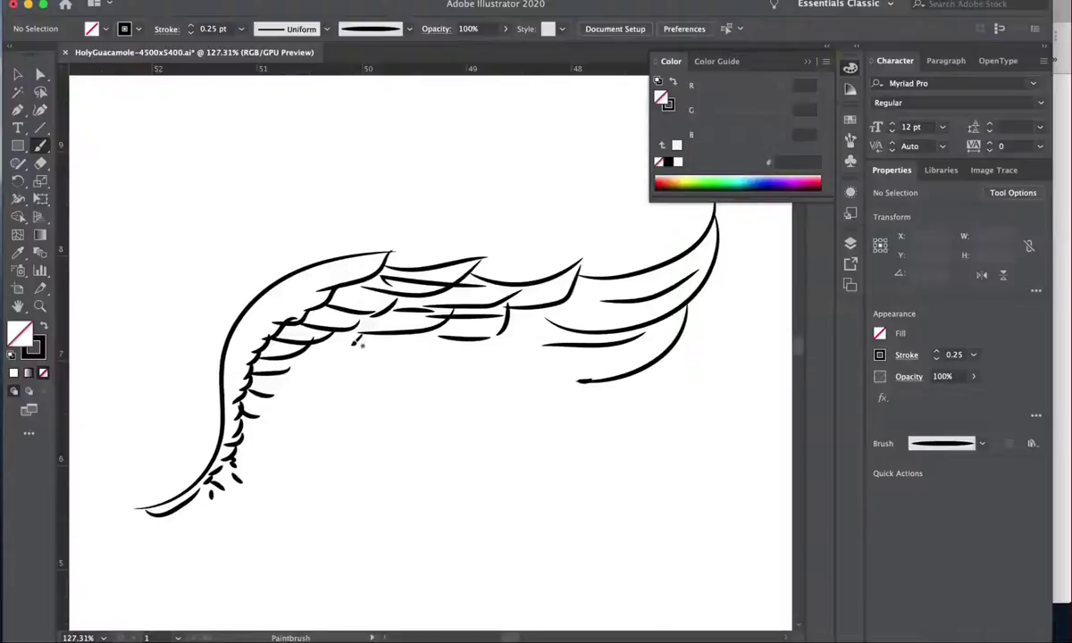
Paint curved feather strokes under the wing's existing upper feathers.
left_click_drag(328, 332, 400, 356)
mouse_move(323, 369)
left_mouse_down()
mouse_move(332, 340)
mouse_move(427, 349)
left_mouse_up()
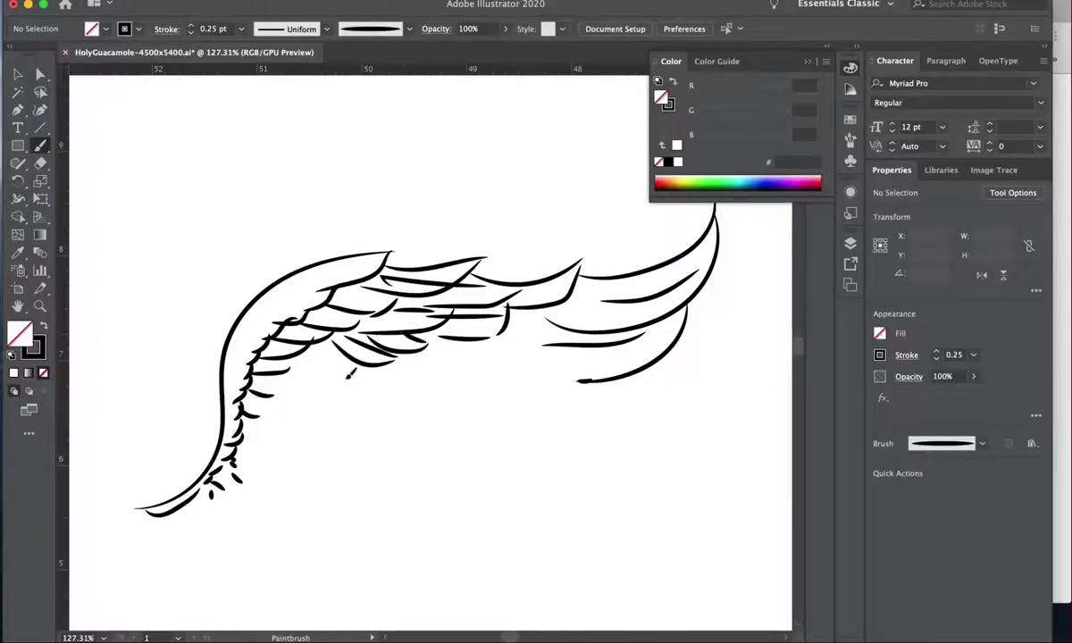
left_click_drag(304, 353, 348, 375)
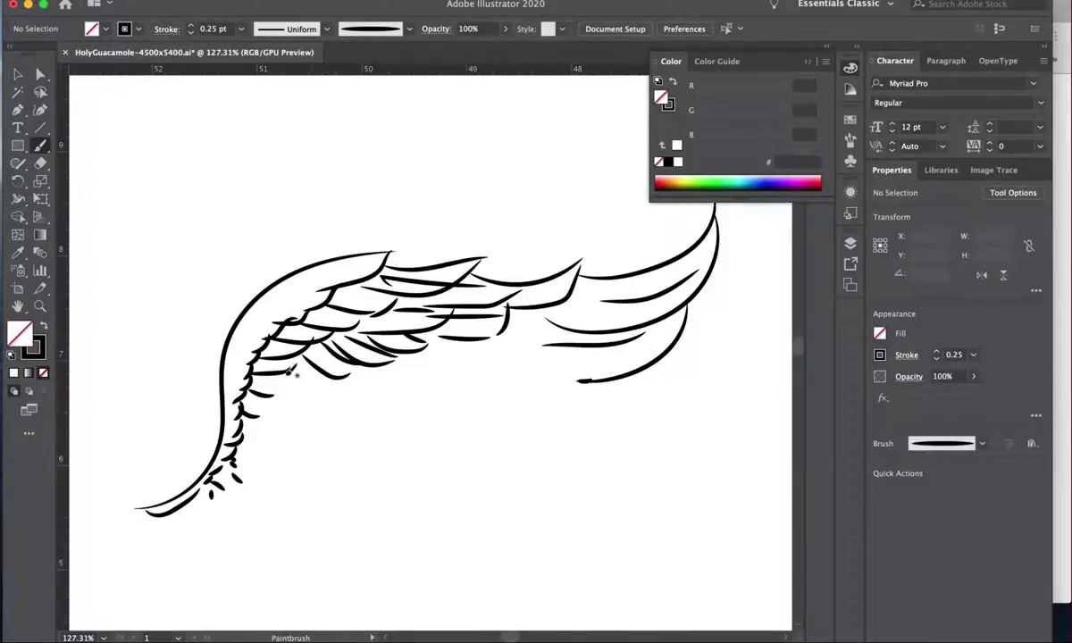
left_click_drag(284, 362, 339, 393)
left_click(720, 1)
left_click(720, 15)
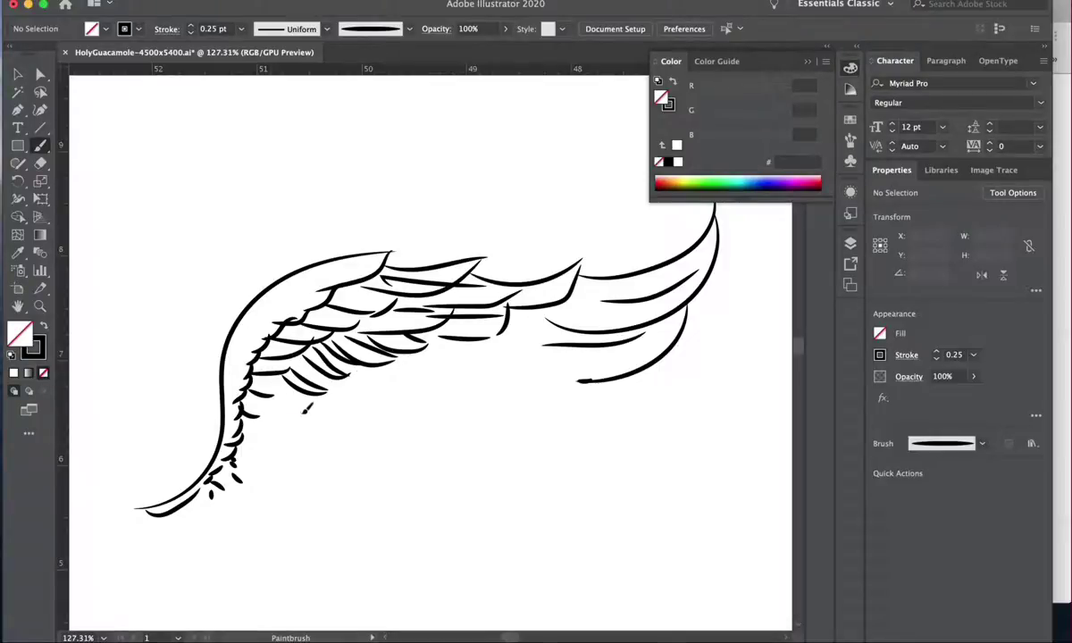
Add short and long feathers along the wing's lower underside, middle and tip.
left_click_drag(303, 409, 273, 395)
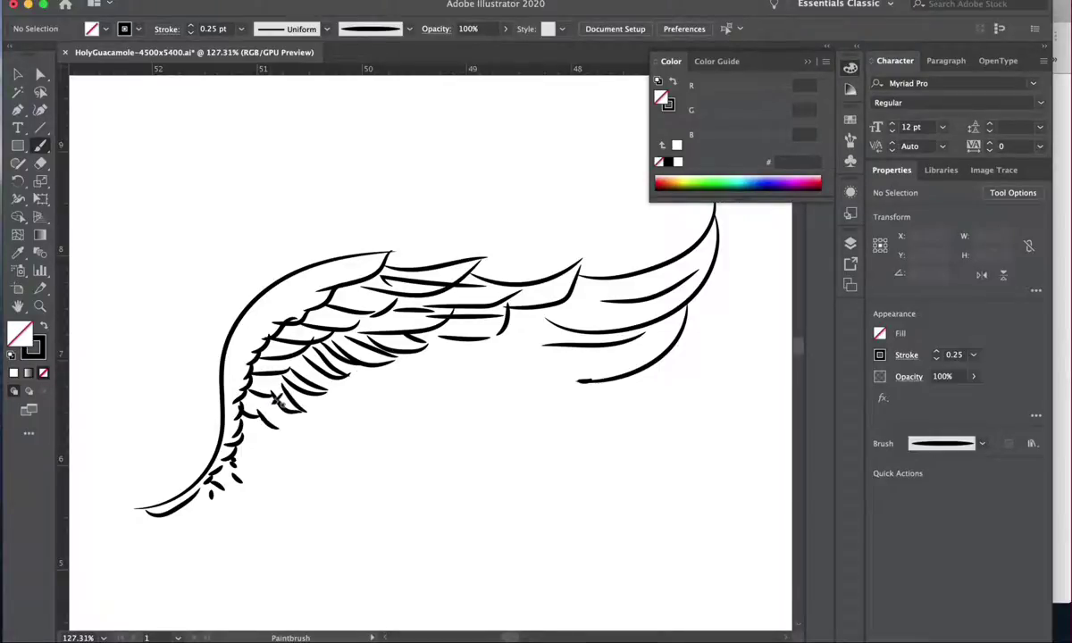
left_click_drag(265, 438, 240, 425)
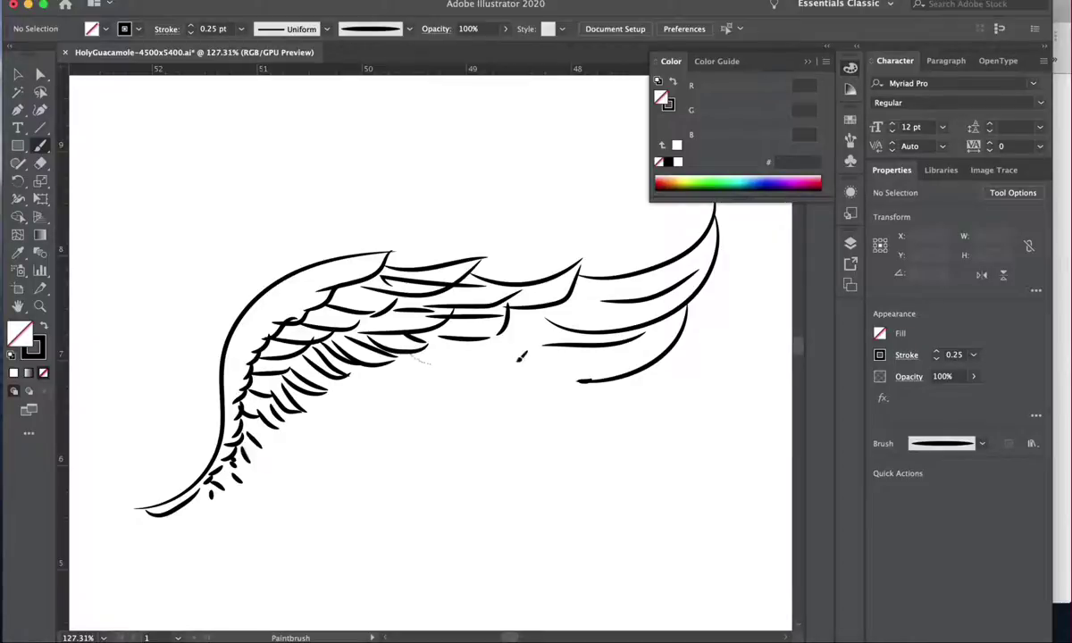
left_click_drag(513, 362, 411, 356)
mouse_move(447, 390)
left_mouse_down()
mouse_move(363, 368)
mouse_move(406, 419)
left_mouse_up()
left_click_drag(317, 380, 357, 429)
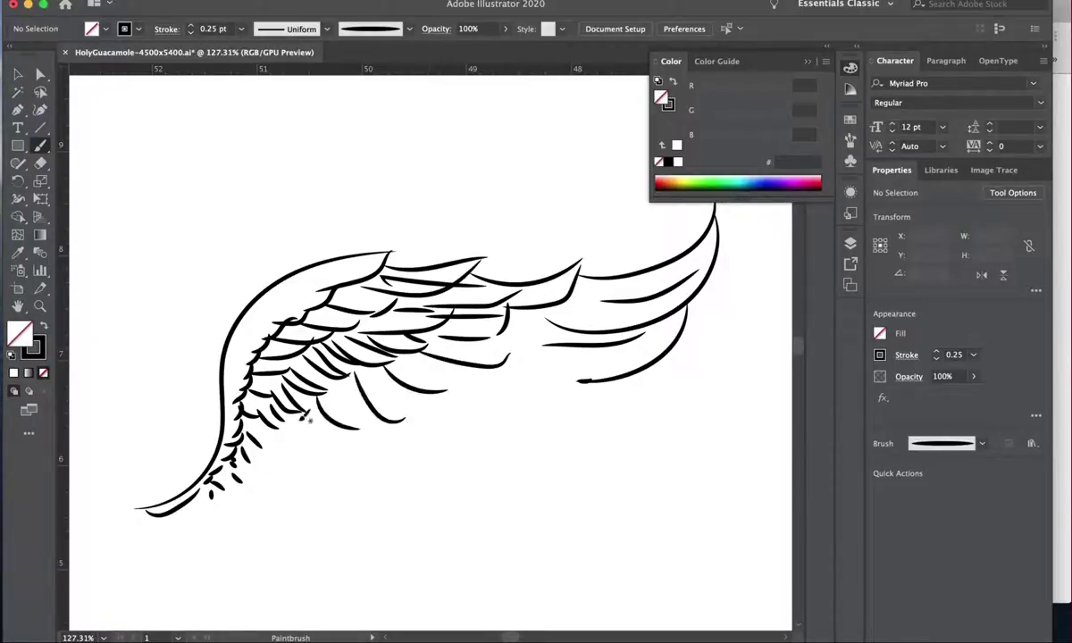
mouse_move(290, 397)
left_mouse_down()
mouse_move(326, 430)
mouse_move(273, 453)
left_mouse_up()
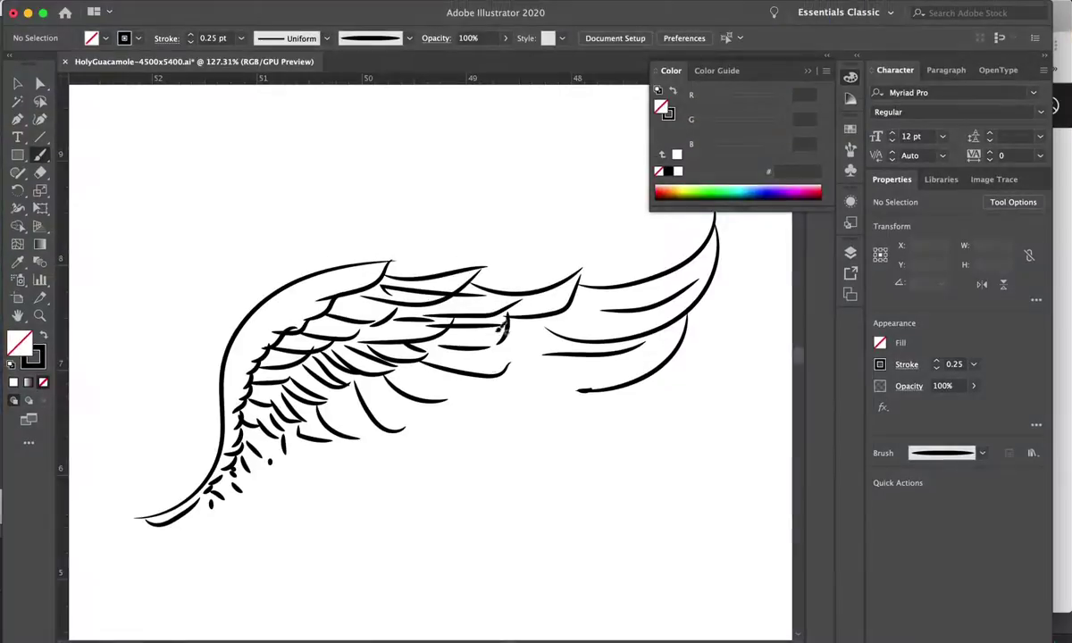
Add a short middle feather, try the Eraser, then Undo Eraser to restore the stroke.
left_click_drag(434, 345, 490, 348)
left_click(40, 173)
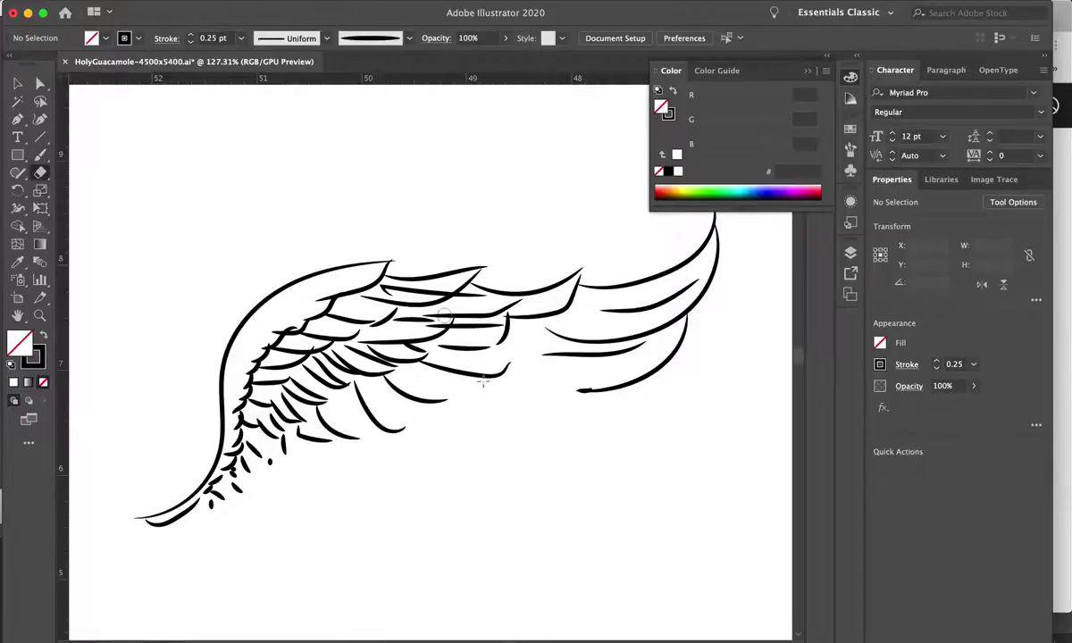
left_click_drag(445, 365, 482, 350)
key("b")
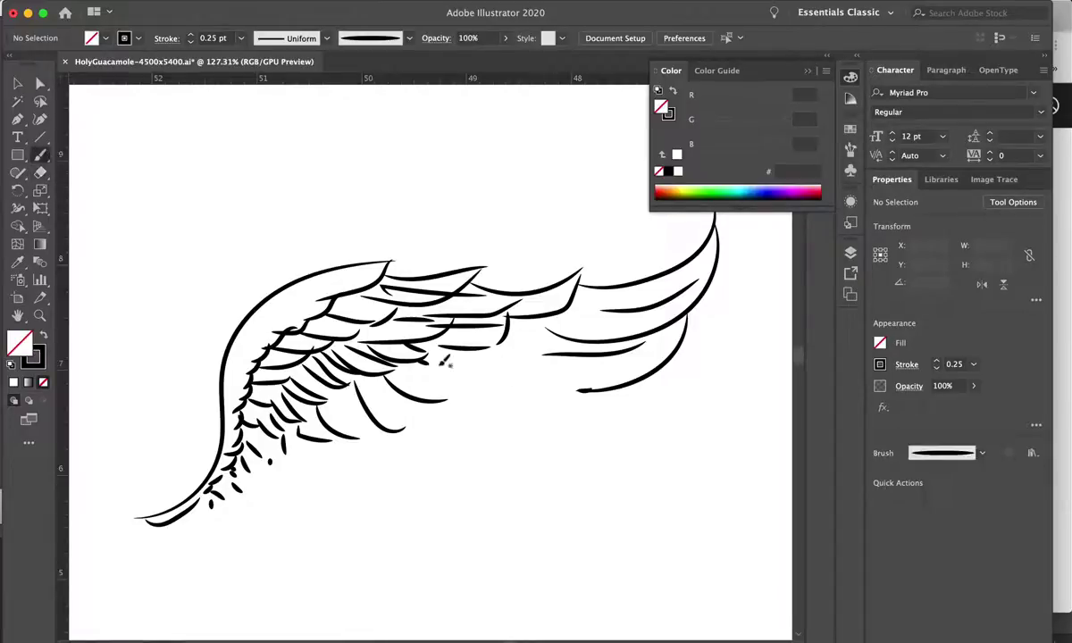
right_click(437, 376)
left_click(438, 375)
Paint curved feathers across the lower-left wing and just below it.
left_click_drag(385, 344, 438, 371)
mouse_move(346, 355)
left_mouse_down()
mouse_move(397, 404)
mouse_move(384, 406)
left_mouse_up()
left_click_drag(317, 371, 361, 421)
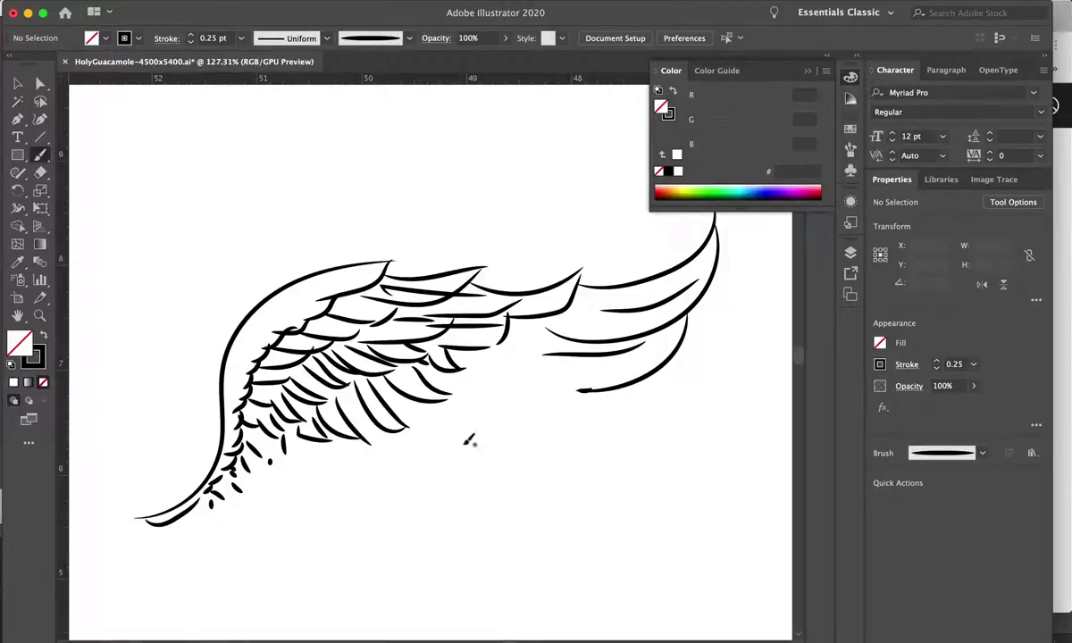
mouse_move(421, 345)
left_mouse_down()
mouse_move(453, 375)
mouse_move(615, 437)
left_mouse_up()
left_click_drag(430, 407, 514, 456)
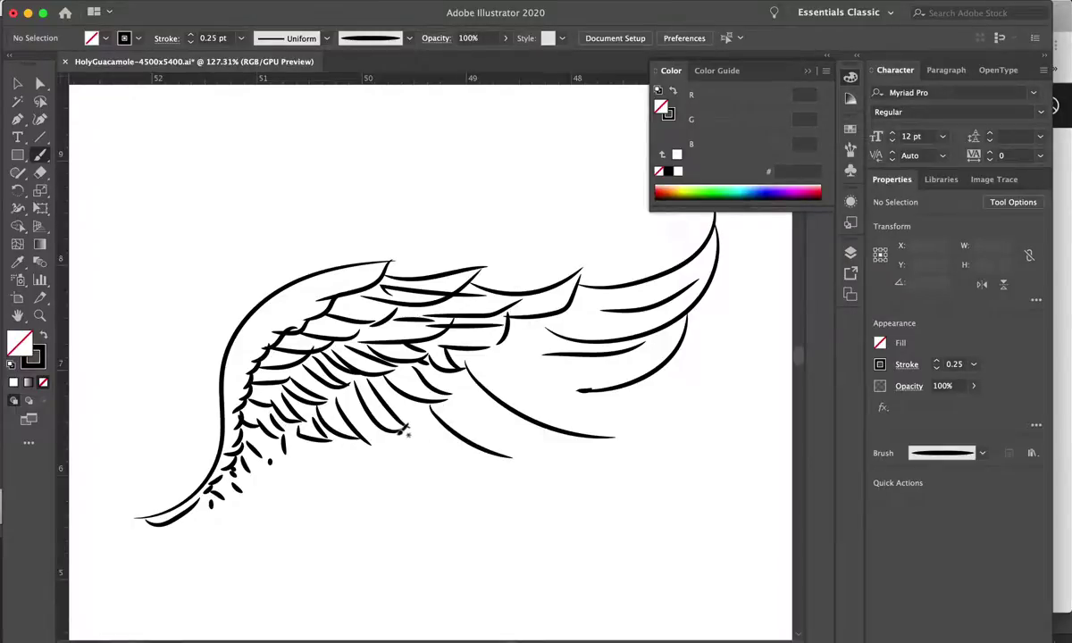
left_click_drag(393, 436, 421, 479)
left_click_drag(350, 442, 360, 475)
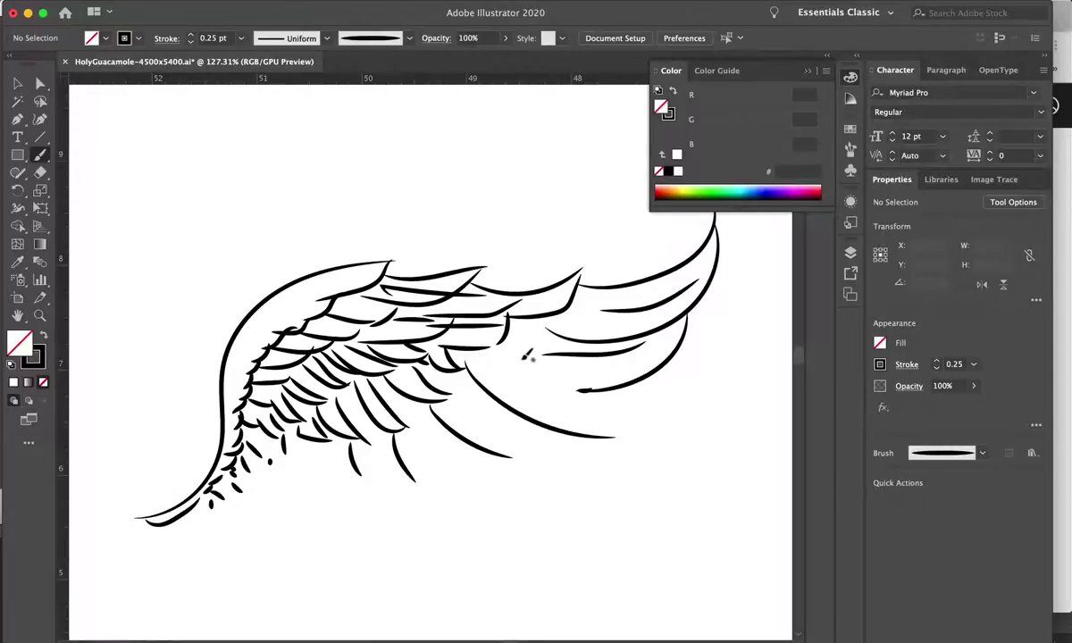
Fill in more long and short feathers among the lowest feather rows.
left_click_drag(521, 360, 614, 434)
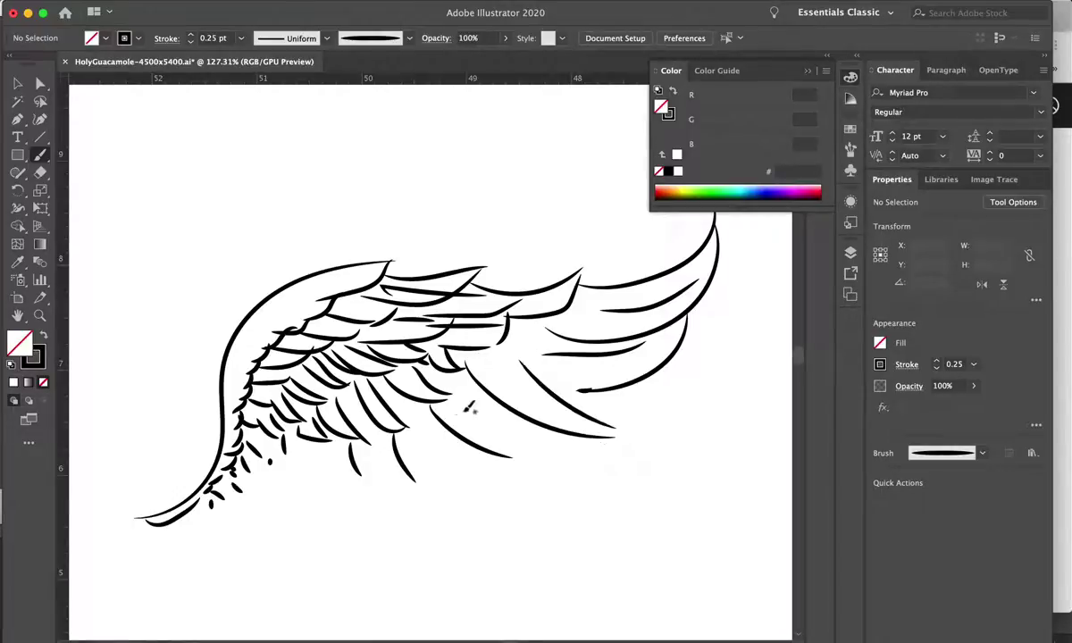
left_click_drag(460, 391, 514, 462)
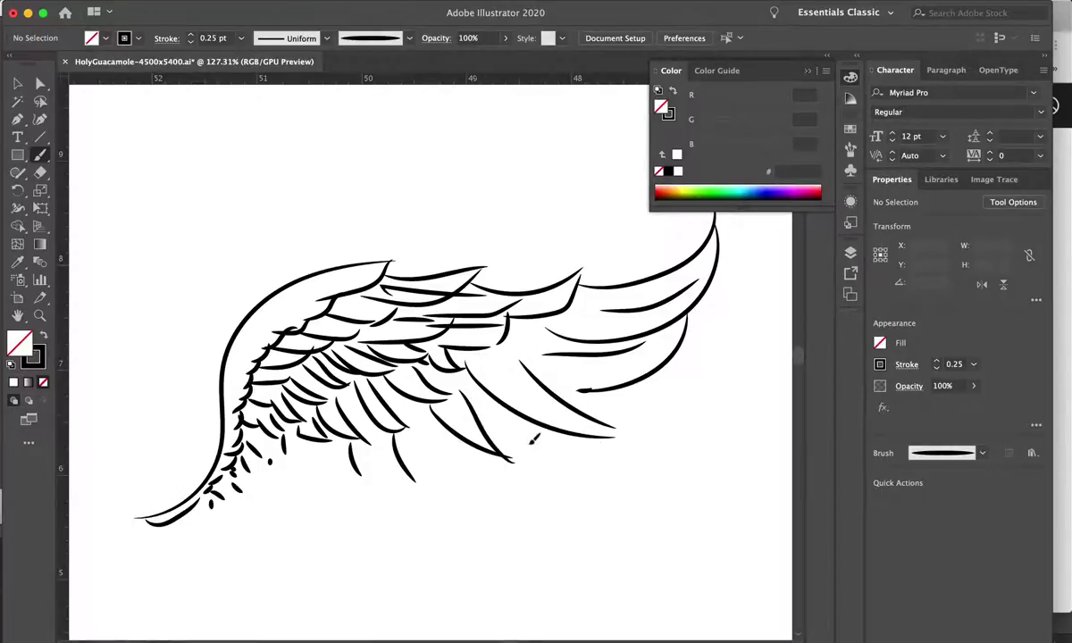
left_click_drag(482, 393, 529, 441)
left_click_drag(413, 416, 427, 480)
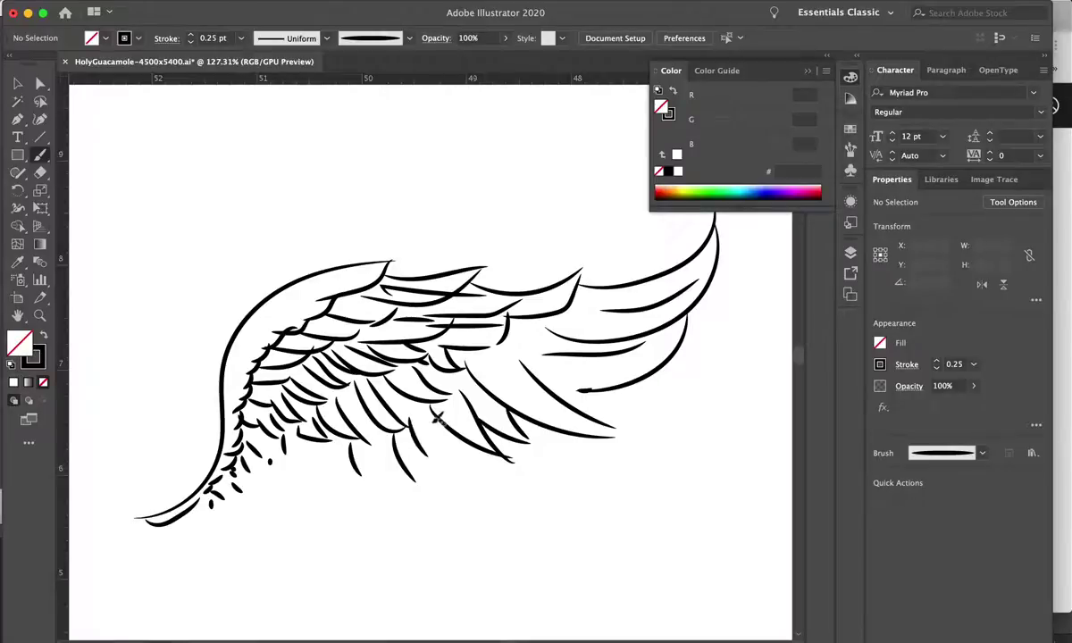
left_click_drag(430, 418, 444, 463)
mouse_move(356, 411)
left_mouse_down()
mouse_move(382, 445)
mouse_move(350, 470)
left_mouse_up()
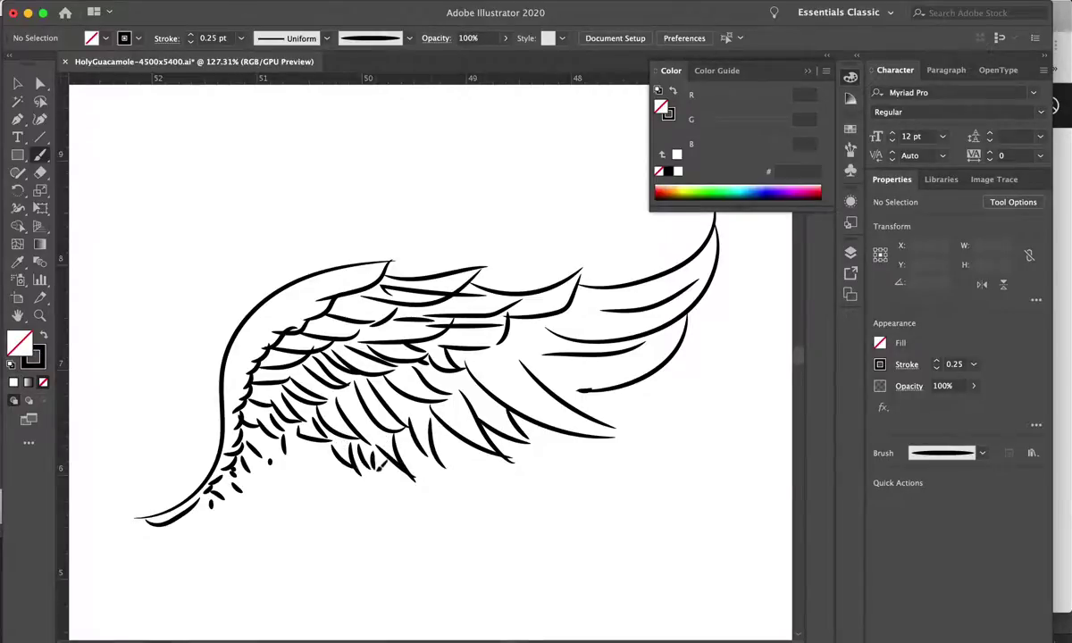
left_click_drag(294, 412, 309, 467)
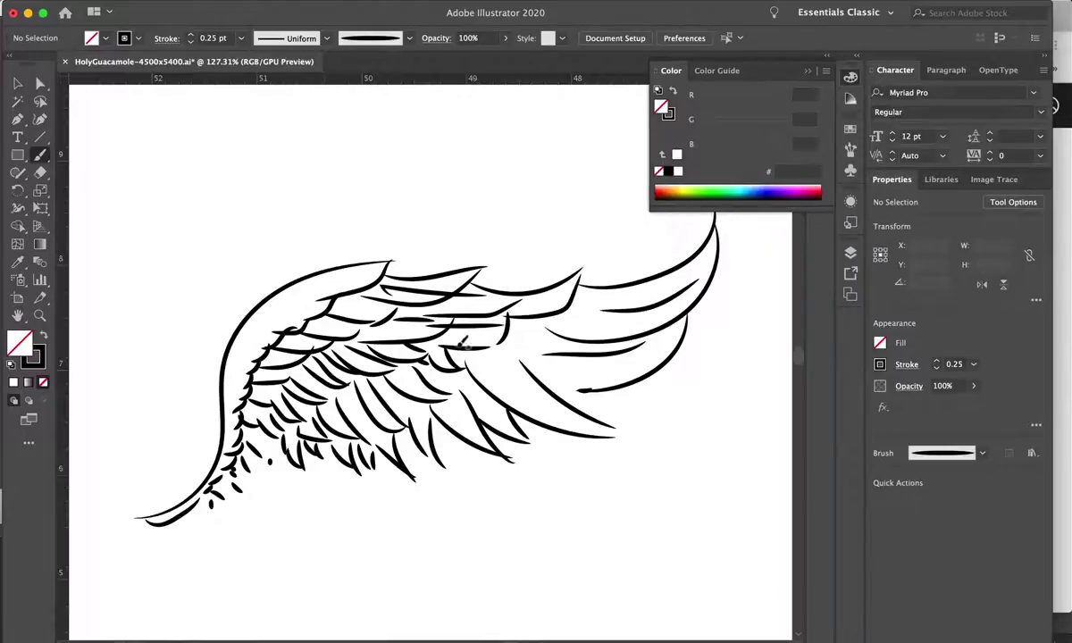
Add a long lower feather and two curved feathers along the upper-right wing.
left_click_drag(493, 359, 576, 409)
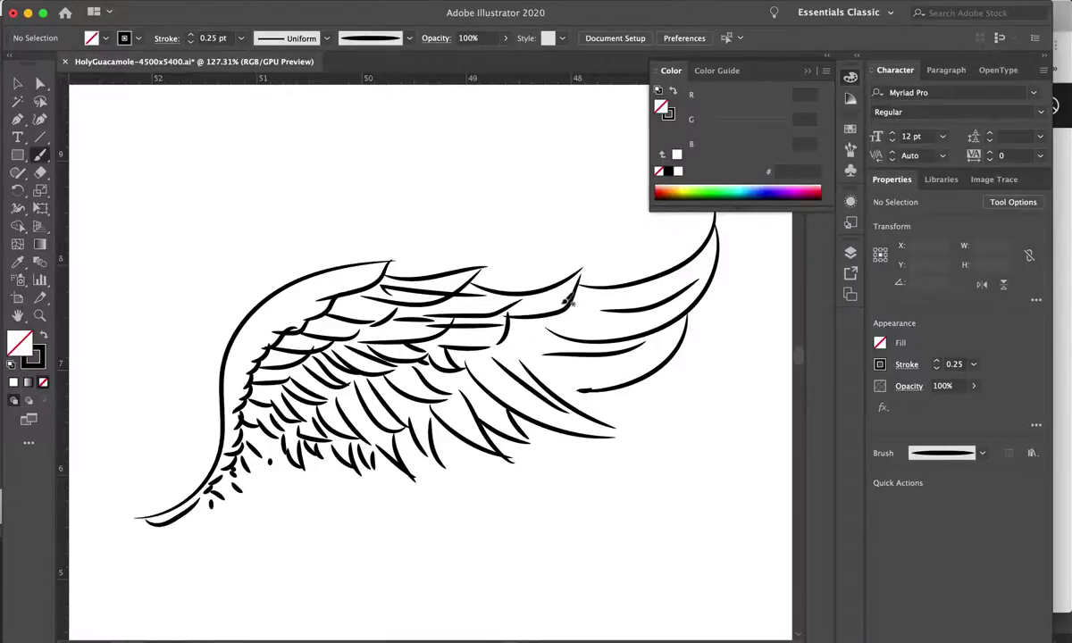
left_click_drag(533, 281, 572, 308)
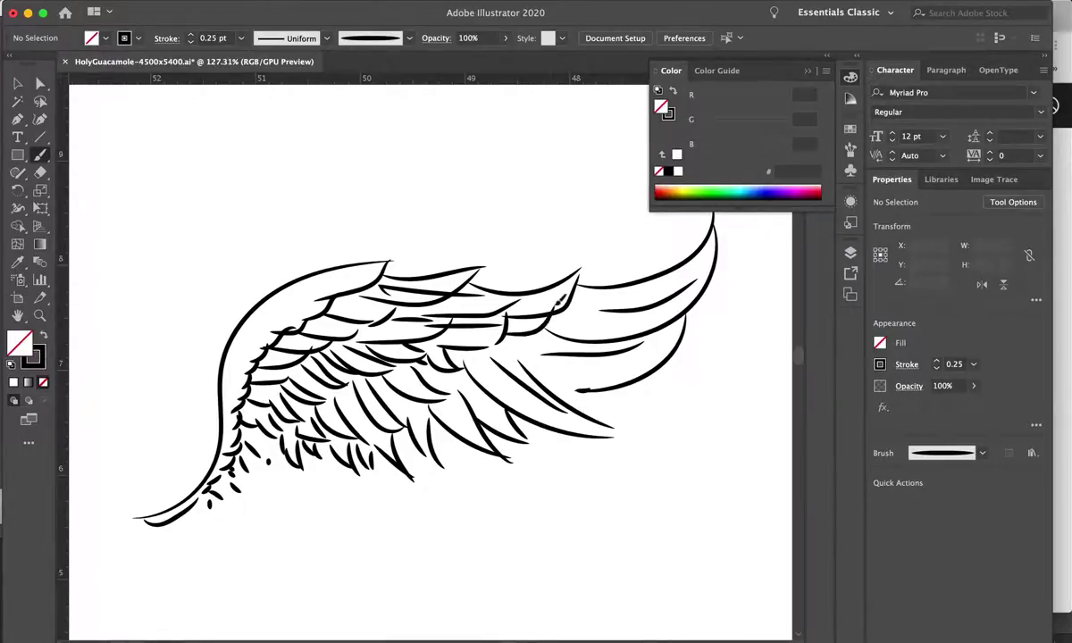
left_click_drag(506, 314, 576, 284)
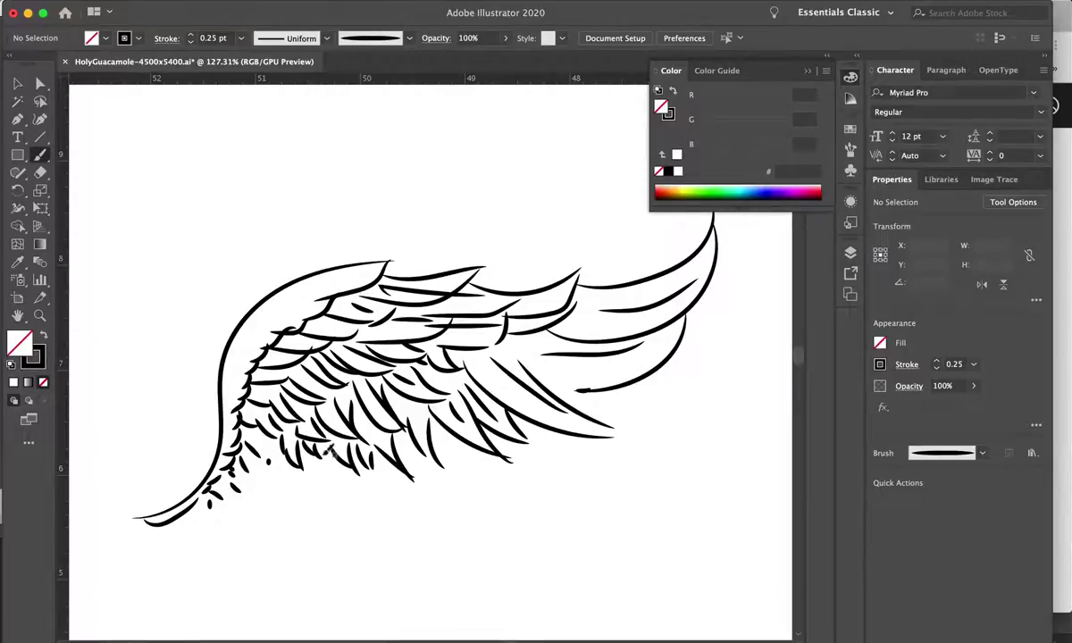
Switch to the Selection tool and zoom out to frame the whole wing.
key("v")
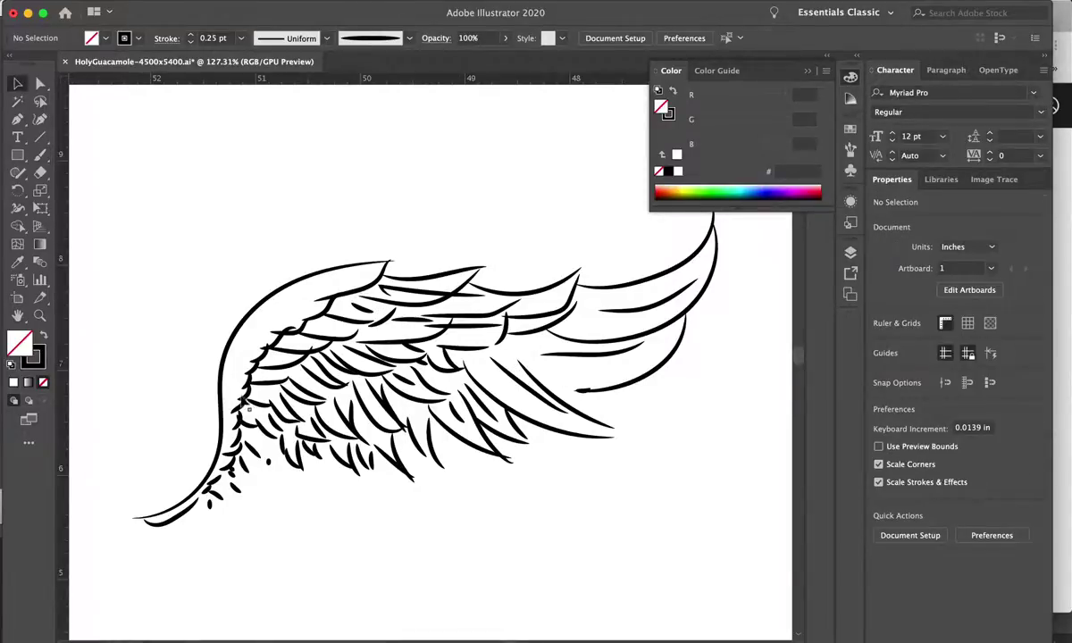
key("ctrl+minus")
key("ctrl+a")
left_click_drag(161, 232, 678, 472)
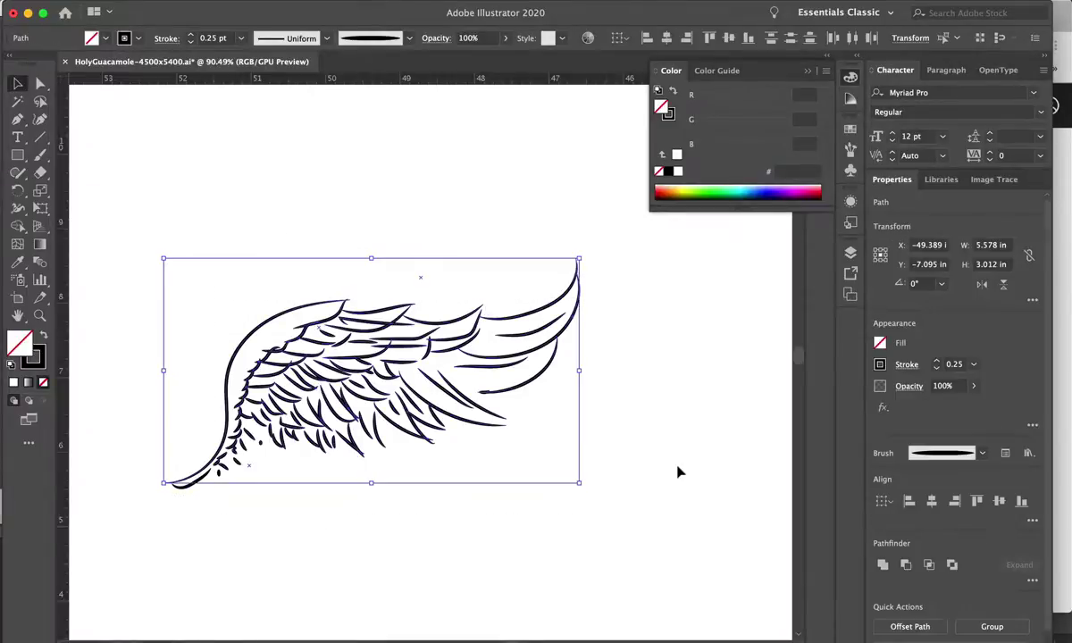
key("ctrl+shift+b")
key("ctrl+shift+b")
left_click(554, 560)
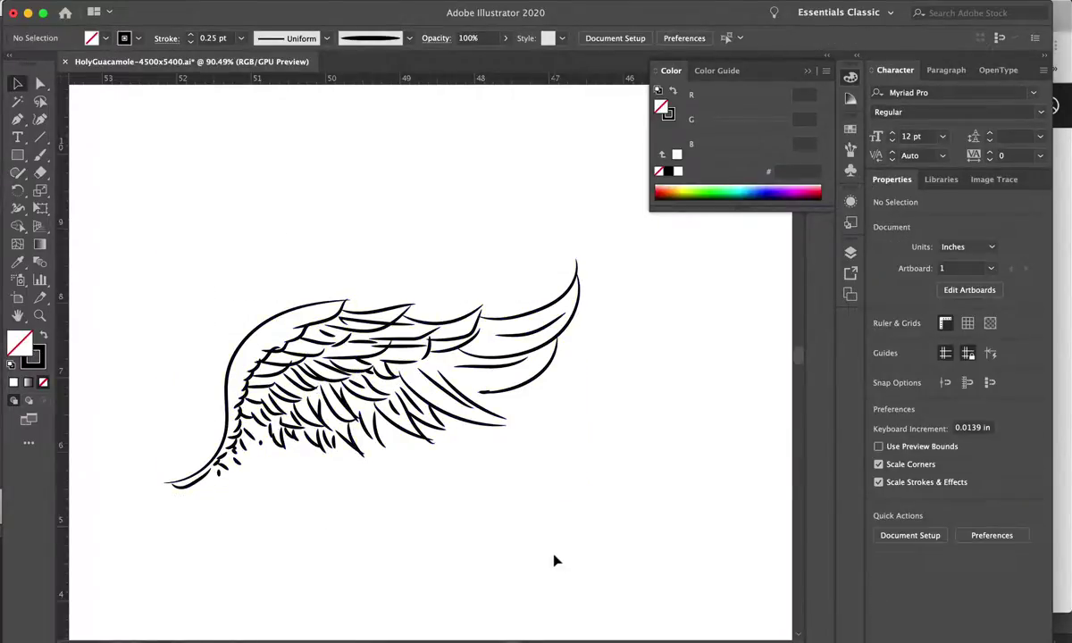
scroll(286, 575, "up", 1)
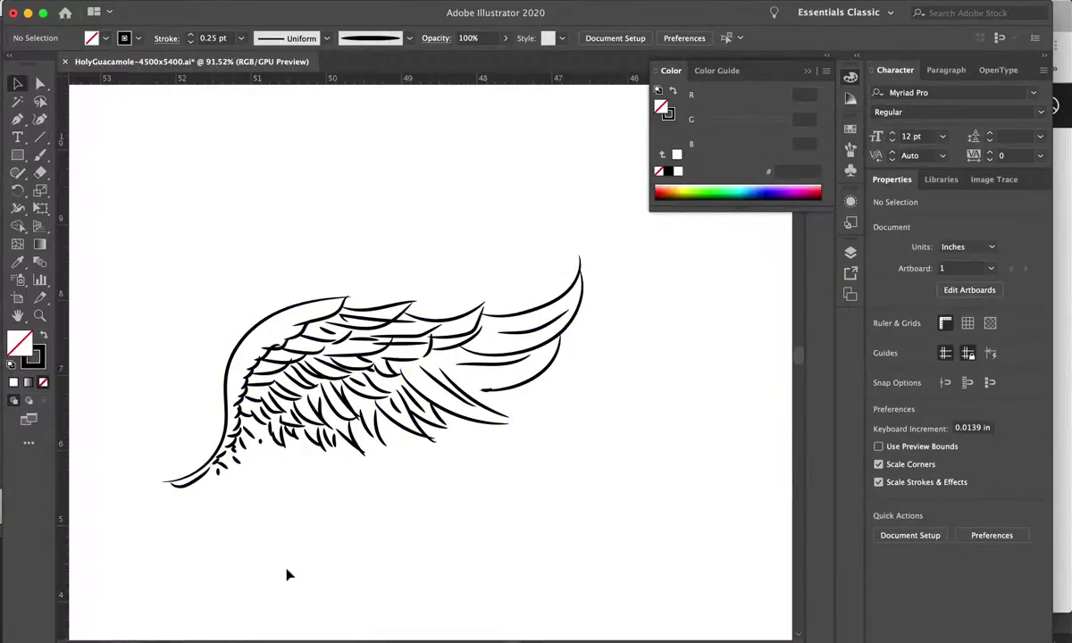
scroll(287, 575, "down", 5)
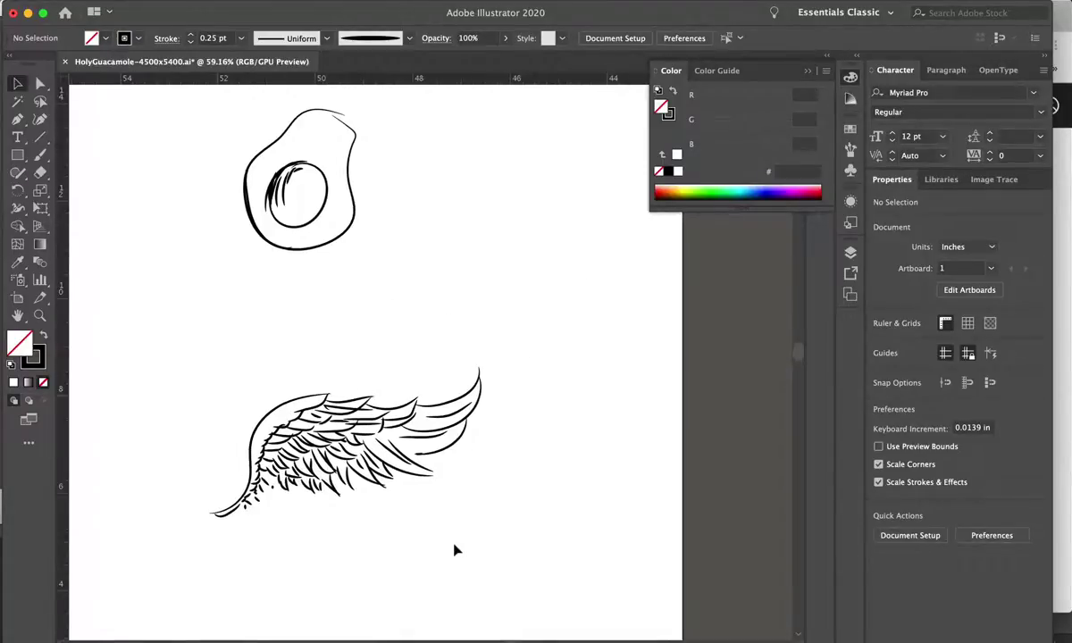
scroll(454, 550, "left", 3)
Move the wing up and right, and drag the avocado down beside it.
left_click_drag(396, 501, 571, 438)
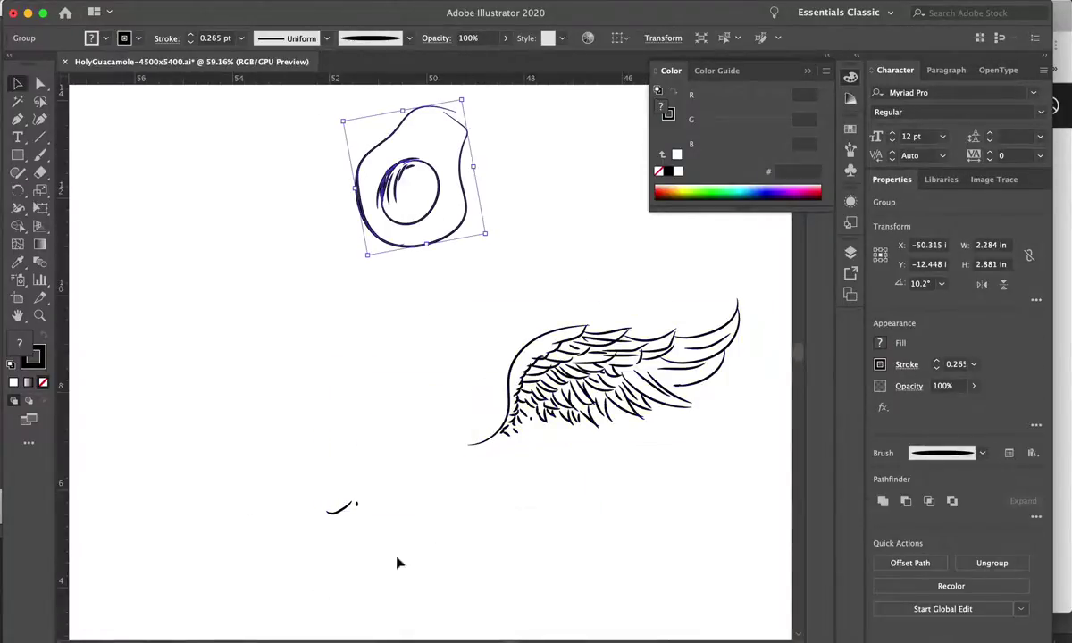
key("ctrl+z")
left_click_drag(515, 415, 660, 361)
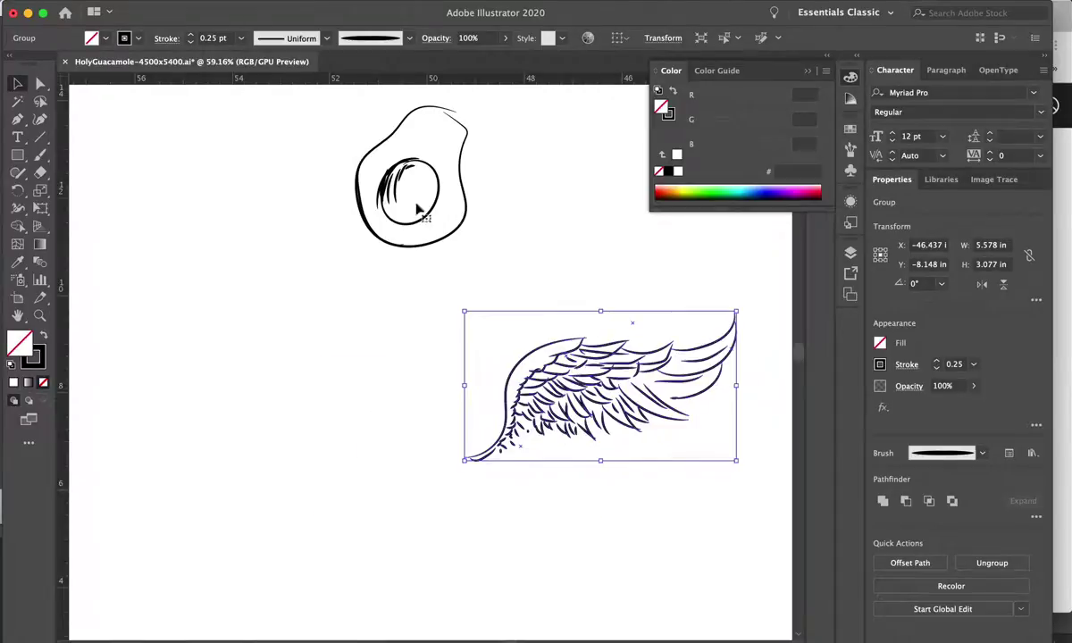
mouse_move(423, 199)
left_mouse_down()
mouse_move(434, 459)
mouse_move(449, 466)
mouse_move(427, 447)
left_mouse_up()
Bring the avocado forward over the wing, then shrink and tilt it at the wing's base.
left_click(183, 2)
left_click(360, 23)
left_click(431, 438)
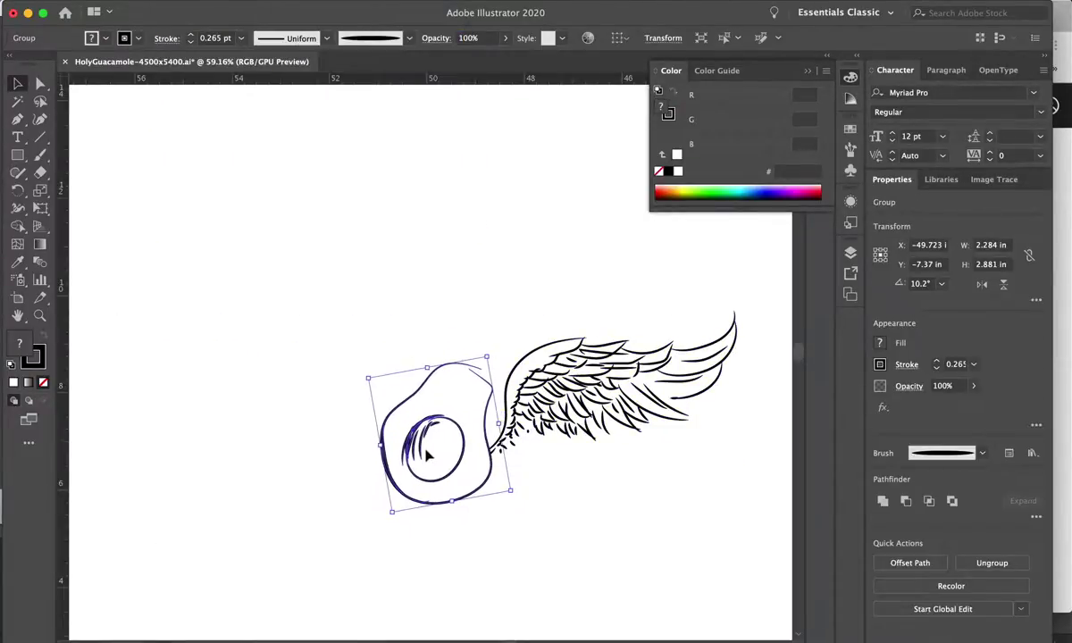
left_click_drag(407, 509, 442, 449)
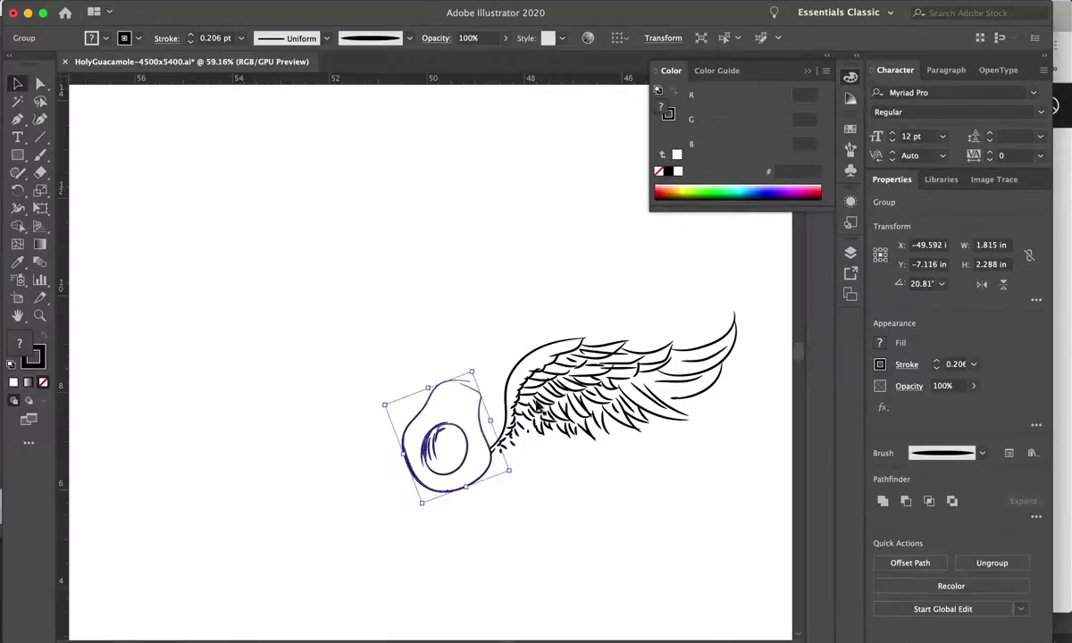
left_click(519, 398)
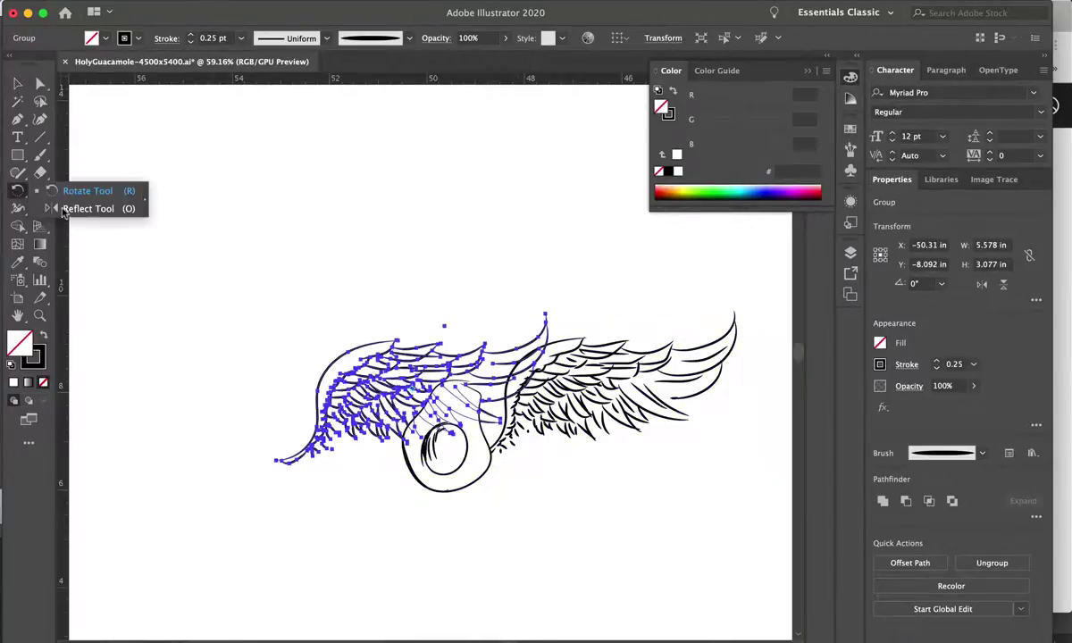
Create a mirrored copy of the wing and move it to the avocado's left side.
left_click_drag(17, 190, 89, 209)
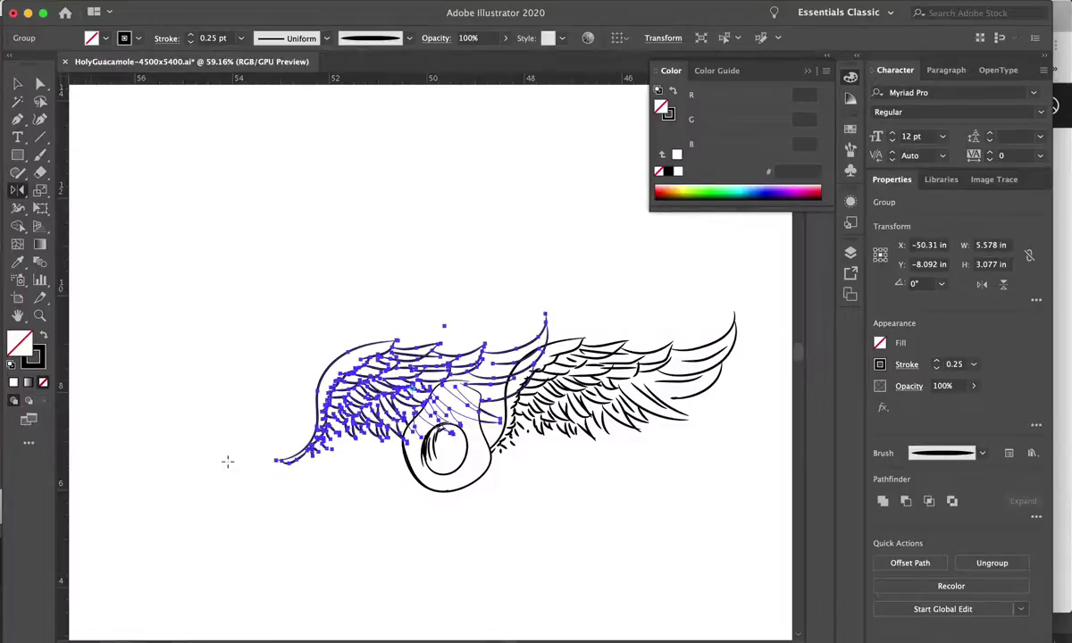
left_click(101, 353)
key("v")
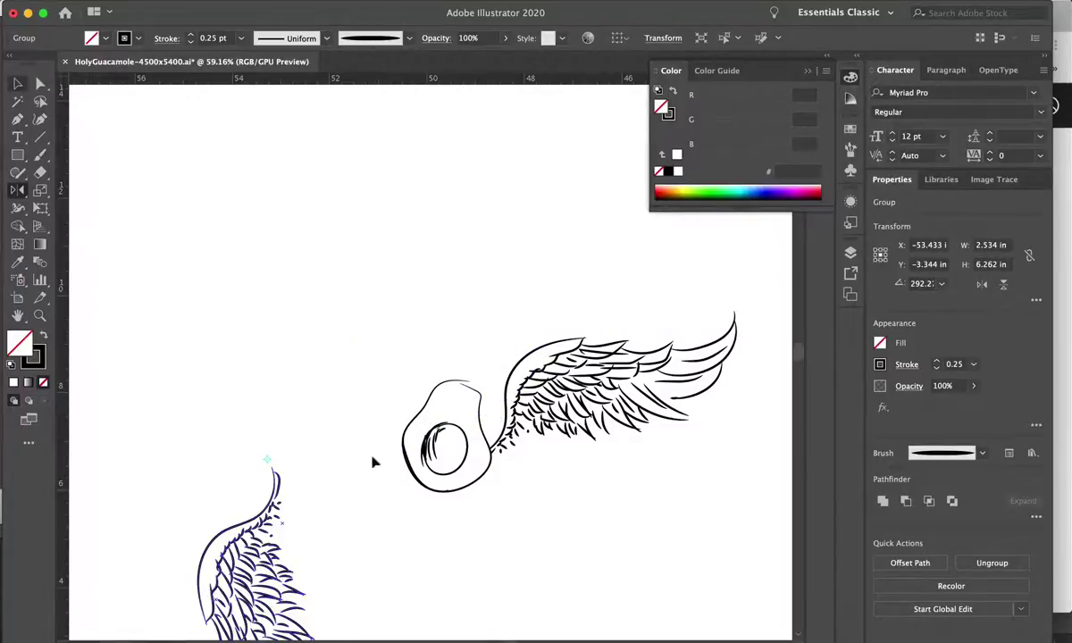
left_click_drag(121, 486, 353, 616)
left_click_drag(340, 589, 375, 399)
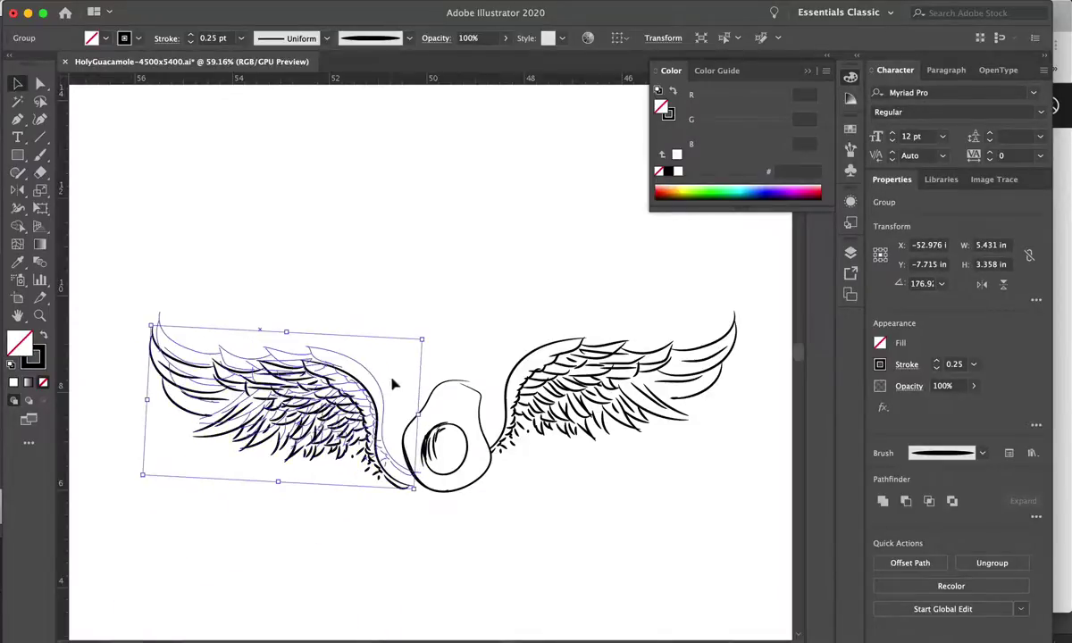
Rotate the left wing level at about 180°, then clear the selection and select all artwork.
mouse_move(148, 328)
left_mouse_down()
mouse_move(232, 306)
mouse_move(161, 318)
left_mouse_up()
left_click_drag(336, 413, 344, 417)
left_click(339, 393)
key("ctrl+a")
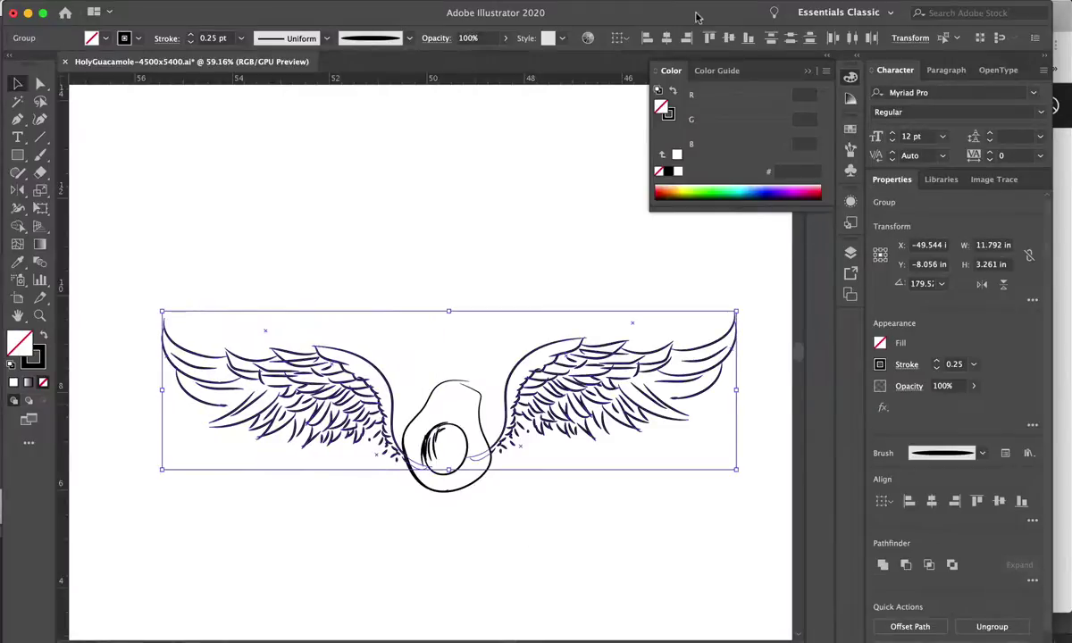
left_click(582, 504)
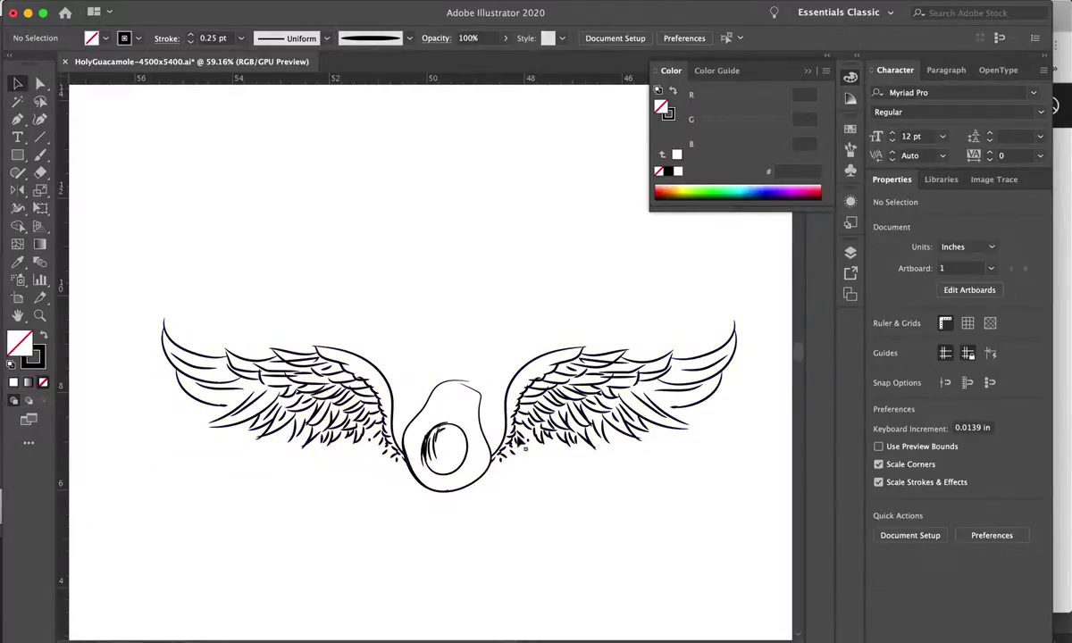
left_click(487, 413)
left_click(505, 527)
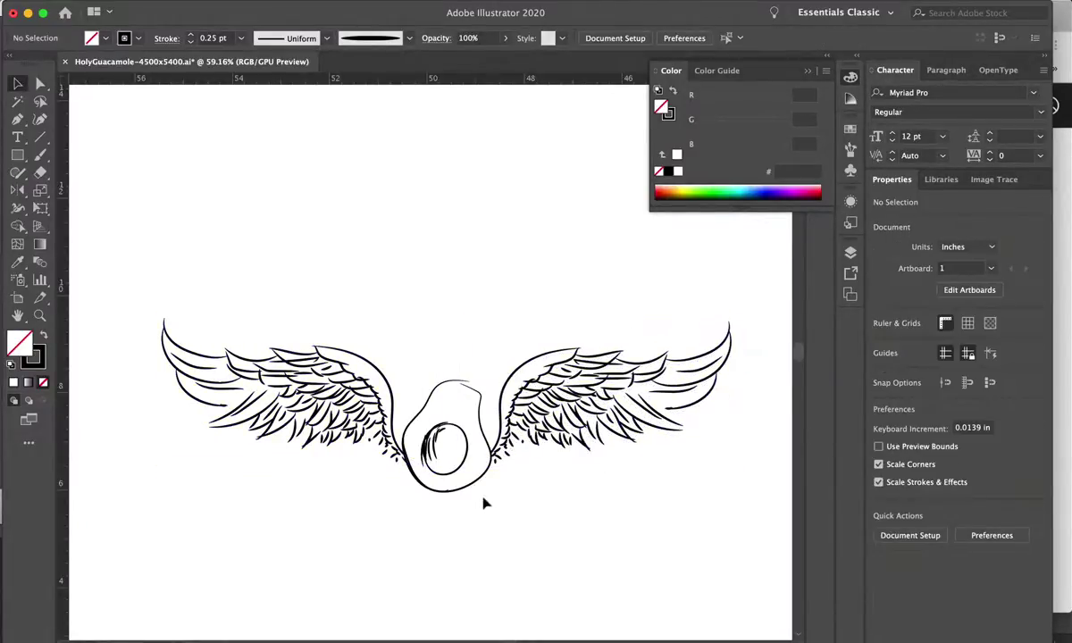
key("ctrl+a")
Type GUACAMOLE above the wings, enlarge it and position it above the avocado.
left_click_drag(371, 457, 354, 454)
key("ctrl+shift+a")
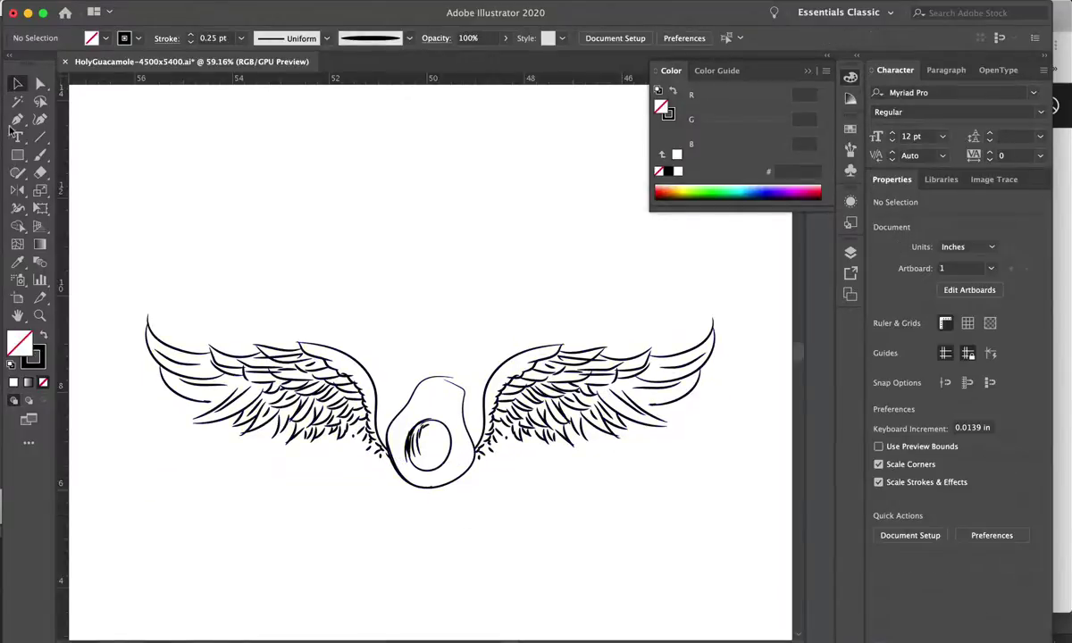
key("t")
left_click(219, 268)
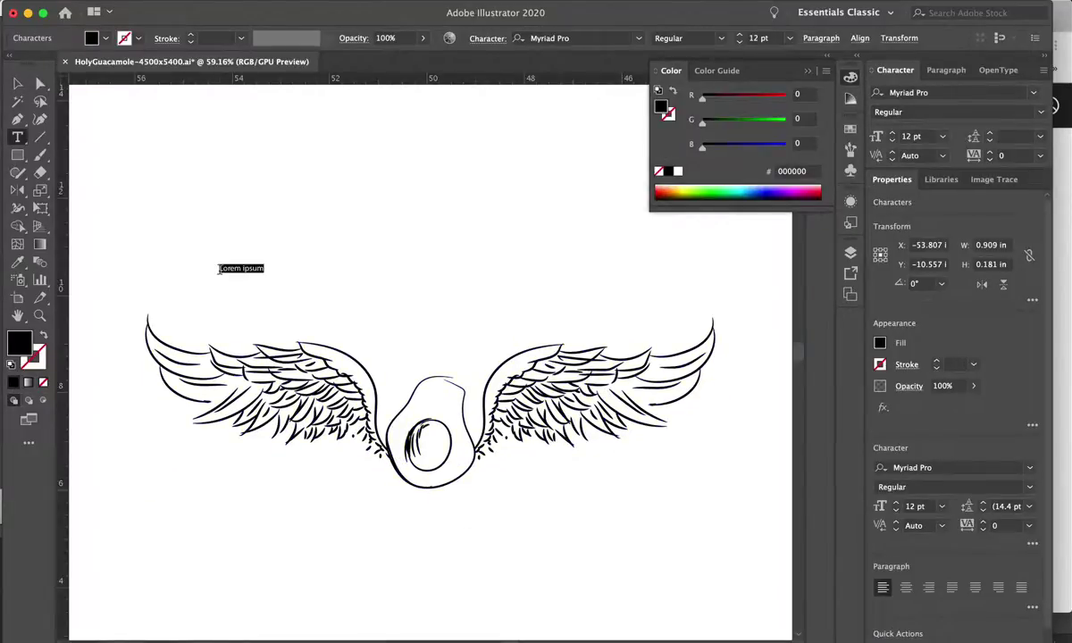
type("GUACAMOLE")
key("Escape")
left_click_drag(265, 273, 395, 299)
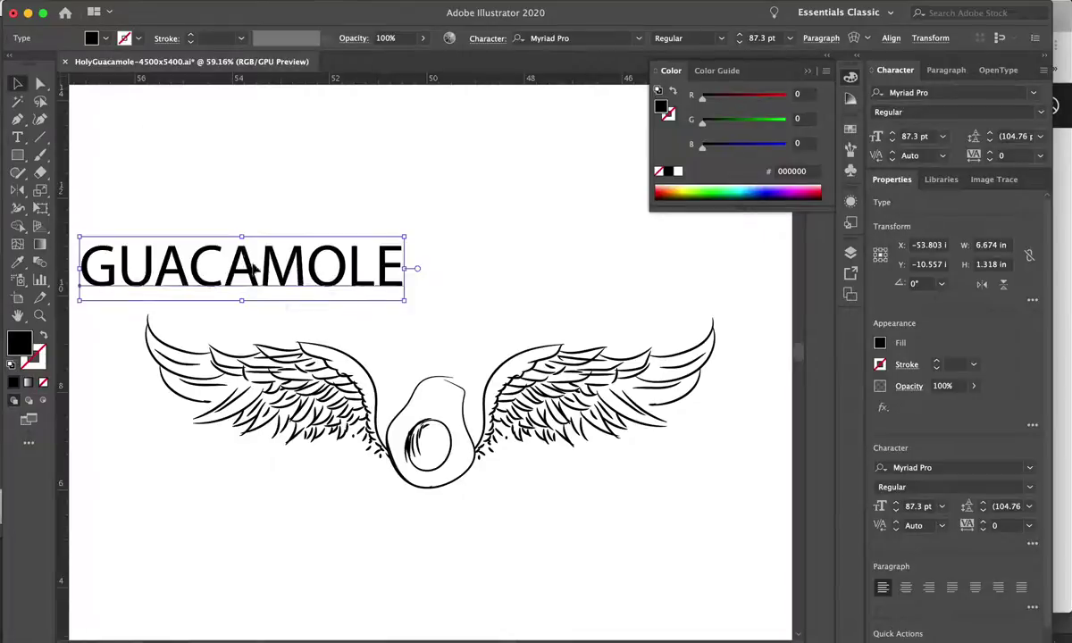
left_click_drag(237, 238, 435, 278)
Shrink the winged avocado, lower GUACAMOLE, and set it in AXR Airpena Free Version at about 138 pt.
left_click(519, 439)
left_click_drag(714, 489, 622, 458)
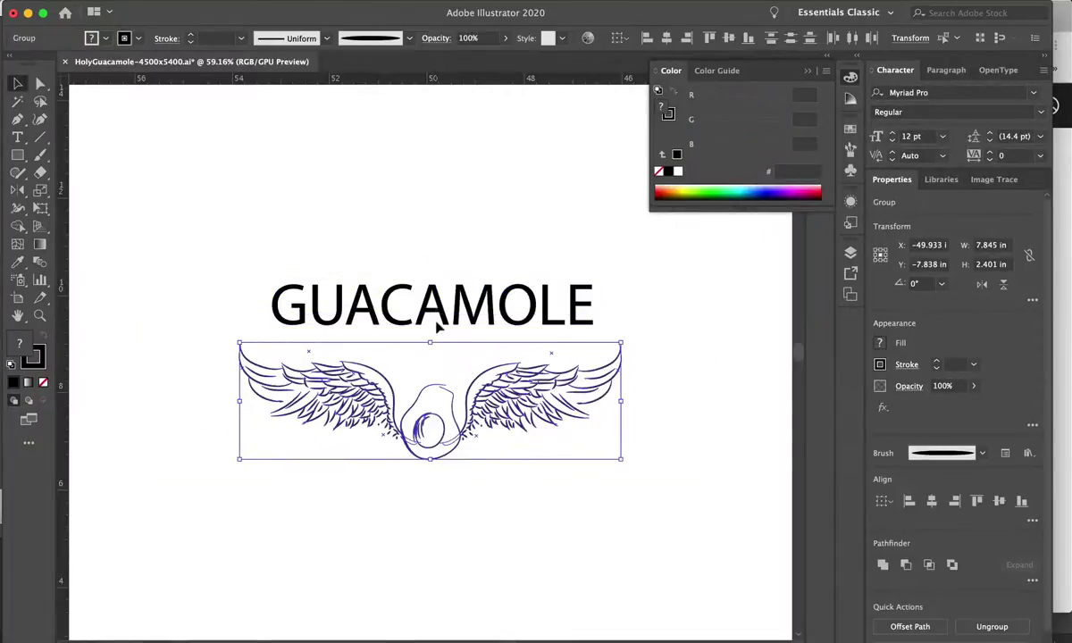
left_click_drag(439, 319, 435, 339)
left_click(969, 92)
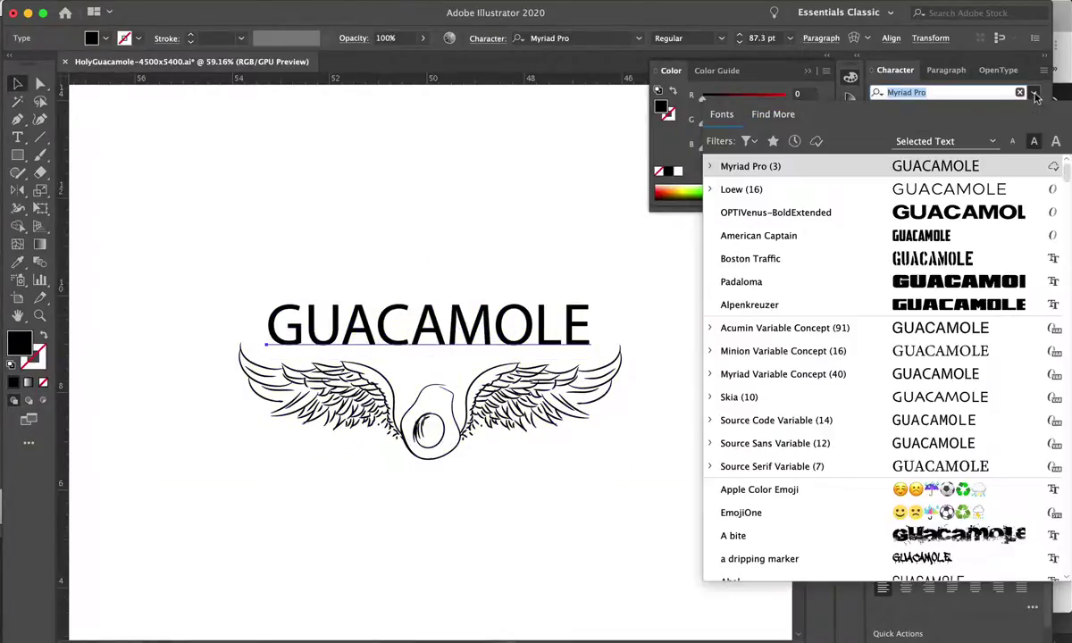
scroll(933, 340, "down", 5)
scroll(930, 420, "down", 5)
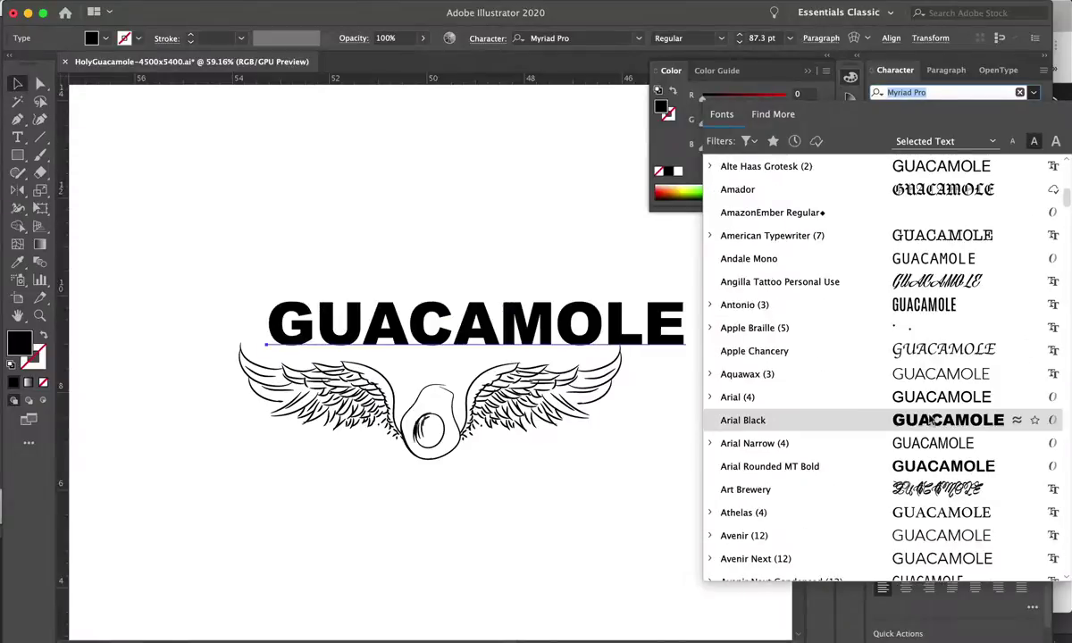
scroll(931, 419, "down", 8)
scroll(930, 420, "down", 8)
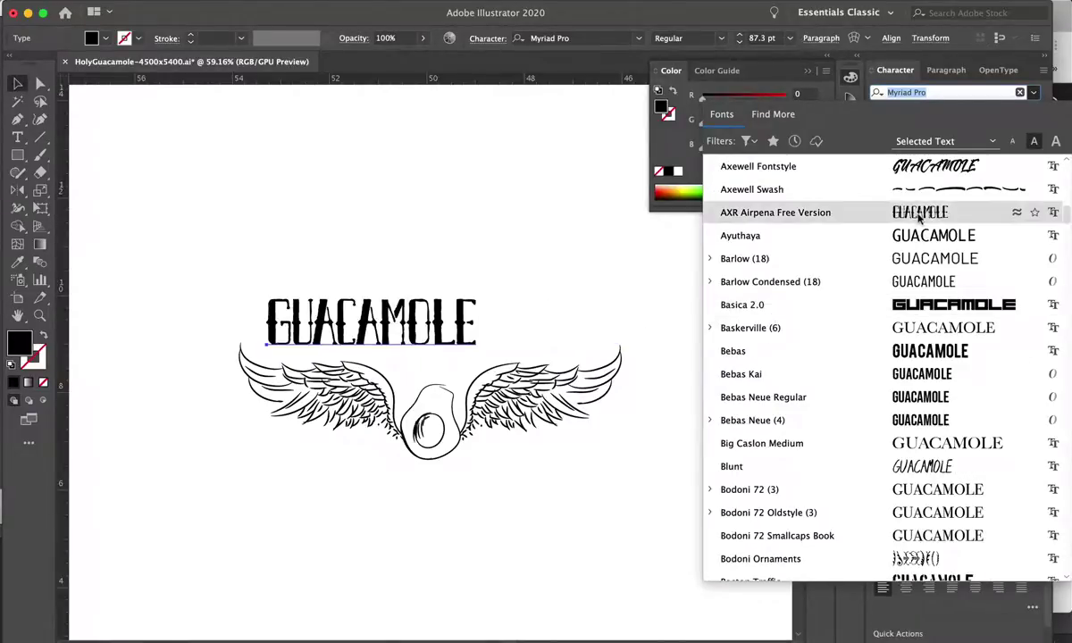
left_click(906, 214)
left_click_drag(479, 294, 592, 269)
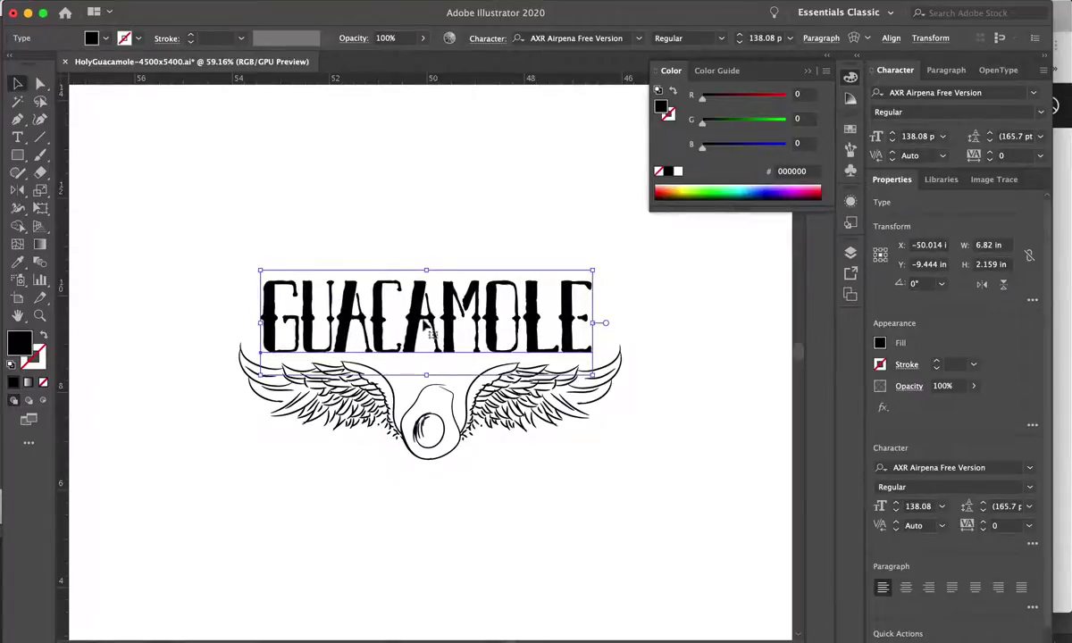
Keep a GUACAMOLE copy above and browse fonts for the lower word, ending on Scallywag Regular.
left_click_drag(429, 312, 429, 192)
left_click(933, 92)
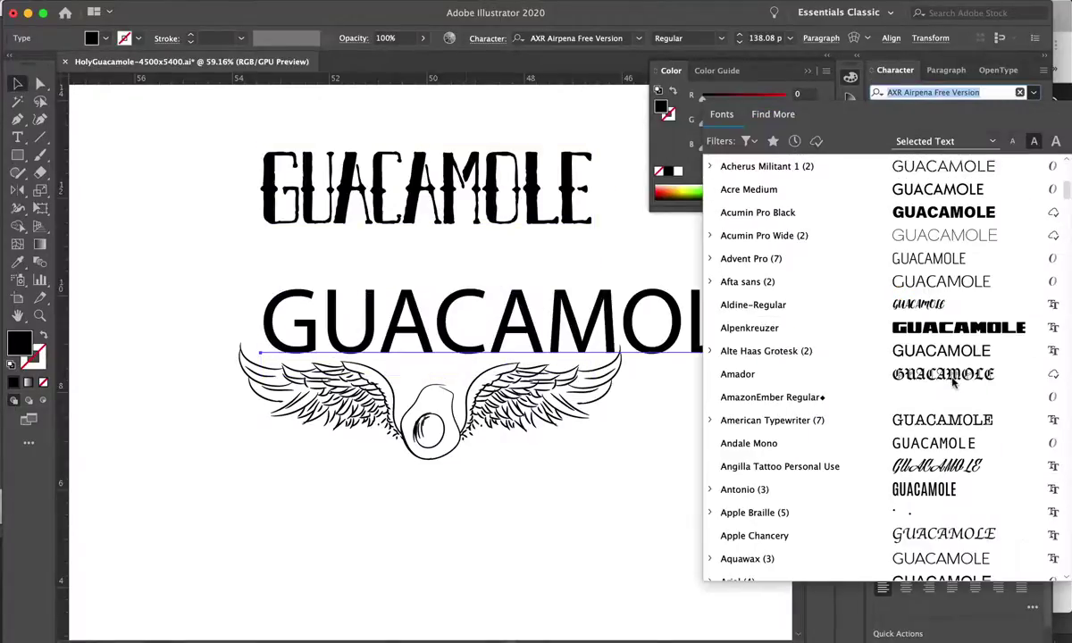
scroll(952, 382, "down", 1)
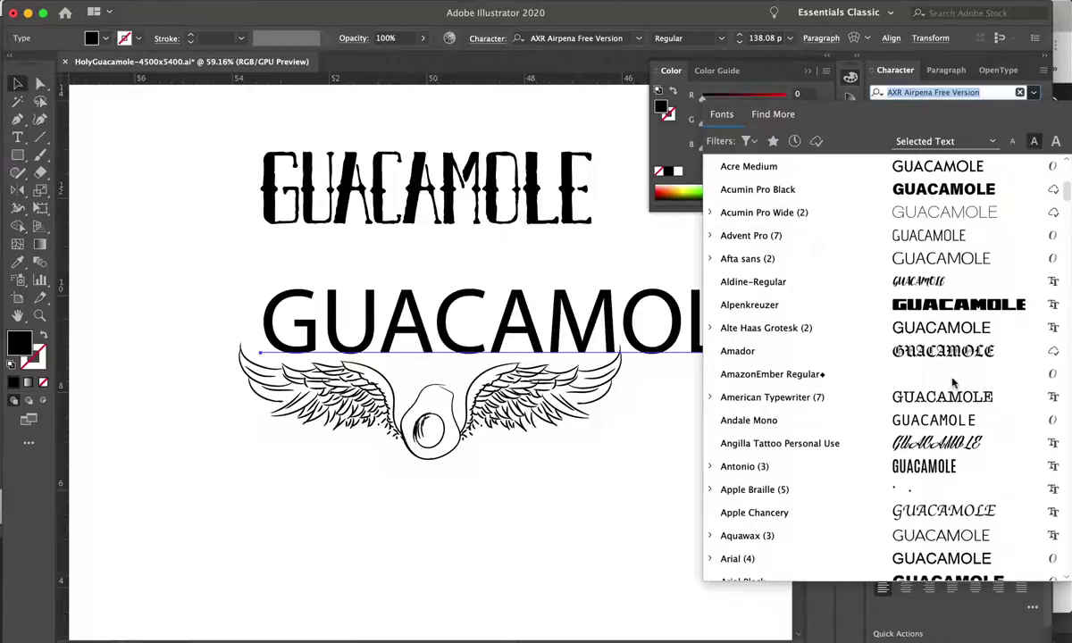
scroll(952, 382, "down", 5)
scroll(952, 383, "down", 6)
scroll(952, 382, "down", 9)
scroll(952, 382, "down", 9)
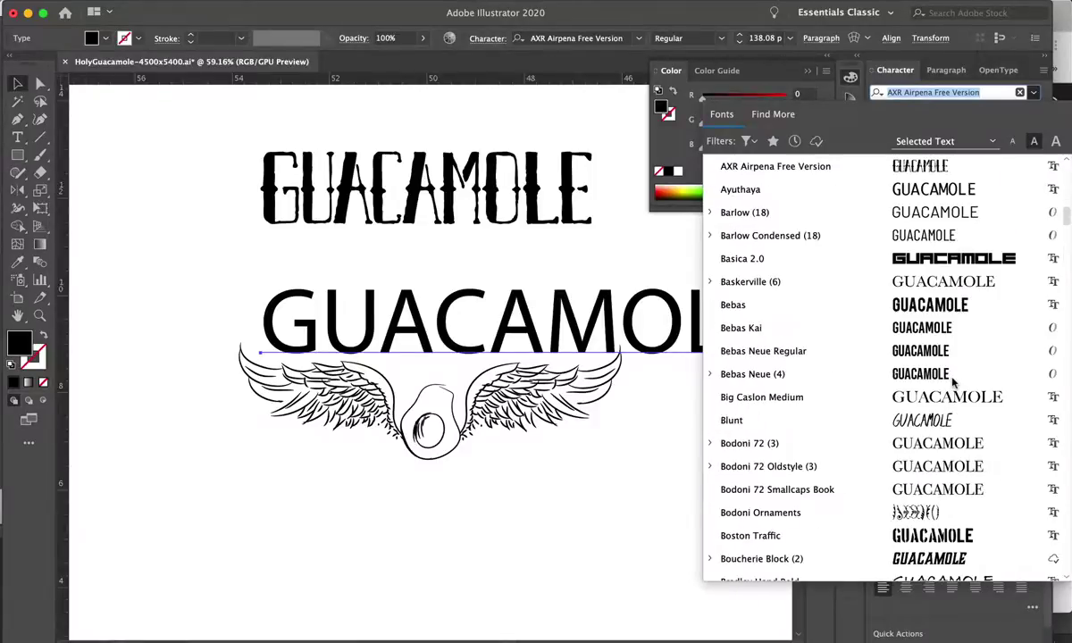
scroll(952, 364, "down", 9)
scroll(952, 339, "down", 7)
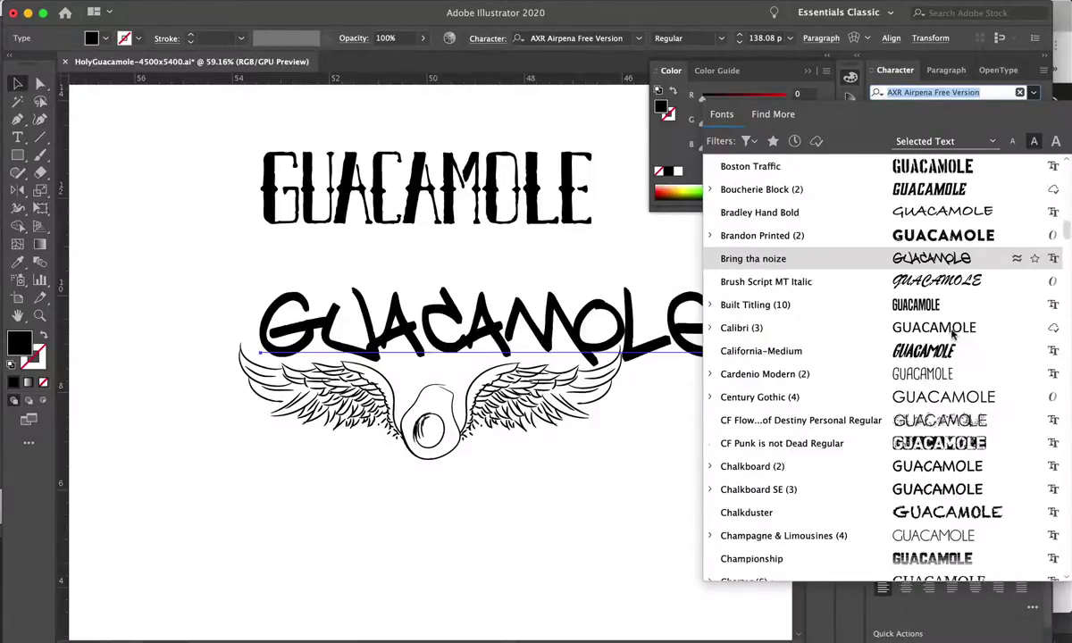
scroll(952, 332, "down", 1)
scroll(952, 332, "down", 1)
scroll(952, 332, "down", 7)
scroll(952, 332, "down", 10)
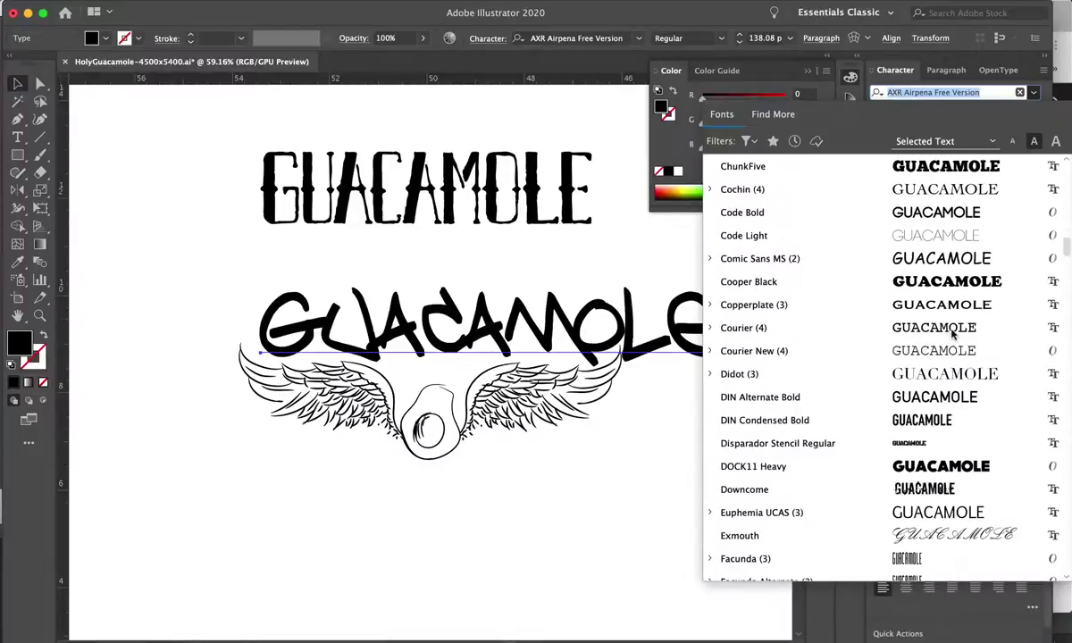
scroll(952, 332, "down", 2)
scroll(951, 332, "down", 3)
scroll(952, 332, "down", 2)
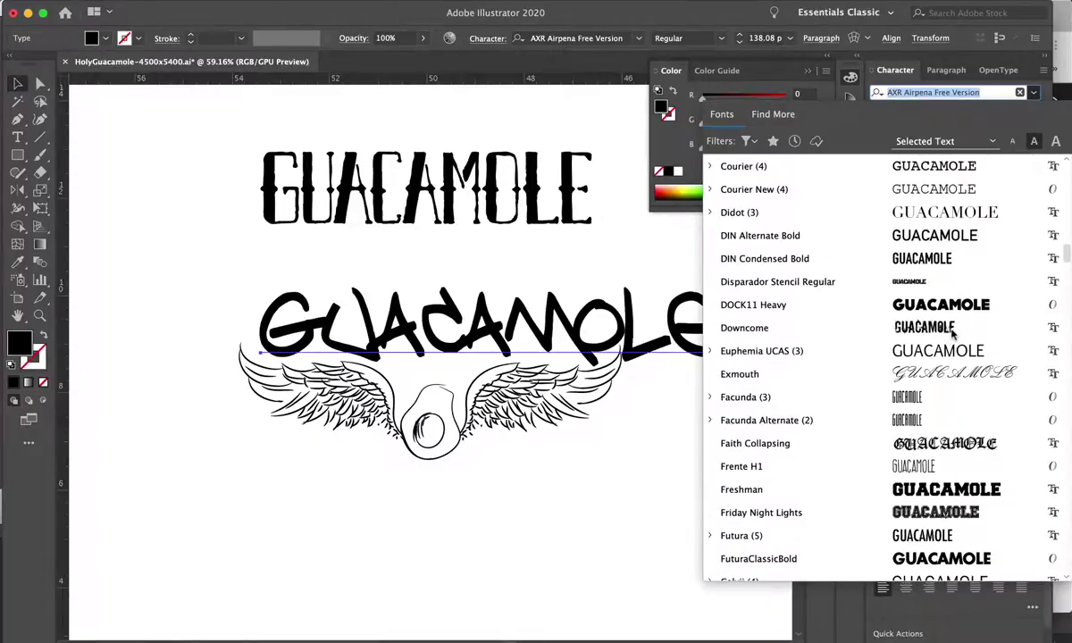
scroll(952, 332, "down", 4)
scroll(939, 373, "down", 4)
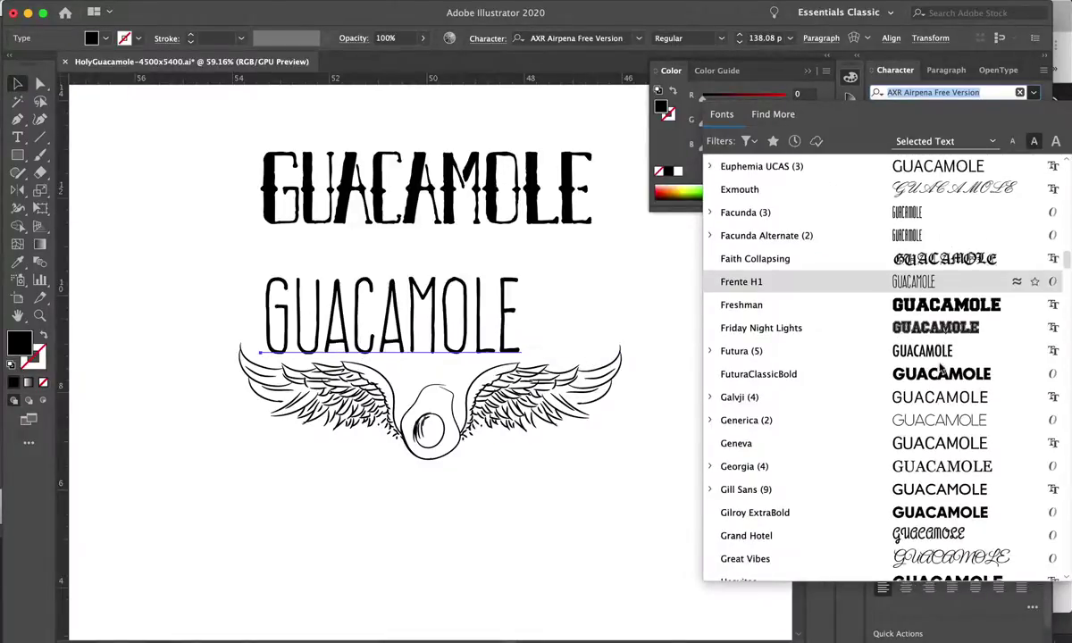
scroll(940, 373, "down", 3)
scroll(939, 373, "down", 3)
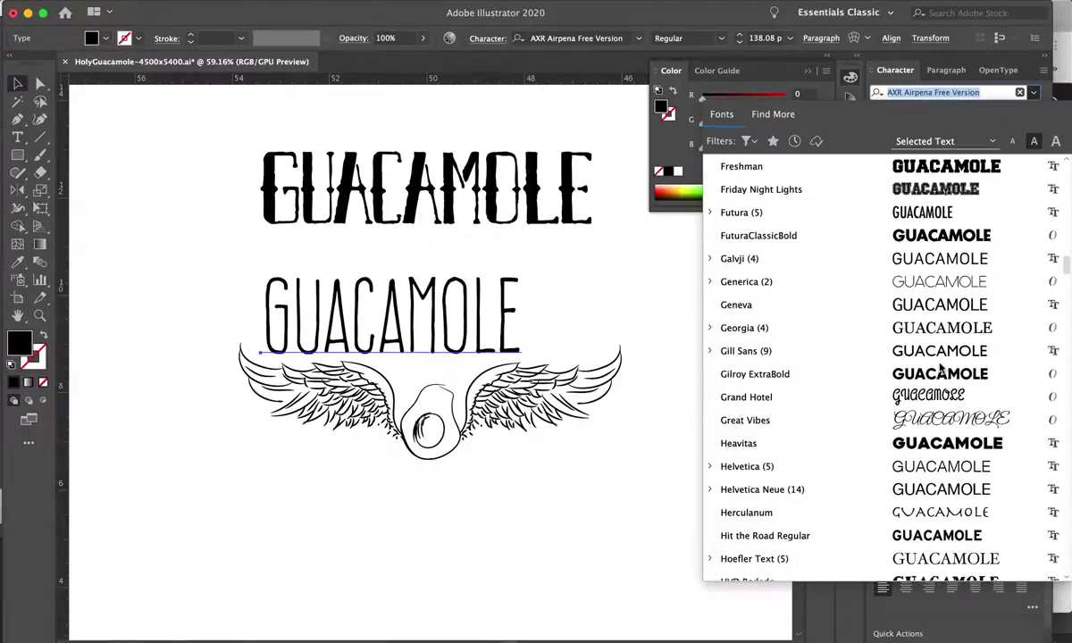
scroll(939, 373, "down", 5)
scroll(939, 373, "down", 6)
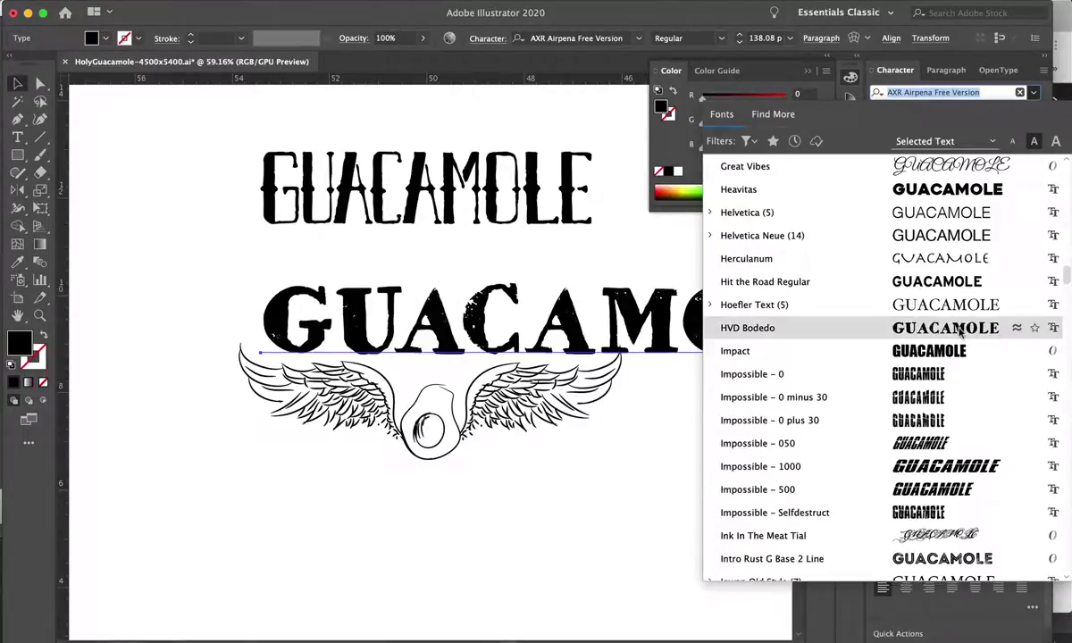
scroll(961, 331, "down", 6)
scroll(961, 331, "down", 13)
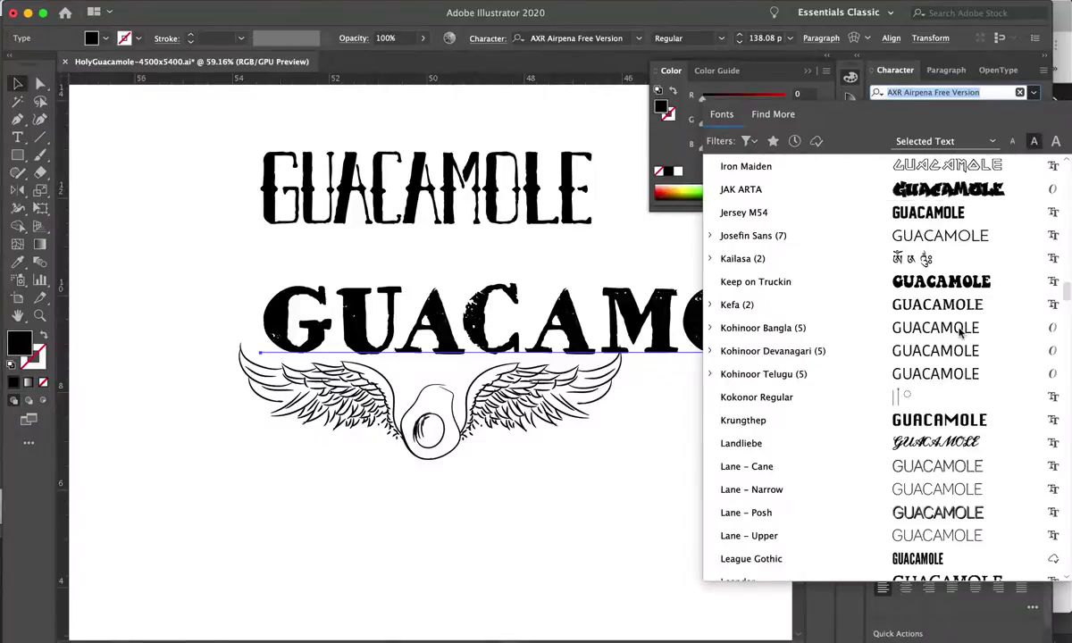
scroll(961, 331, "down", 6)
scroll(961, 331, "down", 8)
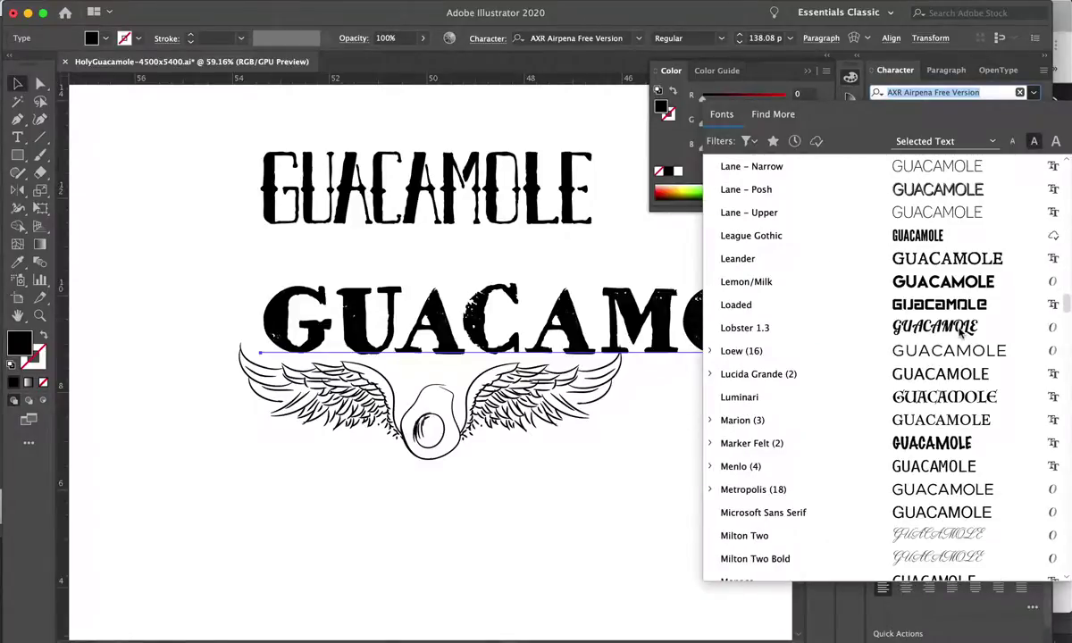
scroll(961, 331, "down", 5)
scroll(961, 331, "down", 8)
scroll(937, 401, "down", 1)
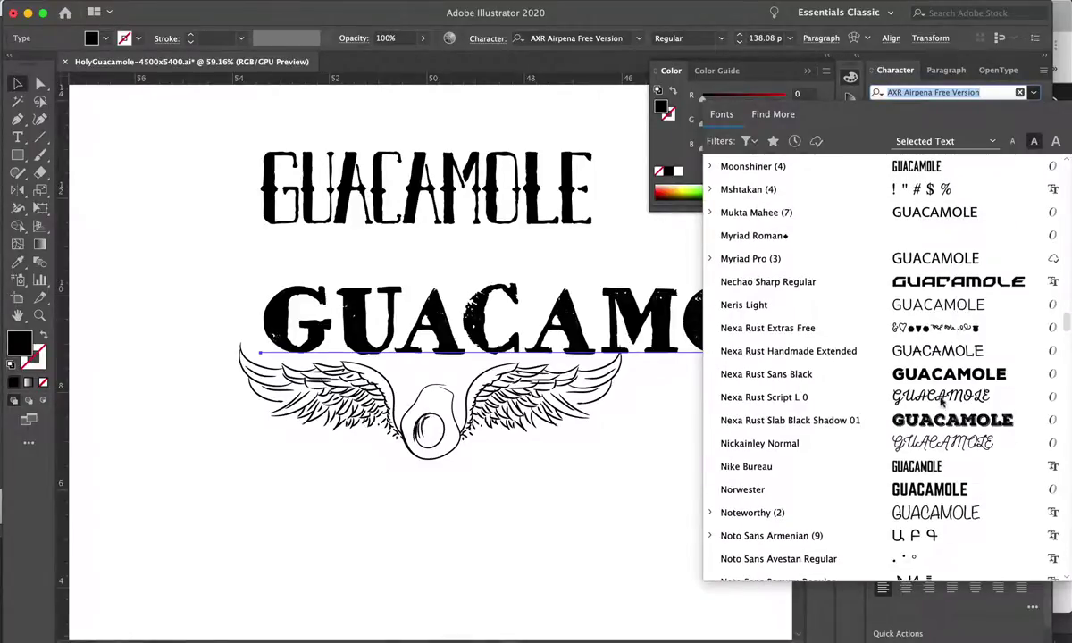
scroll(938, 401, "down", 3)
scroll(937, 401, "down", 5)
scroll(937, 400, "down", 15)
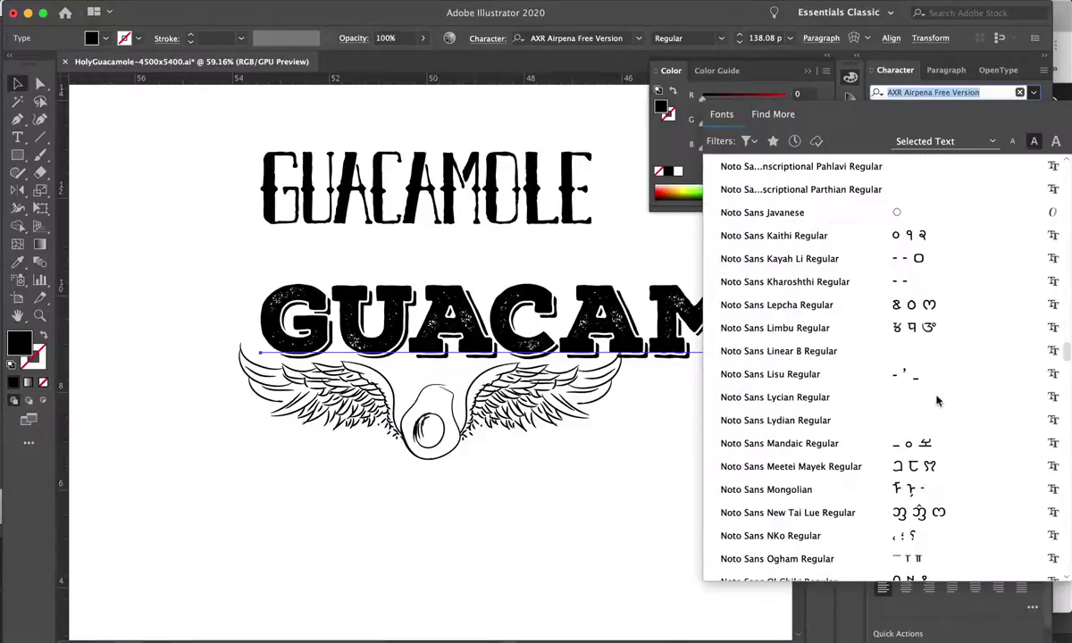
scroll(937, 401, "down", 15)
scroll(884, 253, "down", 15)
scroll(884, 253, "up", 5)
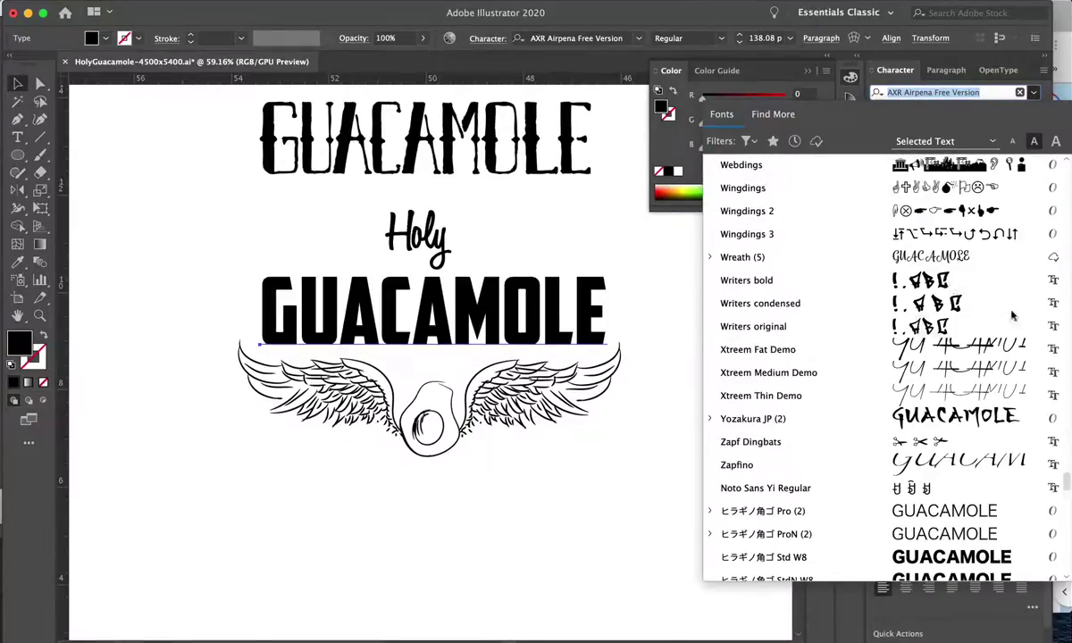
scroll(884, 252, "up", 3)
scroll(884, 253, "up", 9)
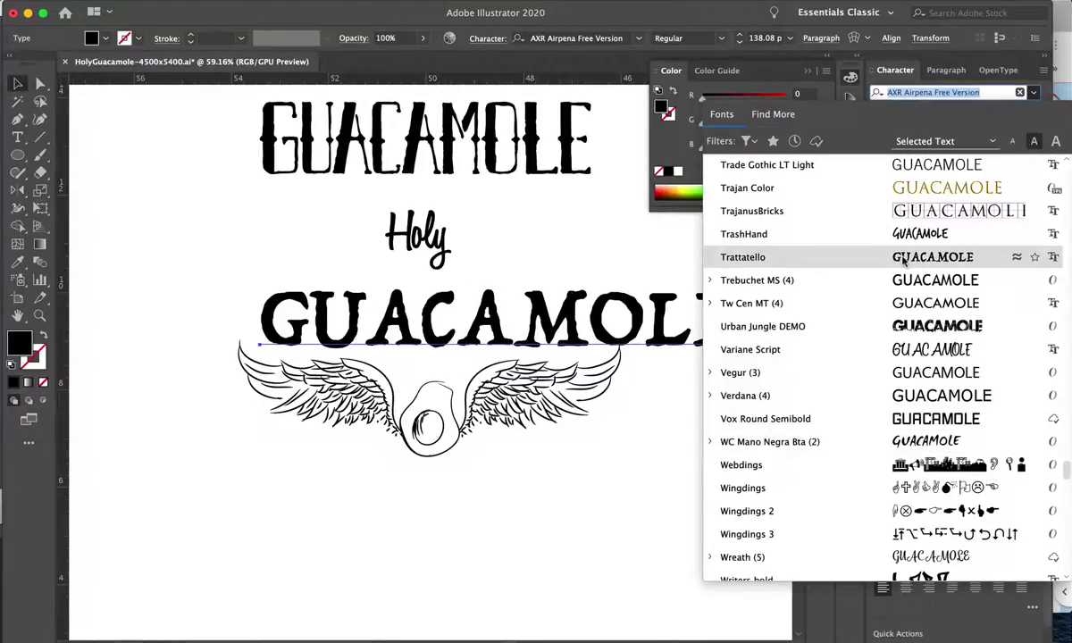
scroll(902, 259, "up", 2)
scroll(902, 259, "up", 9)
scroll(902, 259, "up", 14)
scroll(902, 259, "up", 10)
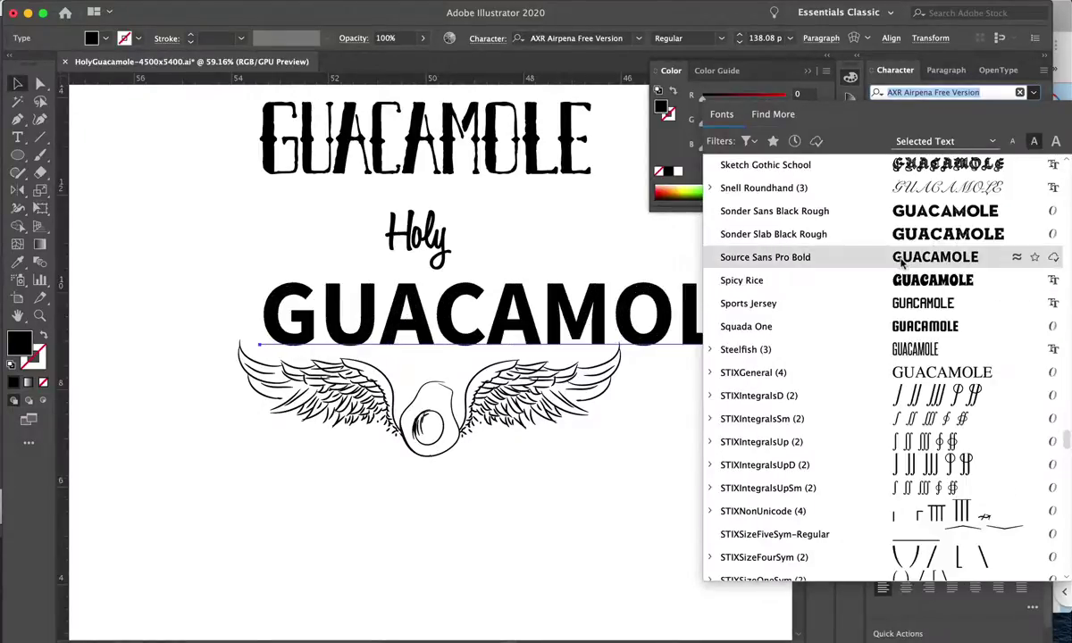
scroll(901, 261, "up", 3)
scroll(910, 236, "up", 4)
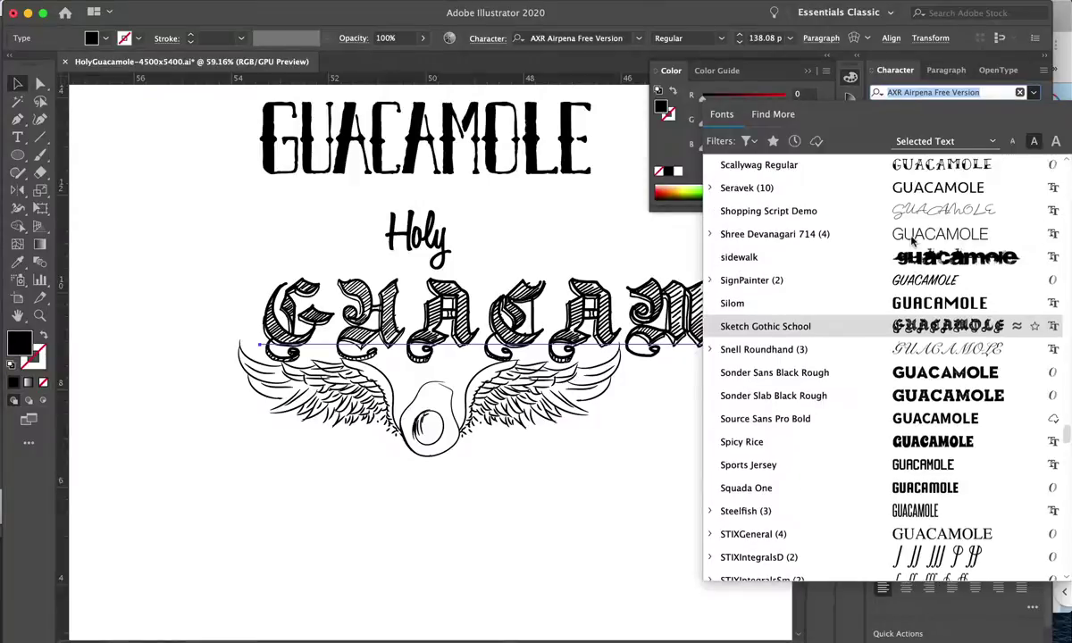
scroll(911, 236, "up", 3)
Apply Scallywag Regular to GUACAMOLE and shrink it to fit the wings.
key("Return")
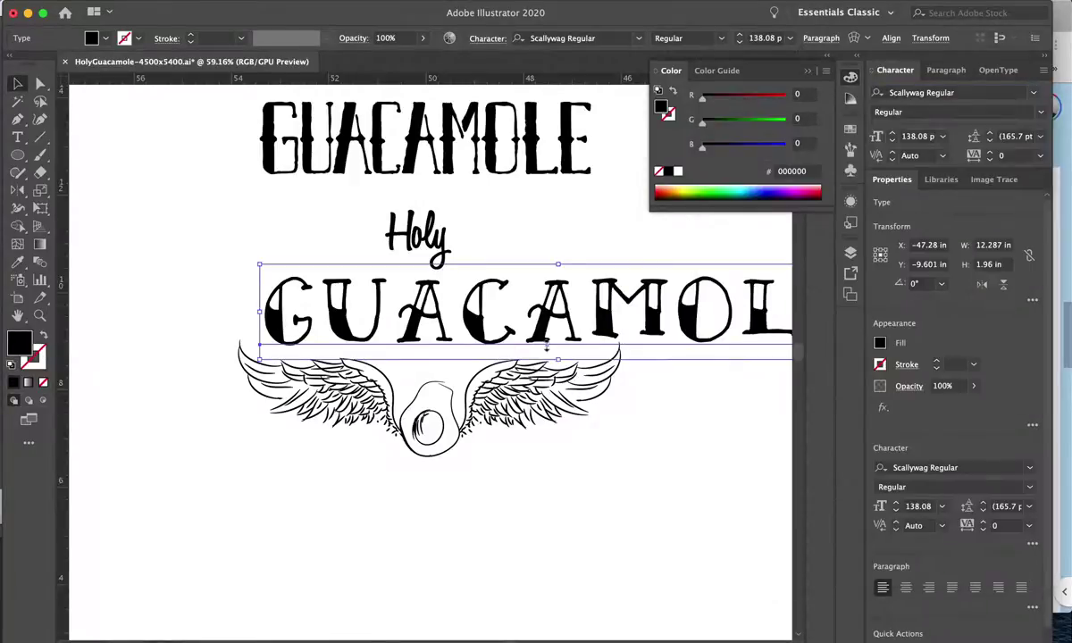
left_click_drag(434, 349, 435, 357)
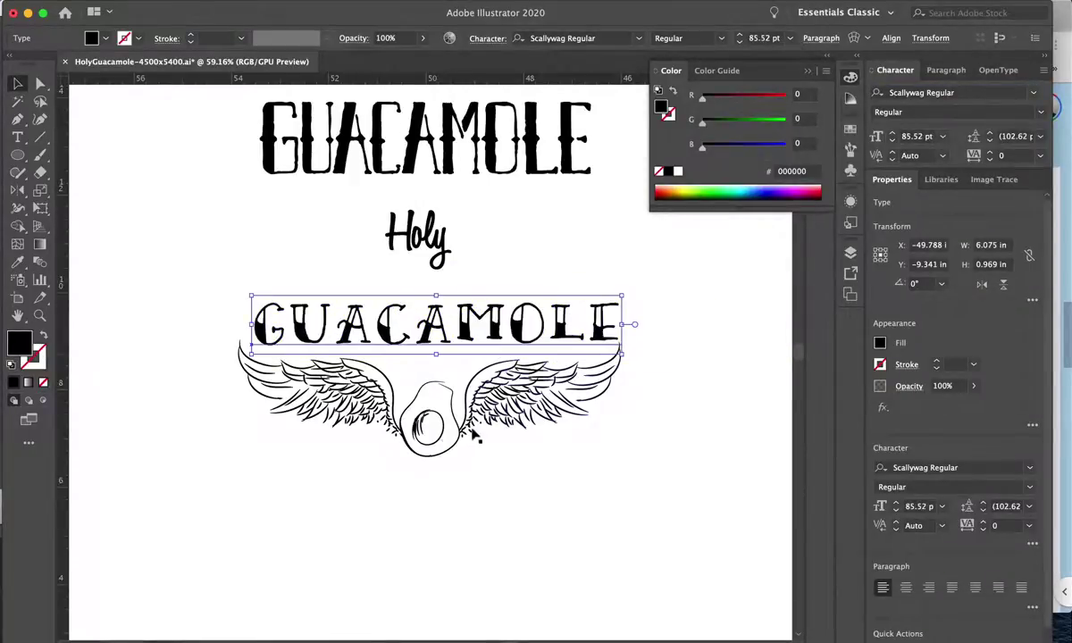
left_click(529, 545)
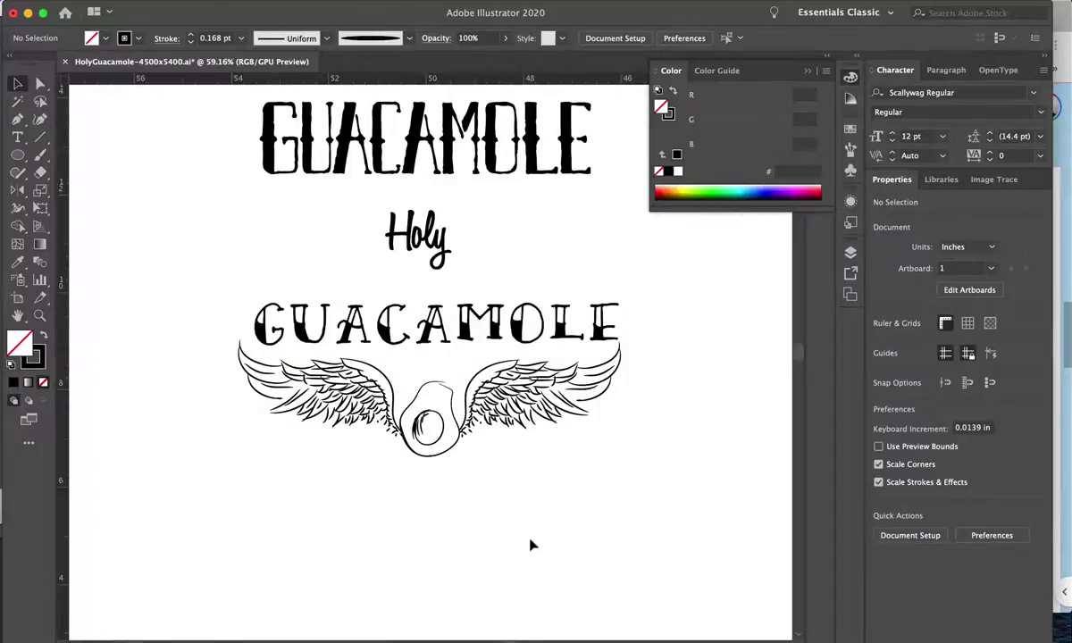
Thin the winged avocado artwork's stroke to 0.25 pt.
left_click(431, 451)
left_click(241, 38)
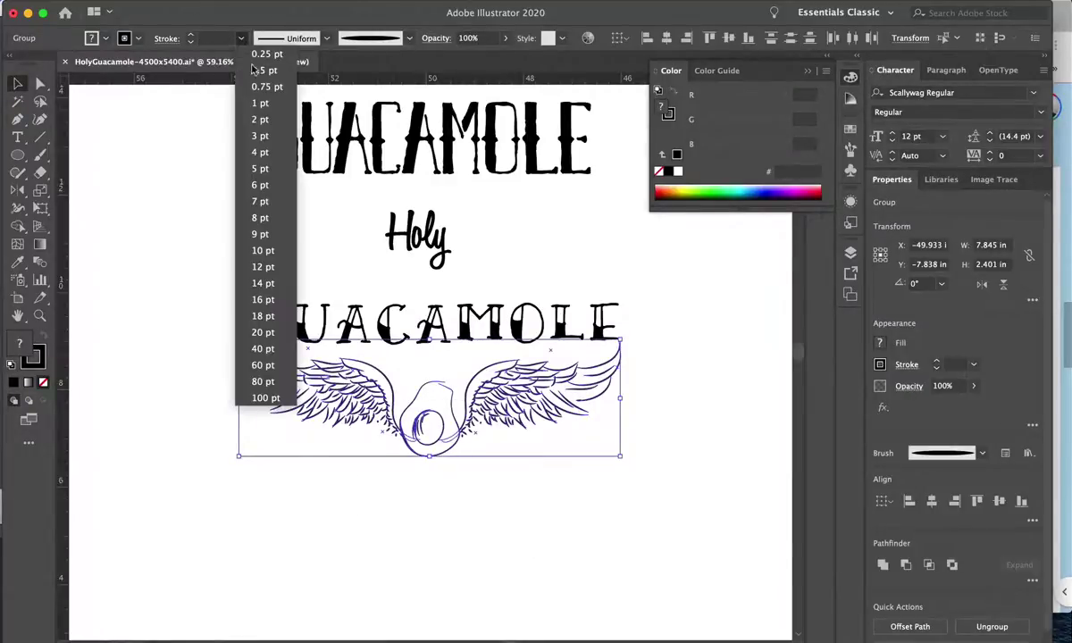
left_click(268, 118)
left_click(241, 37)
left_click(268, 63)
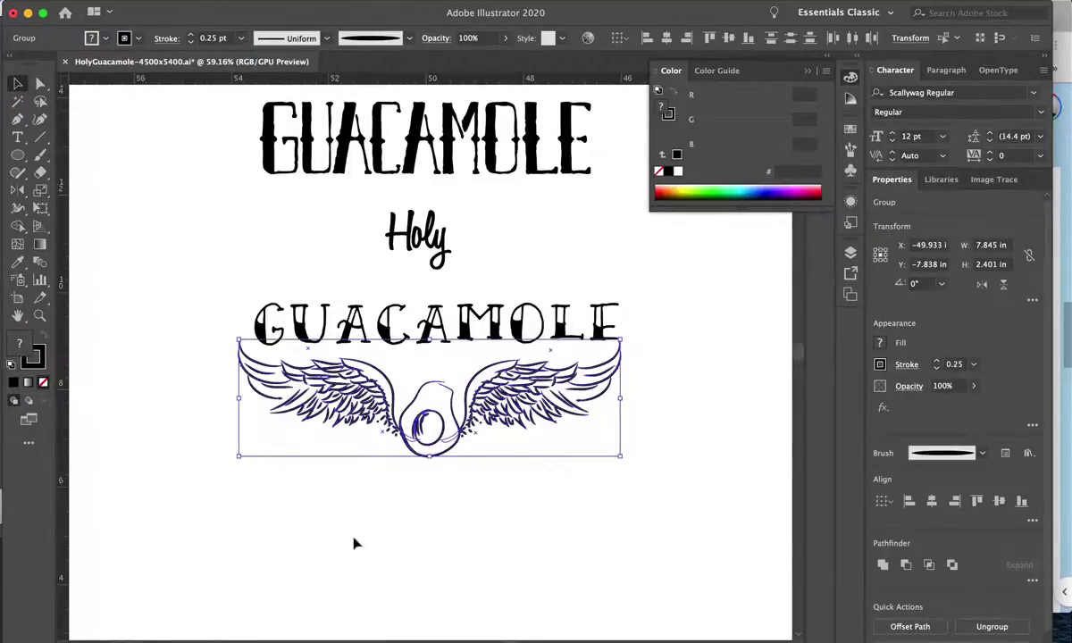
left_click(355, 482)
Lower Holy, enlarge GUACAMOLE, place a copy above, and convert it to outlines.
left_click_drag(406, 236, 408, 265)
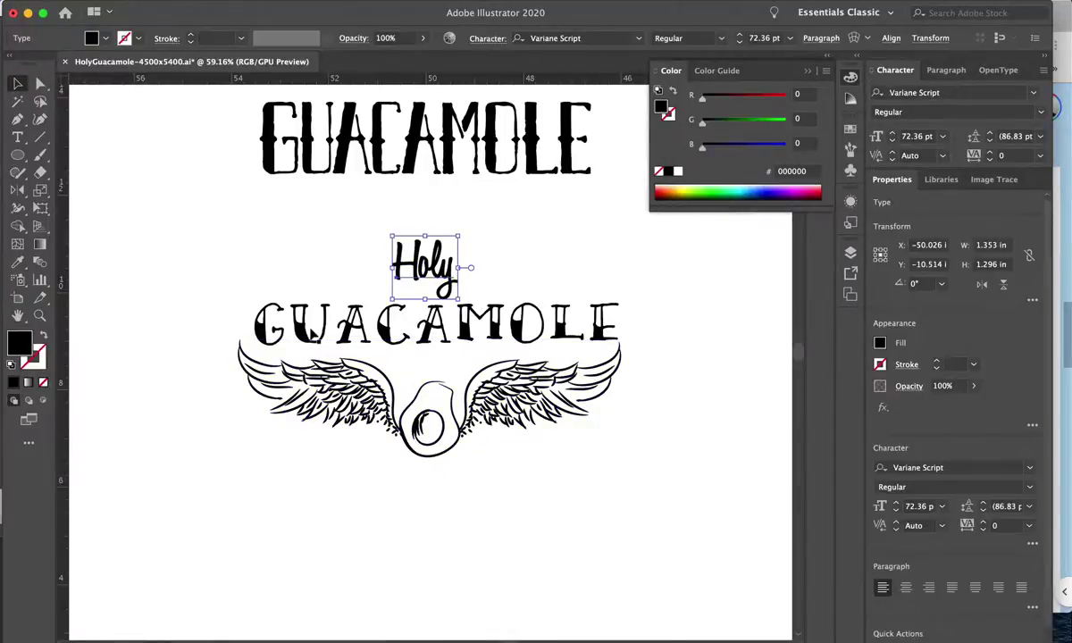
left_click(366, 318)
left_click_drag(436, 347, 433, 366)
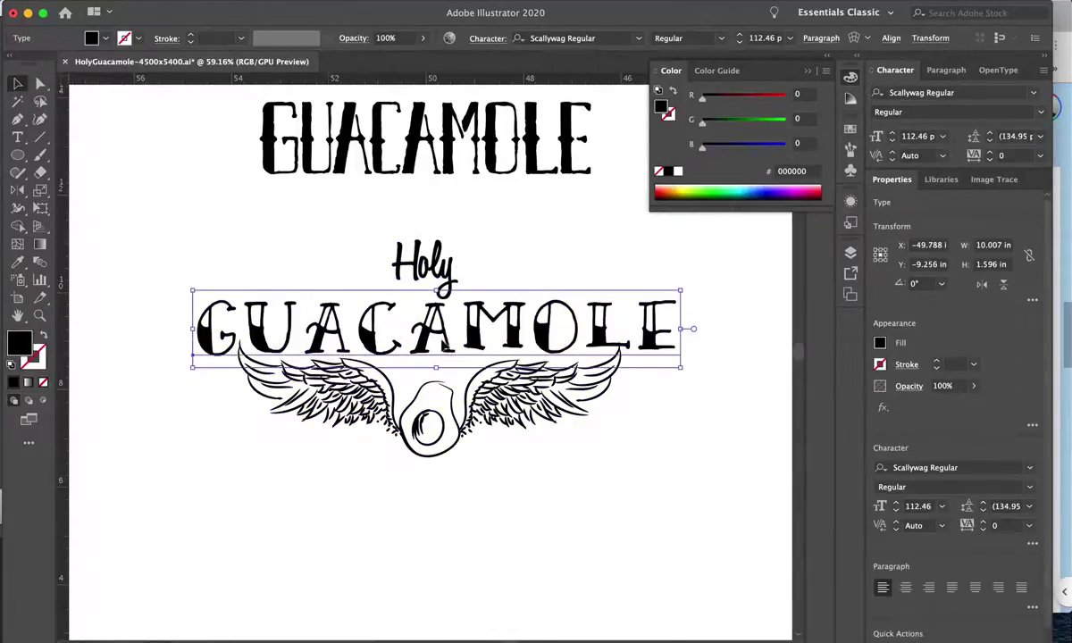
left_click_drag(395, 322, 395, 192)
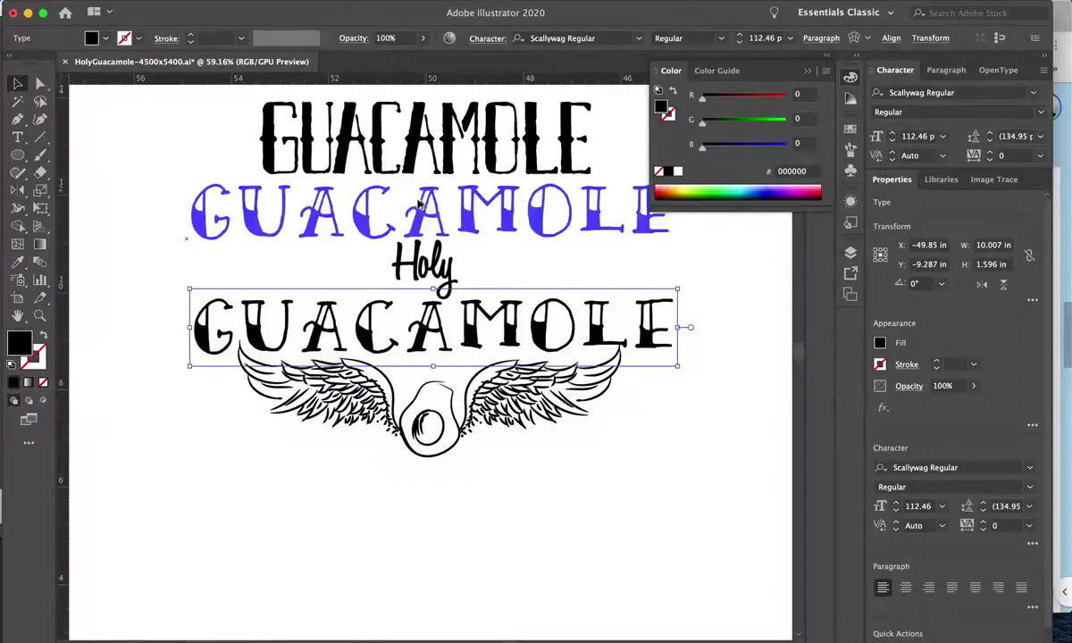
left_click(233, 0)
left_click(264, 233)
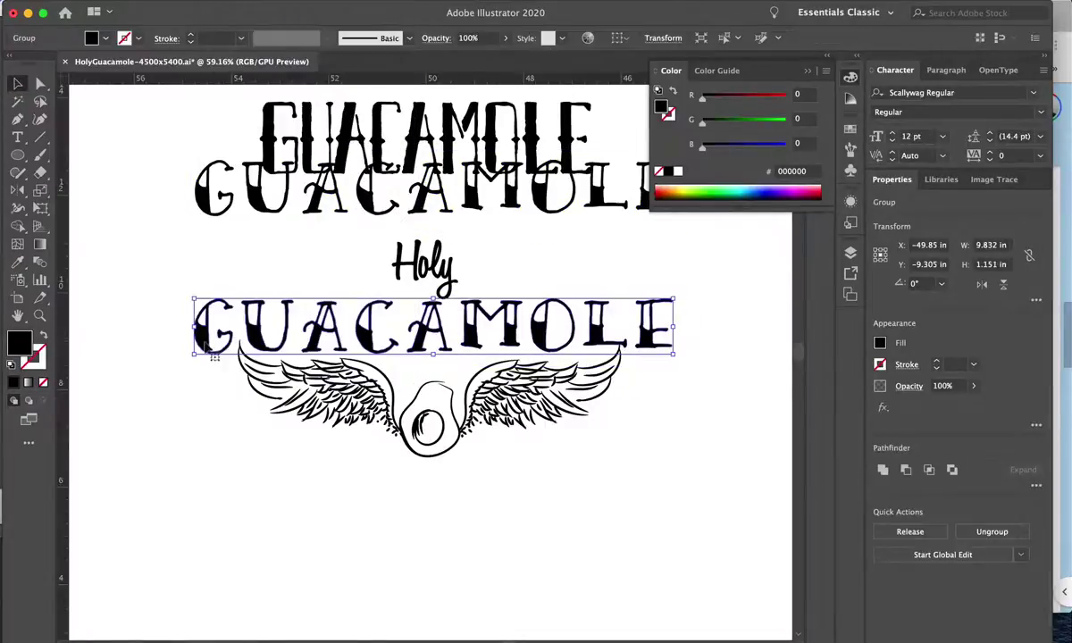
Enlarge the final E and first G of the outlined GUACAMOLE inside the isolated group.
double_click(198, 329)
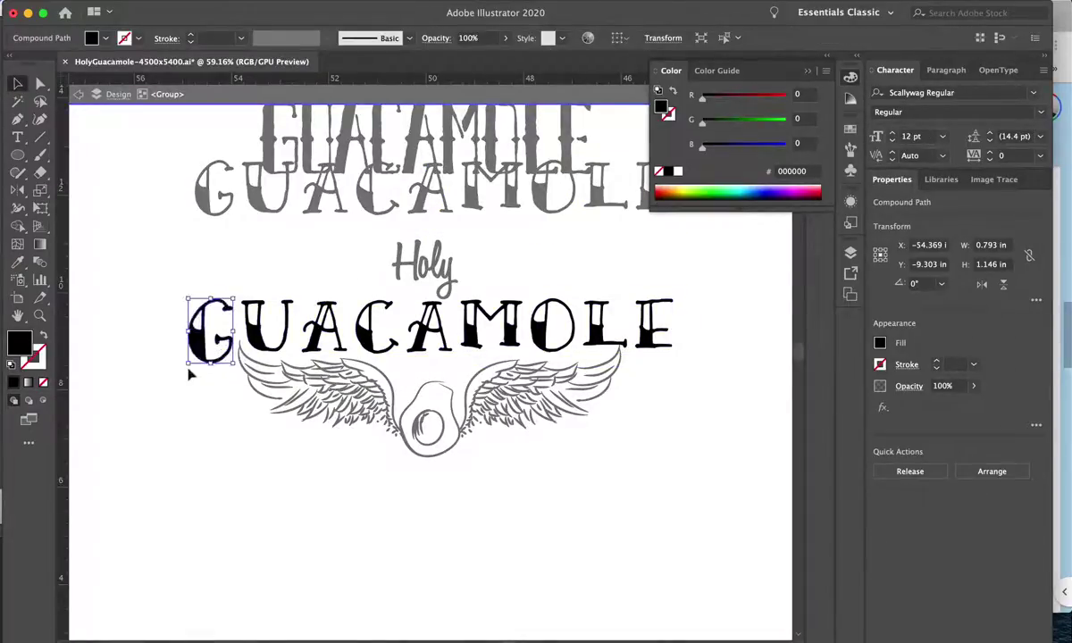
left_click(652, 329)
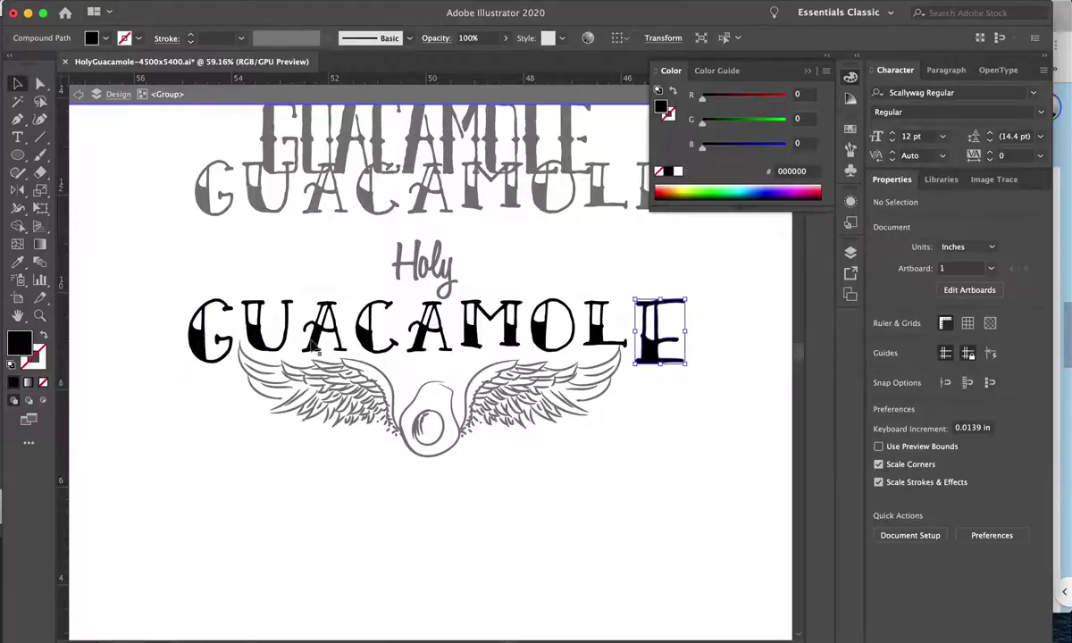
left_click_drag(694, 395, 216, 363)
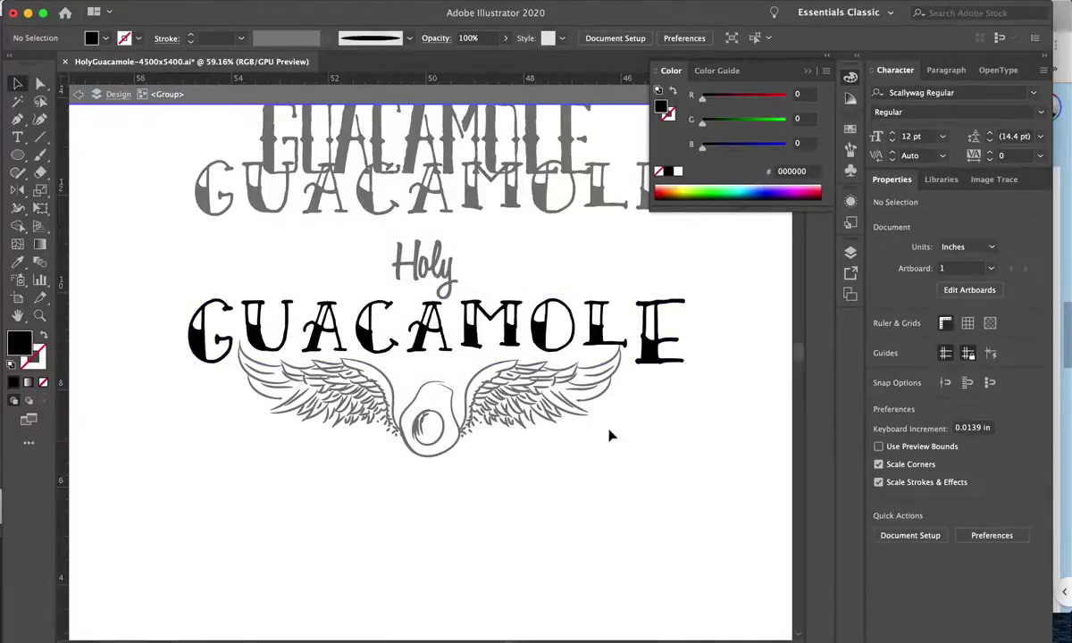
left_click(641, 339)
left_click(201, 335)
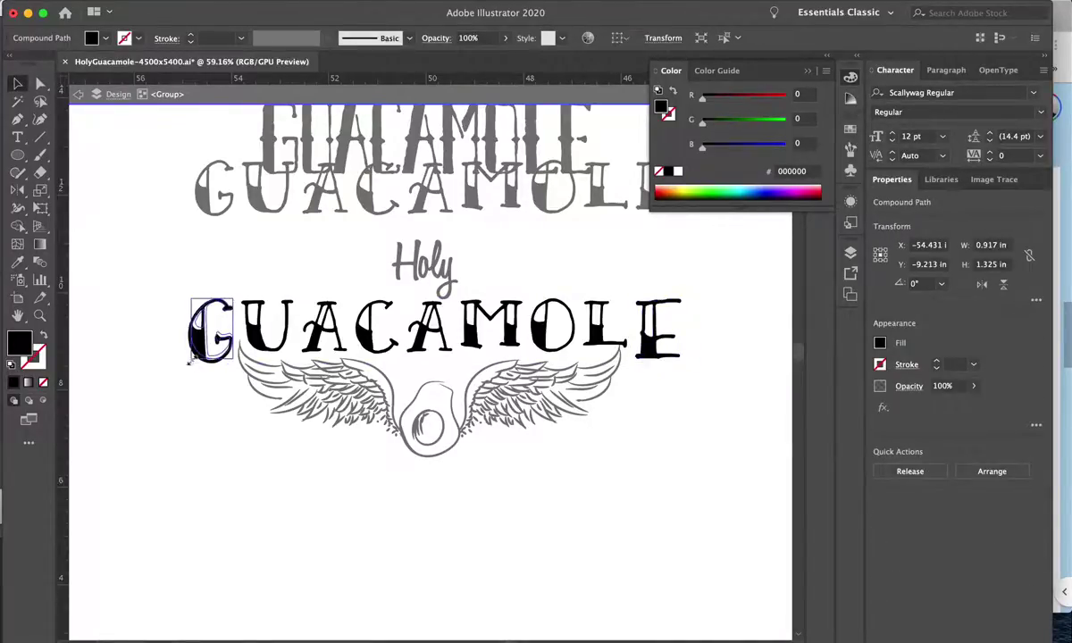
left_click(603, 458)
double_click(613, 448)
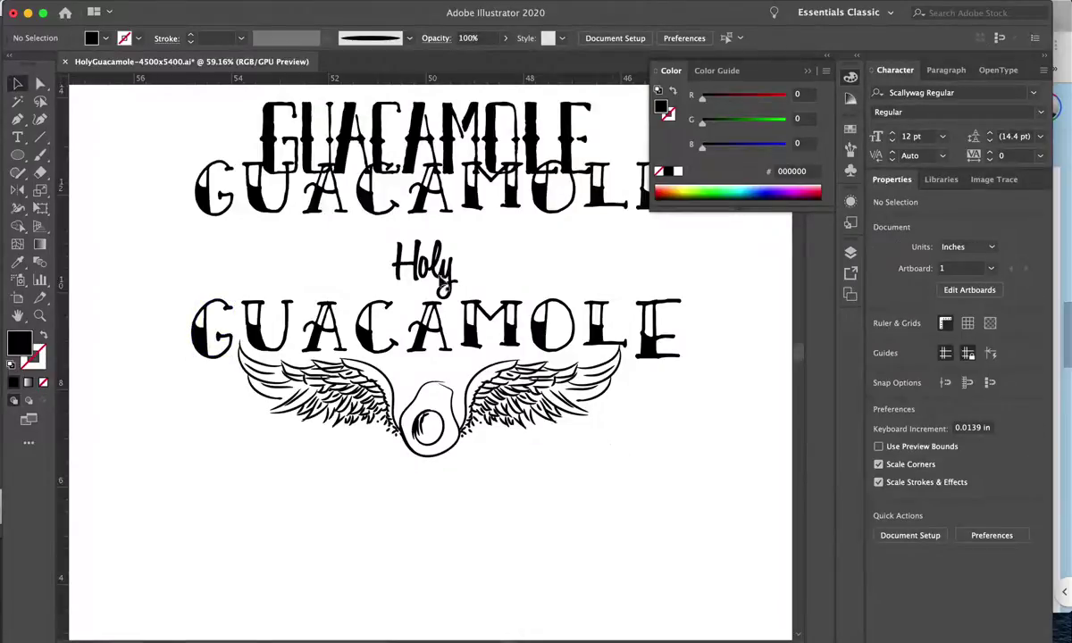
left_click(418, 265)
Draw an unfilled 0.25 pt ellipse, tilted and placed above the avocado as a halo.
left_click(18, 154)
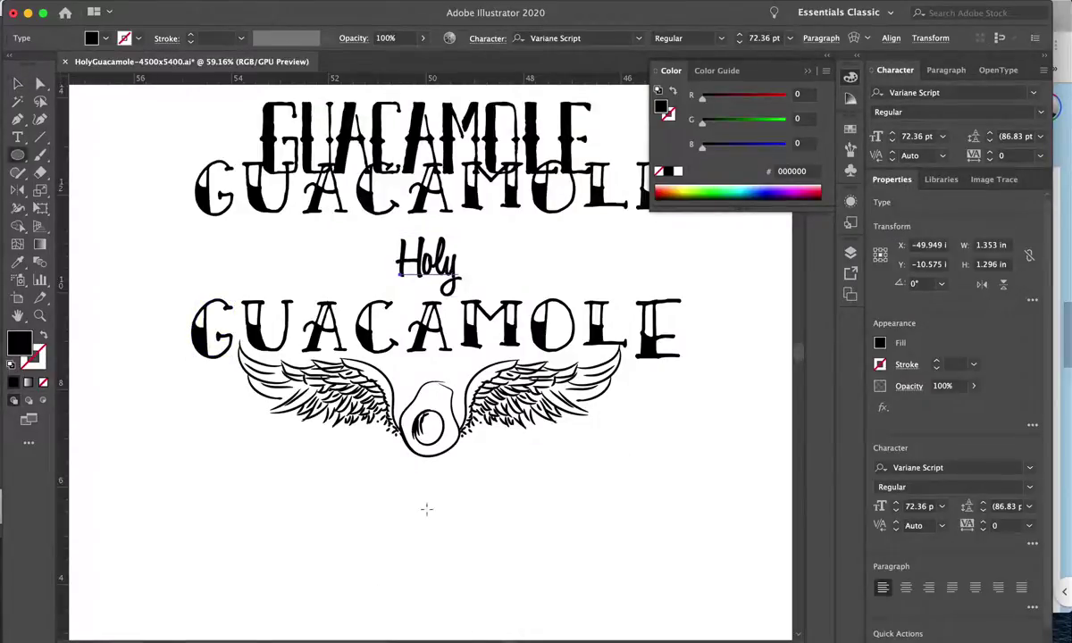
left_click_drag(429, 506, 360, 532)
left_click(409, 38)
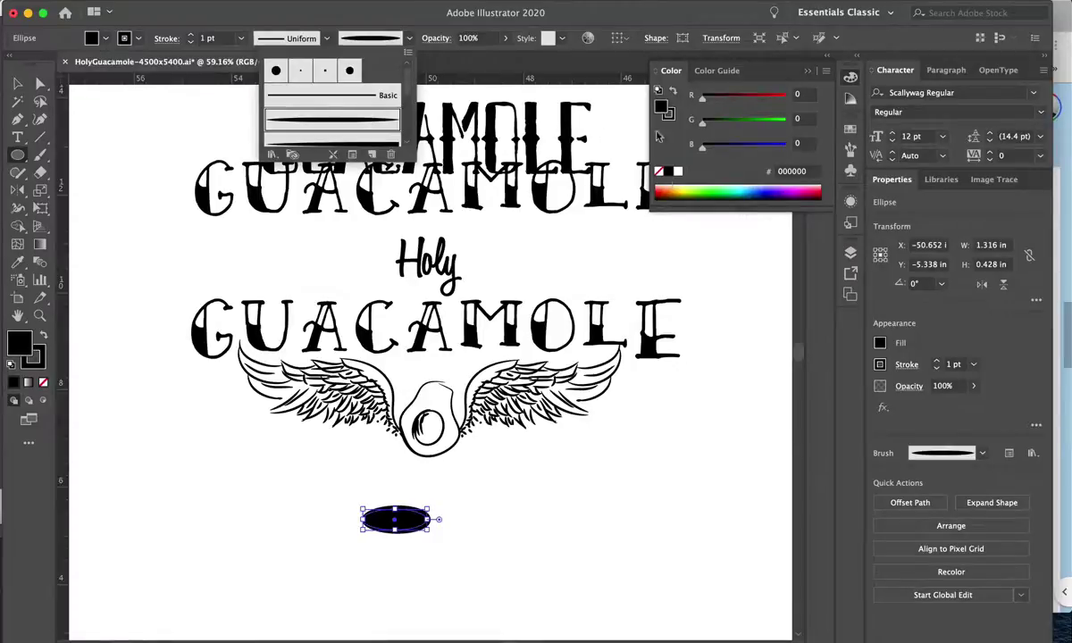
left_click(658, 170)
left_click(240, 37)
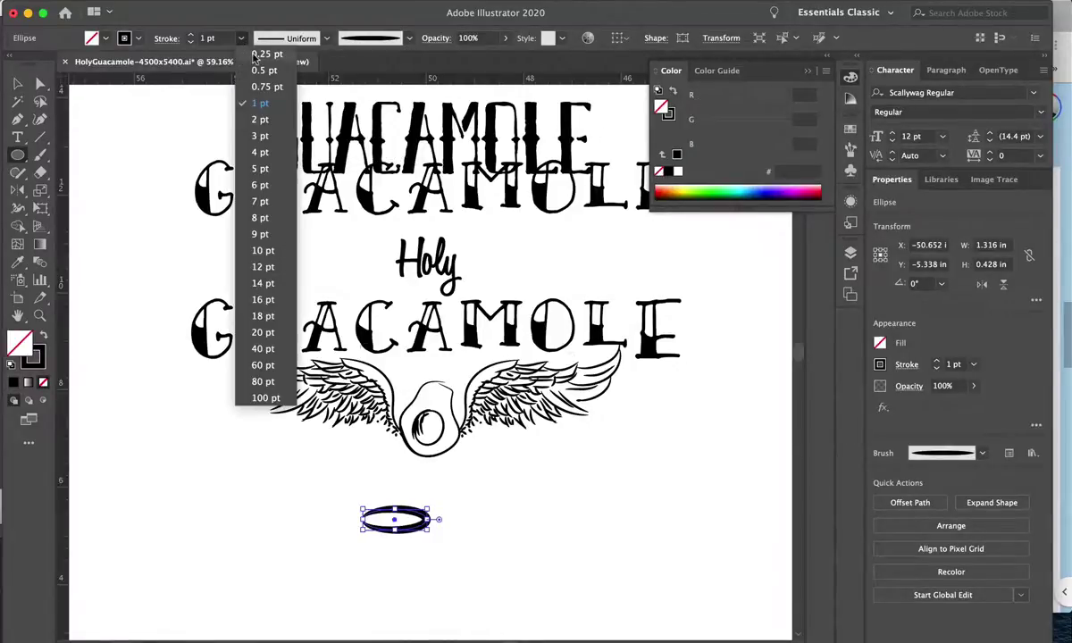
mouse_move(419, 497)
left_mouse_down()
mouse_move(416, 511)
mouse_move(434, 371)
left_mouse_up()
left_click(524, 515)
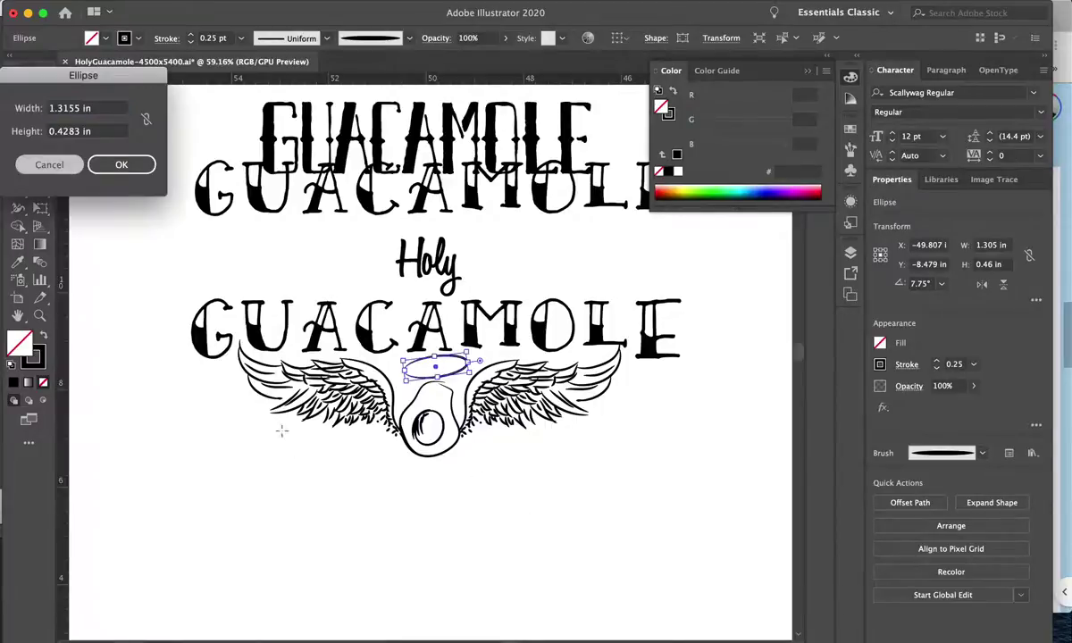
left_click(54, 164)
left_click(17, 85)
left_click(328, 454)
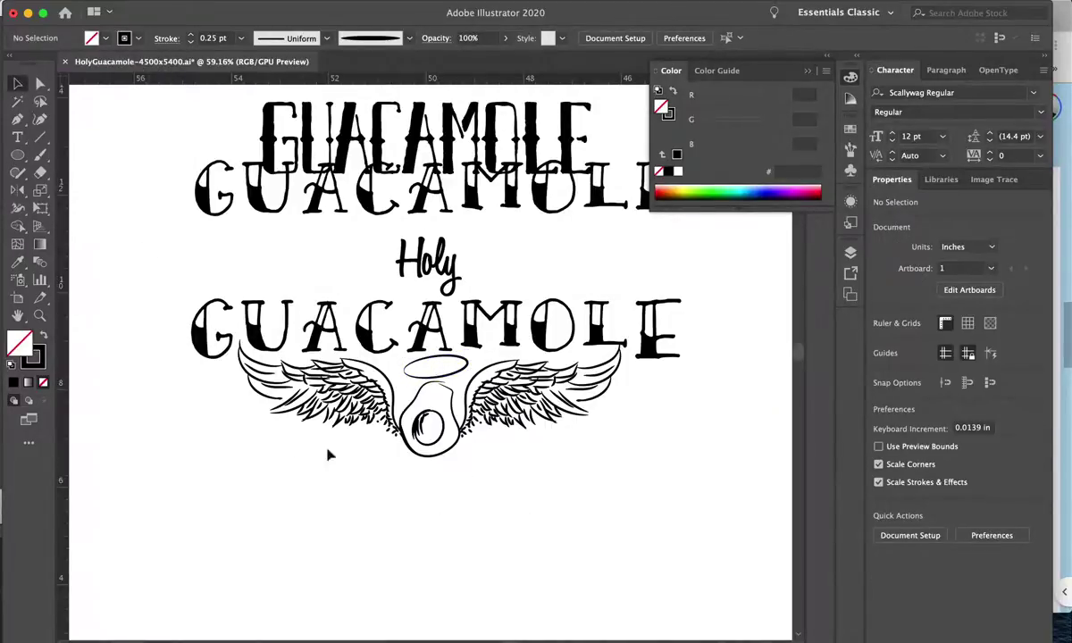
Delete the overlapping GUACAMOLE copies at the top.
left_click(428, 442)
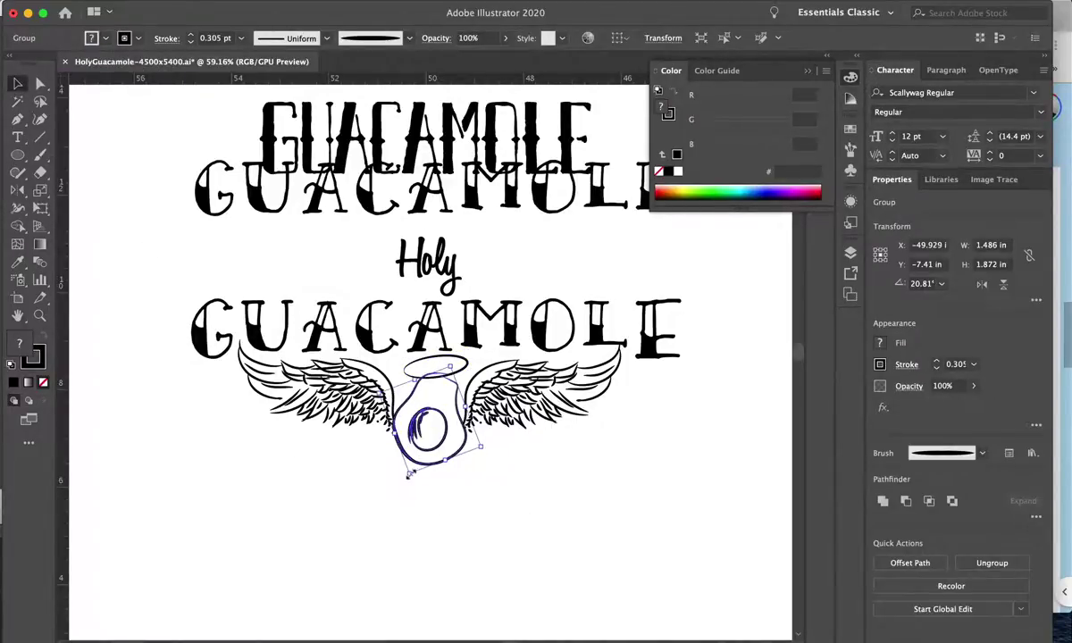
left_click(546, 506)
left_click(290, 232)
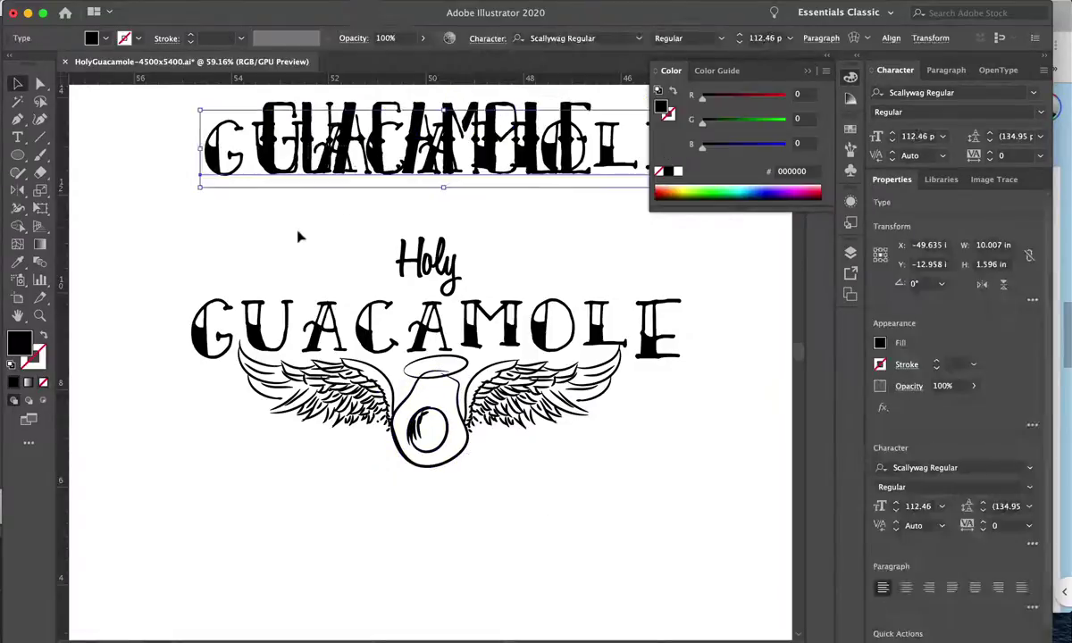
key("Delete")
Close the Color panel and nudge Holy slightly lower.
scroll(473, 460, "down", 1)
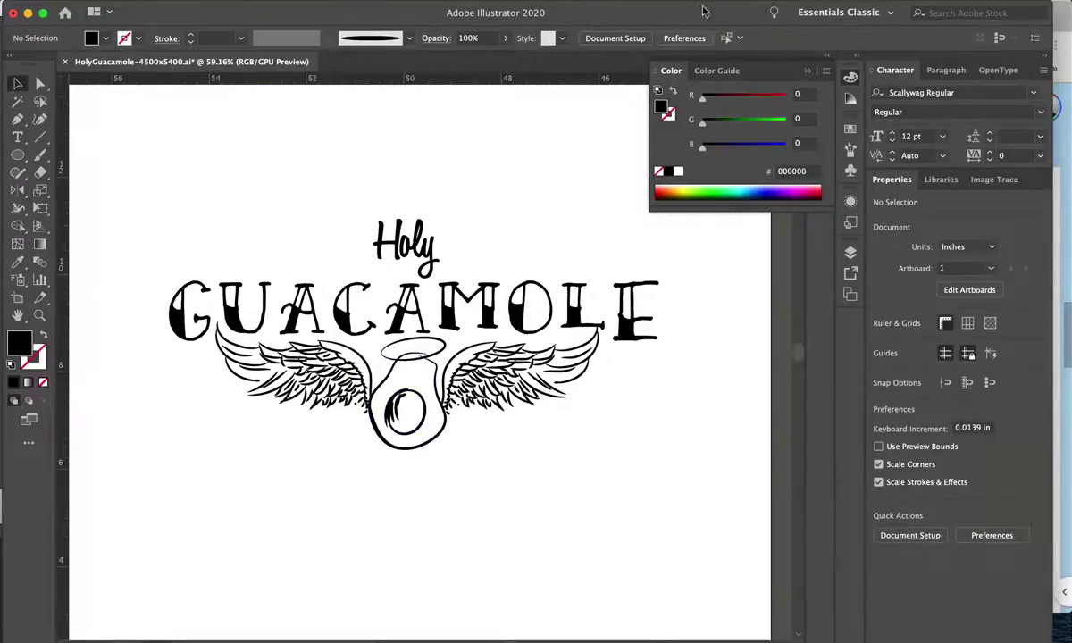
key("t")
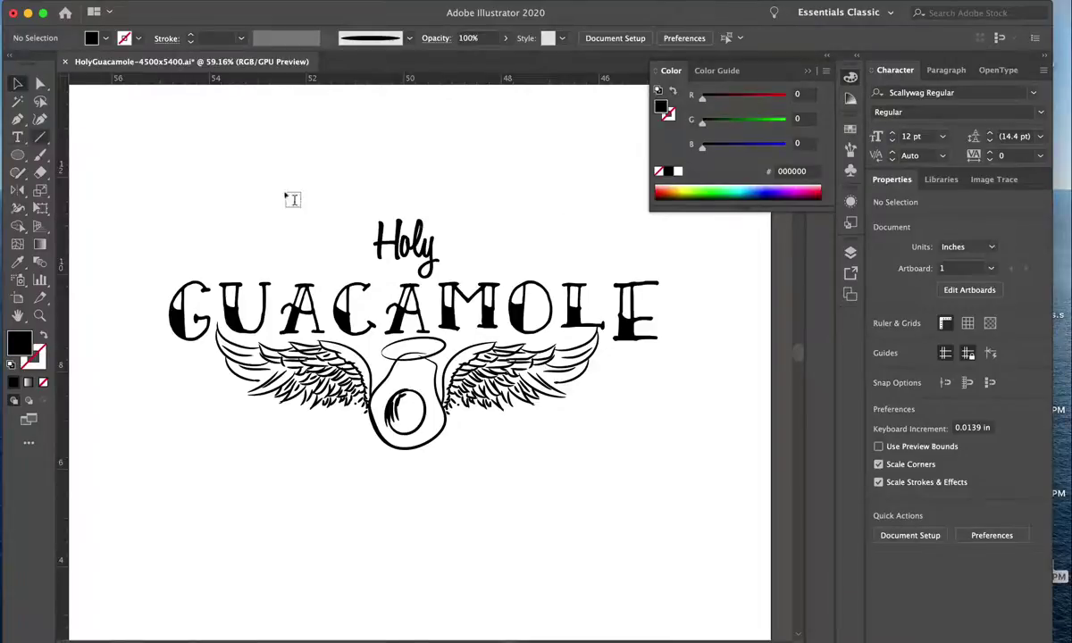
key("v")
left_click(807, 73)
left_click(407, 246)
left_click_drag(406, 248, 411, 259)
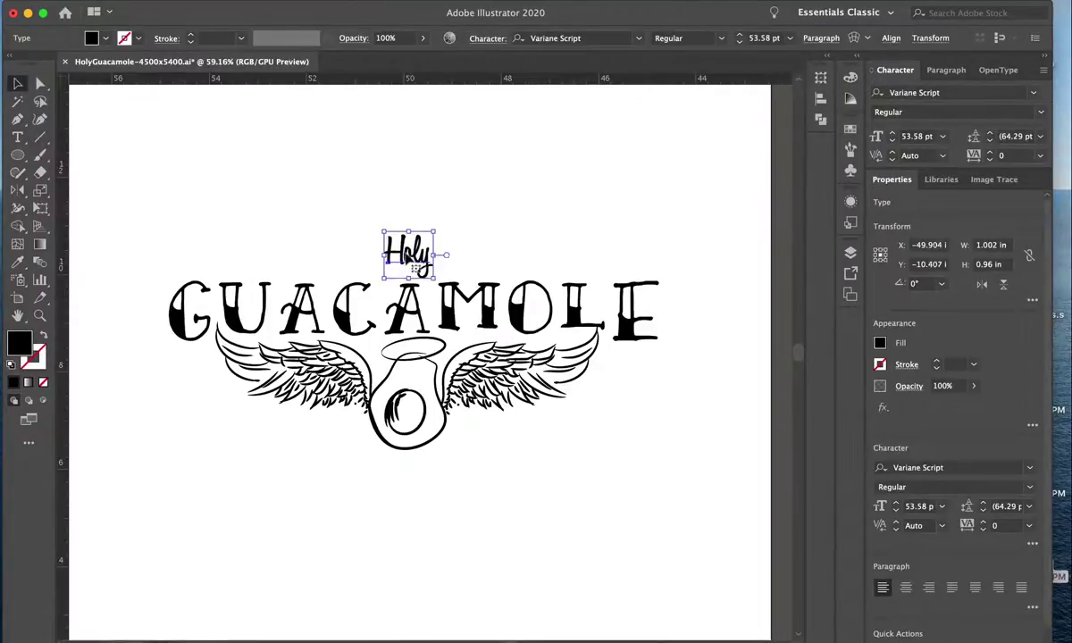
left_click(409, 270)
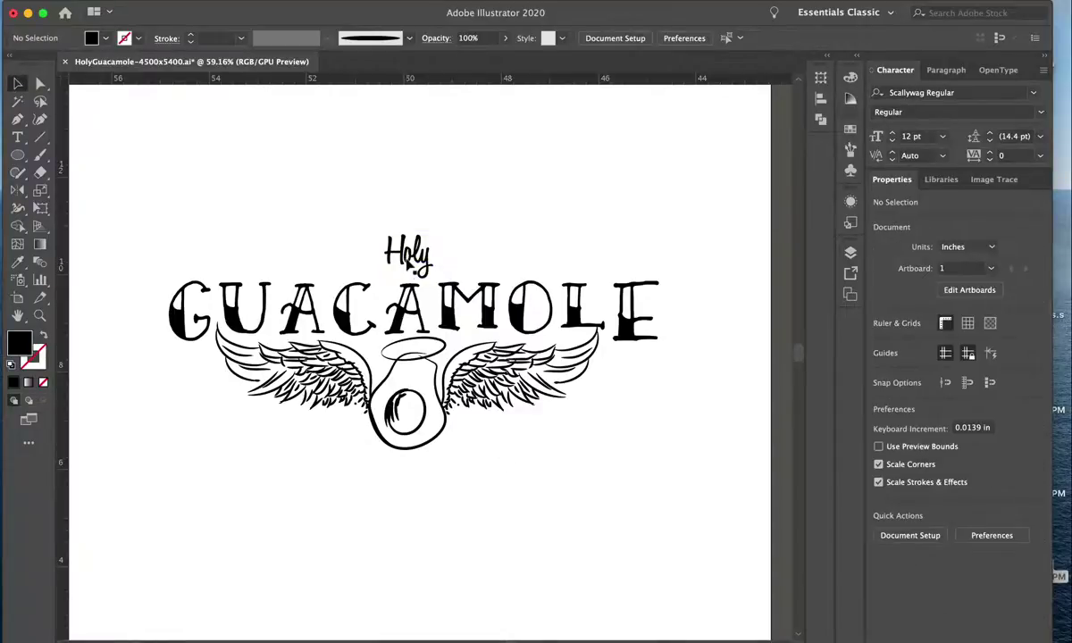
Add the 60 pt tagline 'ALWAYS EXTRA ALWAYS WORTH IT' below the avocado and scale it down.
left_click(17, 137)
left_click(298, 519)
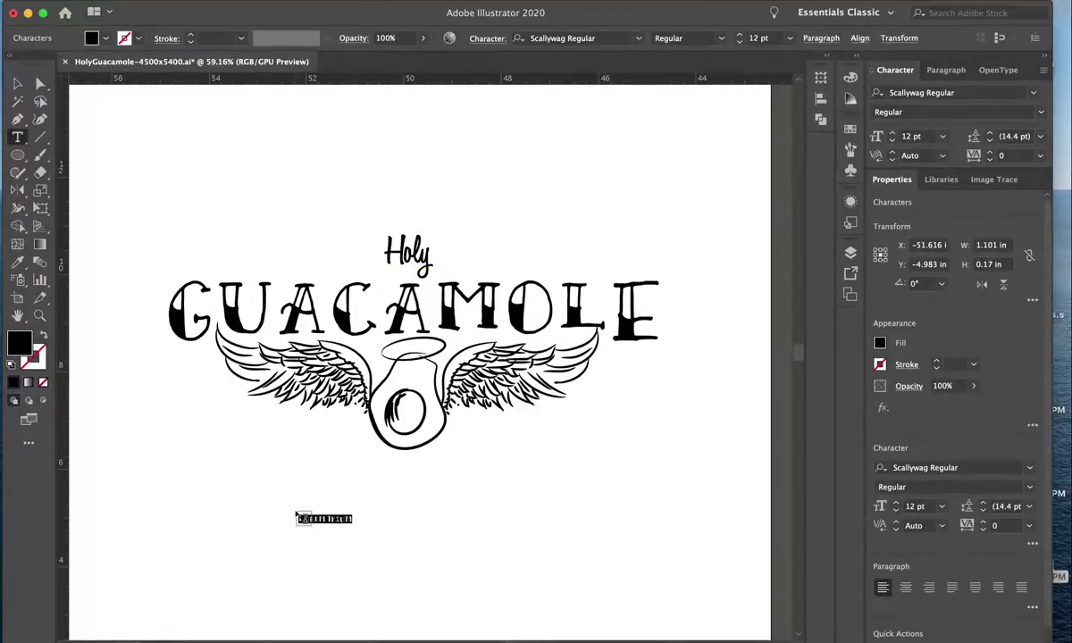
type("Est")
key("BackSpace")
key("BackSpace")
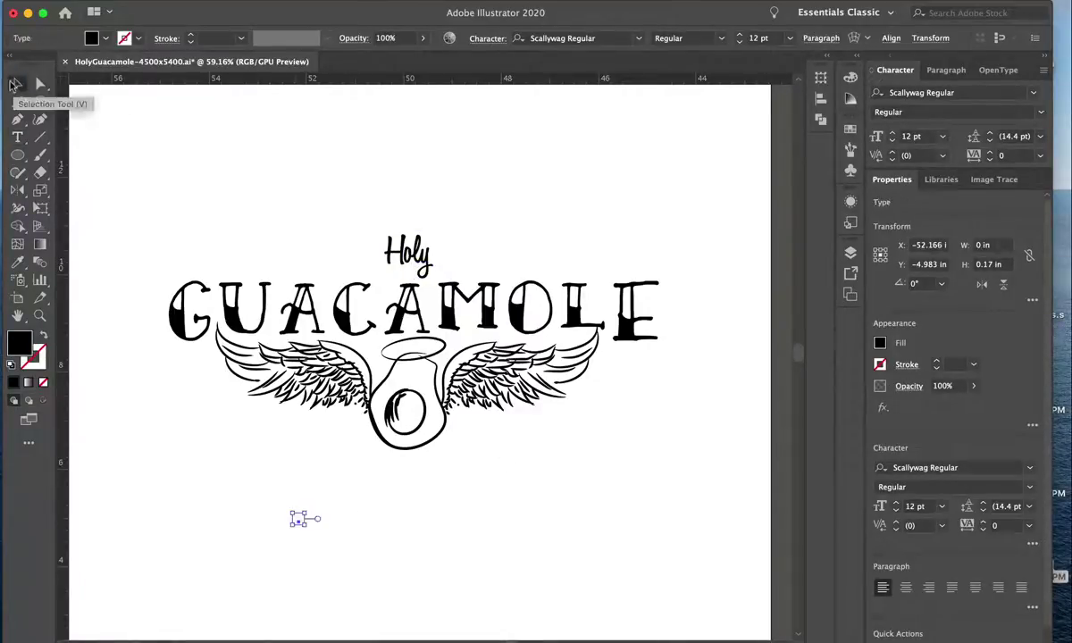
left_click(942, 137)
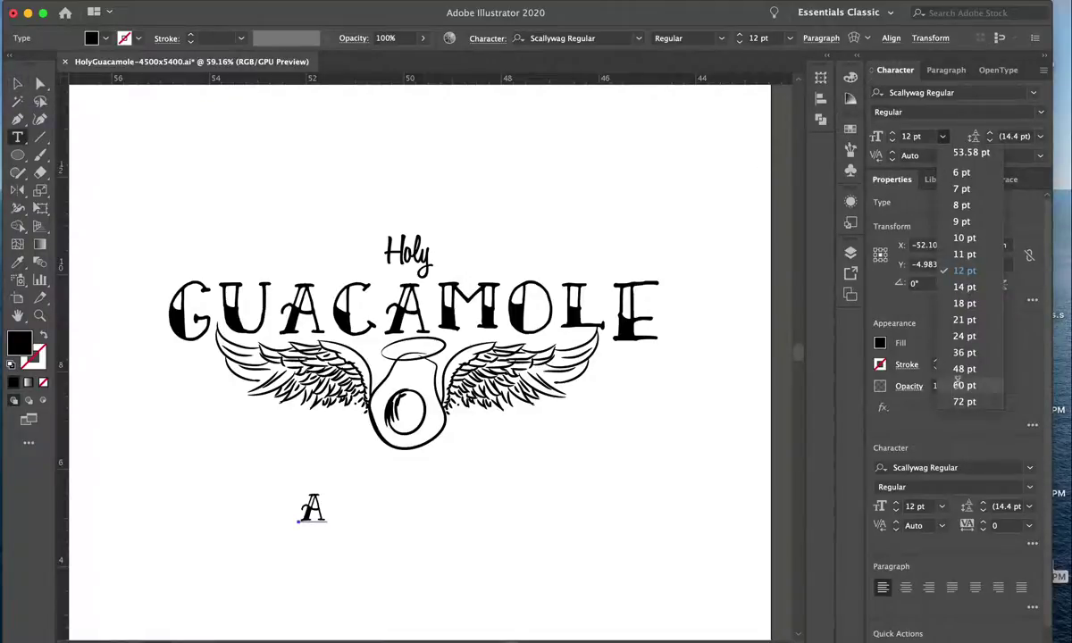
left_click(960, 385)
double_click(312, 507)
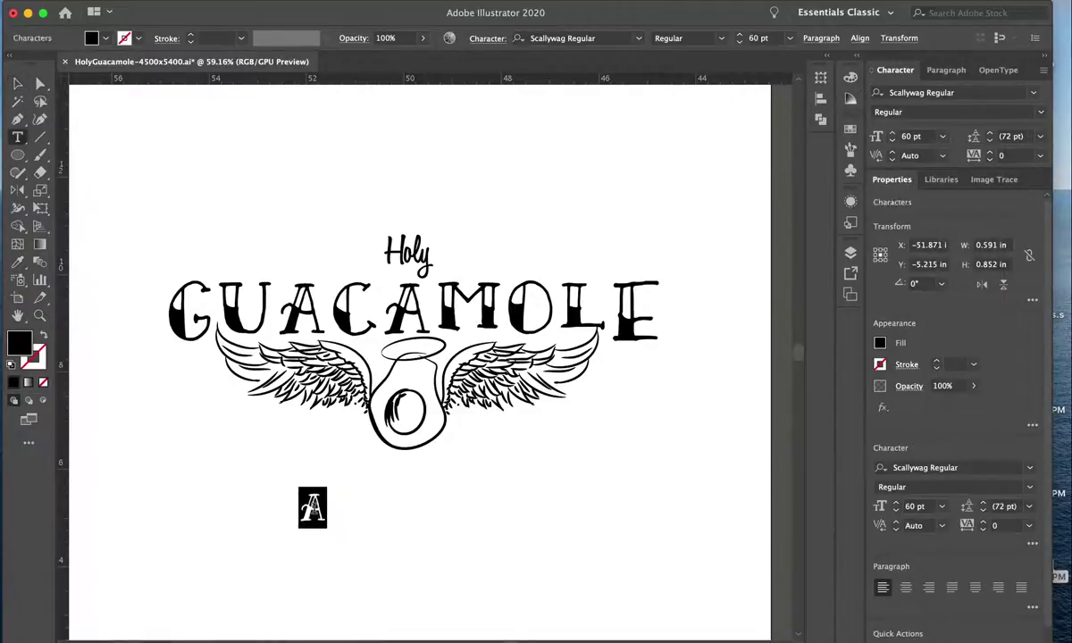
type("ALWAYS EXTRAALW")
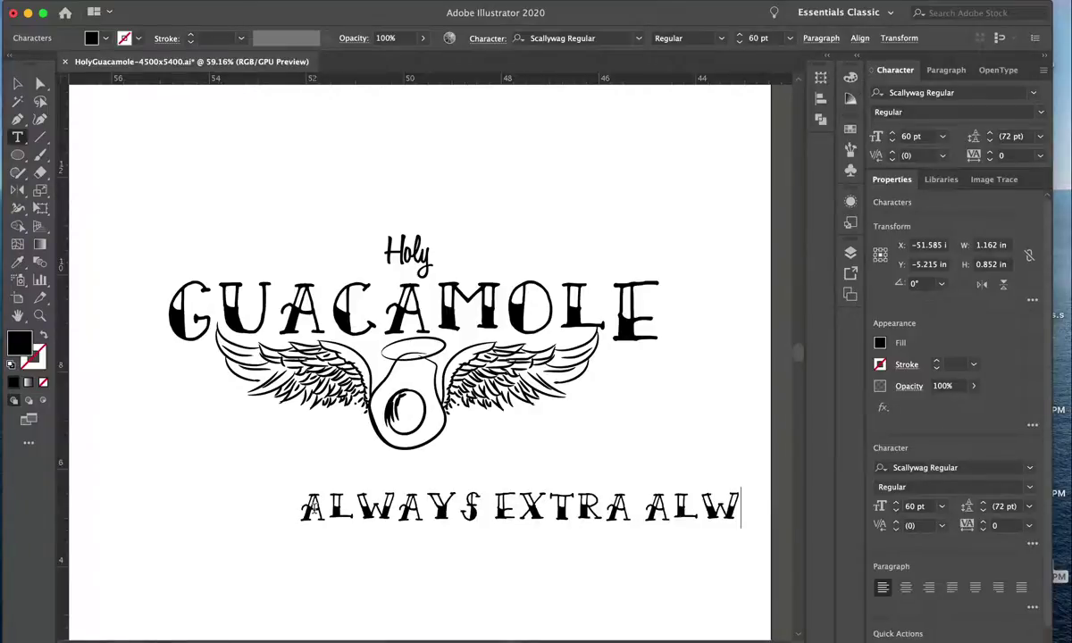
type("AYS WORTH IT")
left_click(18, 84)
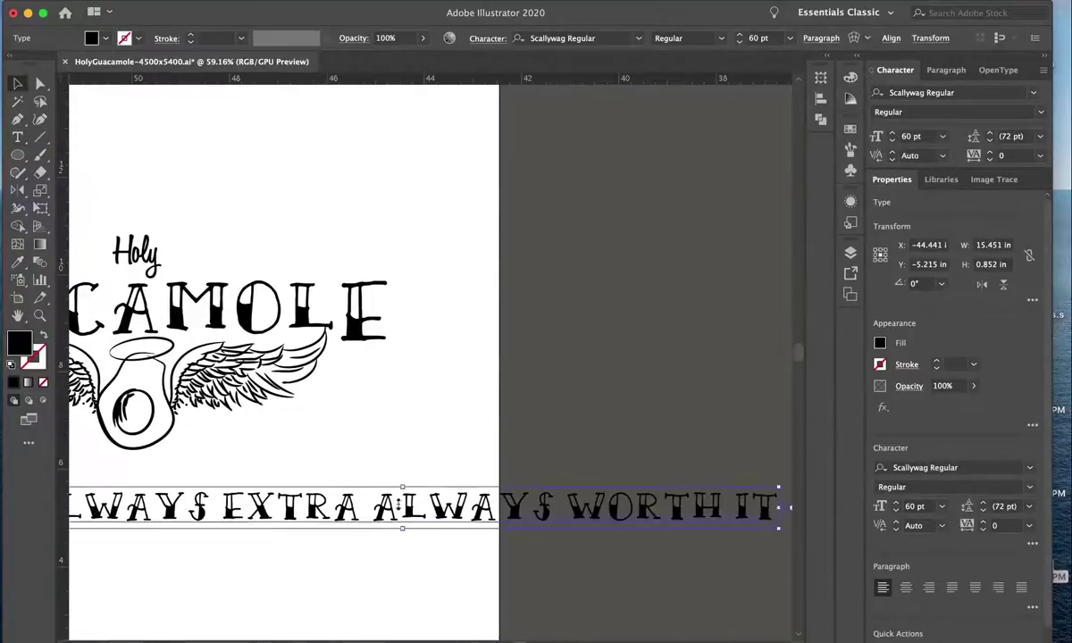
mouse_move(402, 529)
left_mouse_down()
mouse_move(280, 514)
mouse_move(473, 540)
left_mouse_up()
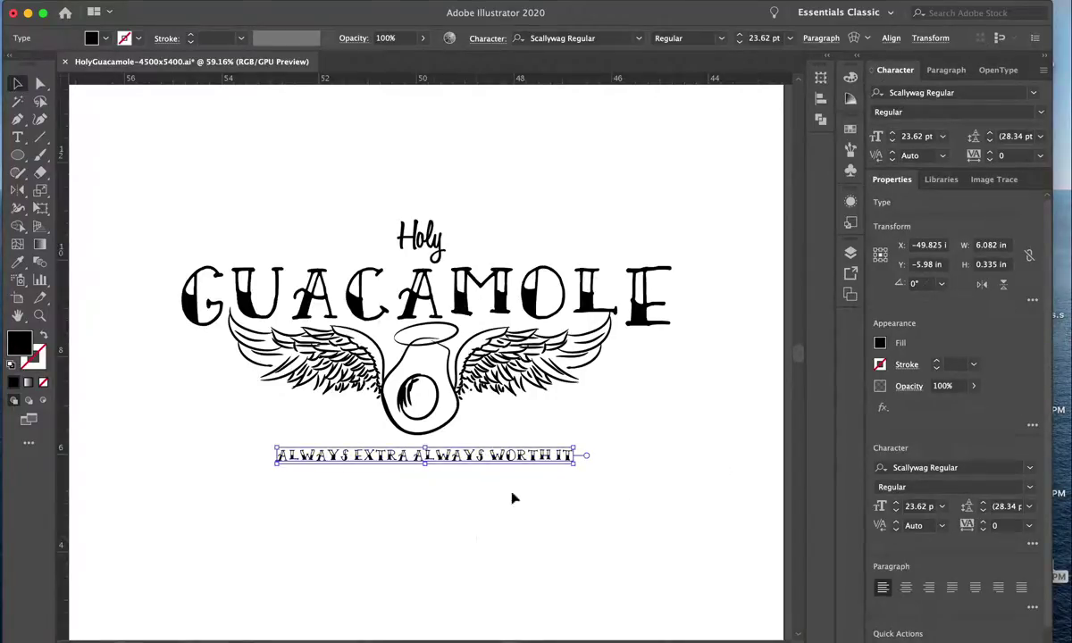
Fill the pit black, swap its fill and stroke, and move it aside.
double_click(427, 420)
left_click(427, 415)
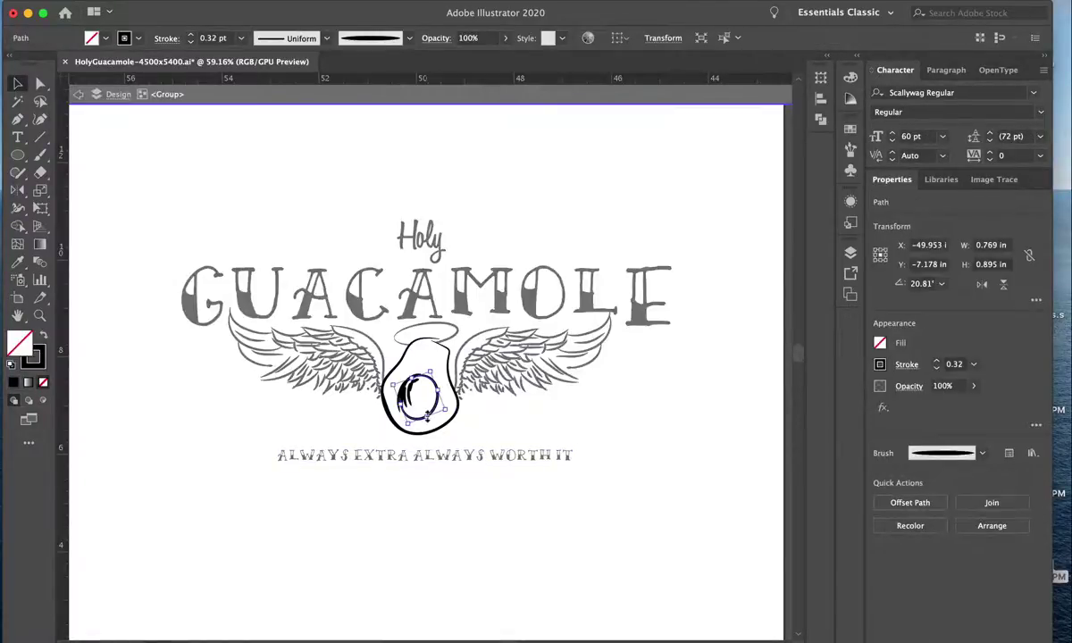
left_click(43, 337)
left_click(311, 466)
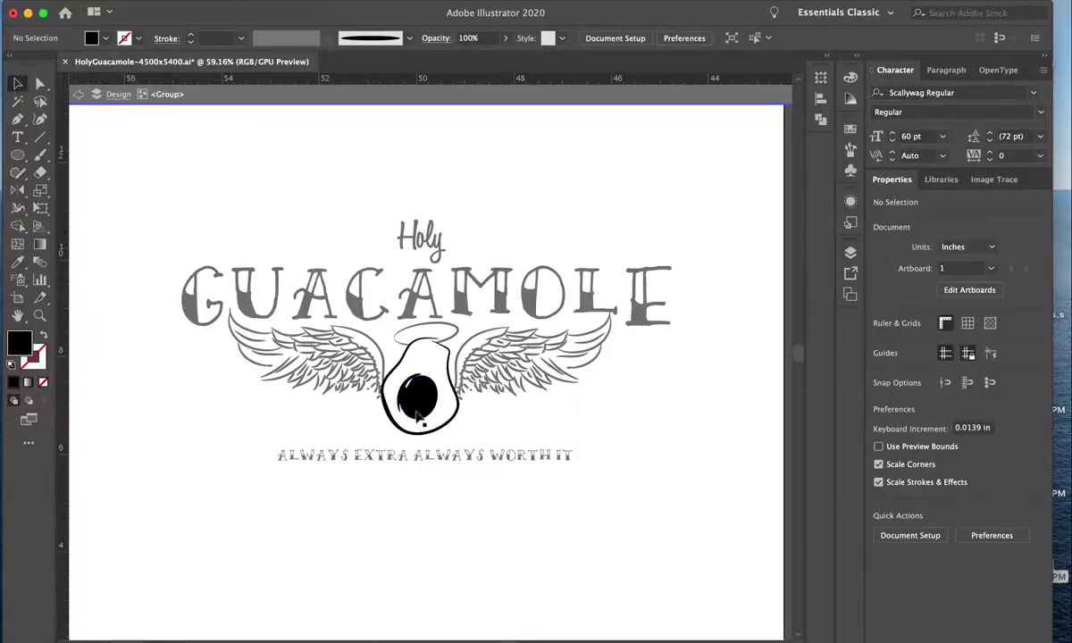
left_click(432, 418)
key("shift+x")
left_click_drag(440, 405, 478, 411)
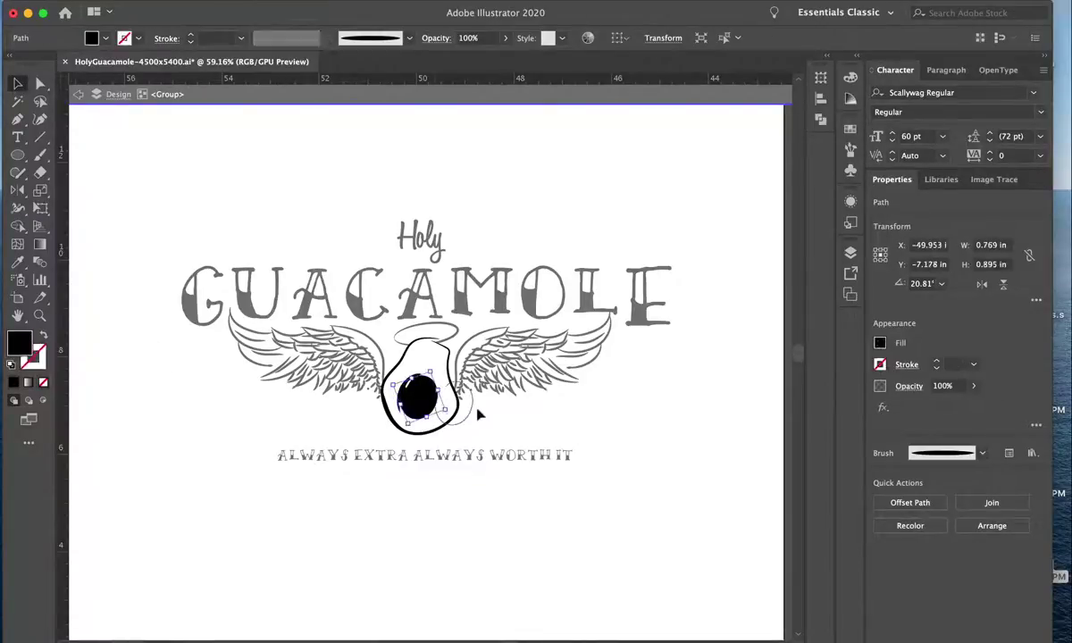
Make the pit's brush strokes white with a 0.25 pt weight.
left_click(404, 410)
scroll(404, 411, "up", 5)
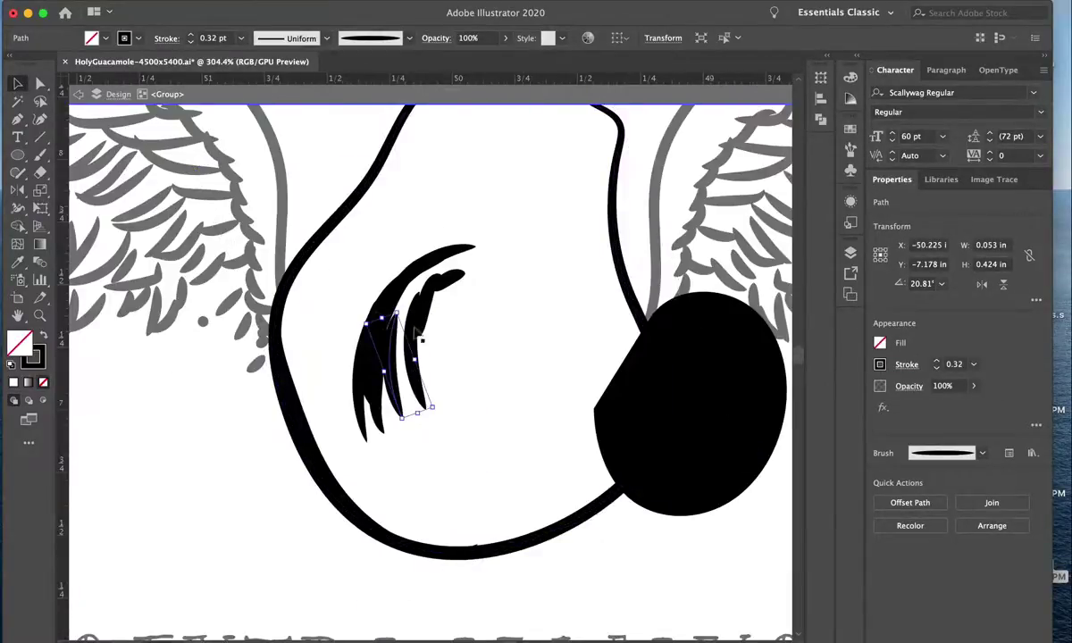
left_click(352, 242)
left_click(429, 353)
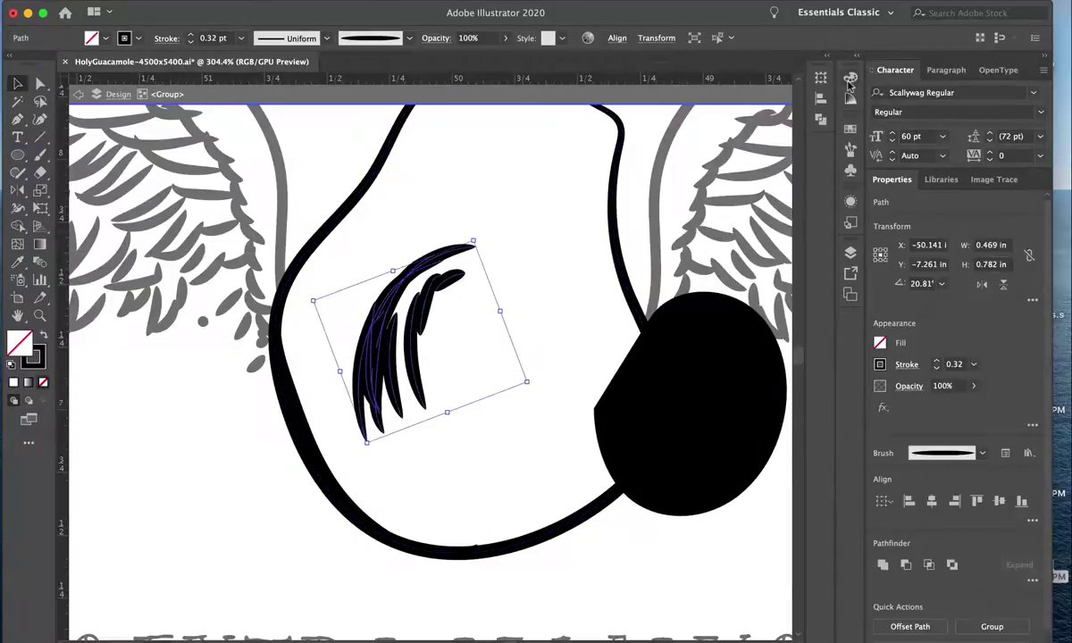
left_click(849, 80)
left_click(678, 171)
key("d")
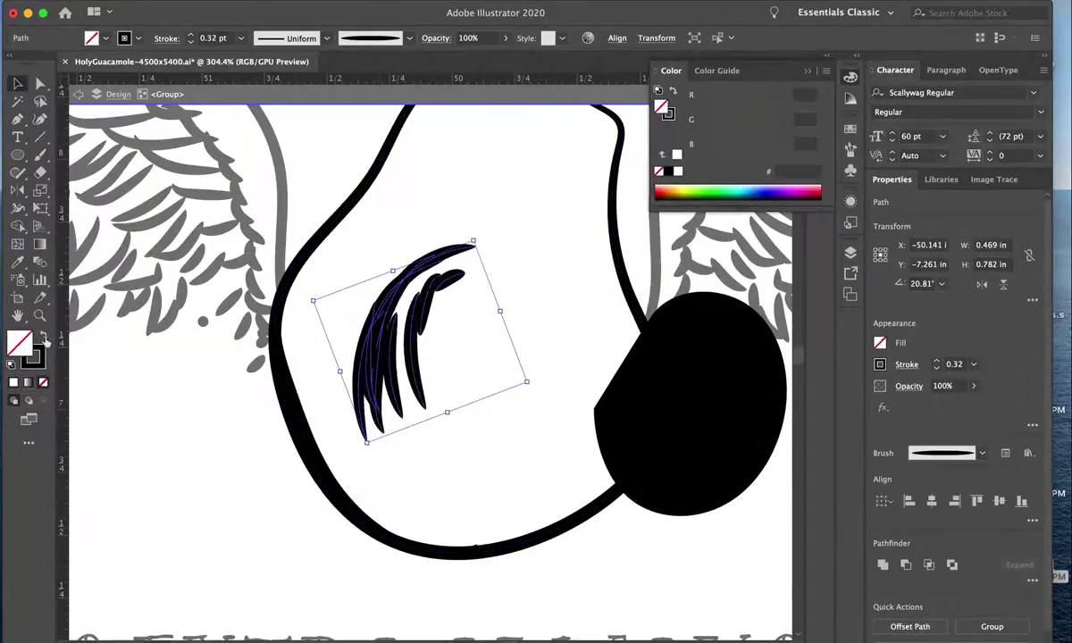
left_click(658, 171)
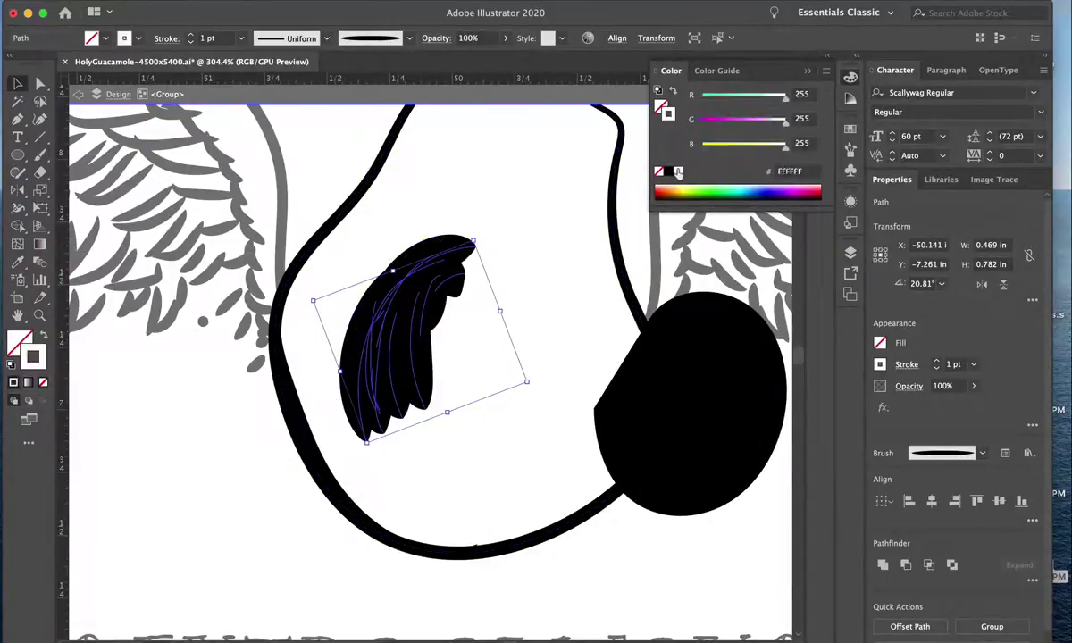
left_click(240, 37)
Move the black pit back over the white highlight strokes.
left_click(672, 377)
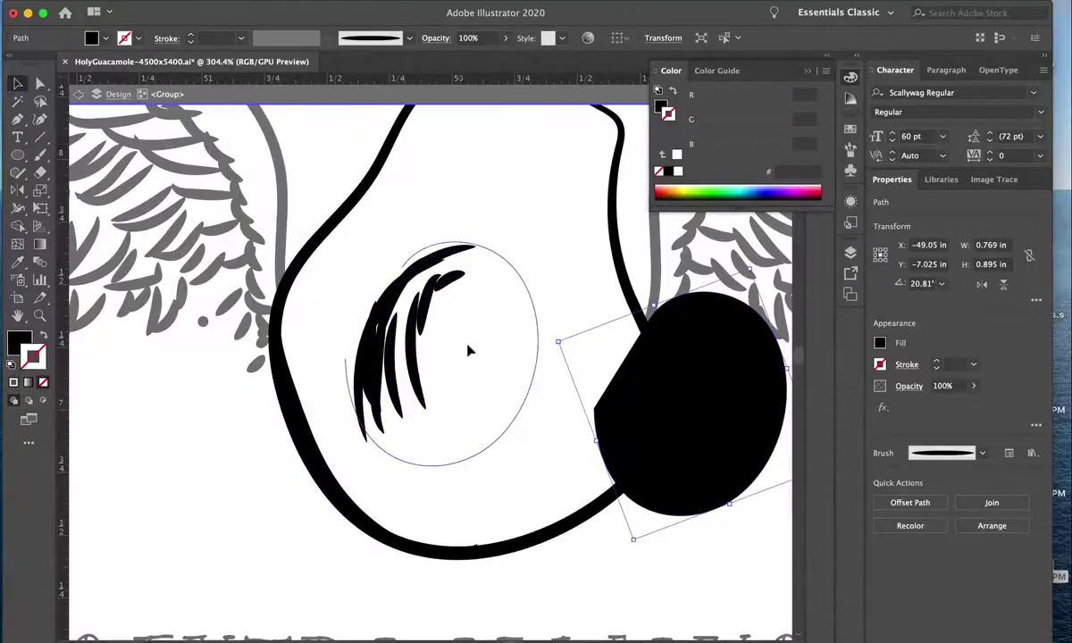
left_click_drag(468, 350, 644, 410)
left_click(384, 340)
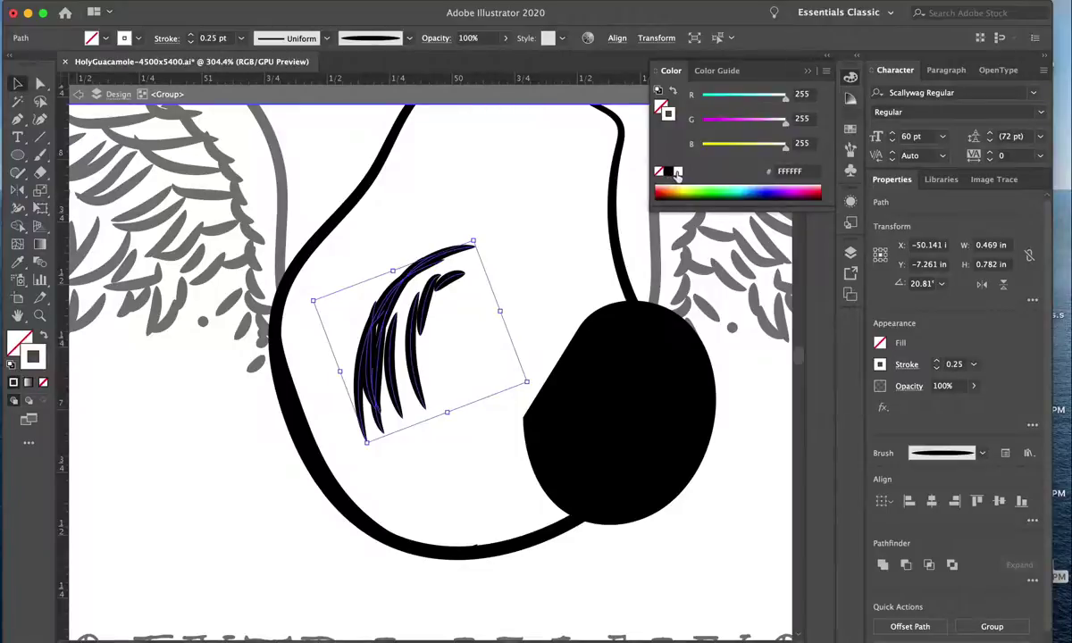
left_click_drag(662, 435, 497, 366)
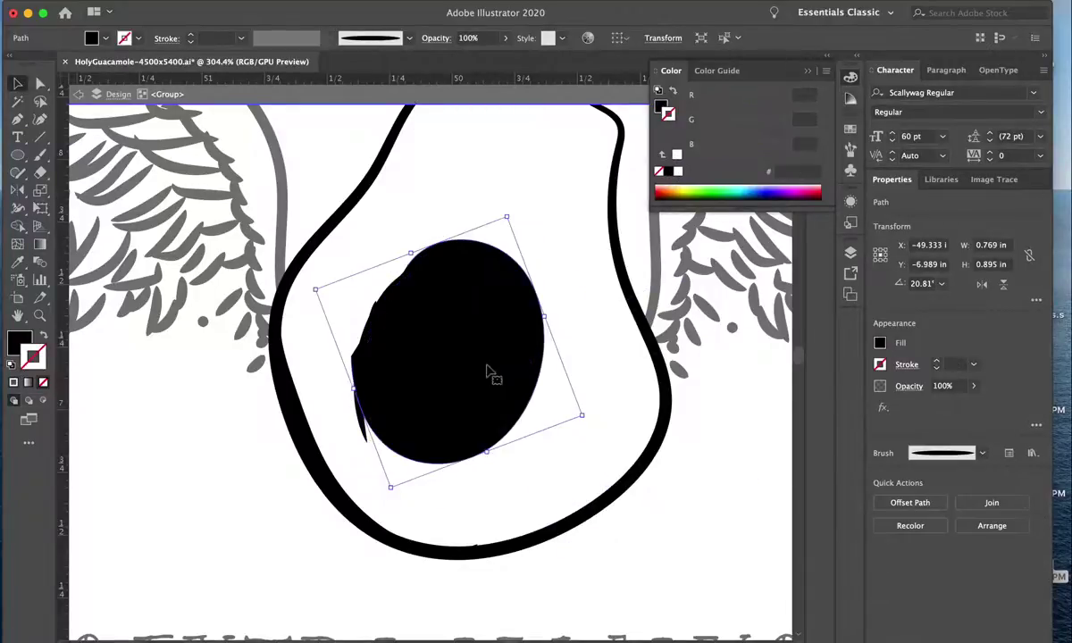
Apply an Arc warp with about -57% bend to the tagline.
left_click(249, 449)
scroll(249, 449, "down", 5)
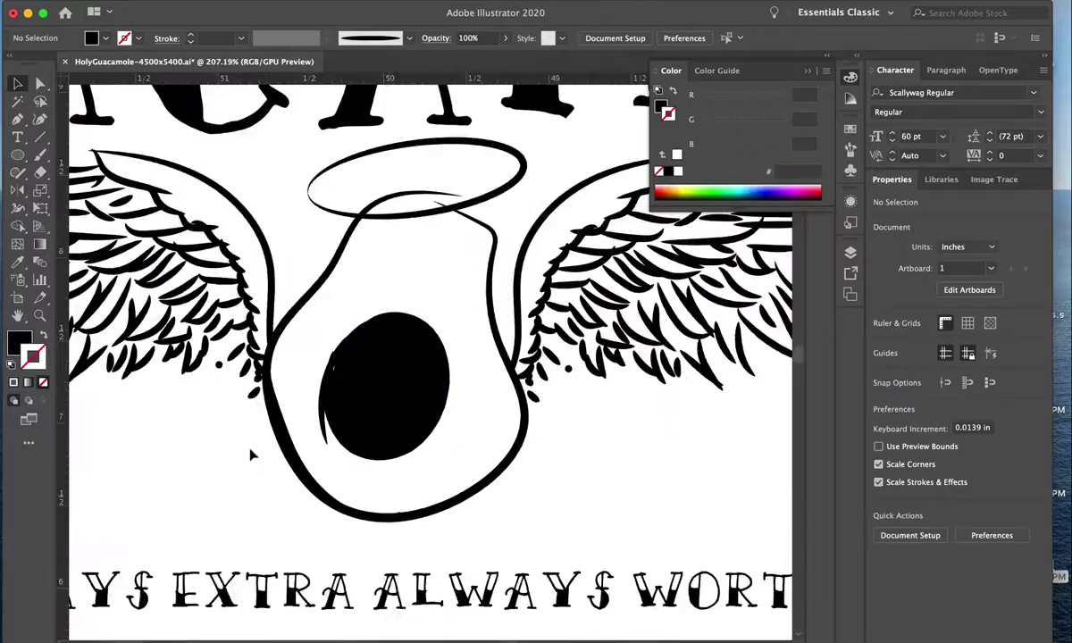
scroll(251, 456, "down", 3)
scroll(251, 451, "up", 2)
scroll(251, 451, "up", 2)
left_click(303, 478)
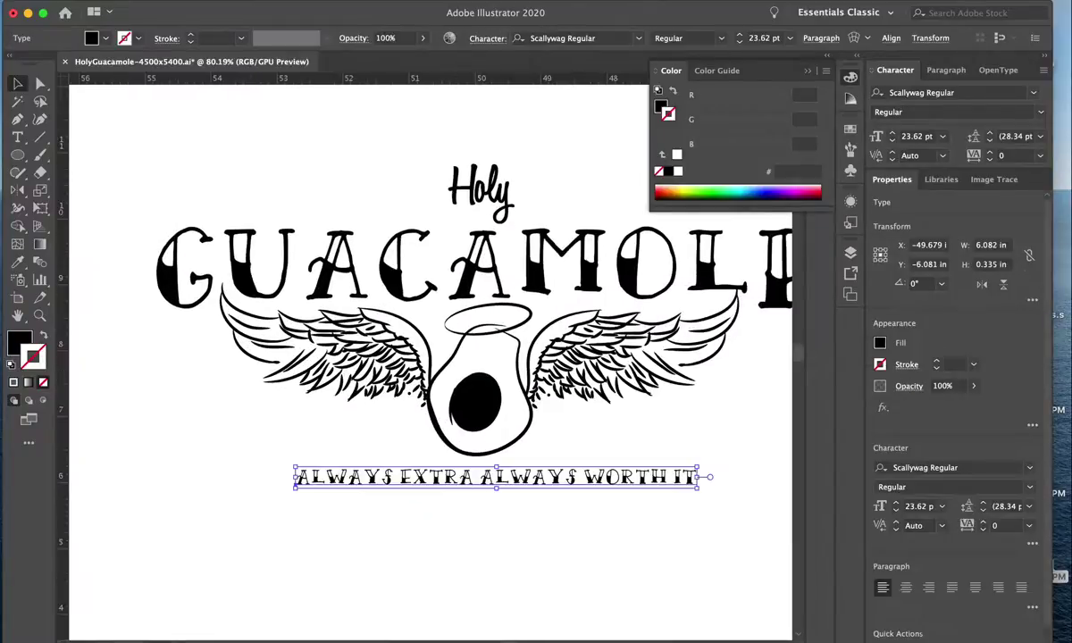
left_click(380, 0)
left_click(528, 227)
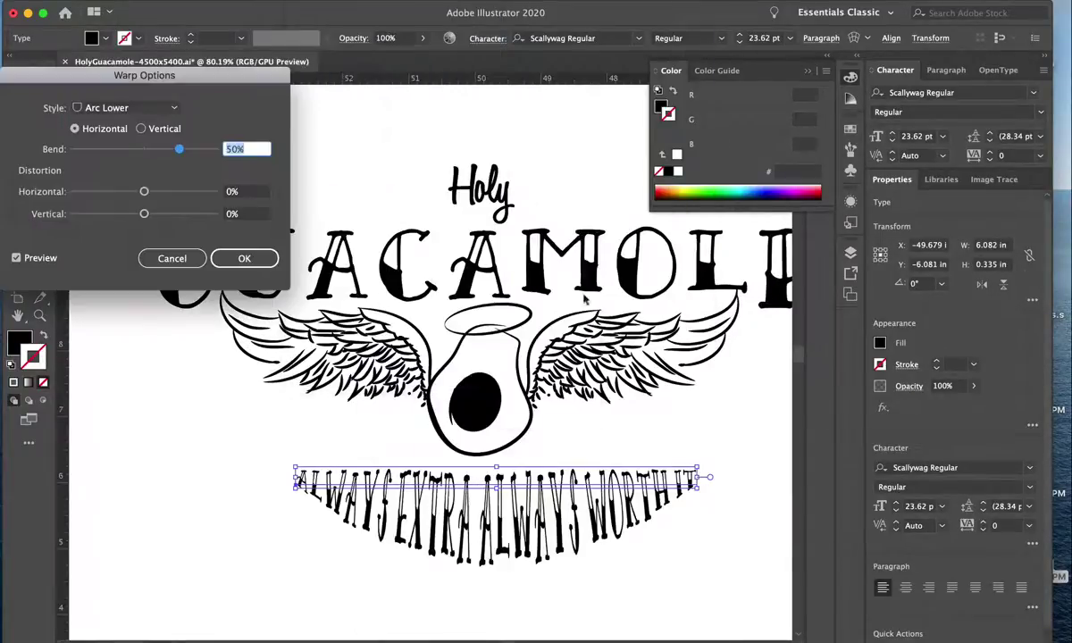
left_click(175, 108)
left_click(106, 123)
left_click_drag(181, 148, 103, 154)
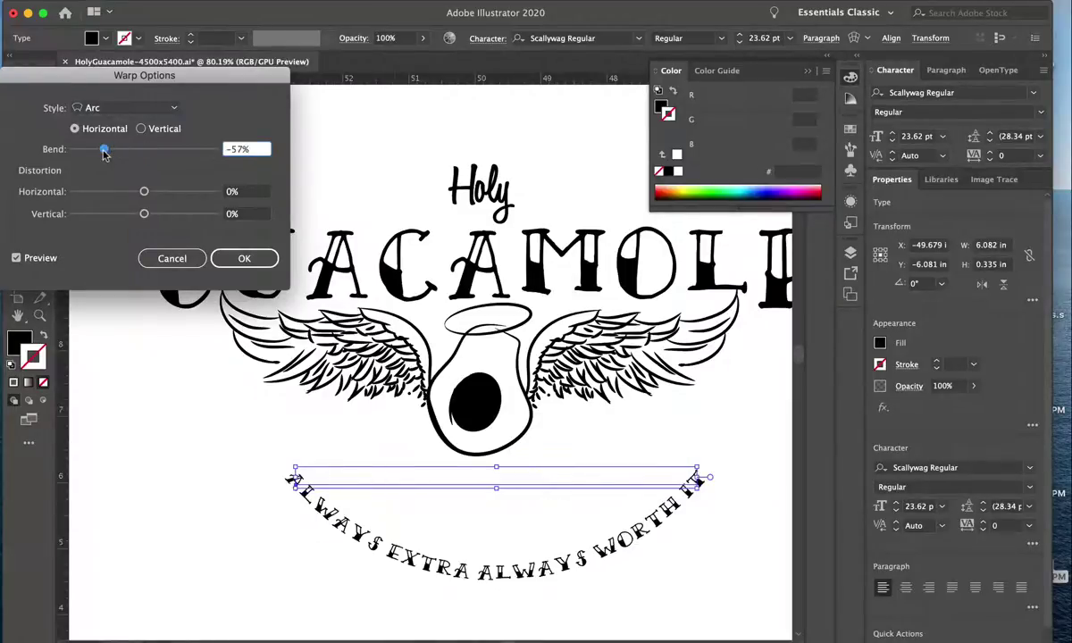
key("Return")
Resize and reposition the arched tagline beneath the avocado.
left_click_drag(536, 497, 486, 437)
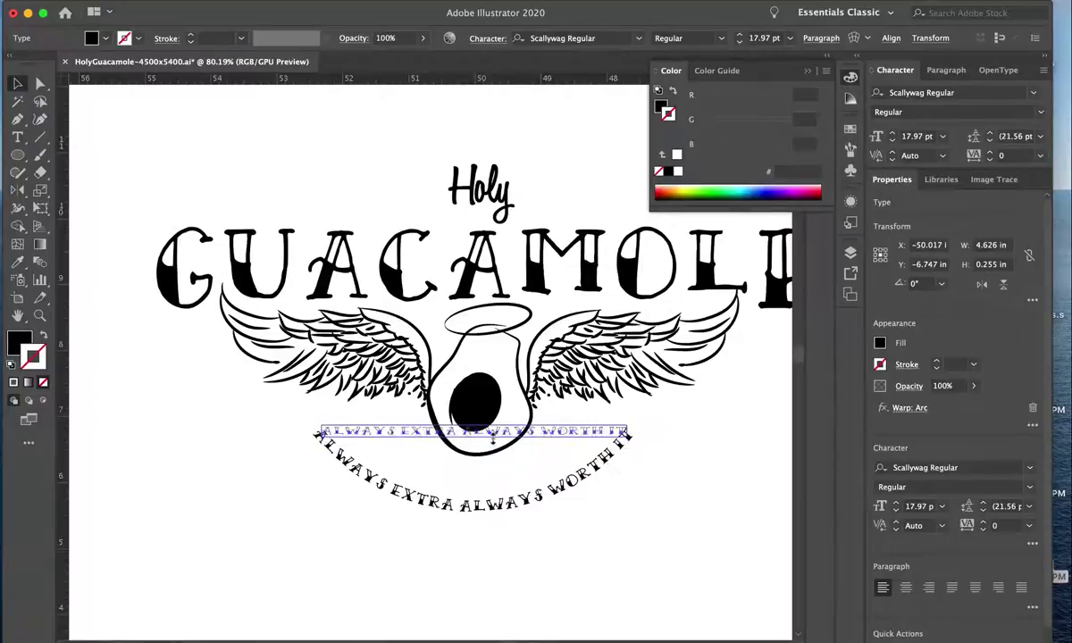
left_click_drag(562, 436, 586, 506)
left_click(581, 509)
Retype one tagline copy as ALWAYS WORTH IT and move it lower.
scroll(575, 512, "down", 3)
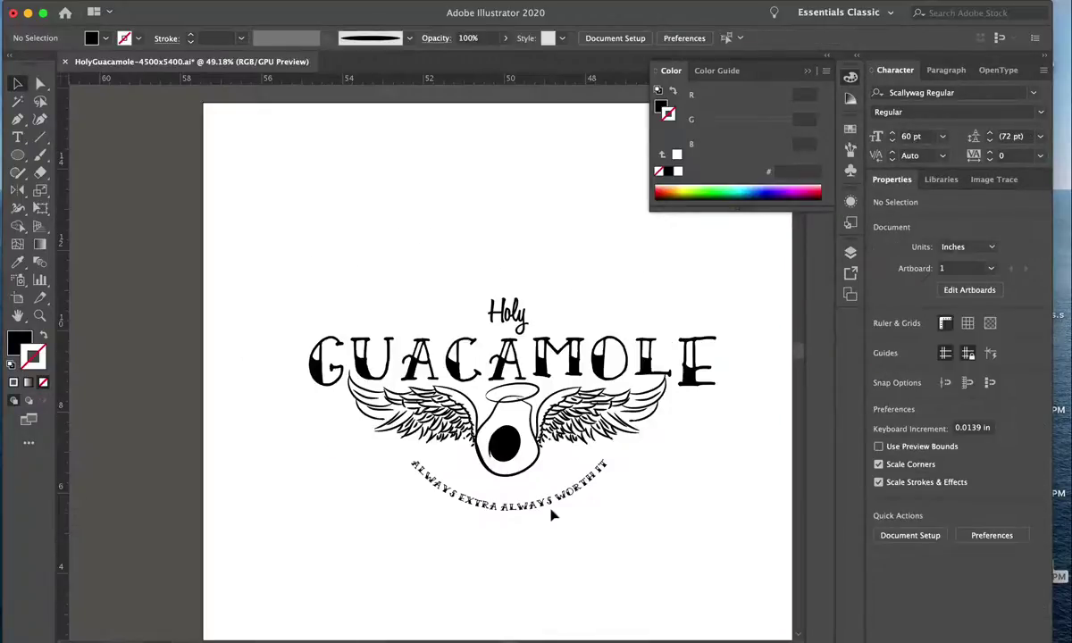
left_click(526, 505)
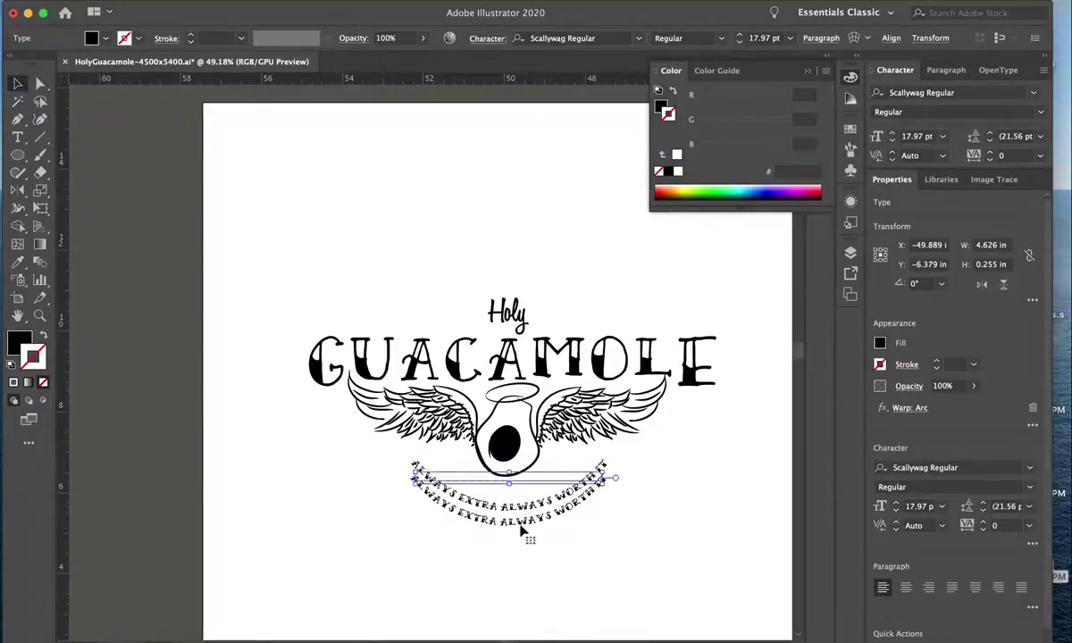
double_click(525, 505)
type("ALWAYS WORTH IT")
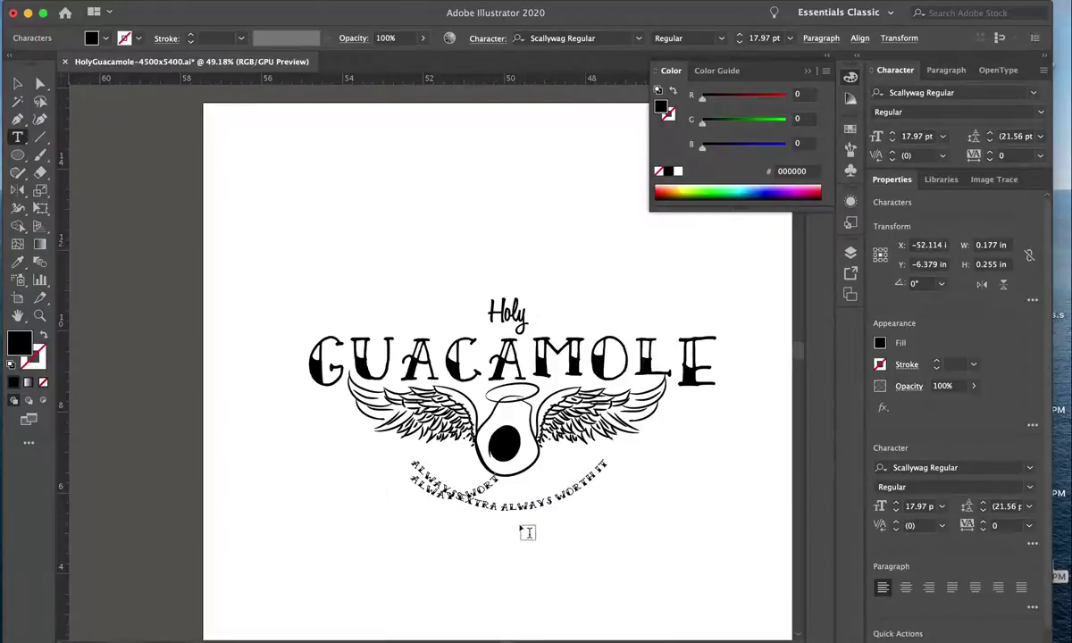
key("Escape")
left_click_drag(466, 480, 500, 536)
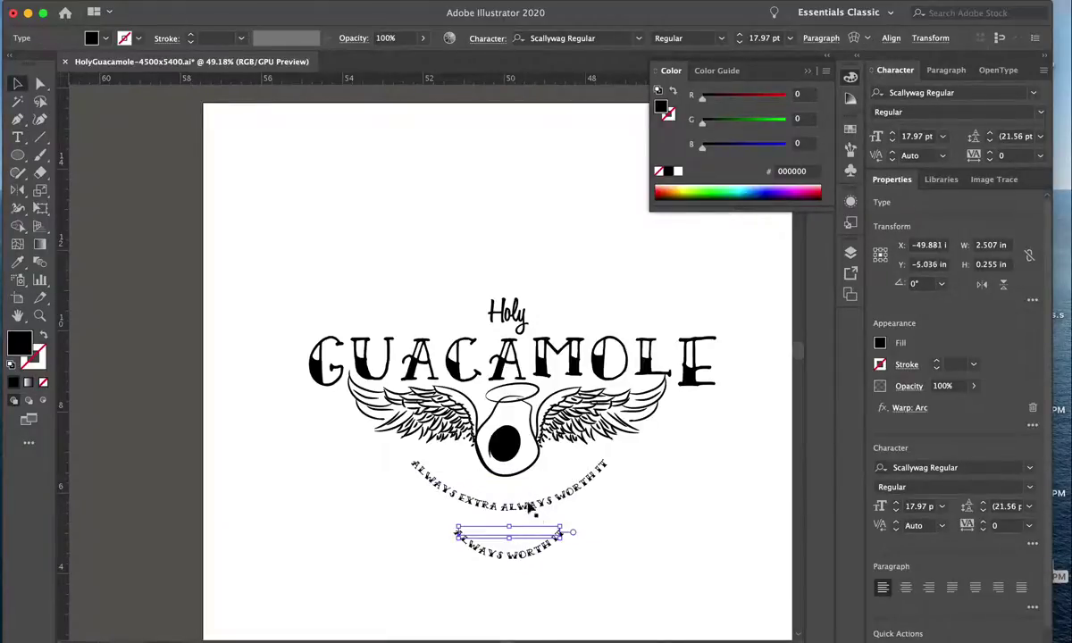
Leave the other copy as ALWAYS EXTRA and place ALWAYS WORTH IT beneath it.
key("t")
key("ctrl+z")
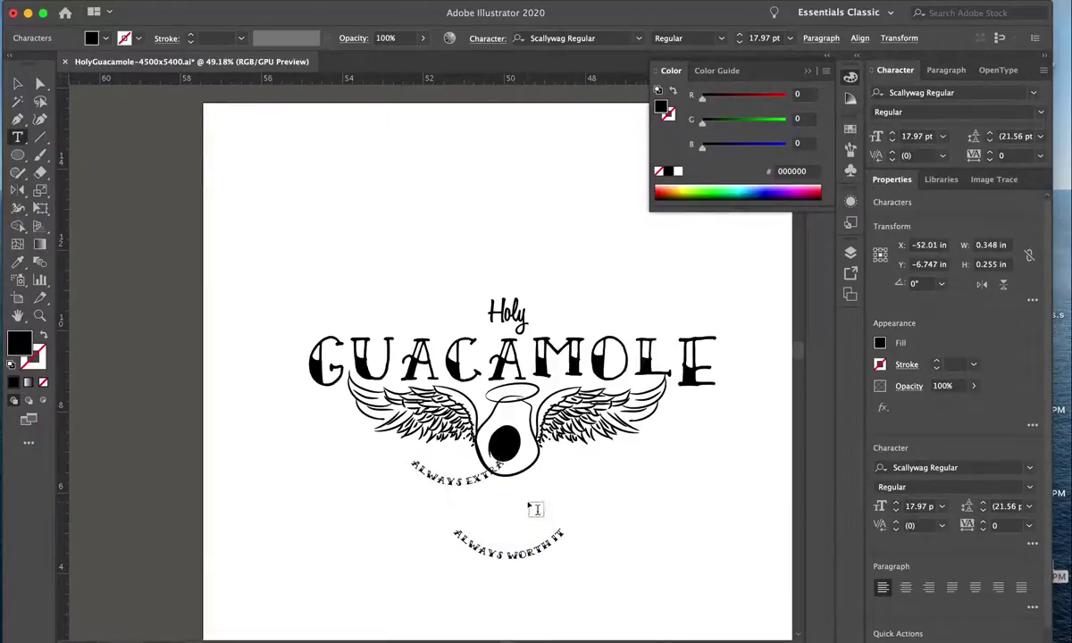
key("Escape")
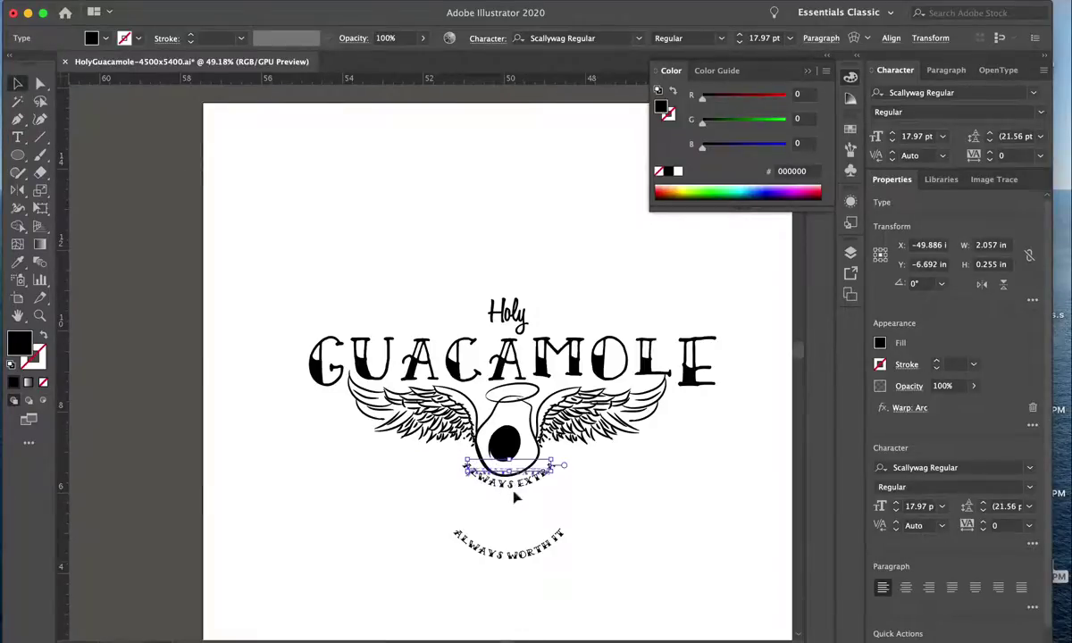
mouse_move(489, 536)
left_mouse_down()
mouse_move(497, 480)
mouse_move(512, 518)
left_mouse_up()
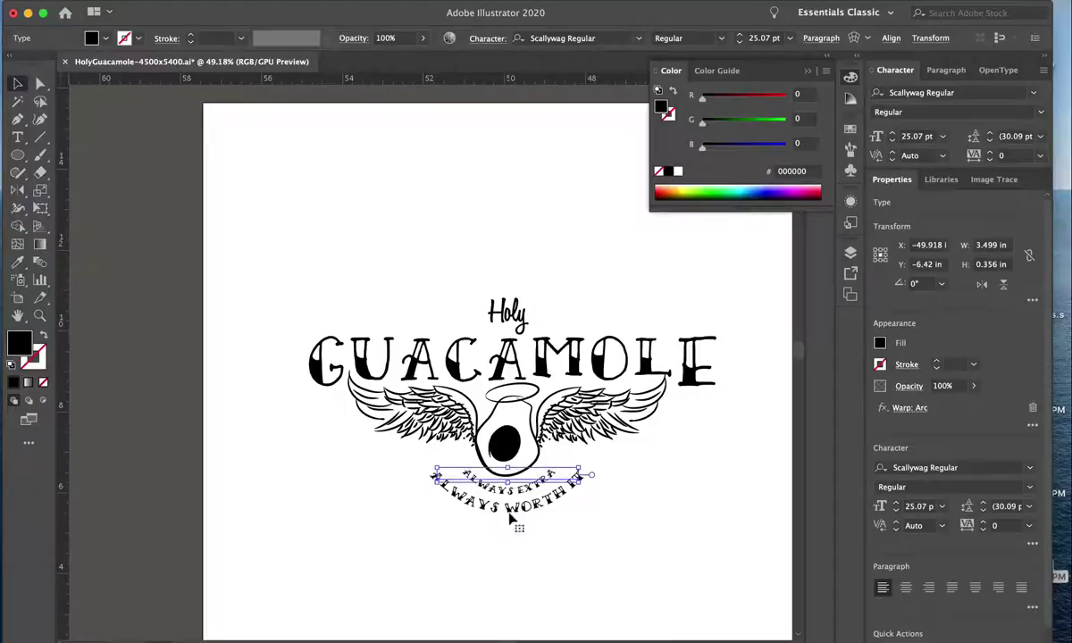
left_click(579, 555)
Zoom out, select the arched tagline, and toggle the Color, Layers and Asset Export panels.
key("super+minus")
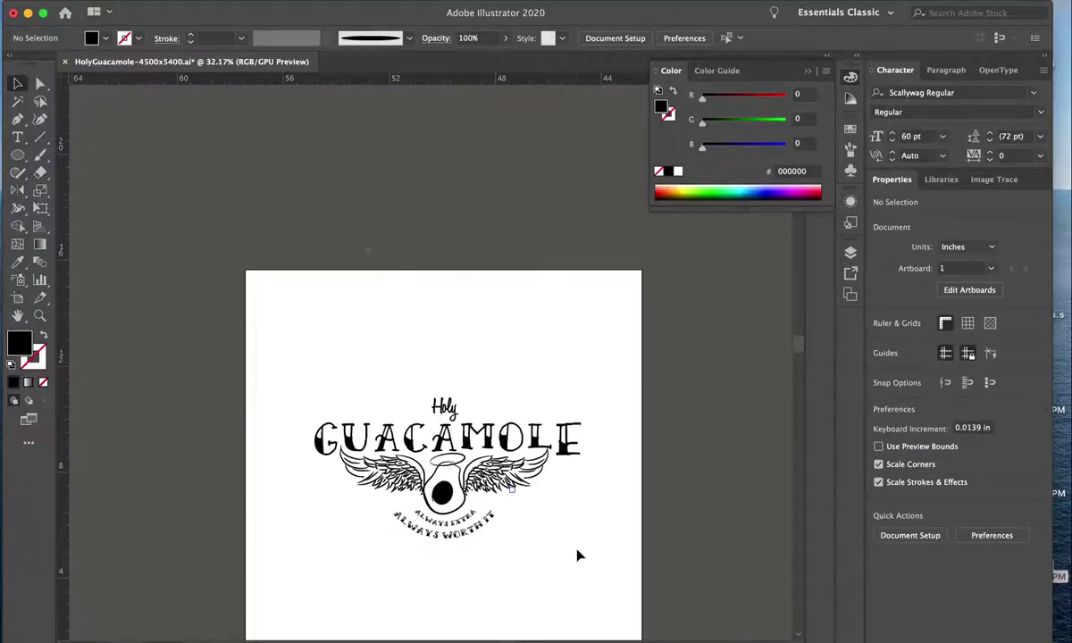
scroll(577, 556, "up", 3)
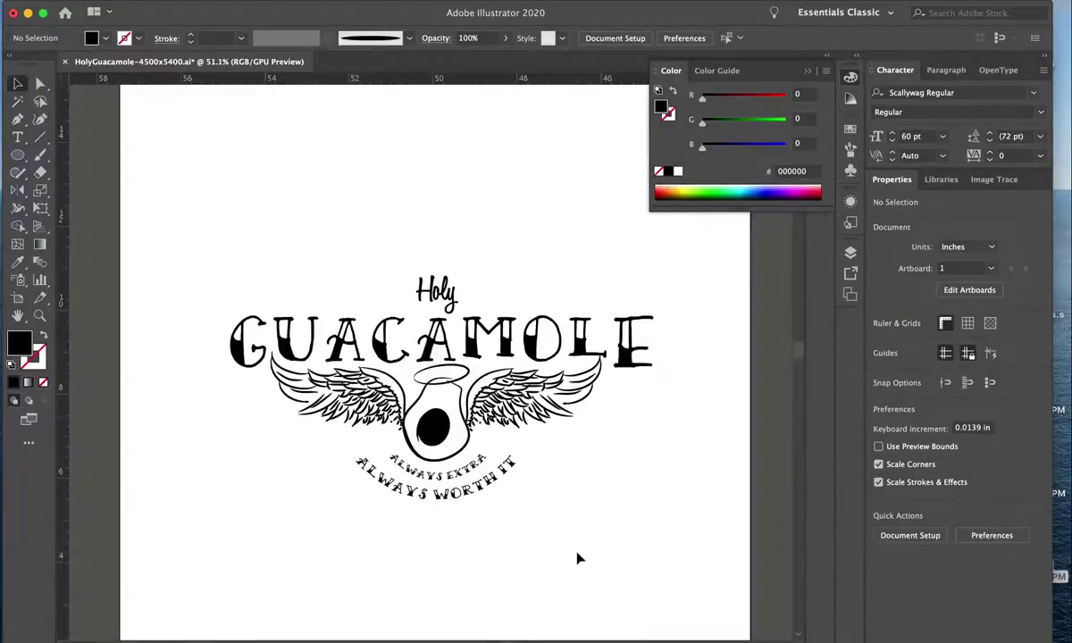
left_click(423, 463)
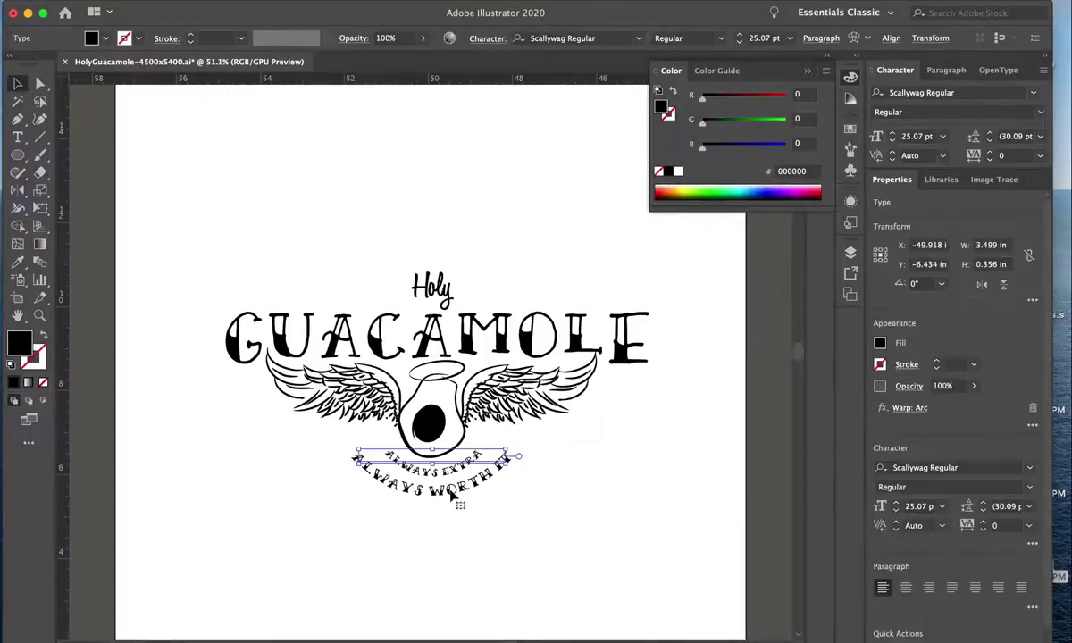
left_click(439, 485)
left_click(407, 466)
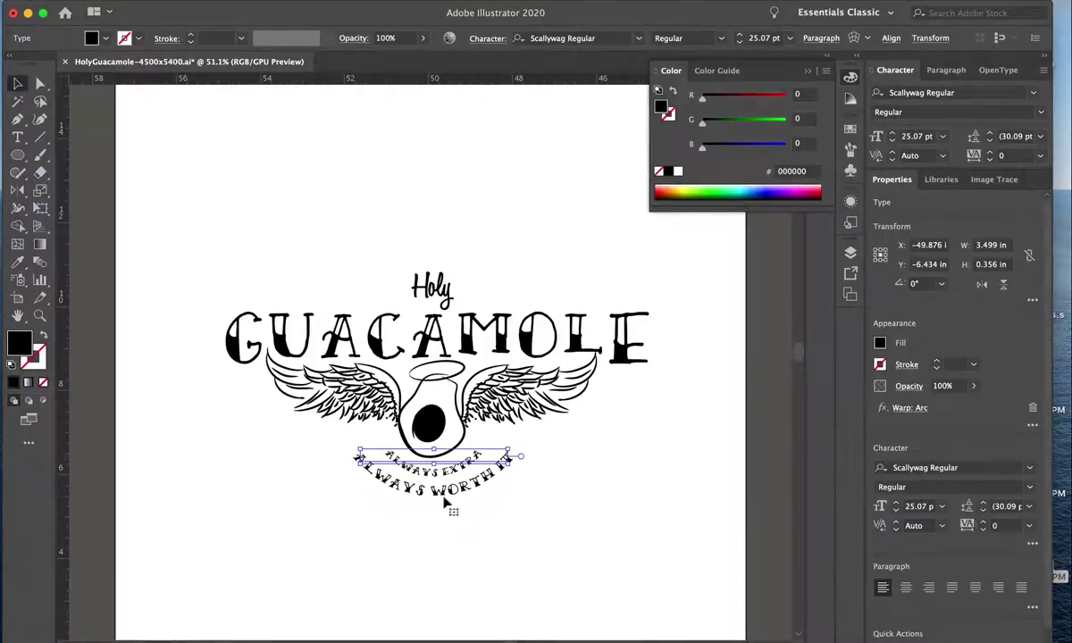
left_click(850, 224)
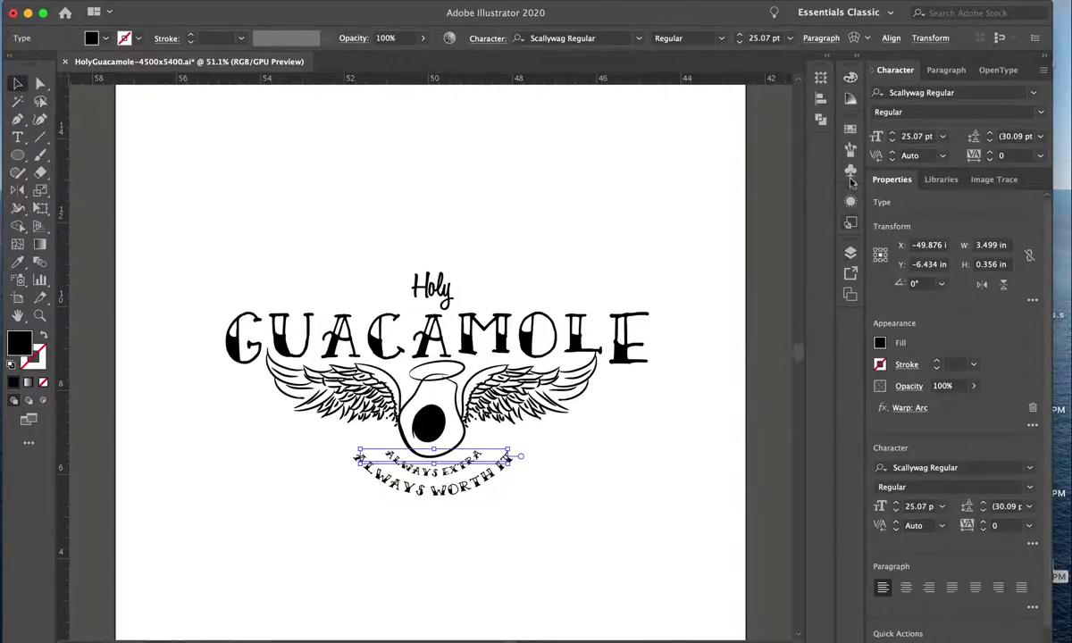
left_click(850, 252)
left_click(850, 273)
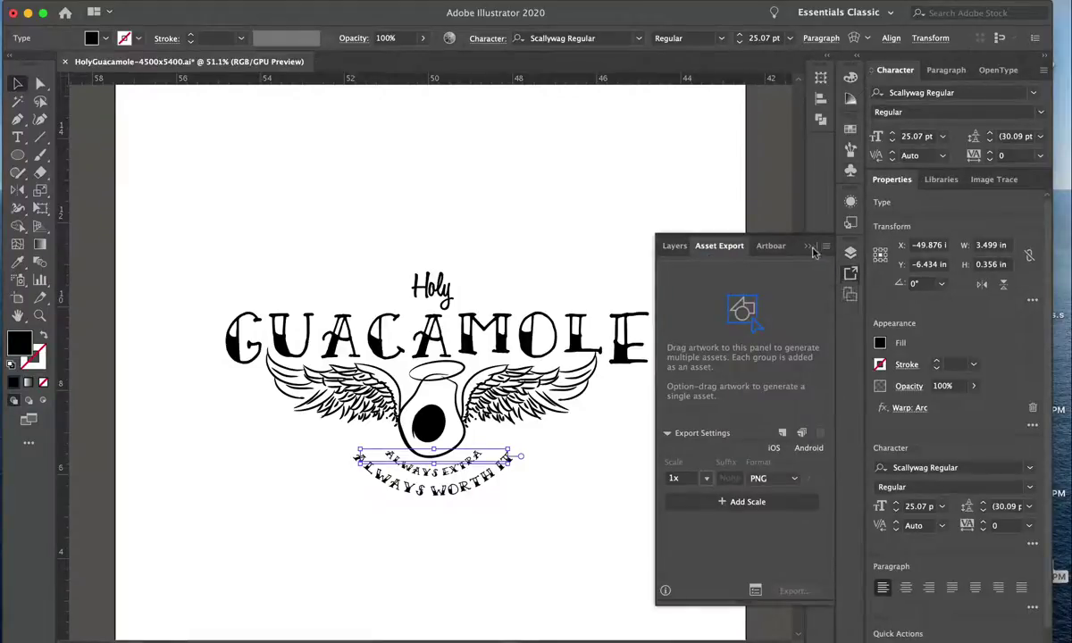
left_click(715, 3)
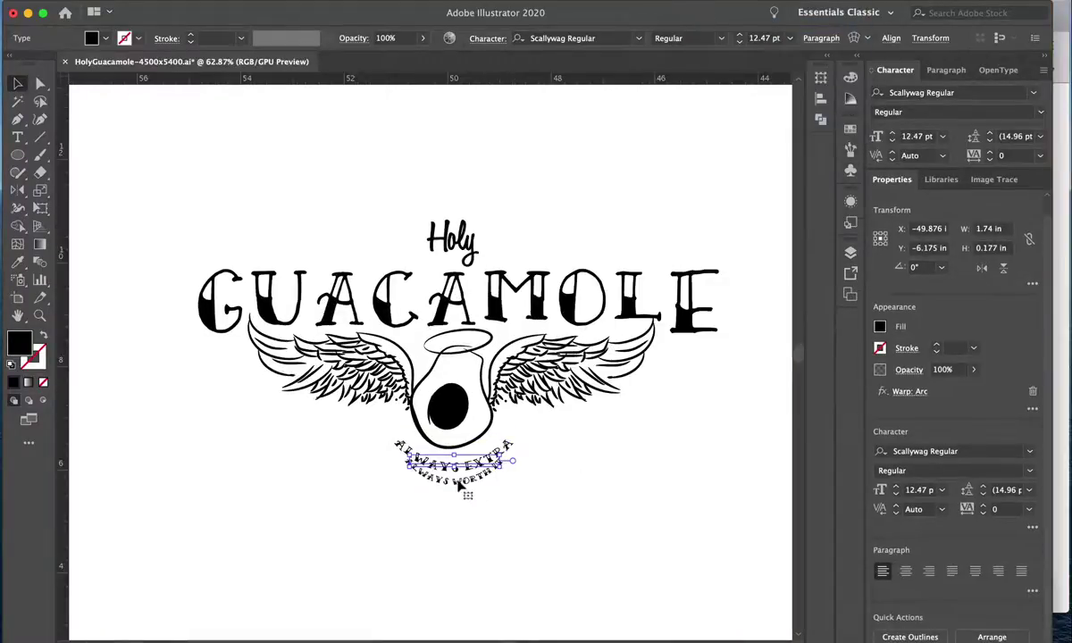
Resize ALWAYS WORTH IT to 12.47 pt and move it just under ALWAYS EXTRA.
mouse_move(504, 468)
left_mouse_down()
mouse_move(457, 468)
mouse_move(490, 510)
left_mouse_up()
left_click(476, 469)
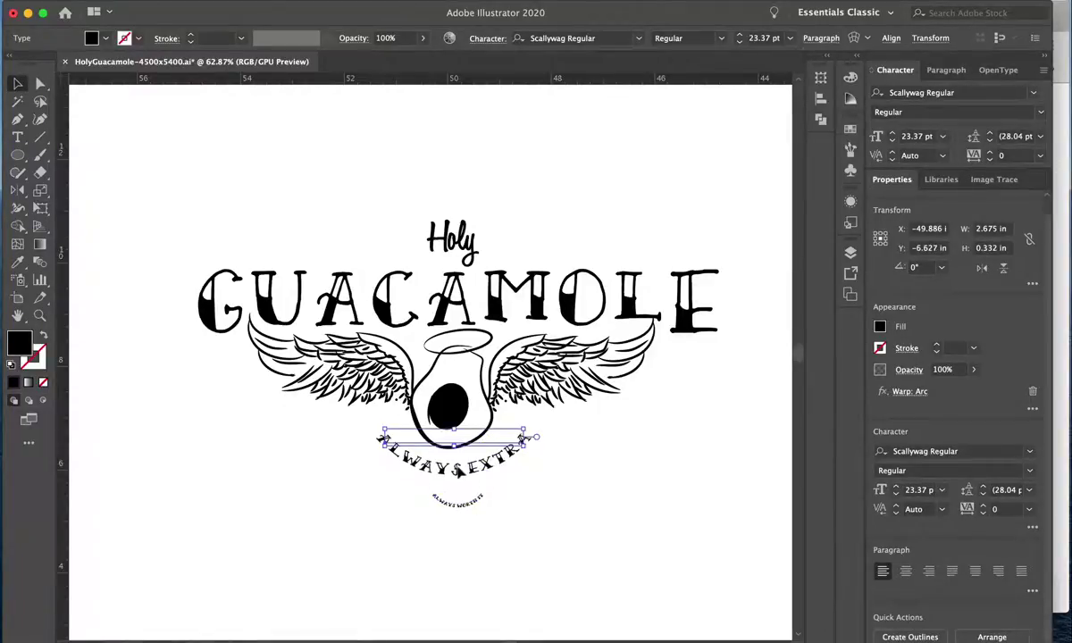
left_click(459, 503)
key("ctrl+shift+period")
key("ctrl+shift+period")
key("ctrl+shift+period")
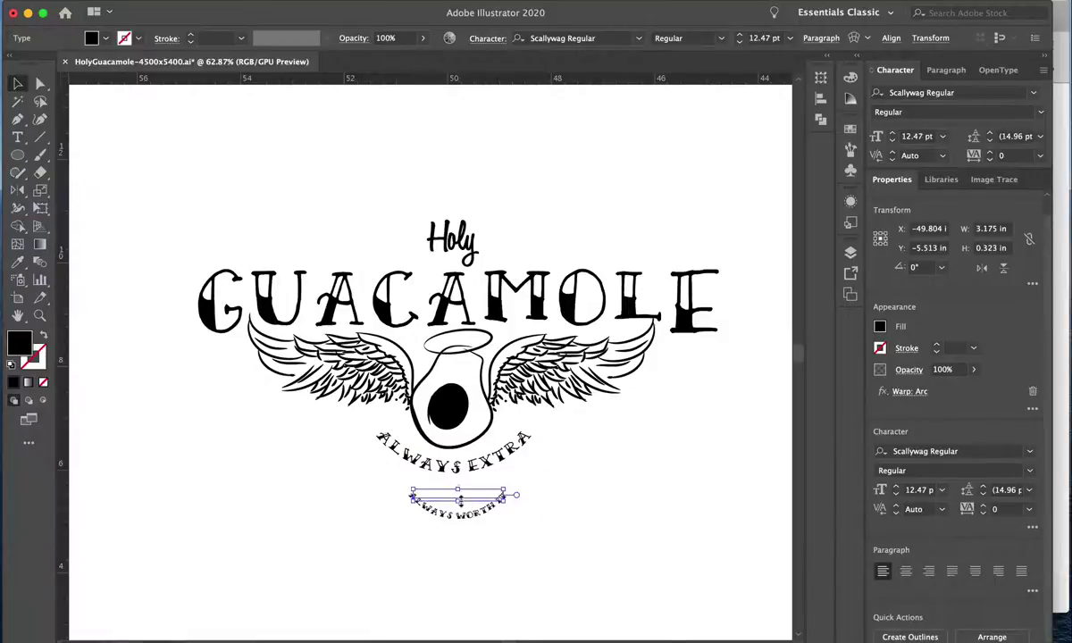
left_click_drag(465, 502, 462, 478)
Adjust the ALWAYS WORTH IT arc's bend, then select both tagline arcs.
left_click(909, 391)
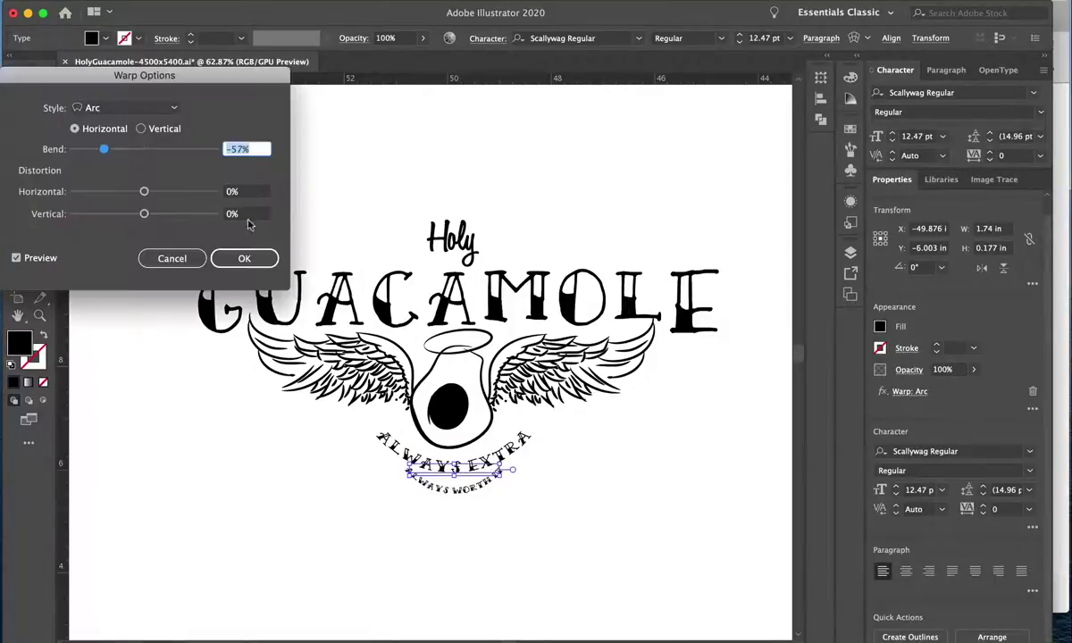
left_click_drag(105, 150, 113, 150)
left_click(241, 258)
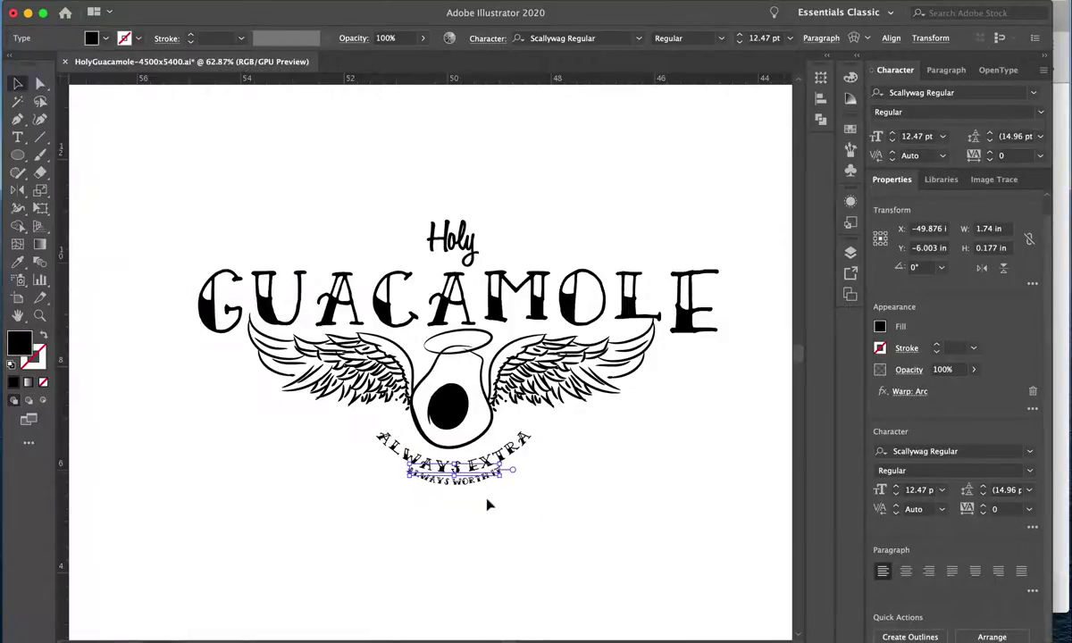
left_click(493, 508)
mouse_move(495, 509)
left_mouse_down()
mouse_move(543, 470)
mouse_move(555, 498)
left_mouse_up()
left_click(501, 442, "shift")
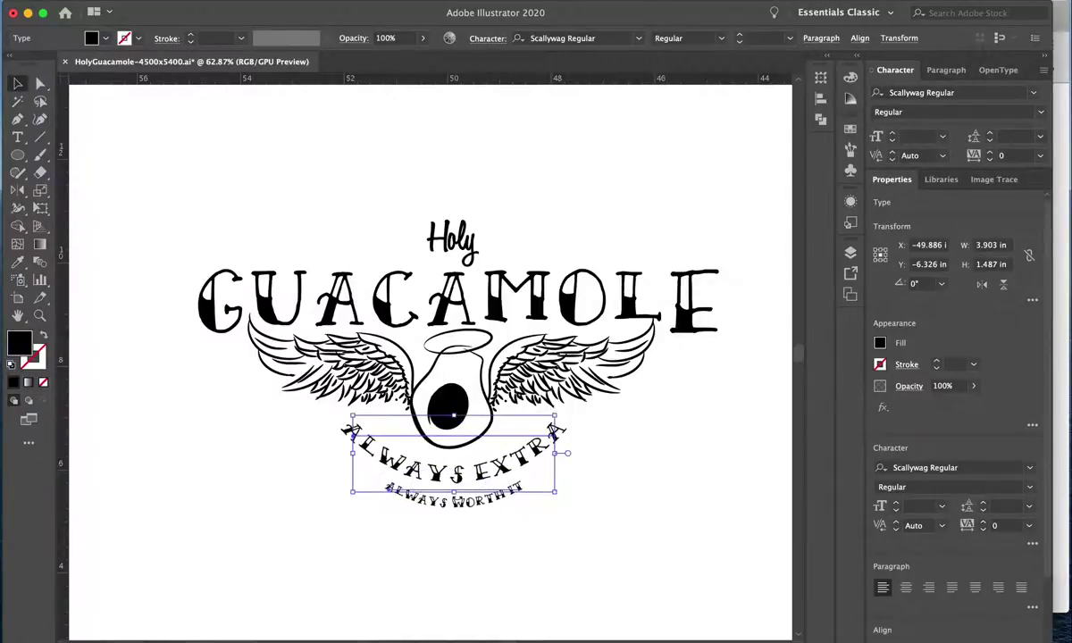
Nudge the taglines down and move Holy and GUACAMOLE up slightly.
left_click_drag(456, 466, 455, 472)
left_click(480, 342)
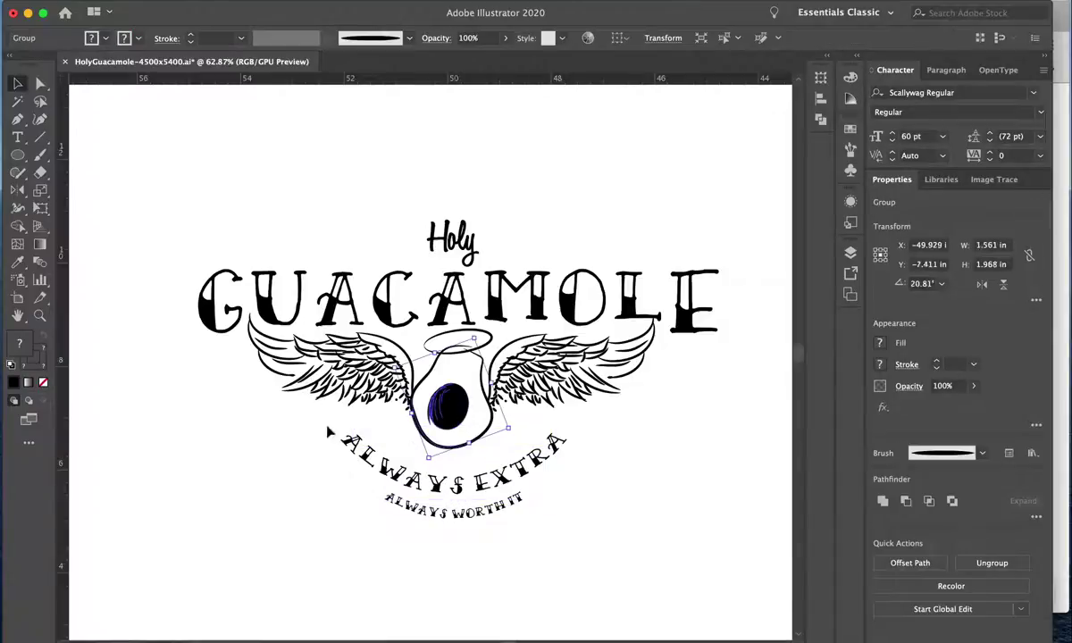
left_click_drag(178, 192, 451, 306)
left_click(600, 516)
scroll(600, 516, "up", 1, "alt")
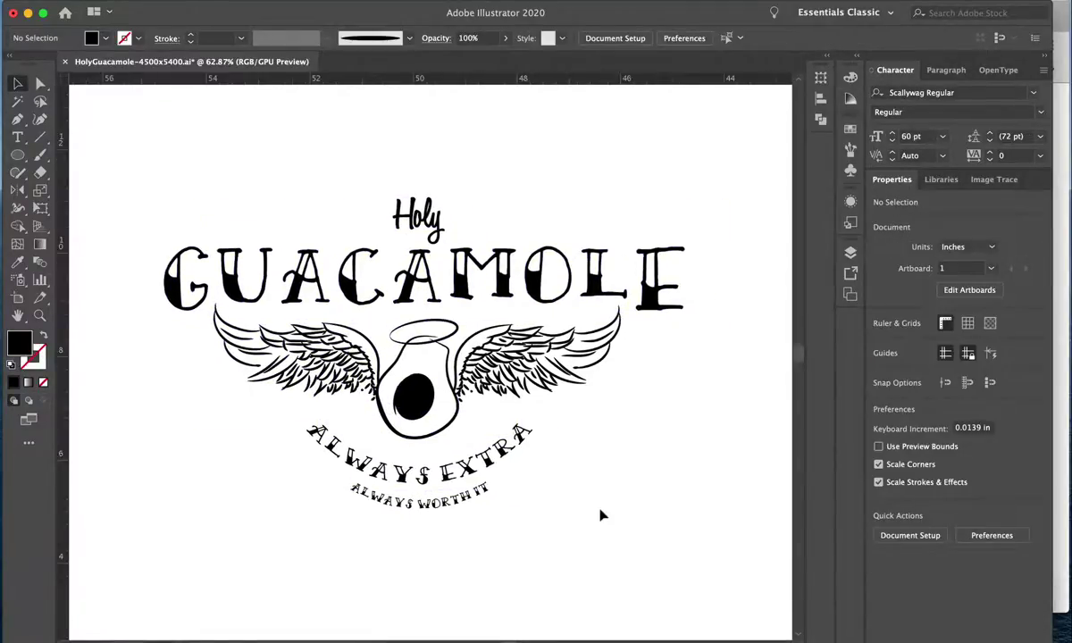
scroll(600, 518, "up", 2, "alt")
scroll(600, 518, "down", 3, "alt")
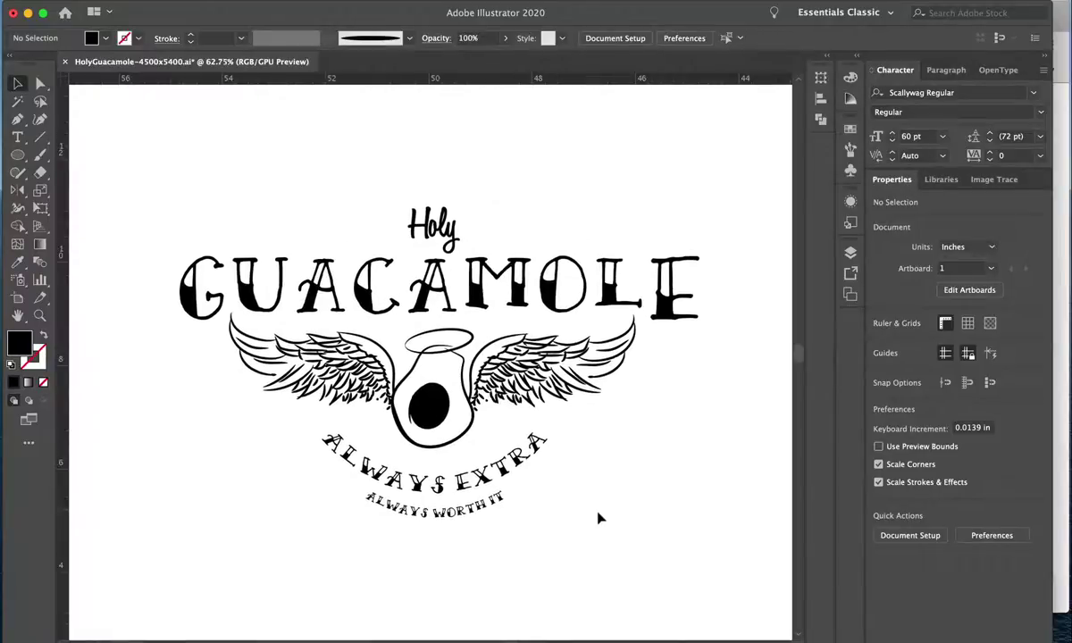
Horizontally centre the two taglines, then centre all the artwork.
left_click(452, 519)
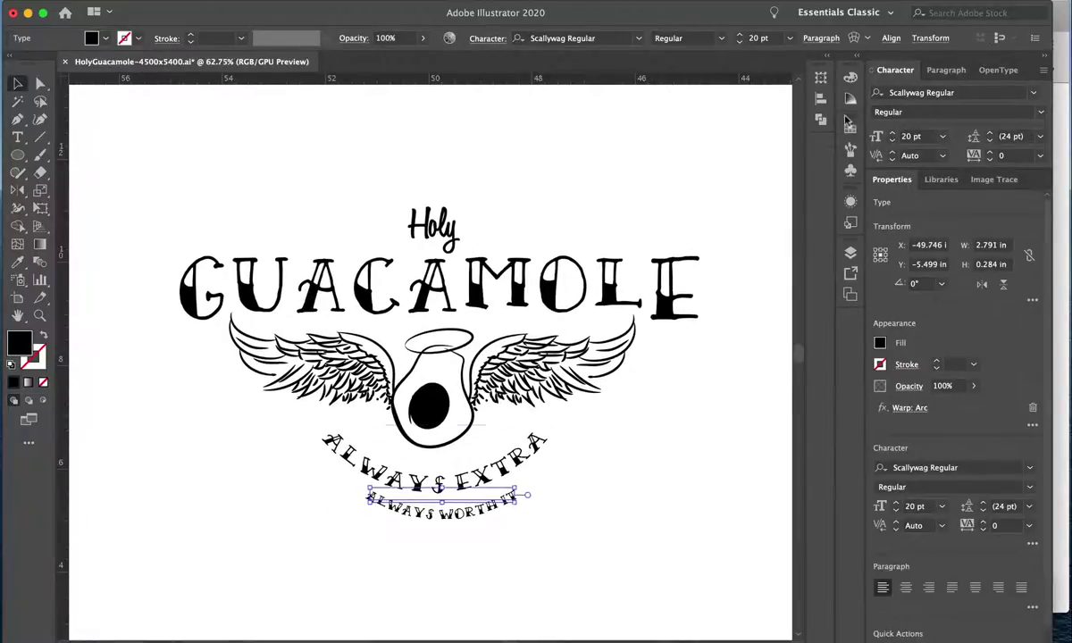
left_click(332, 444, "shift")
left_click(859, 37)
left_click(731, 79)
key("ctrl+a")
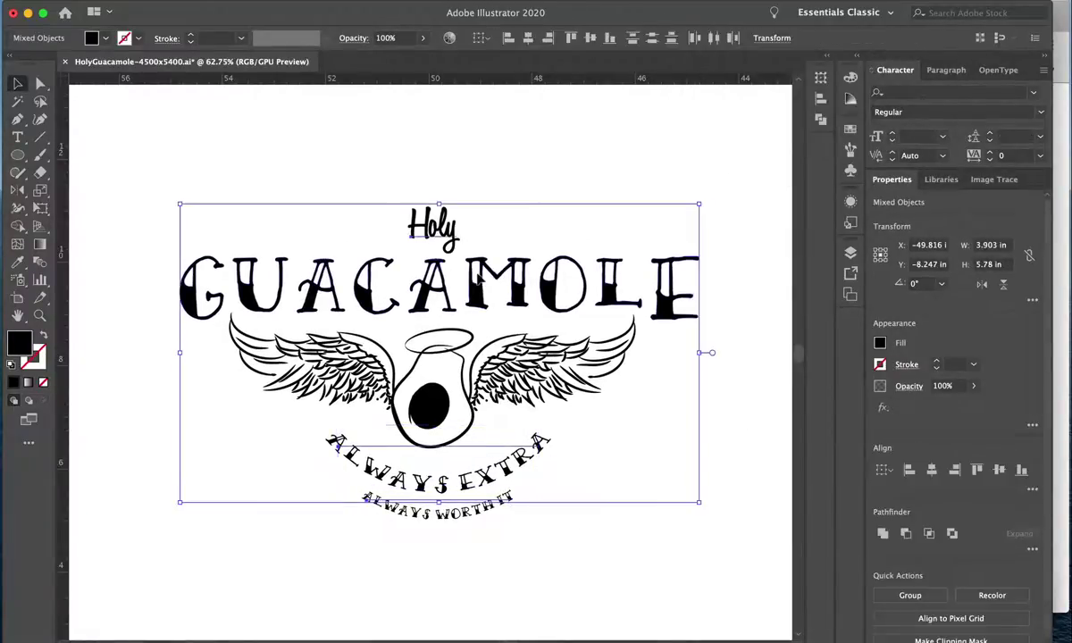
left_click(528, 37)
left_click(536, 521)
scroll(535, 522, "down", 2, "alt")
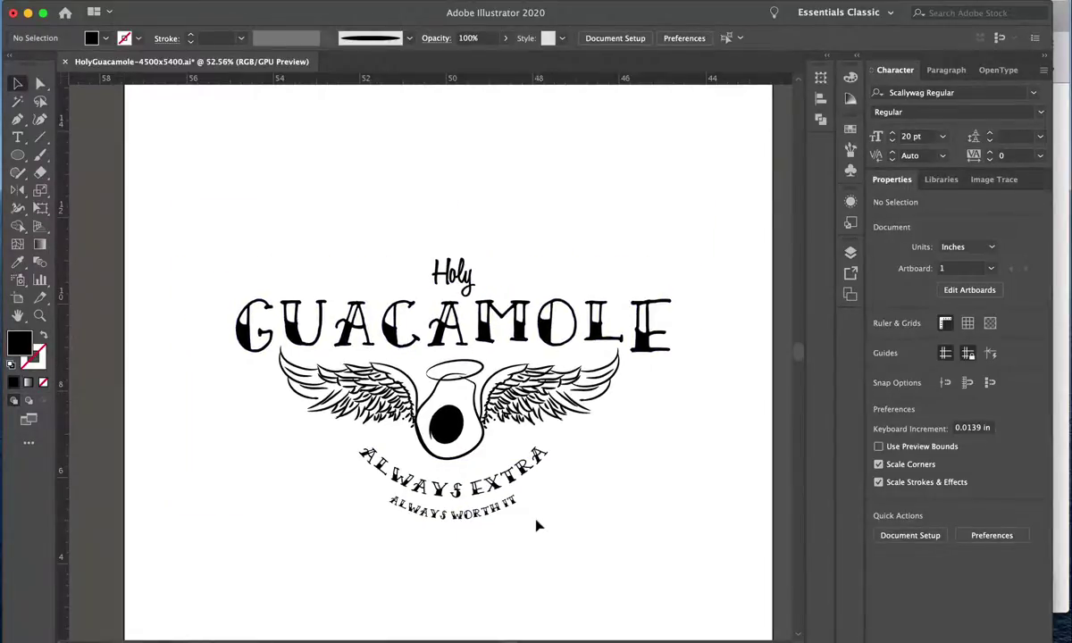
scroll(536, 525, "up", 1, "alt")
scroll(536, 525, "up", 1, "alt")
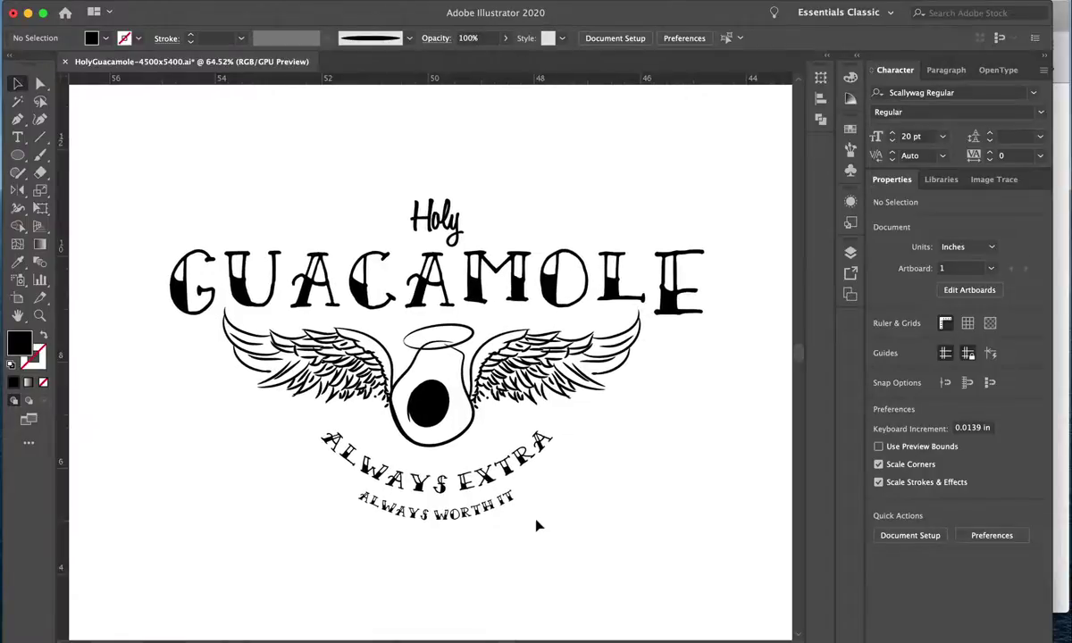
left_click(438, 519)
Select both arched taglines together and set their font to Blunt.
left_click(490, 547)
left_click(482, 511)
left_click(447, 483)
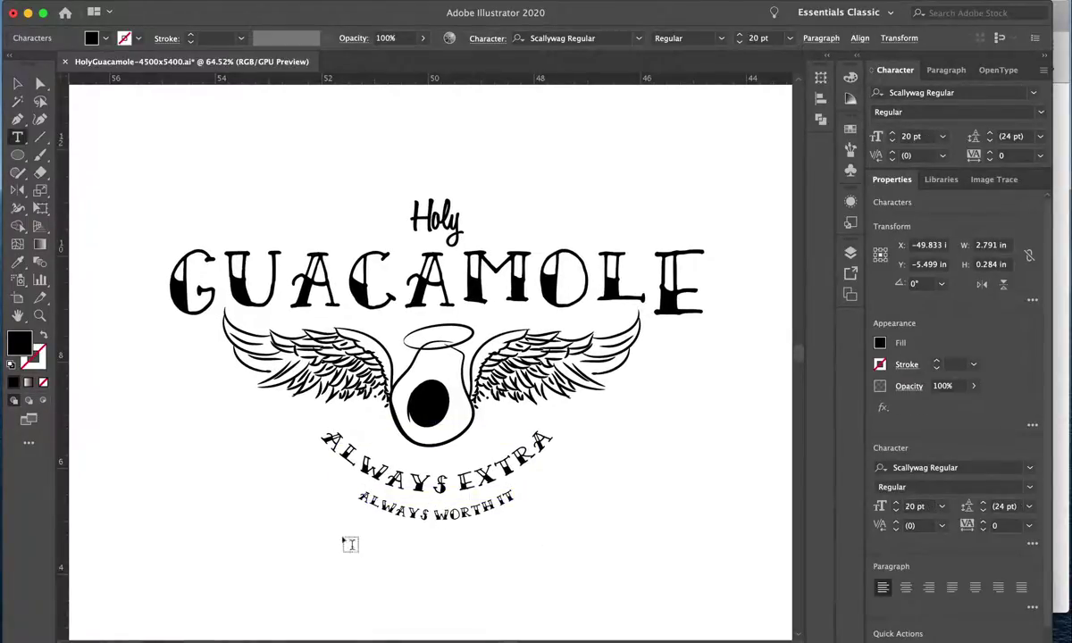
left_click_drag(383, 593, 588, 443)
left_click(1033, 93)
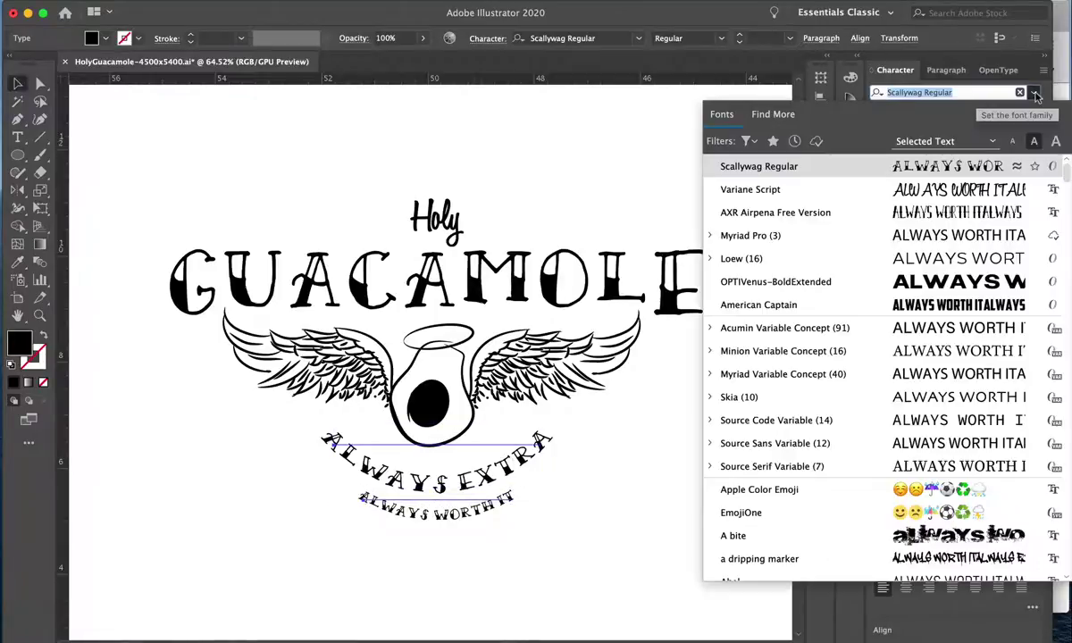
scroll(947, 308, "down", 2)
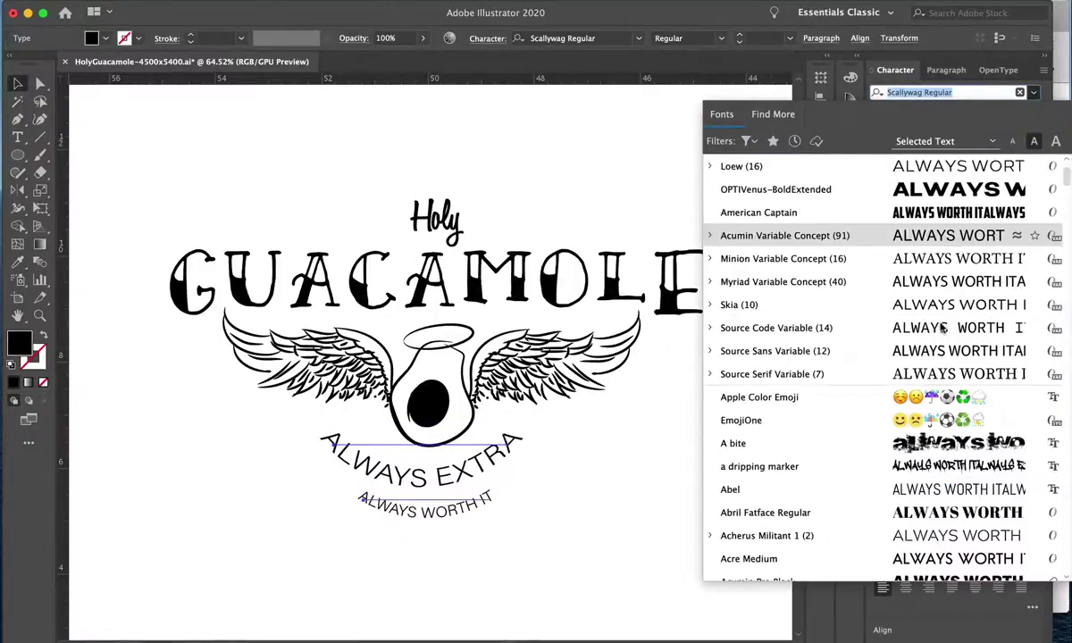
scroll(943, 327, "down", 4)
scroll(940, 330, "down", 2)
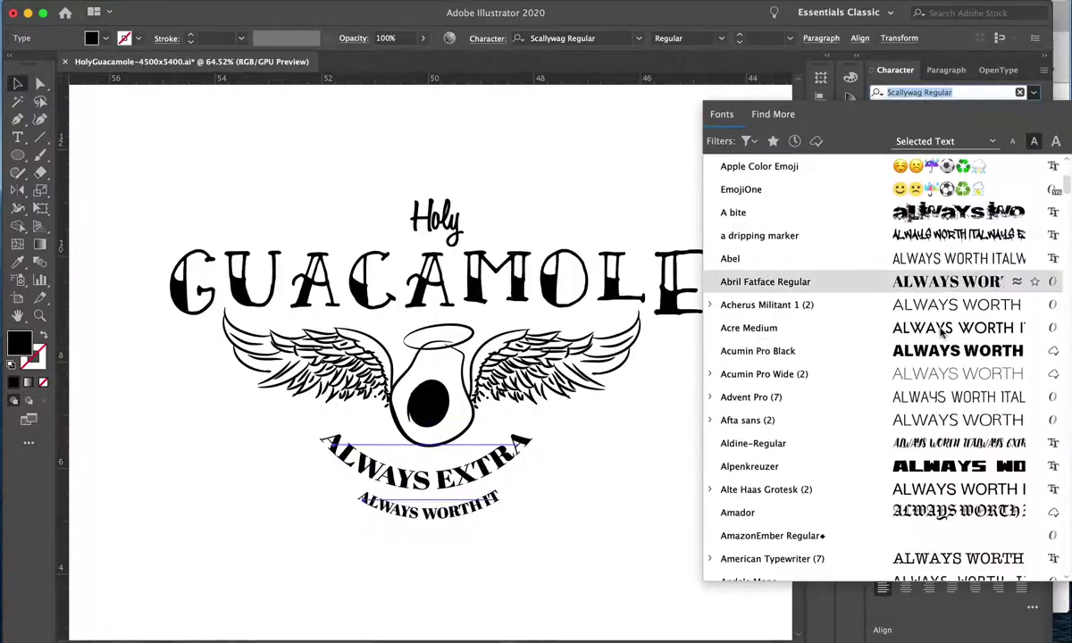
scroll(934, 419, "down", 5)
scroll(934, 425, "down", 5)
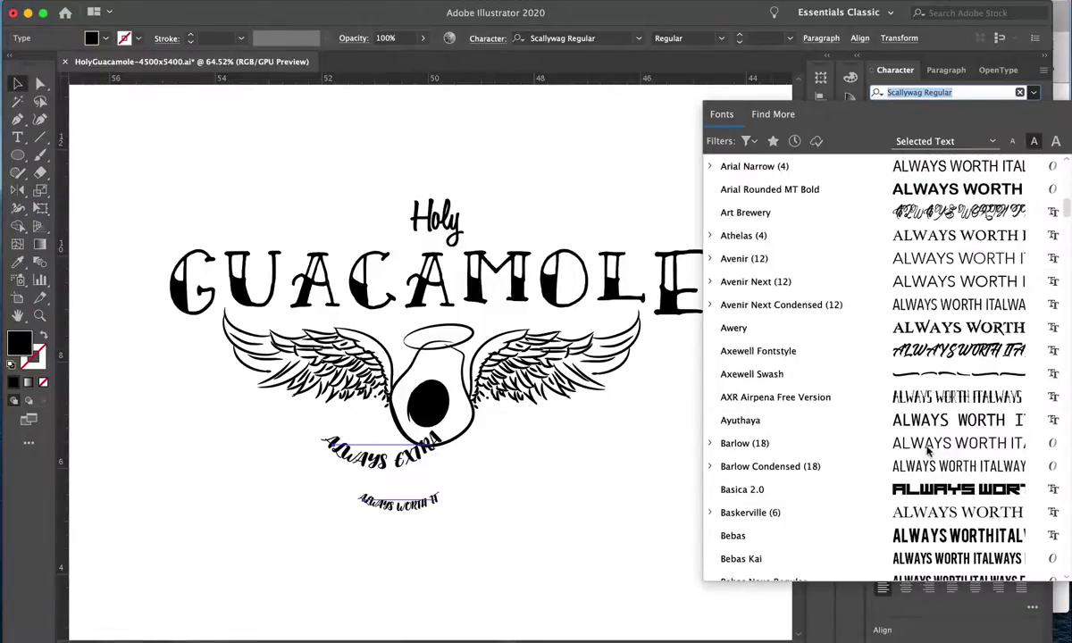
scroll(928, 446, "down", 5)
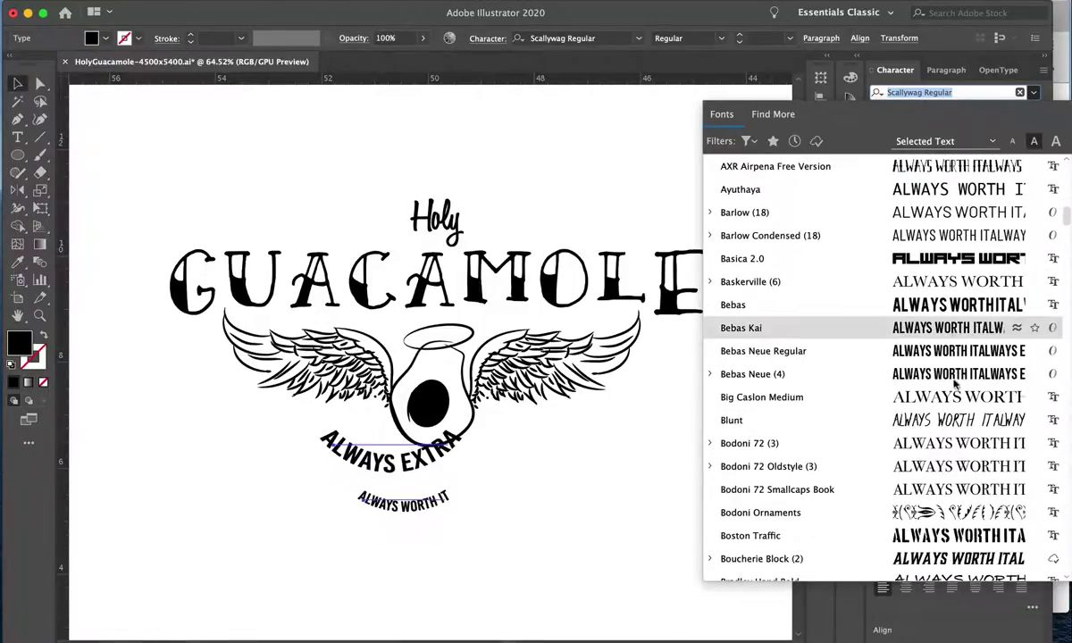
scroll(953, 424, "down", 3)
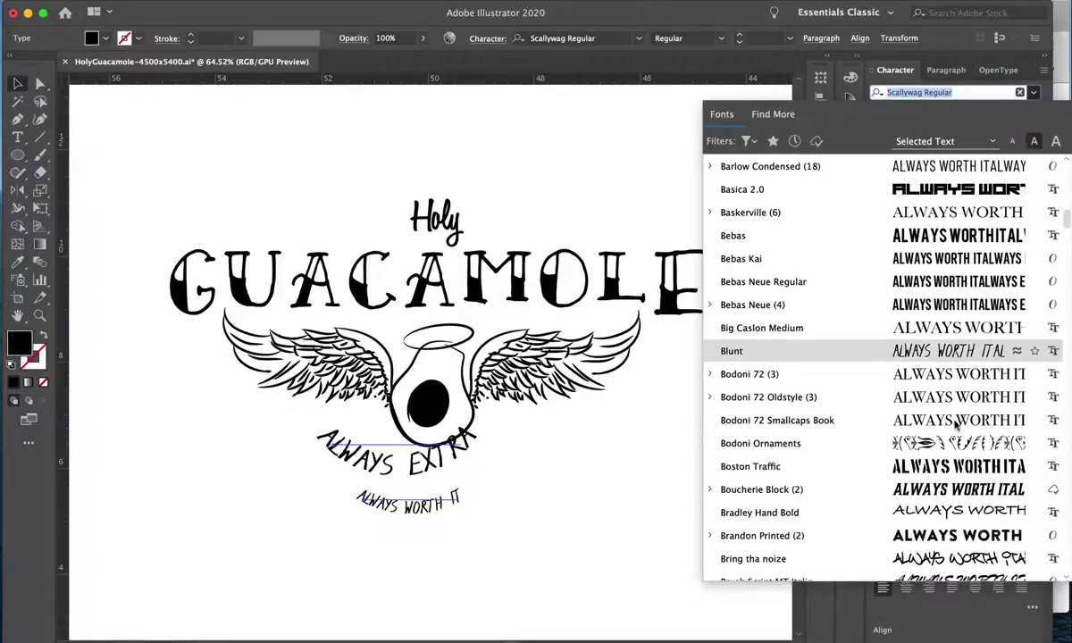
scroll(952, 322, "down", 2)
left_click(951, 308)
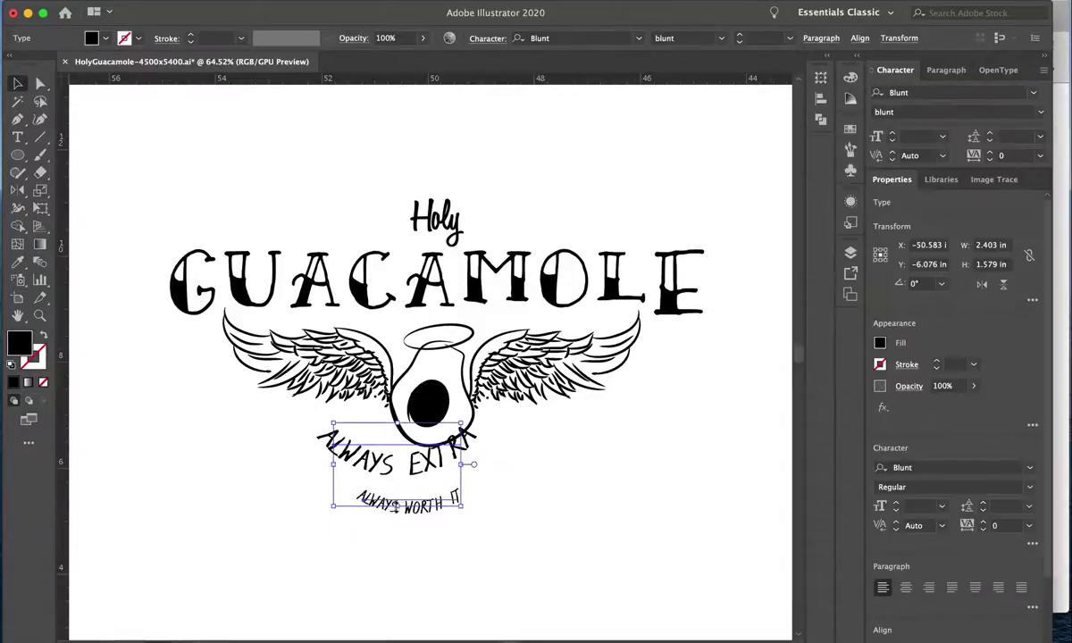
Move ALWAYS EXTRA right and down, and ALWAYS WORTH IT up and right, beneath the avocado.
left_click(446, 480)
left_click_drag(443, 475, 468, 493)
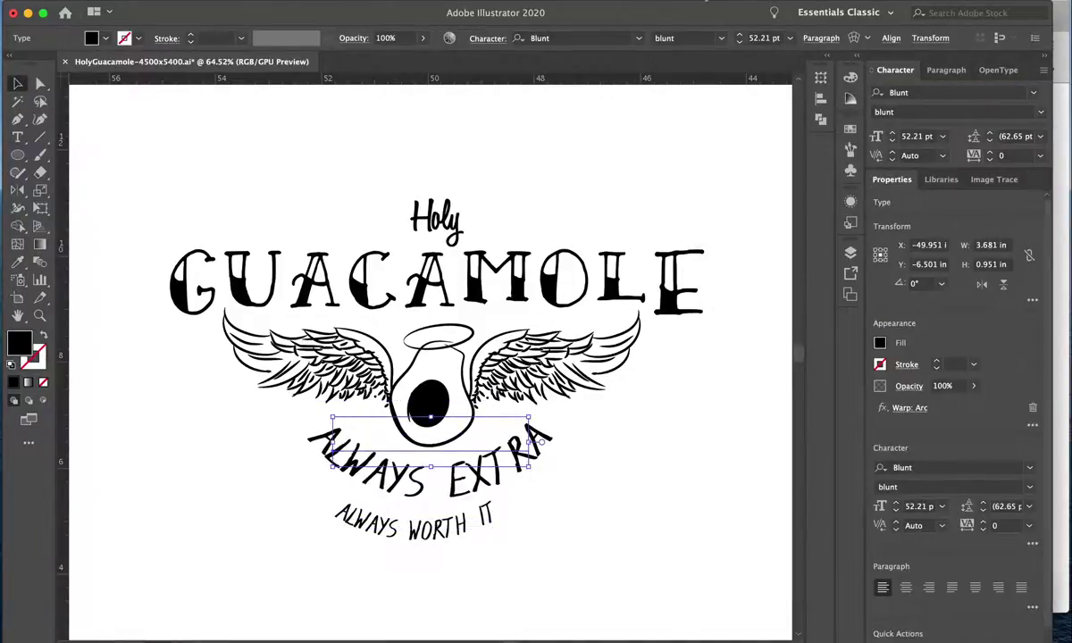
left_click_drag(440, 530, 454, 521)
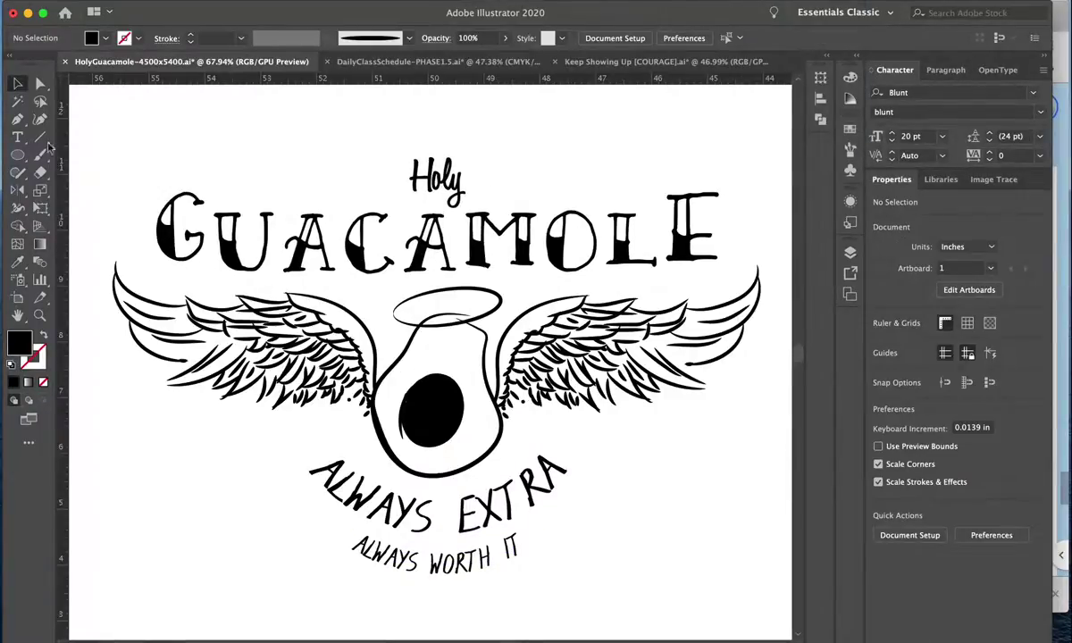
Add a new text line left of Holy in Axewell Swash, enlarged to about 42 pt.
left_click(17, 137)
left_click(245, 165)
left_click(973, 92)
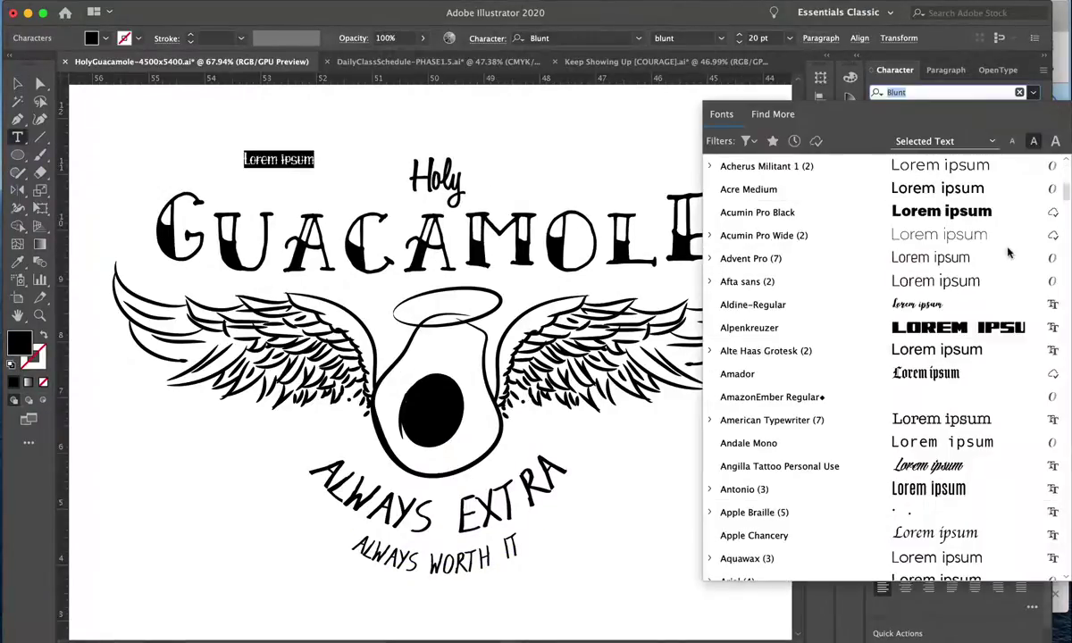
scroll(1007, 253, "down", 5)
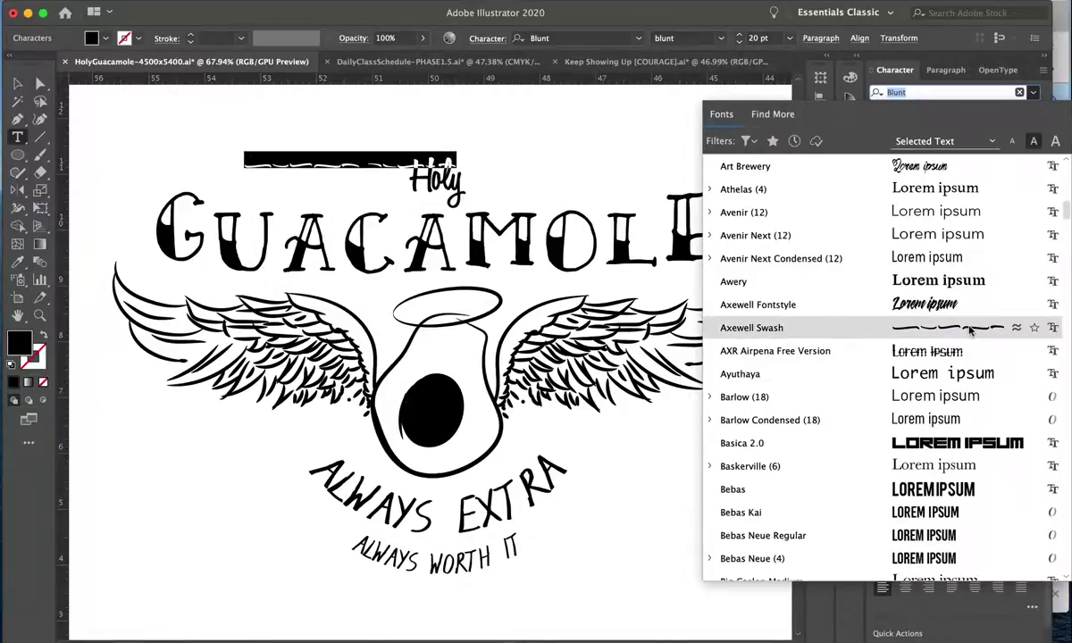
left_click(970, 330)
key("Escape")
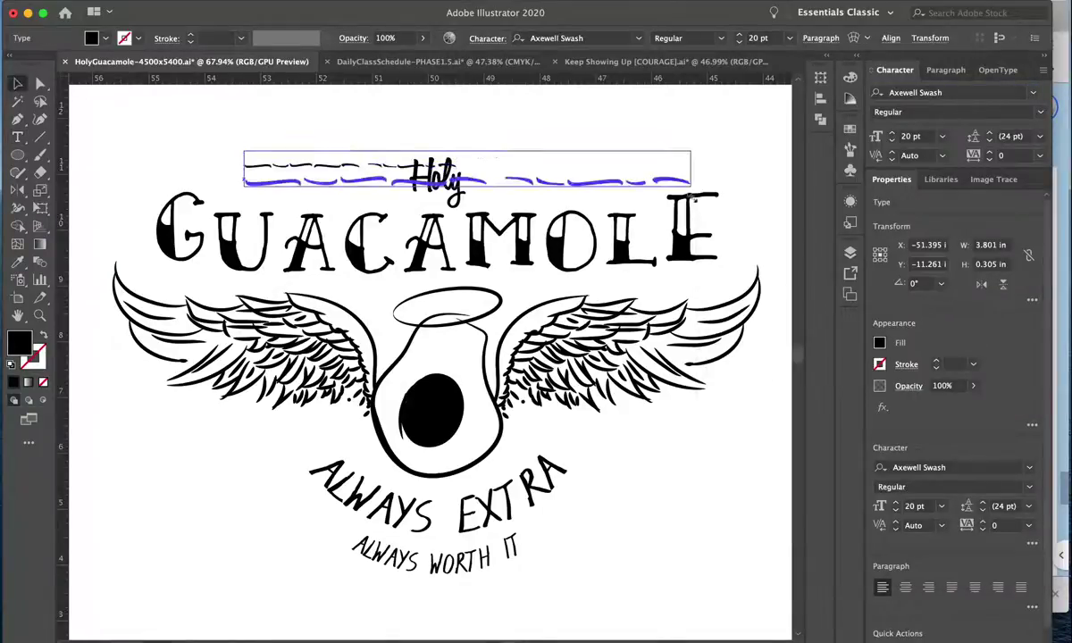
left_click_drag(684, 188, 686, 185)
Delete the unwanted swash glyphs and paste one swash segment as its own object.
double_click(682, 156)
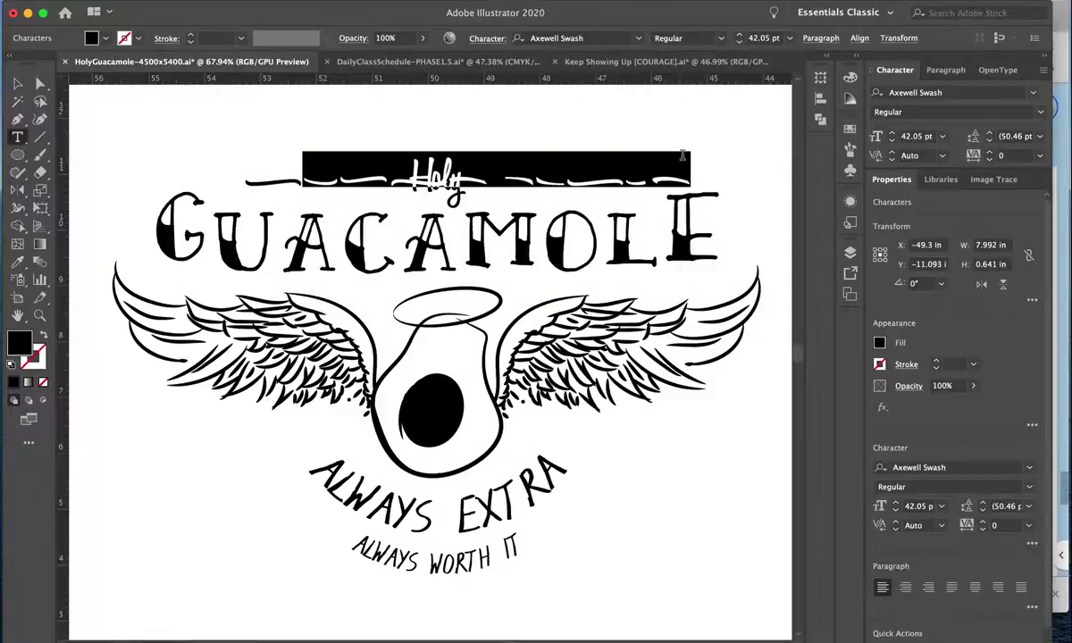
left_click(682, 157)
left_click_drag(371, 165, 183, 152)
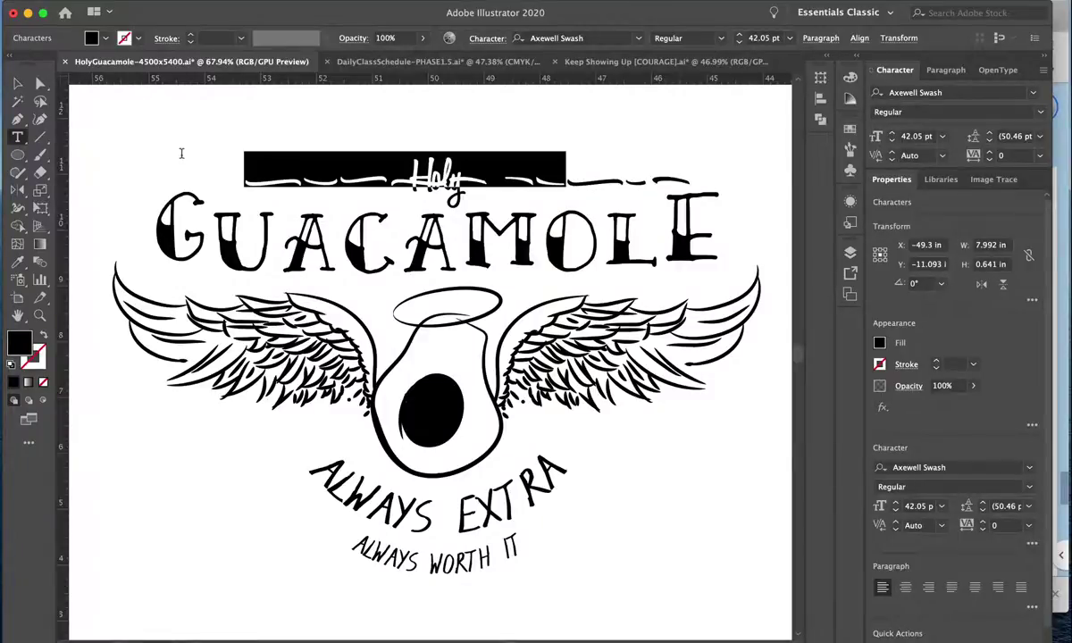
key("BackSpace")
left_click_drag(302, 169, 407, 188)
key("ctrl+x")
left_click(242, 178)
key("ctrl+v")
key("Escape")
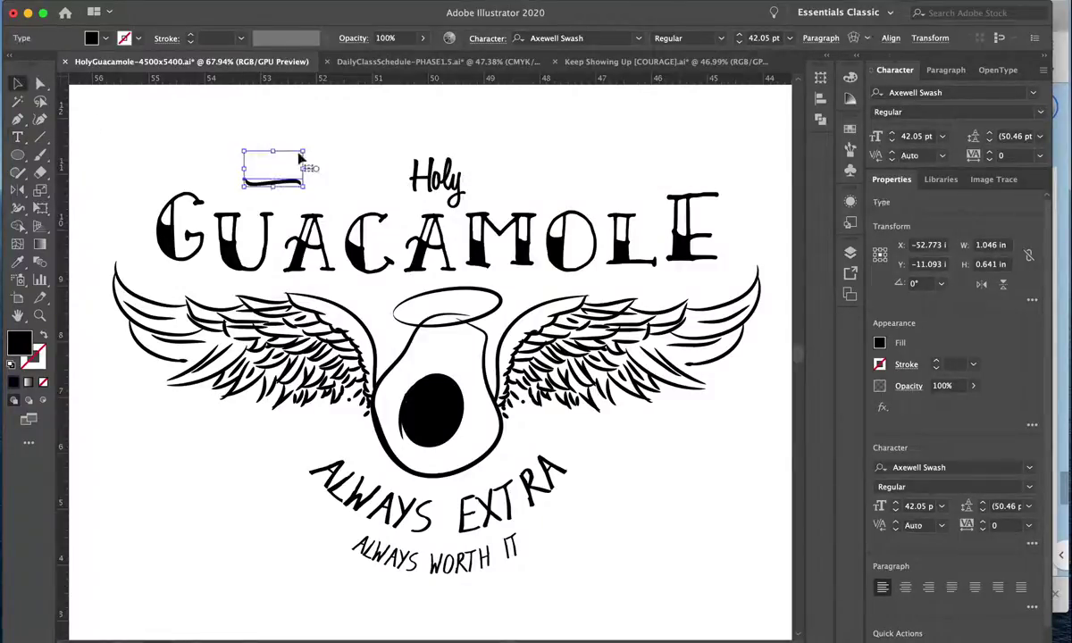
Scale the swash dash to about 60 pt and place a copy right of Holy.
mouse_move(324, 139)
left_mouse_down()
mouse_move(341, 115)
mouse_move(347, 147)
left_mouse_up()
left_click_drag(291, 127, 309, 140)
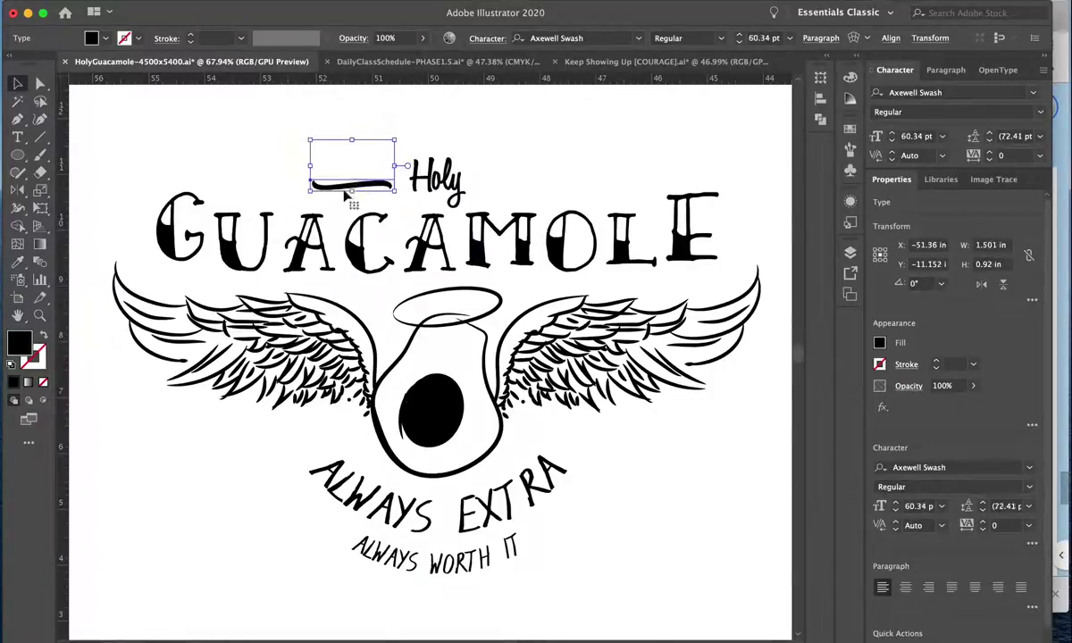
mouse_move(340, 183)
left_mouse_down()
mouse_move(504, 179)
mouse_move(338, 181)
left_mouse_up()
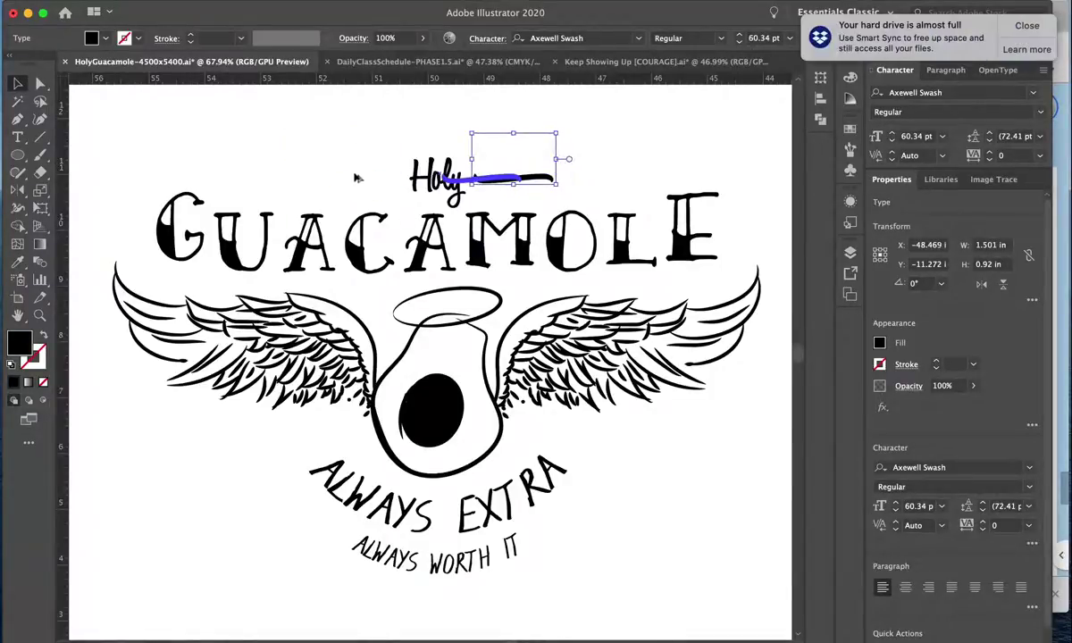
Make both swash dashes beside Holy smaller and flatter.
left_click(579, 159)
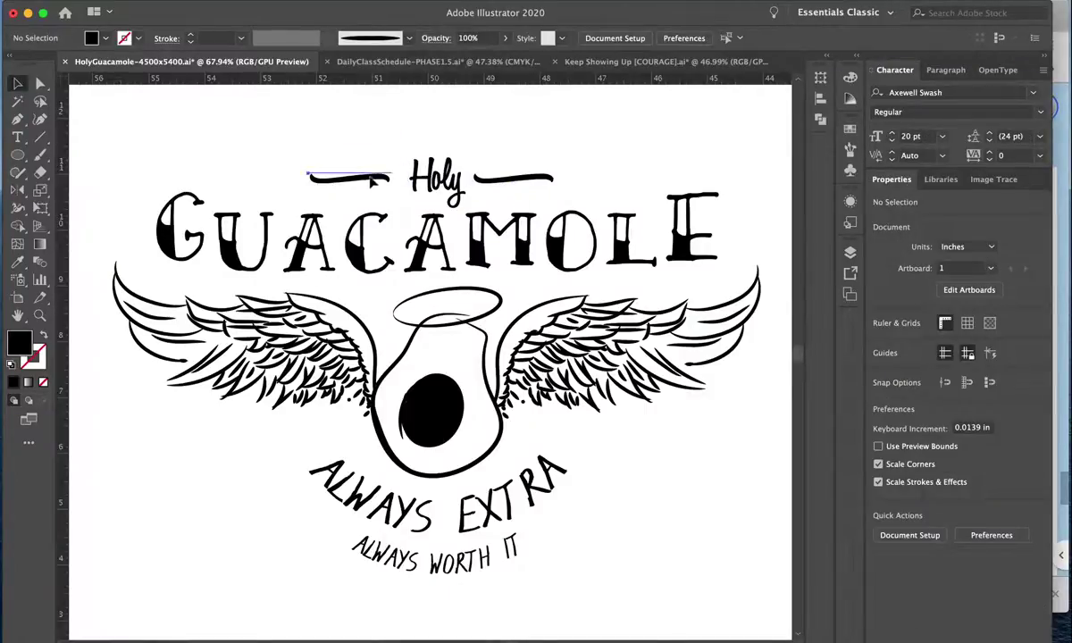
left_click(371, 182)
left_click(547, 185)
left_click(497, 170)
left_click(407, 134, "shift")
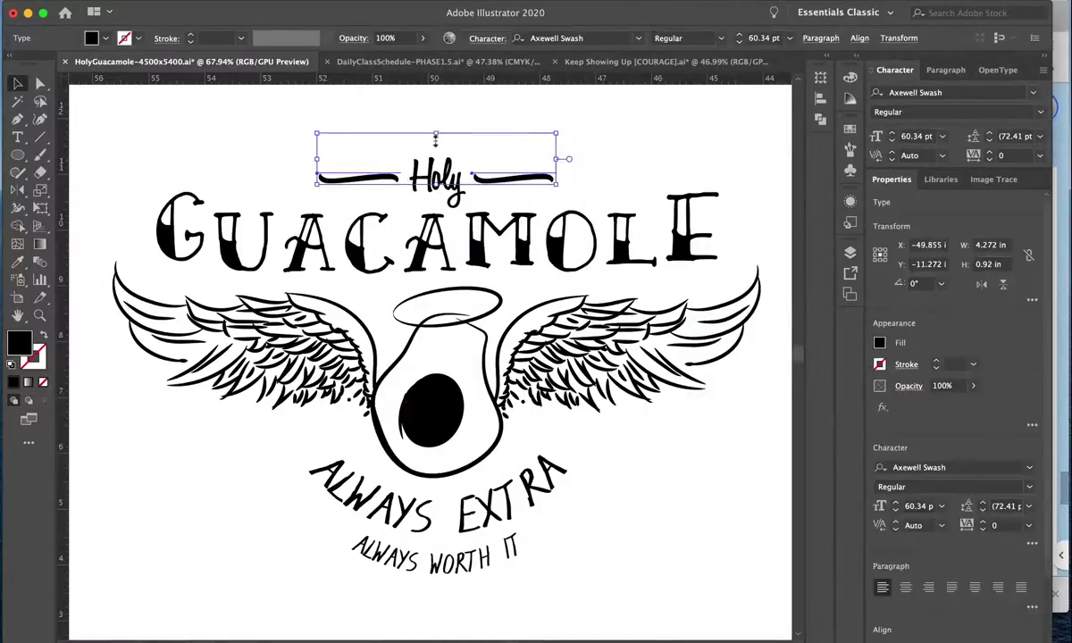
left_click_drag(435, 134, 435, 153)
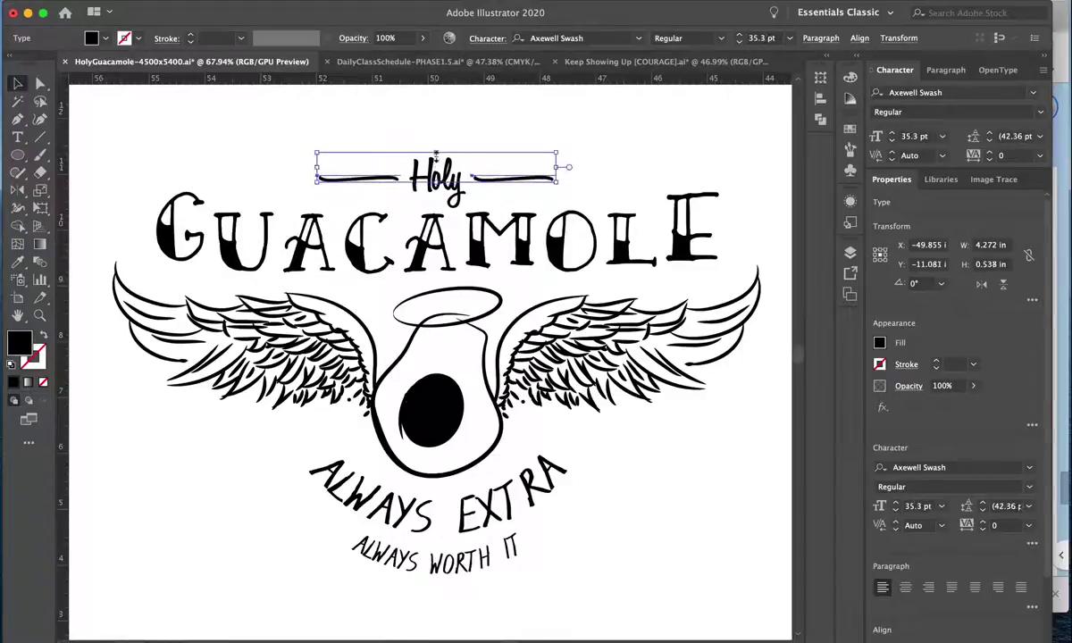
left_click(593, 175)
scroll(599, 188, "down", 2)
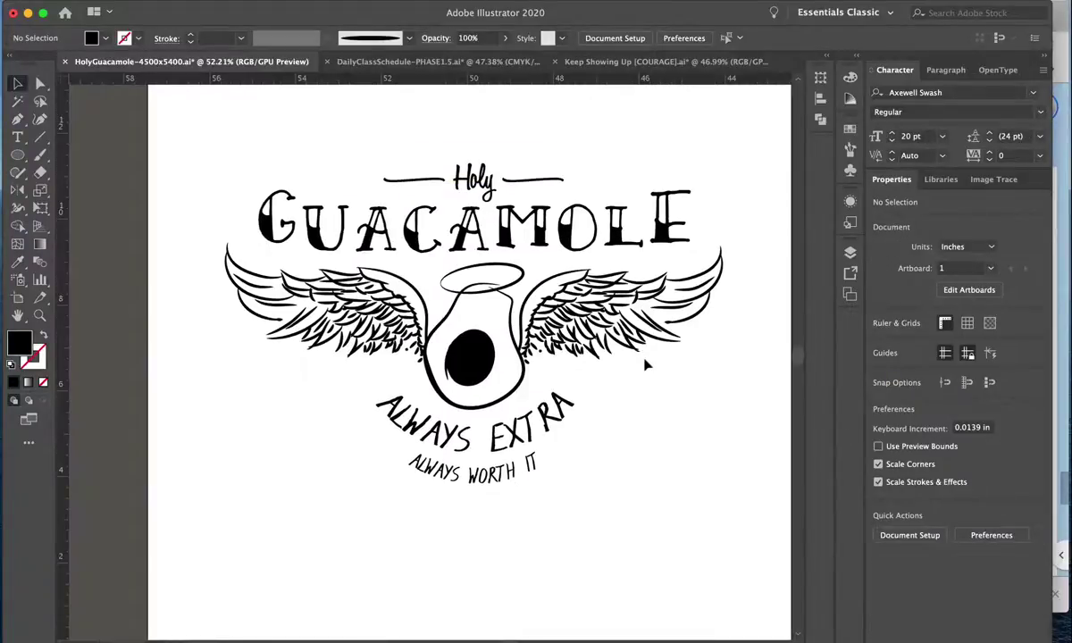
left_click(454, 174)
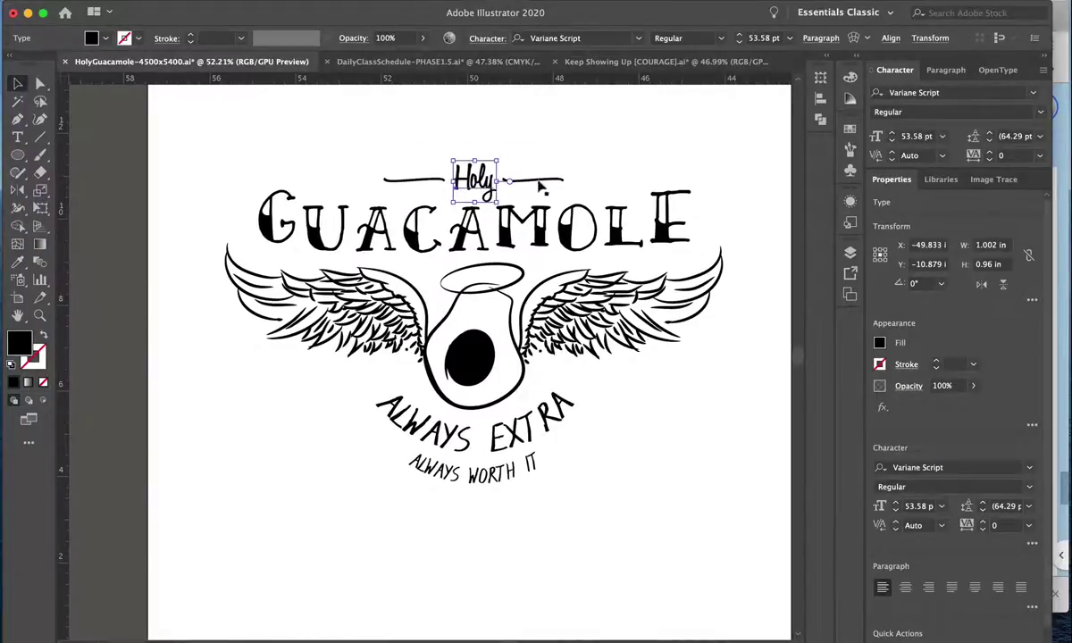
left_click_drag(540, 185, 358, 147)
left_click(859, 38)
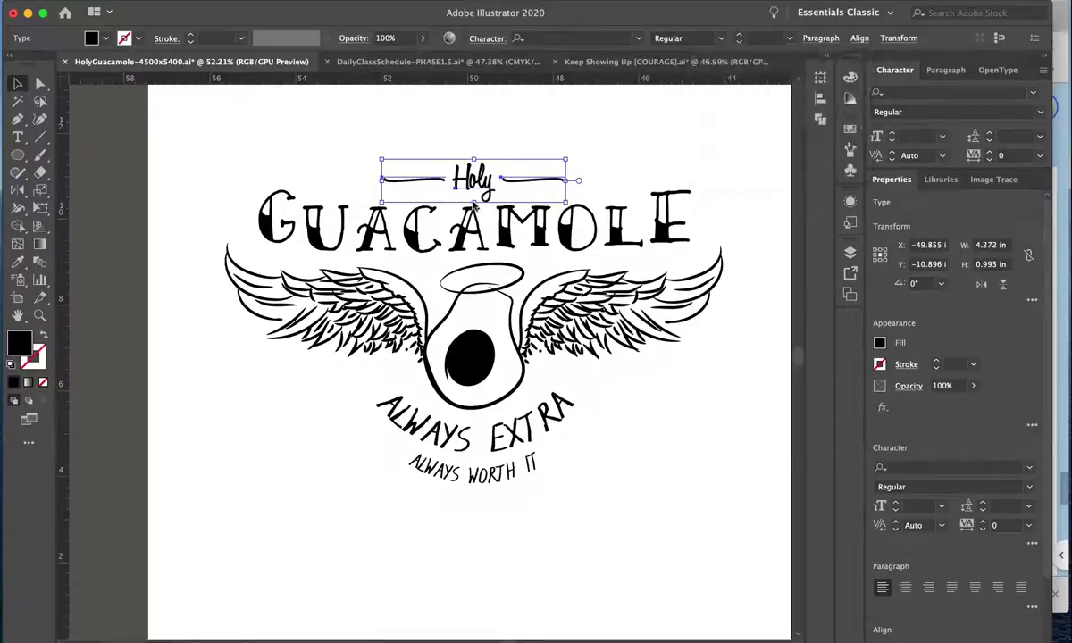
left_click_drag(474, 204, 470, 203)
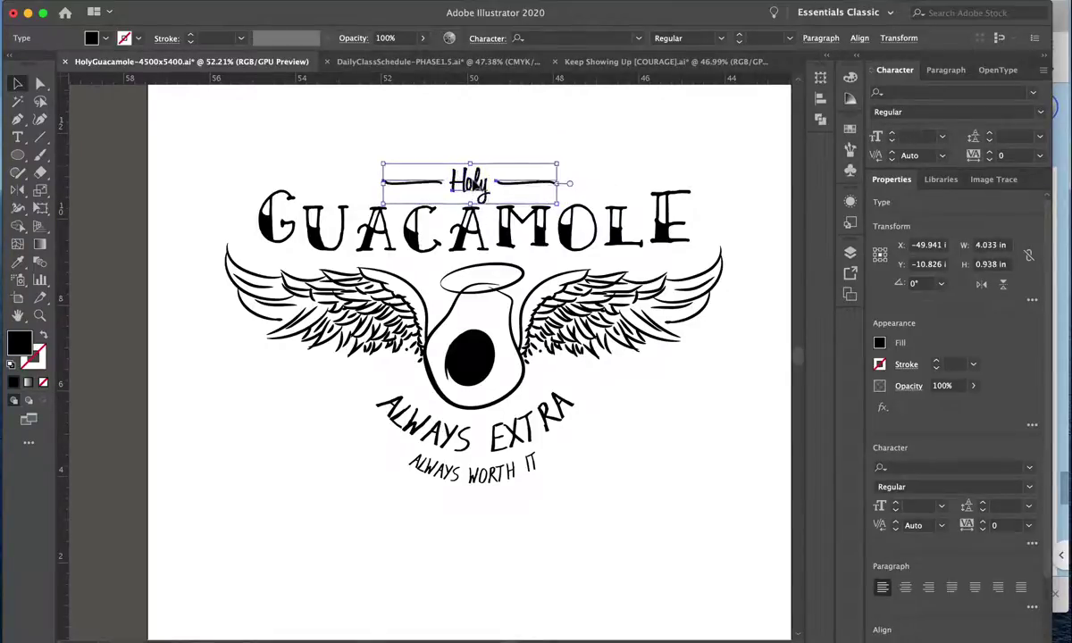
left_click_drag(468, 164, 472, 159)
left_click(626, 431)
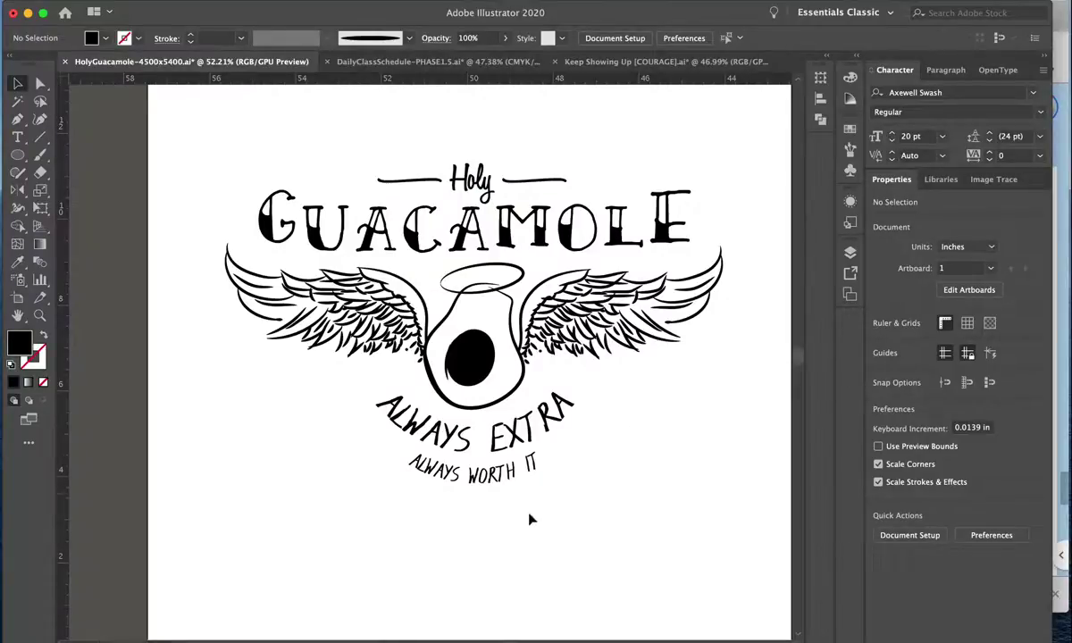
left_click(505, 482)
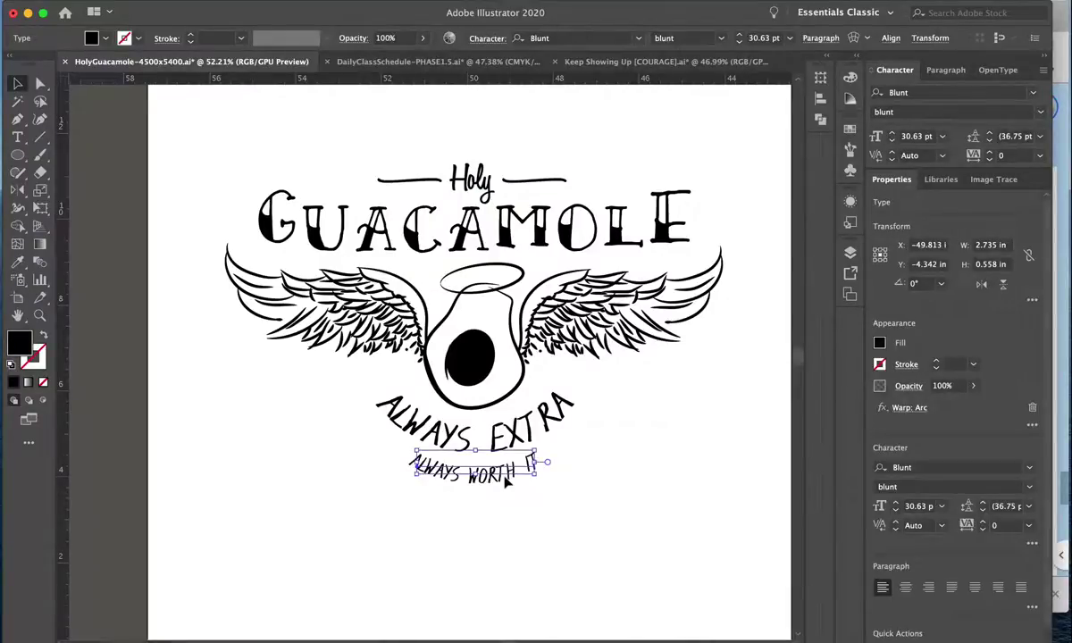
left_click(584, 487)
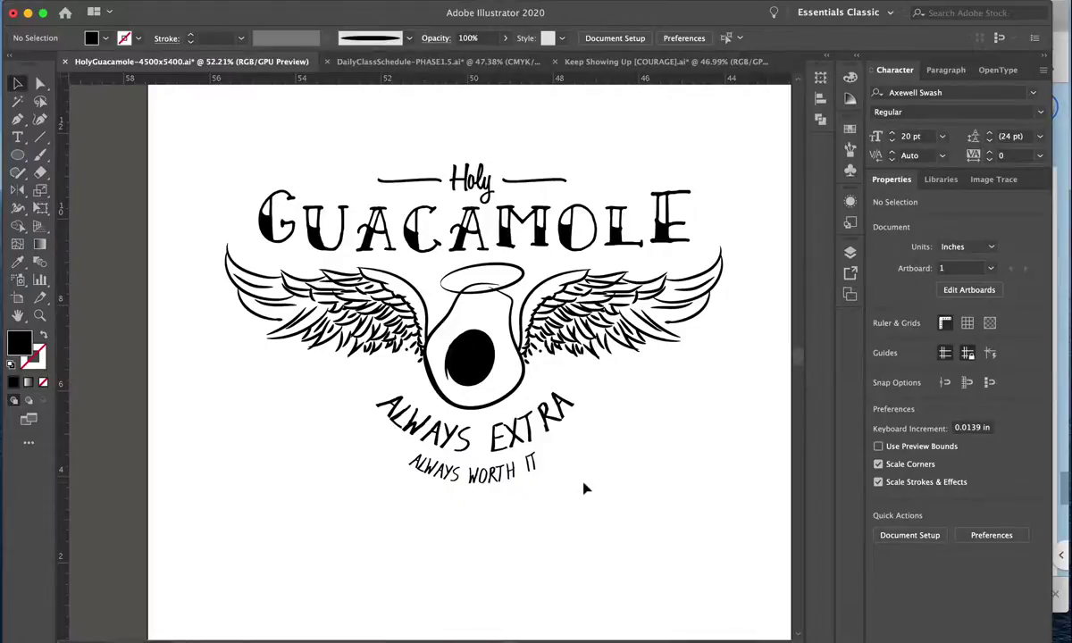
scroll(583, 487, "right", 3)
scroll(681, 241, "up", 1)
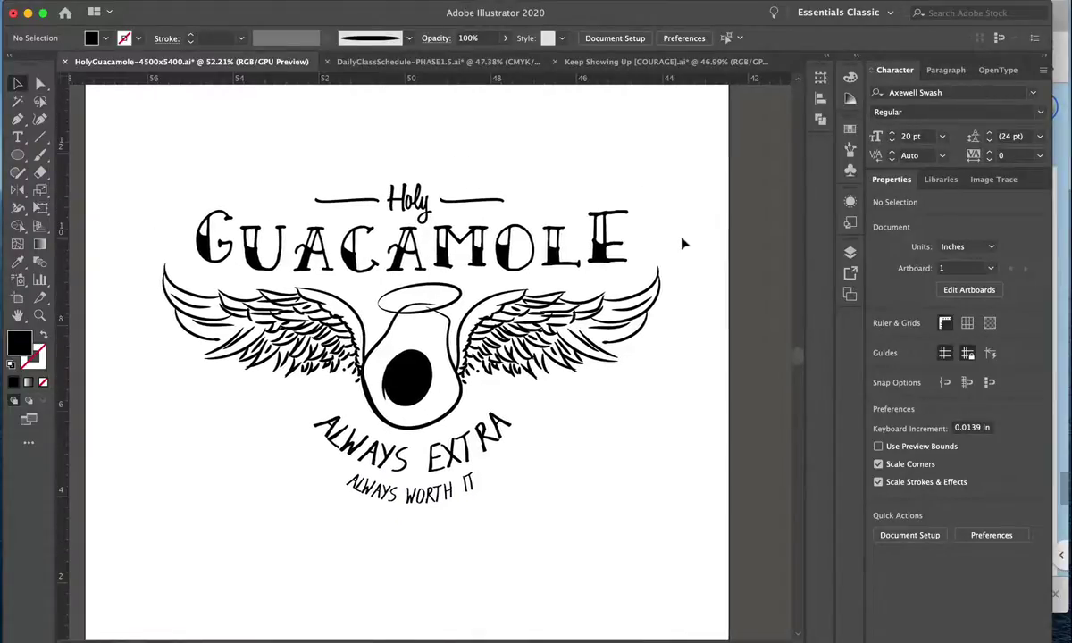
scroll(682, 241, "left", 2)
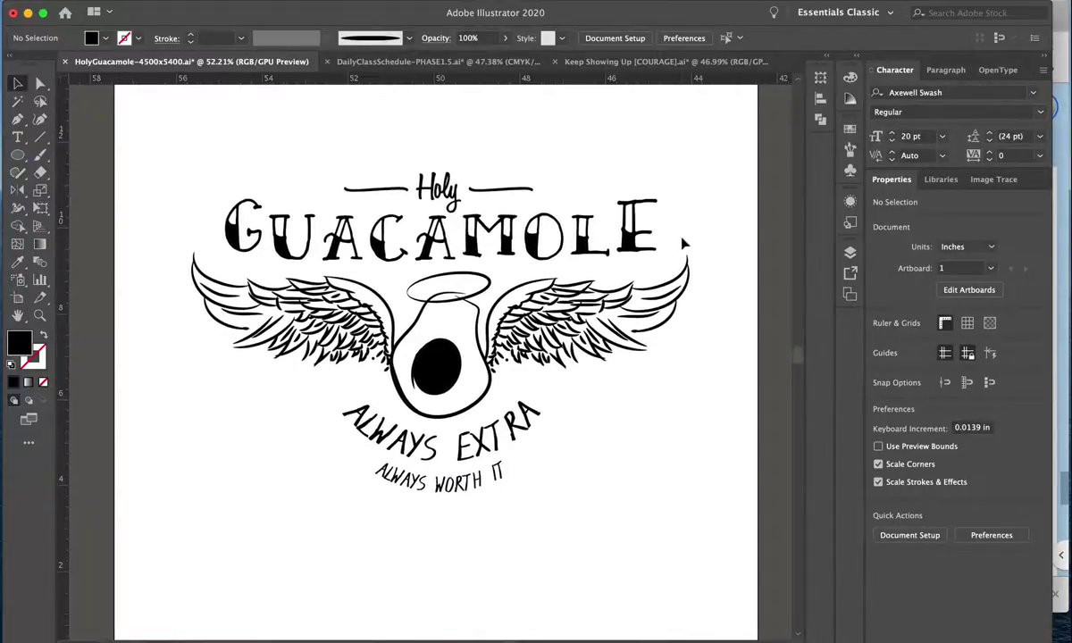
Inside the avocado group, give the curved pit highlight strokes a white 0.25 pt stroke.
double_click(457, 382)
left_click(451, 369)
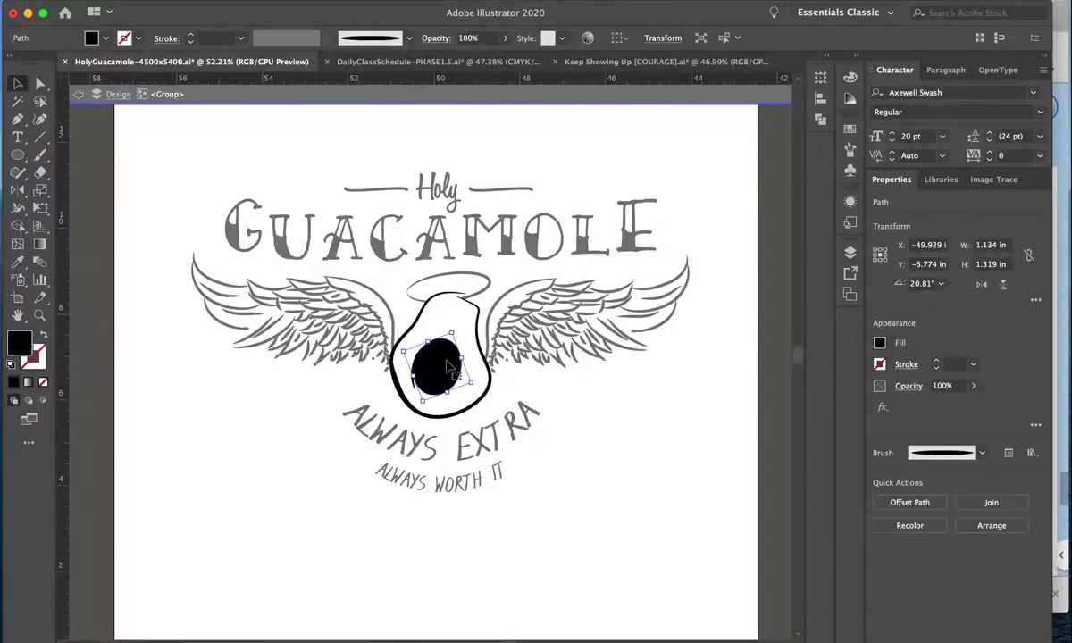
scroll(448, 367, "up", 5)
left_click(256, 351)
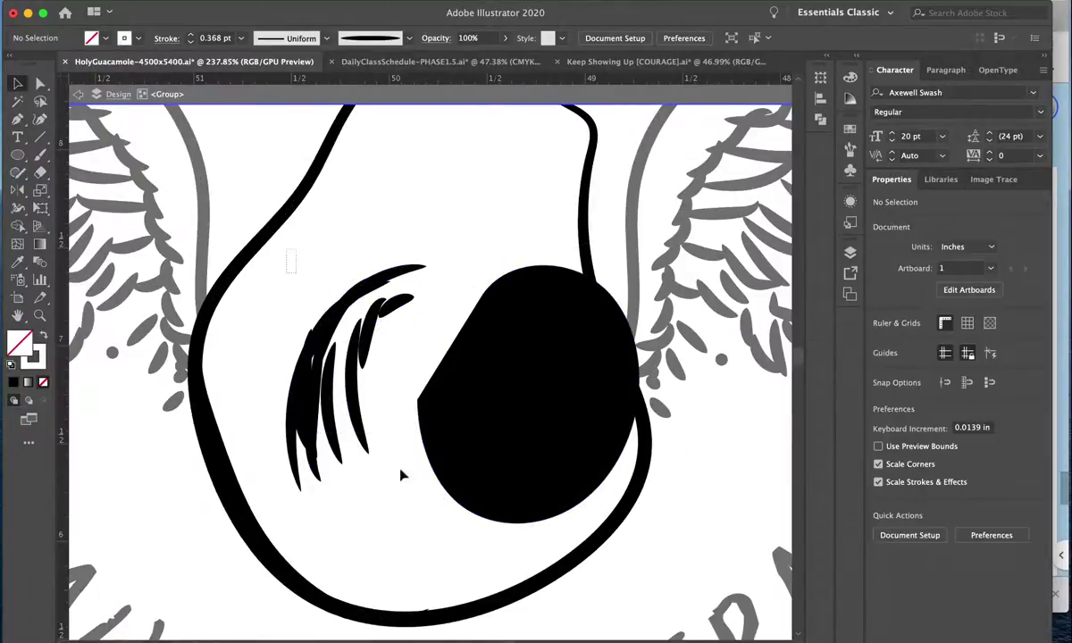
left_click(362, 429)
key("F6")
key("x")
key("x")
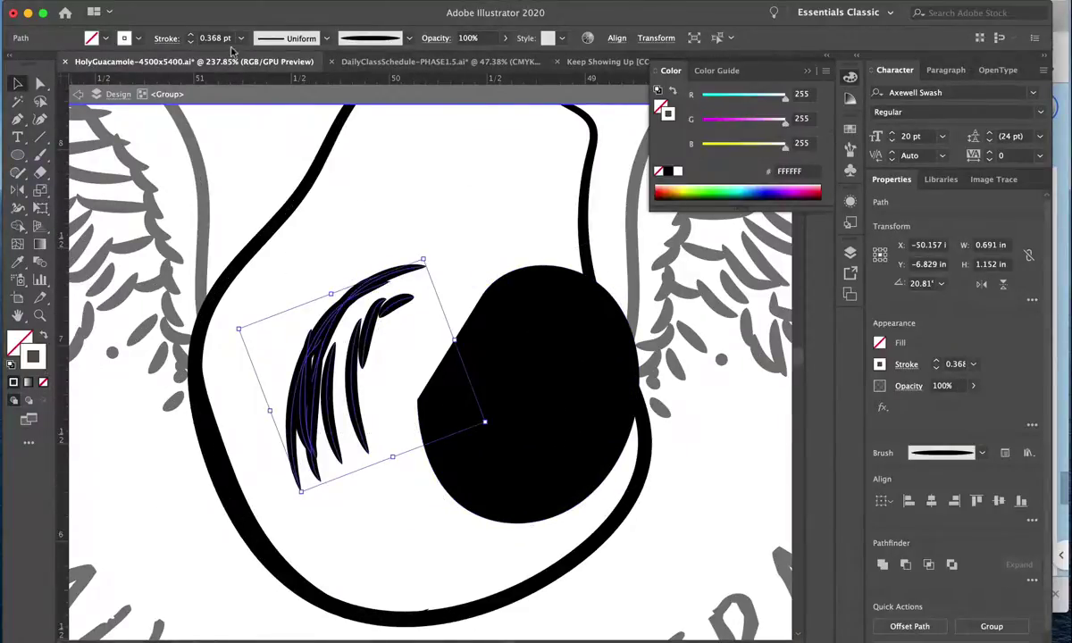
left_click(240, 37)
left_click(258, 57)
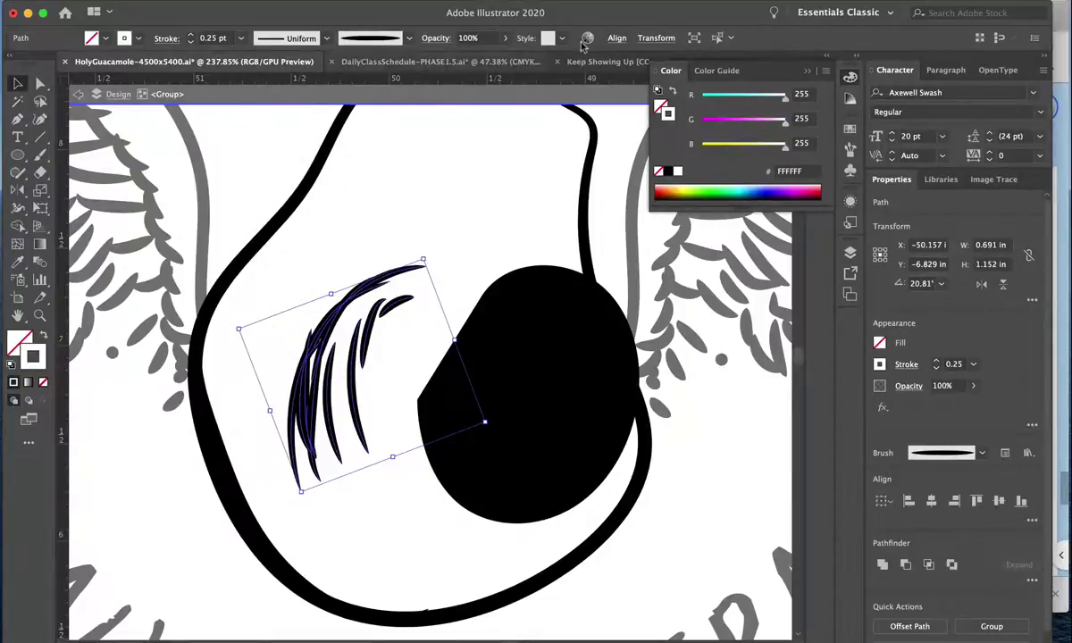
left_click(722, 145)
left_click_drag(721, 146, 785, 146)
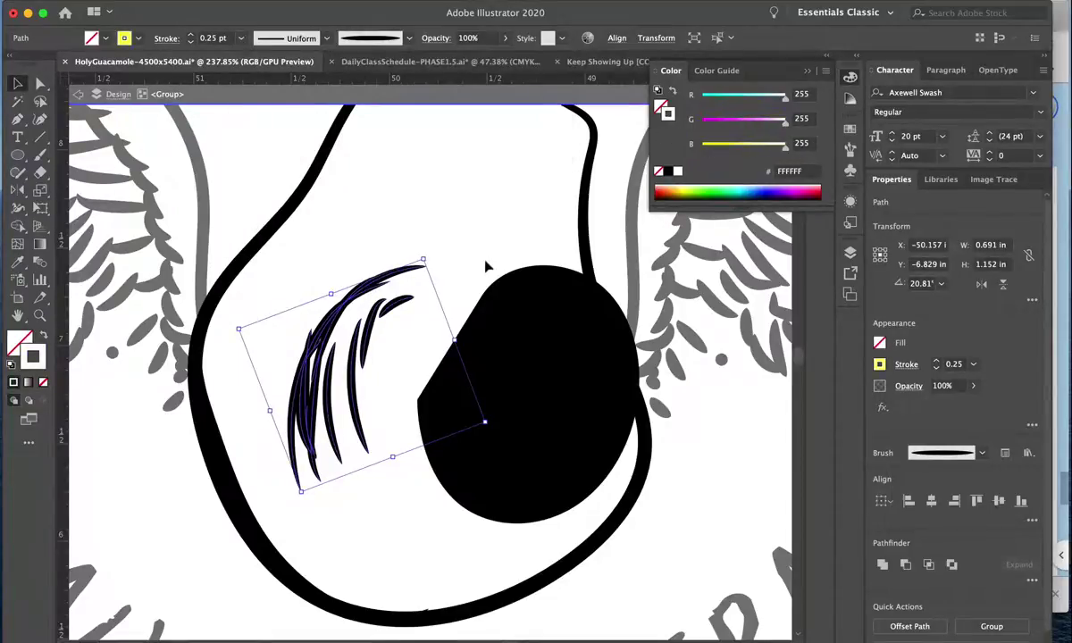
Move the black pit slightly down and to the right within the avocado group.
left_click(463, 234)
left_click(338, 385)
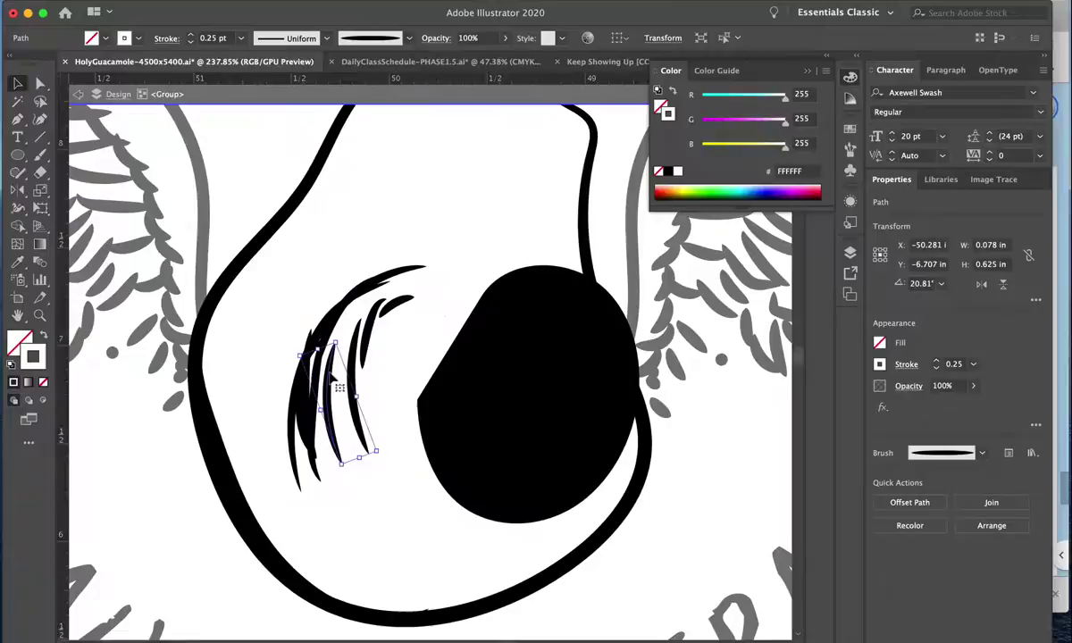
left_click(441, 483)
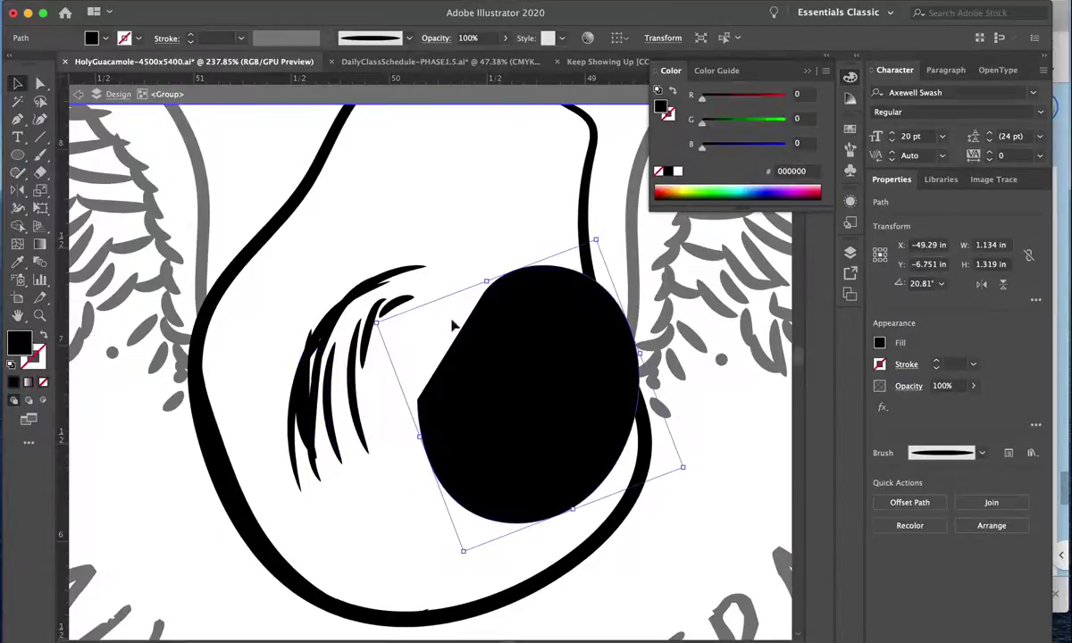
key("ctrl+z")
key("ctrl+z")
key("Escape")
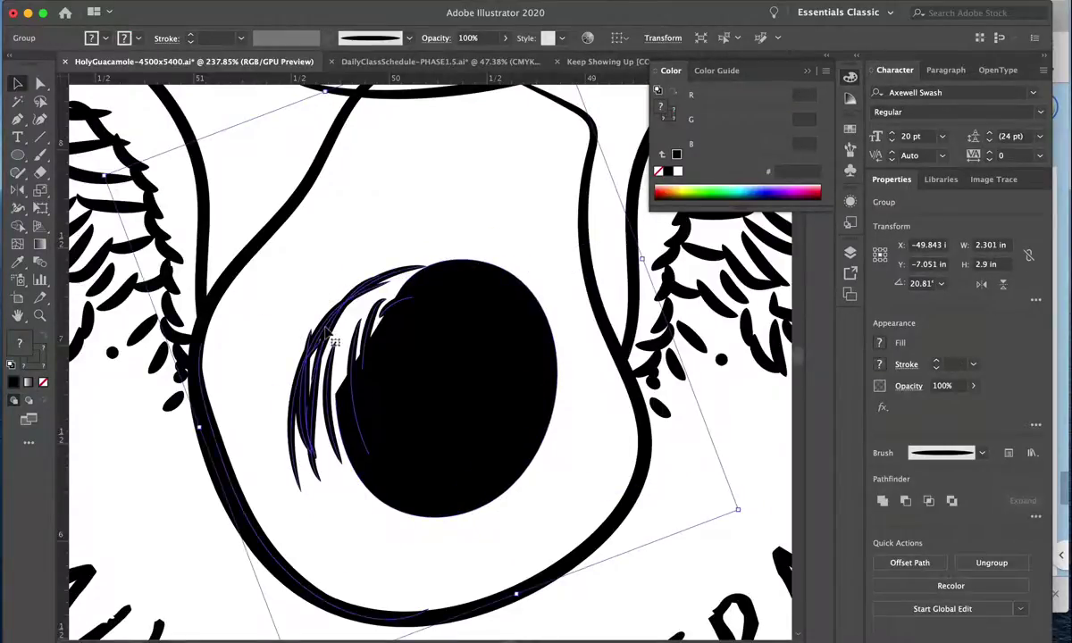
double_click(332, 342)
left_click_drag(478, 370, 542, 398)
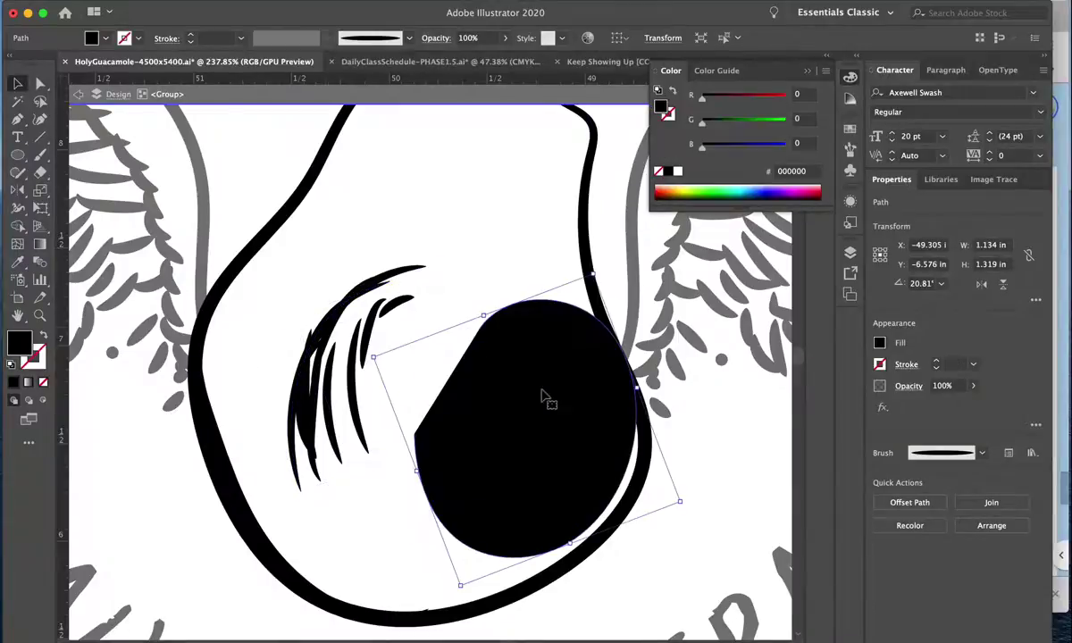
left_click(277, 317)
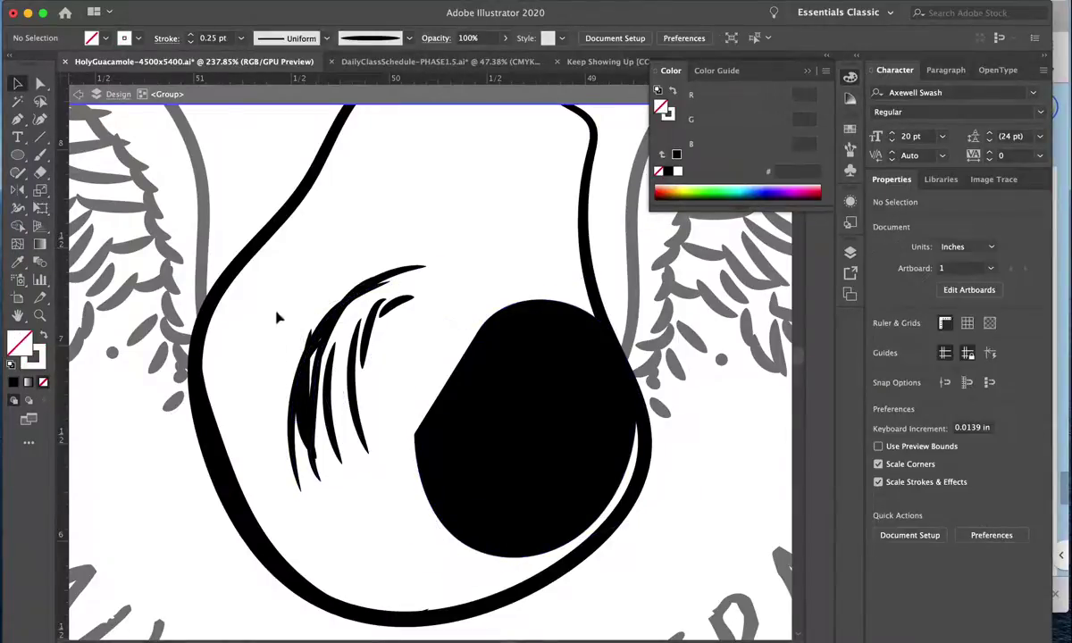
Duplicate the highlight strokes onto the avocado's upper left with a brown #5C2A00 stroke.
left_click_drag(348, 394, 406, 489)
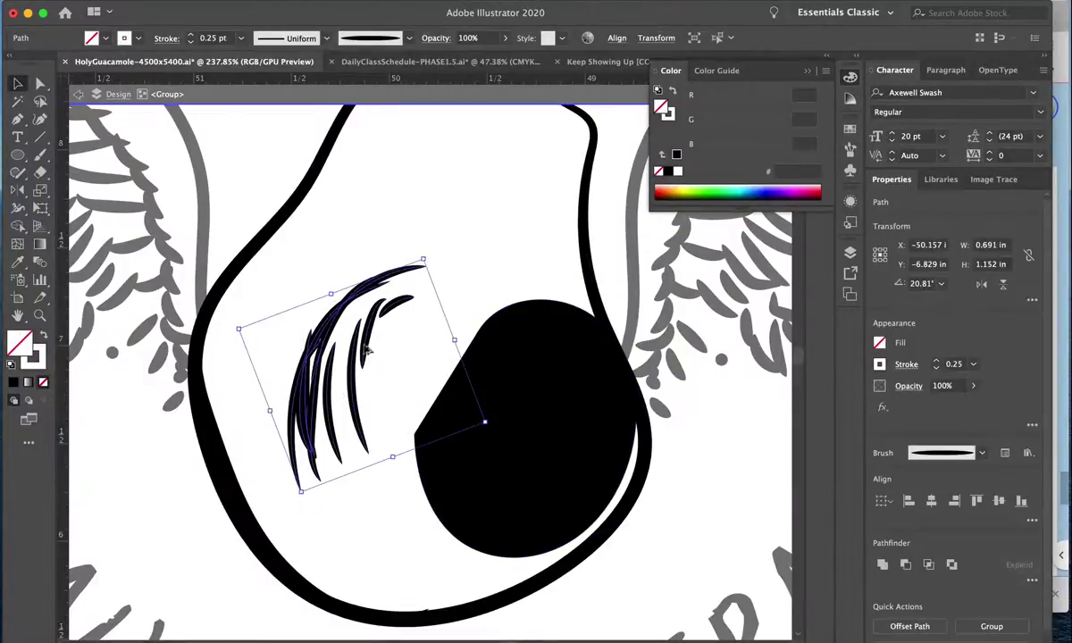
left_click_drag(367, 351, 551, 197)
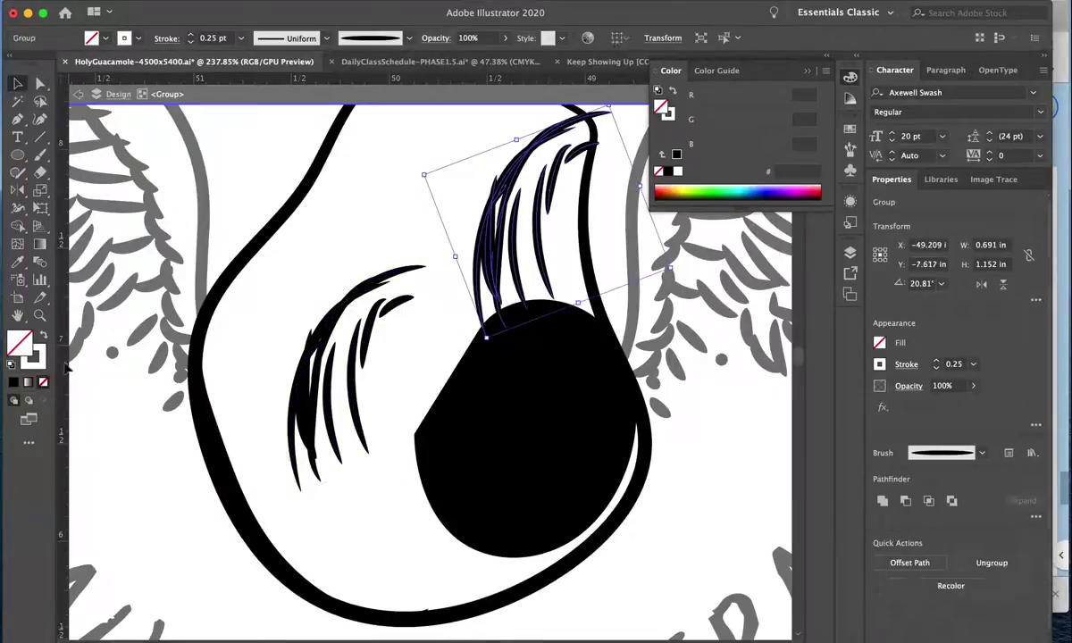
left_click(768, 187)
left_click_drag(768, 187, 672, 195)
left_click_drag(511, 234, 390, 223)
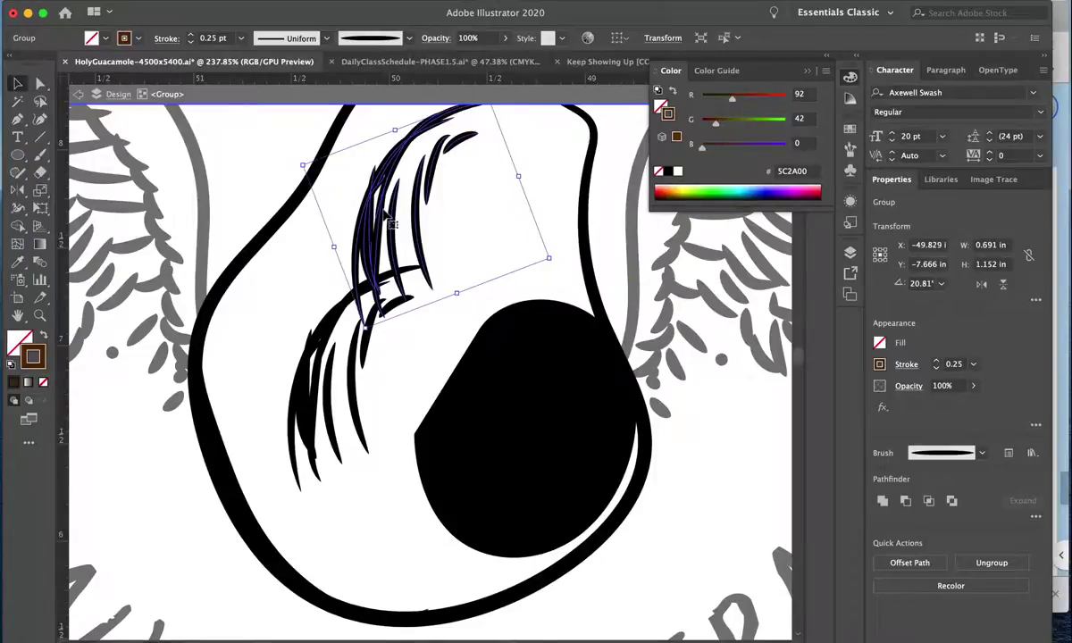
Inspect the artwork in Outline view, then return to the full colour preview.
scroll(433, 259, "up", 5)
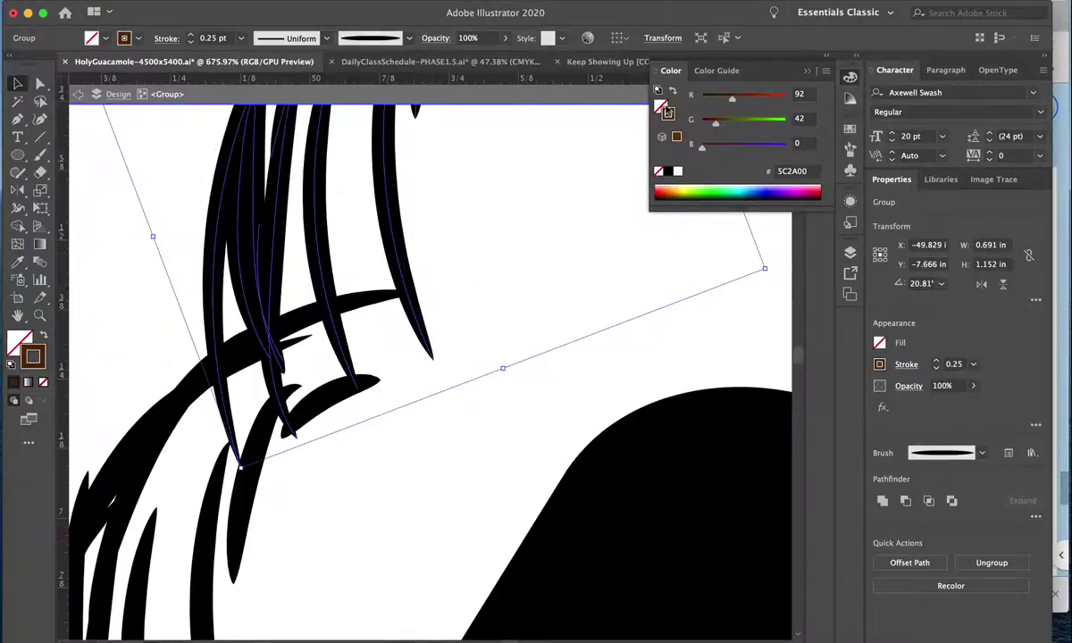
scroll(442, 275, "up", 3)
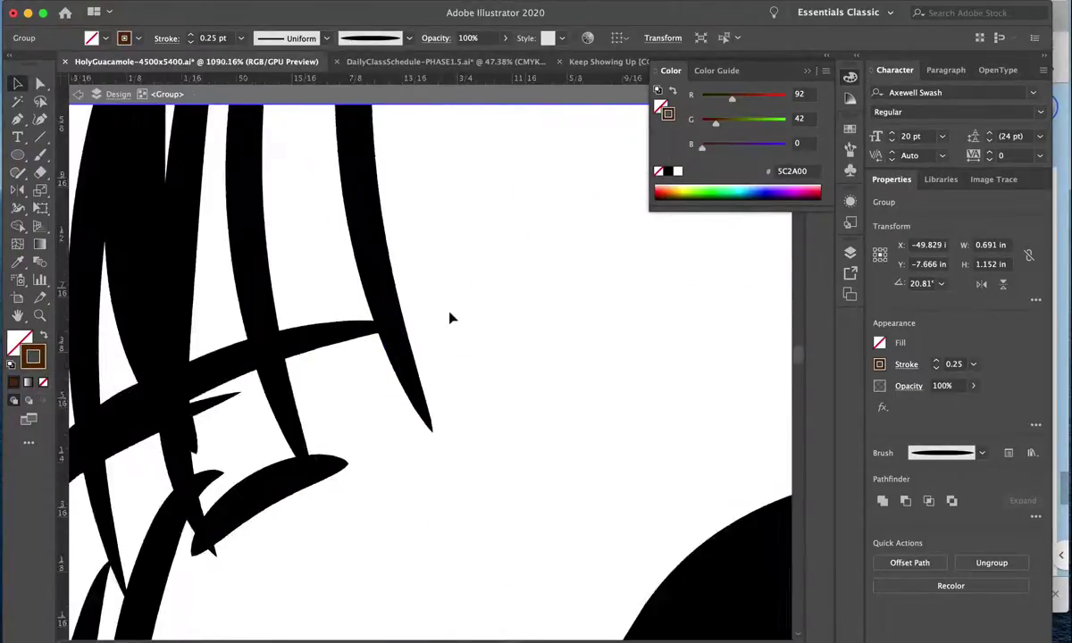
scroll(451, 317, "down", 5)
scroll(451, 317, "up", 4)
left_click(357, 24)
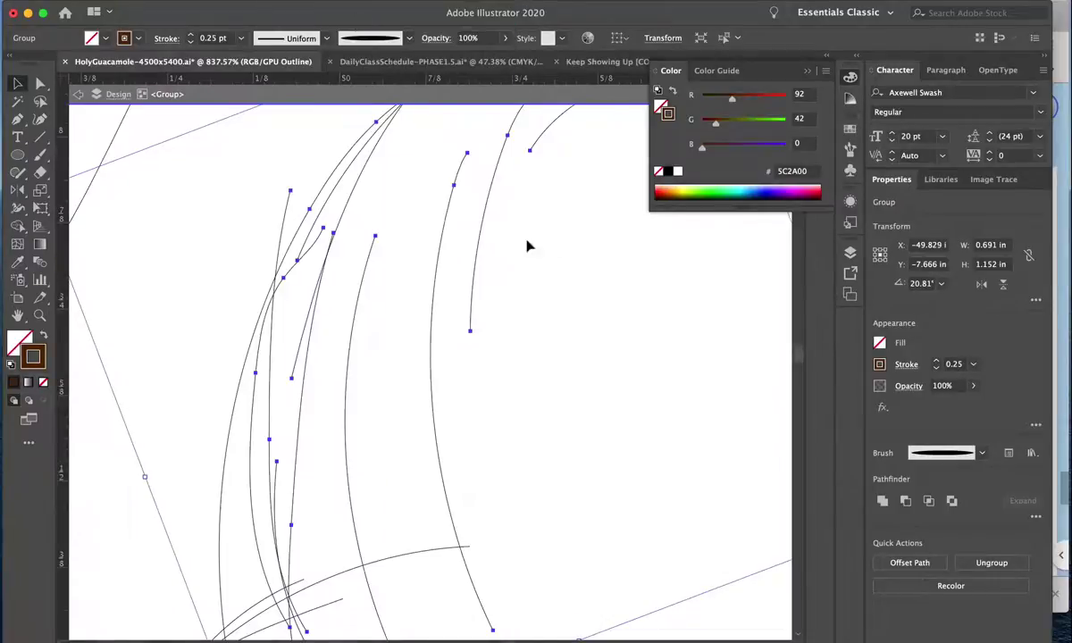
scroll(536, 247, "down", 5)
scroll(546, 286, "down", 5)
scroll(542, 304, "down", 2)
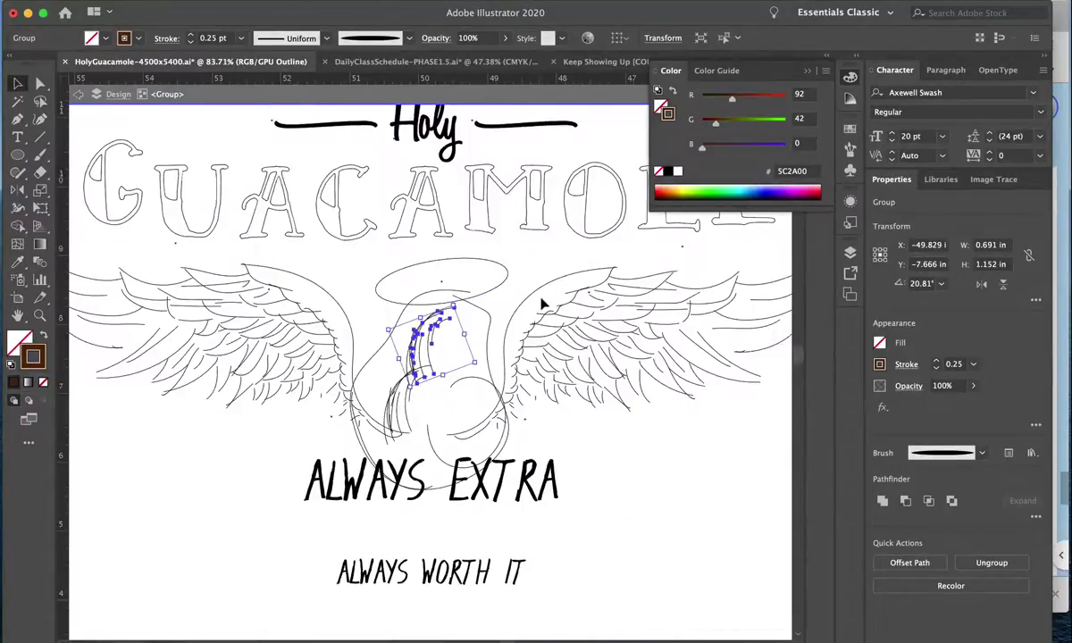
scroll(542, 305, "up", 5)
left_click(339, 3)
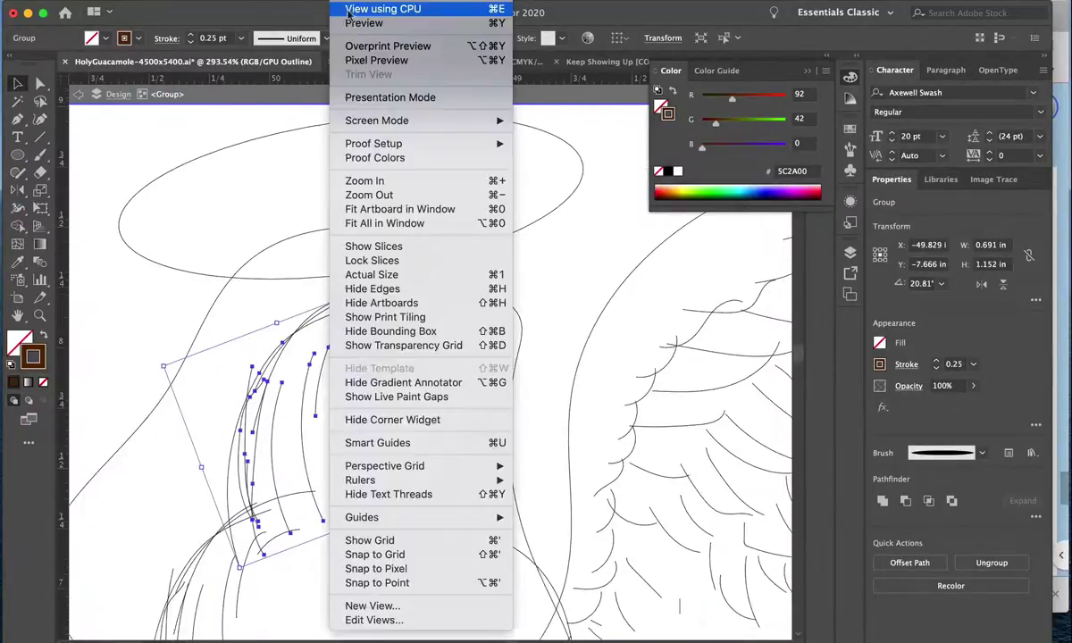
left_click(366, 21)
scroll(392, 368, "up", 3)
Undo the copy's last changes and give the stroke group a white 0.25 pt stroke.
scroll(513, 381, "down", 1)
key("ctrl+z")
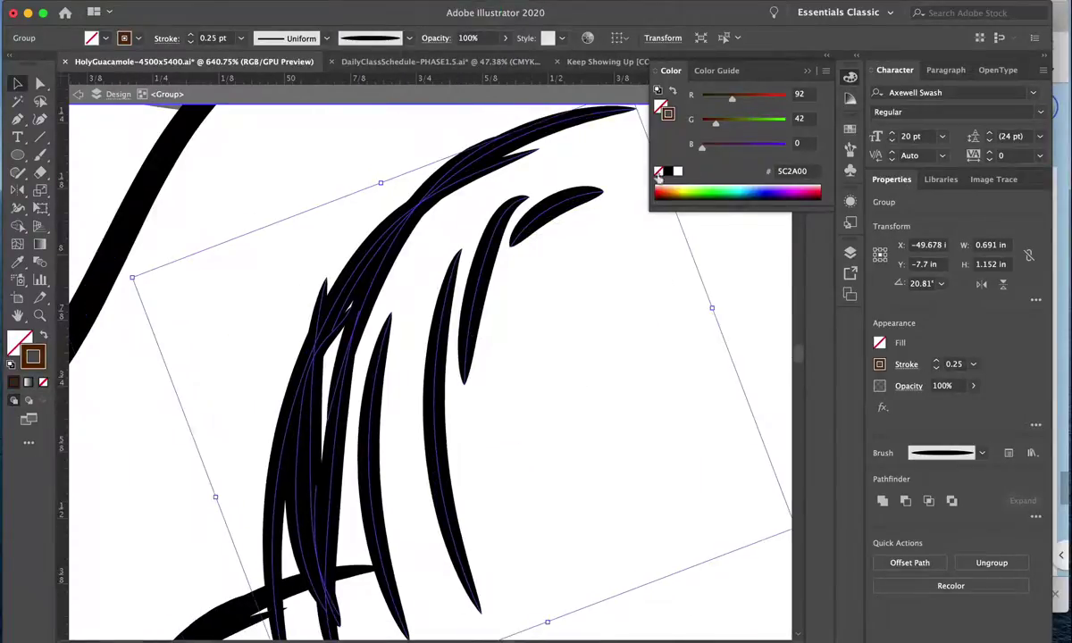
key("ctrl+z")
key("ctrl+z")
left_click(479, 318)
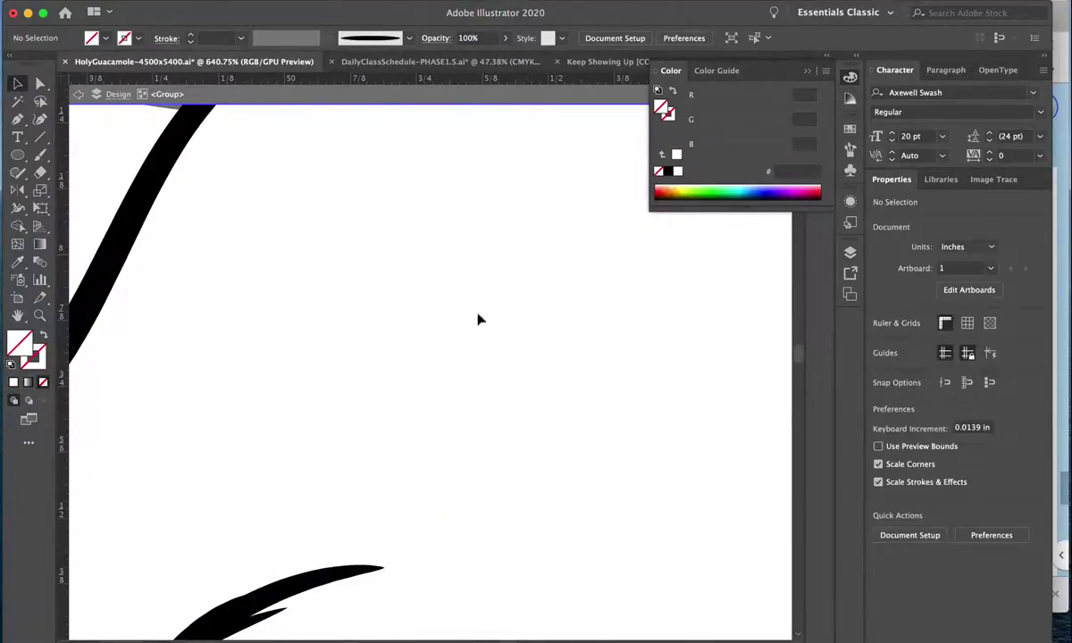
left_click_drag(497, 324, 286, 218)
left_click(677, 171)
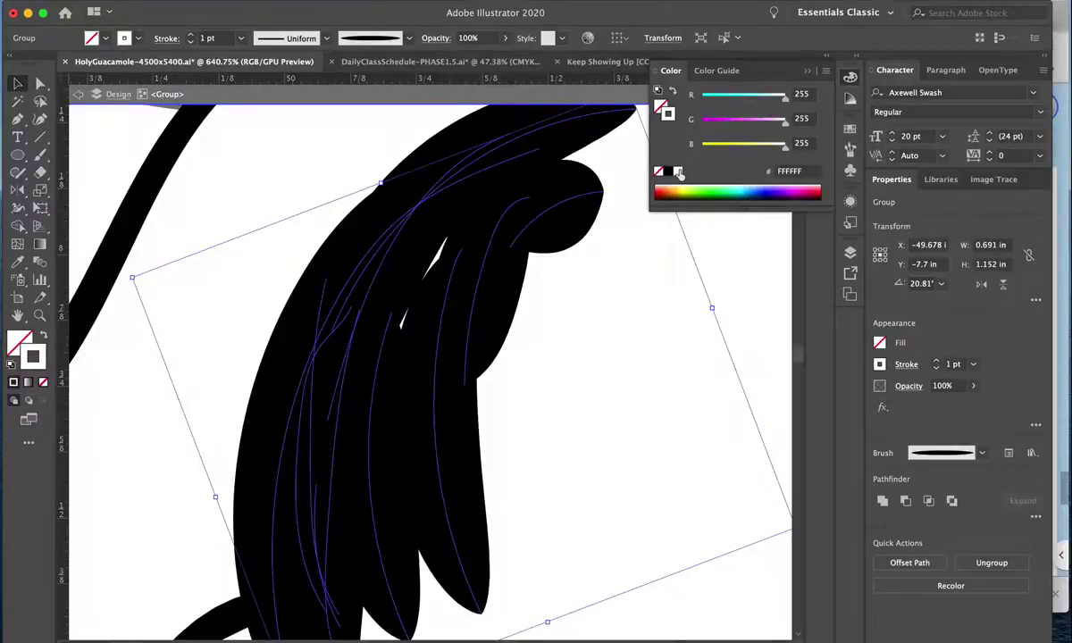
left_click(240, 38)
left_click(255, 56)
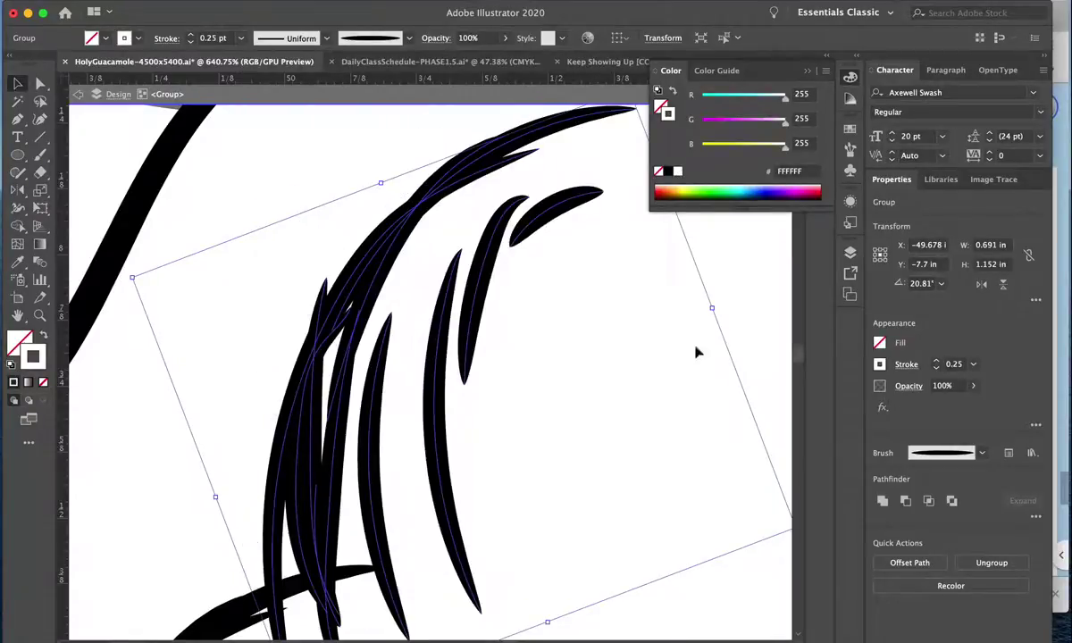
left_click(674, 93)
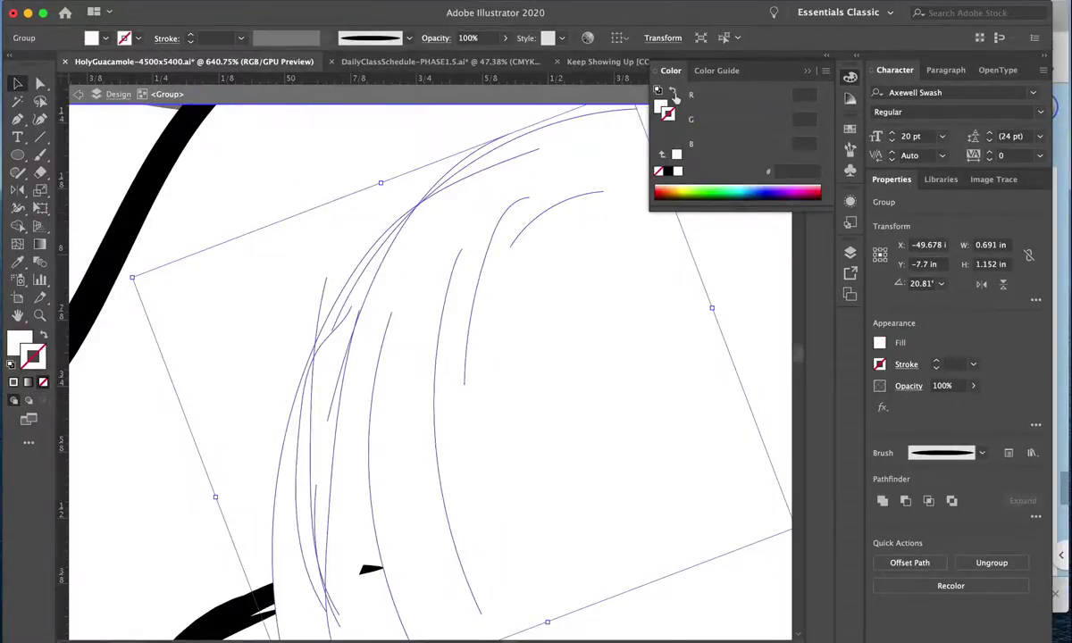
left_click(674, 93)
left_click(674, 93)
Inside the avocado group, delete the highlight strokes and reposition the pit.
scroll(483, 267, "down", 5)
key("ctrl+shift+a")
scroll(453, 336, "up", 1)
double_click(454, 335)
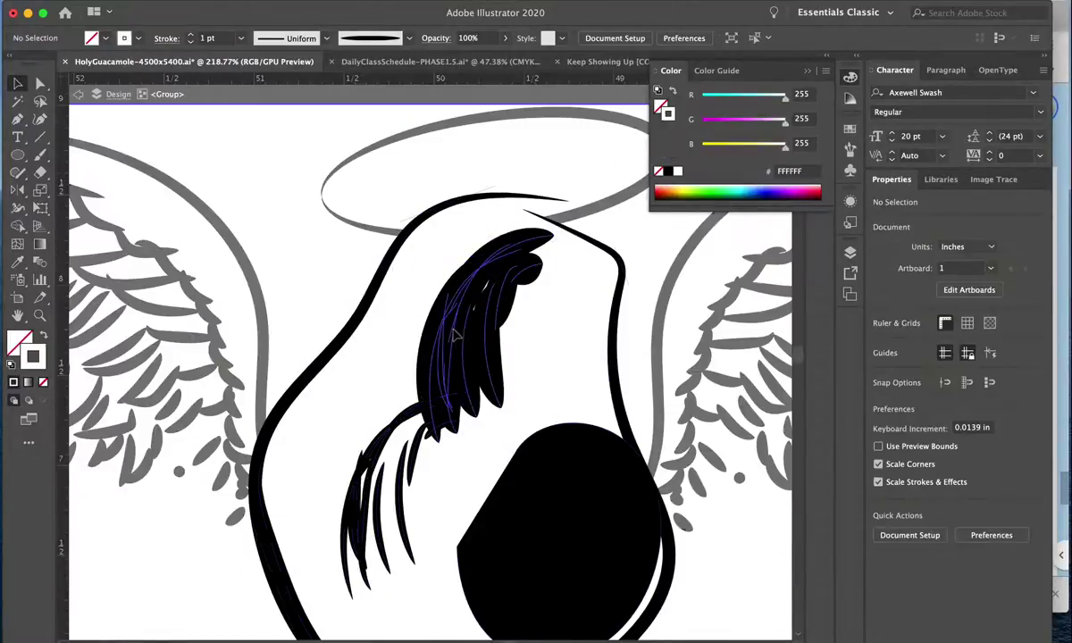
key("Delete")
mouse_move(546, 507)
left_mouse_down()
mouse_move(440, 490)
mouse_move(539, 525)
left_mouse_up()
left_click_drag(317, 356, 429, 482)
key("Delete")
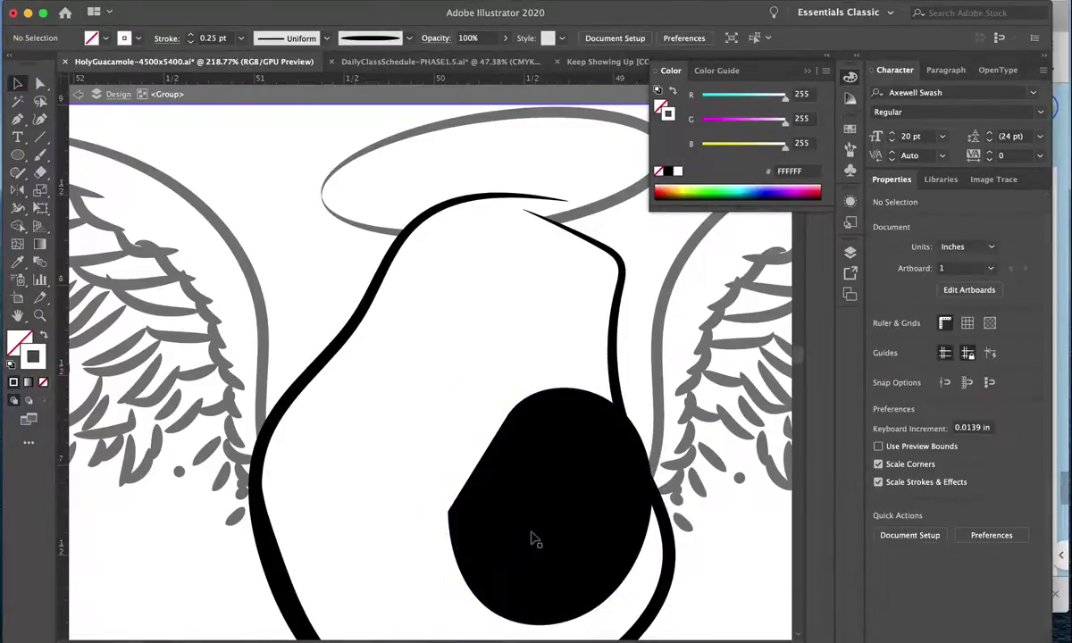
left_click_drag(531, 538, 445, 521)
Restore the highlight strokes and move the cluster to the artboard's lower left.
key("ctrl+0")
double_click(235, 543)
key("ctrl+z")
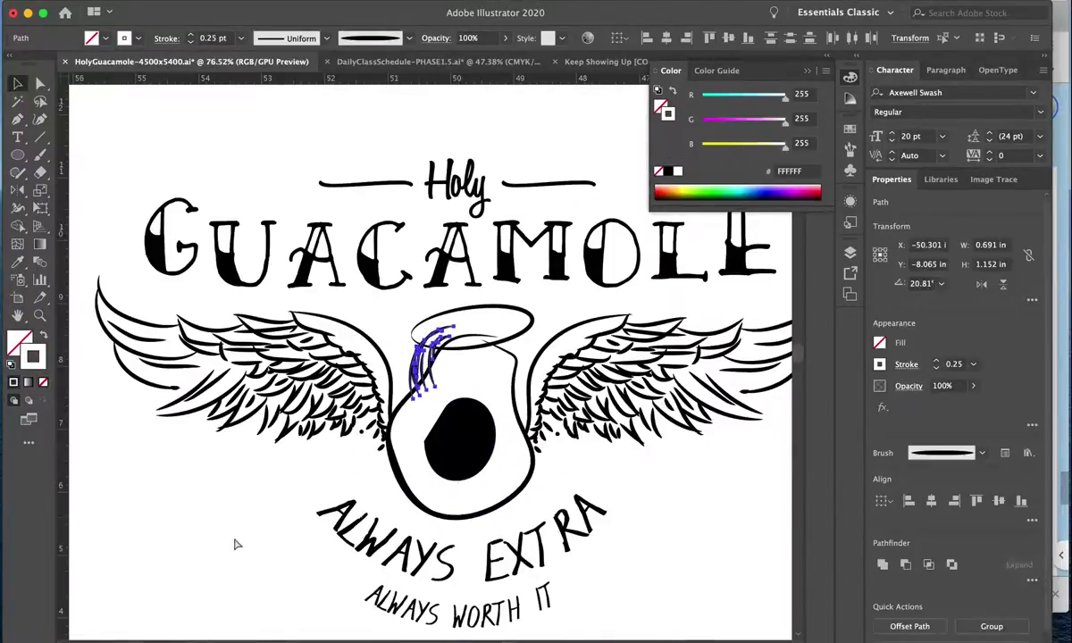
left_click_drag(420, 349, 157, 541)
left_click(393, 446)
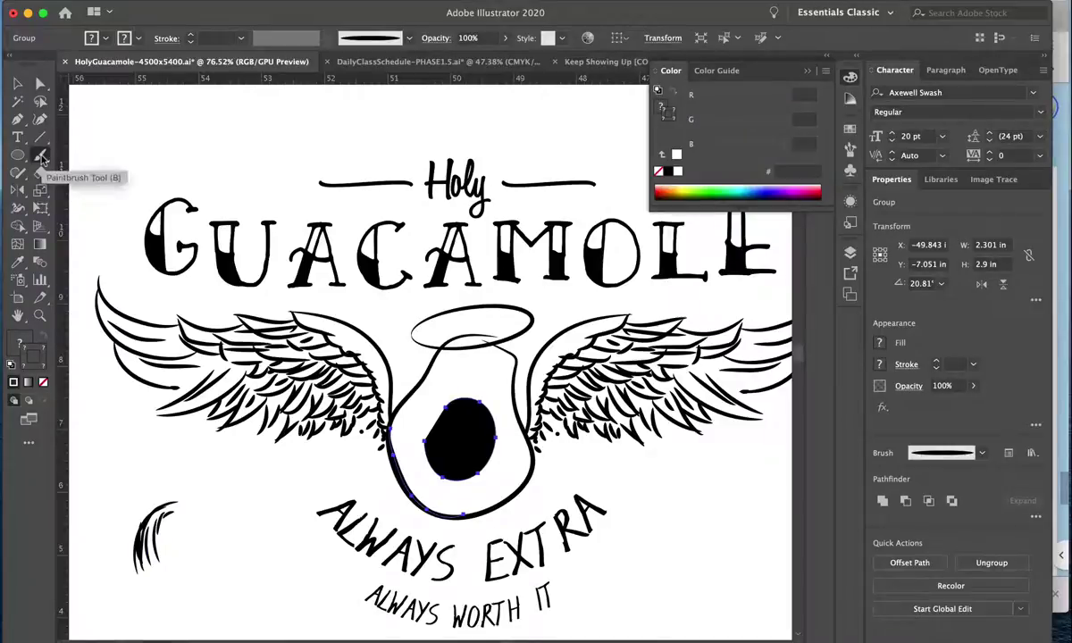
Deselect all, take the Paintbrush tool, and set a white stroke at 0.25 pt.
left_click(87, 134)
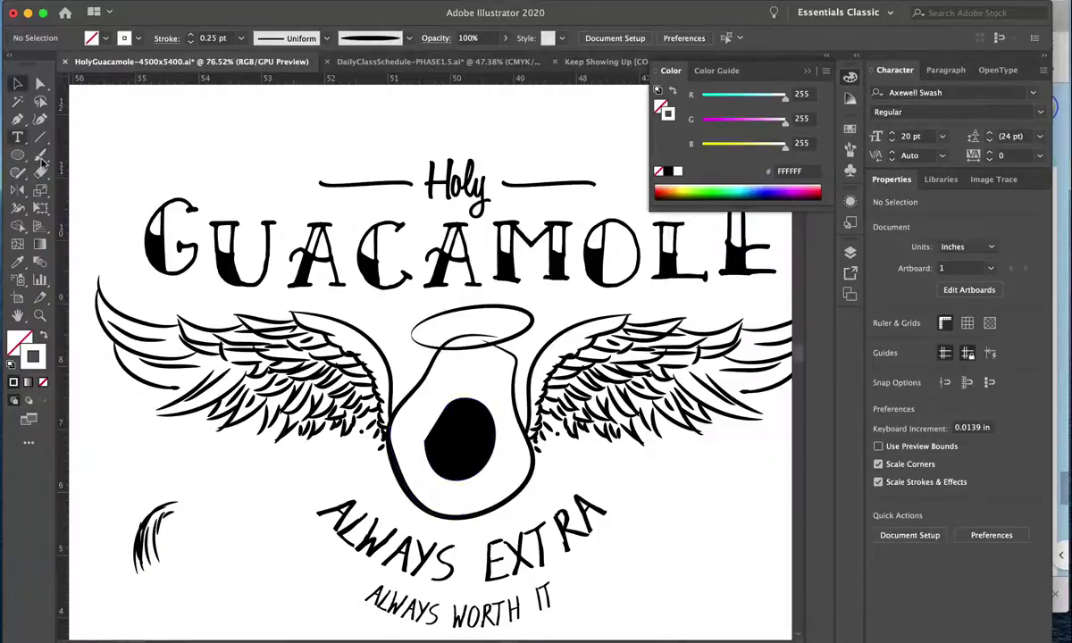
left_click(40, 155)
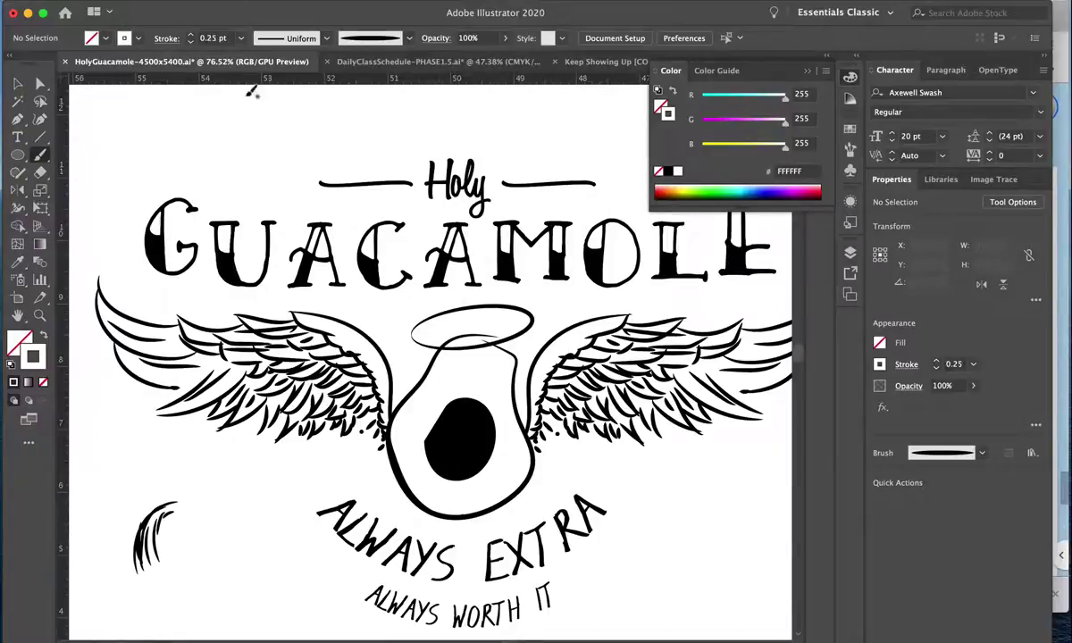
left_click(125, 38)
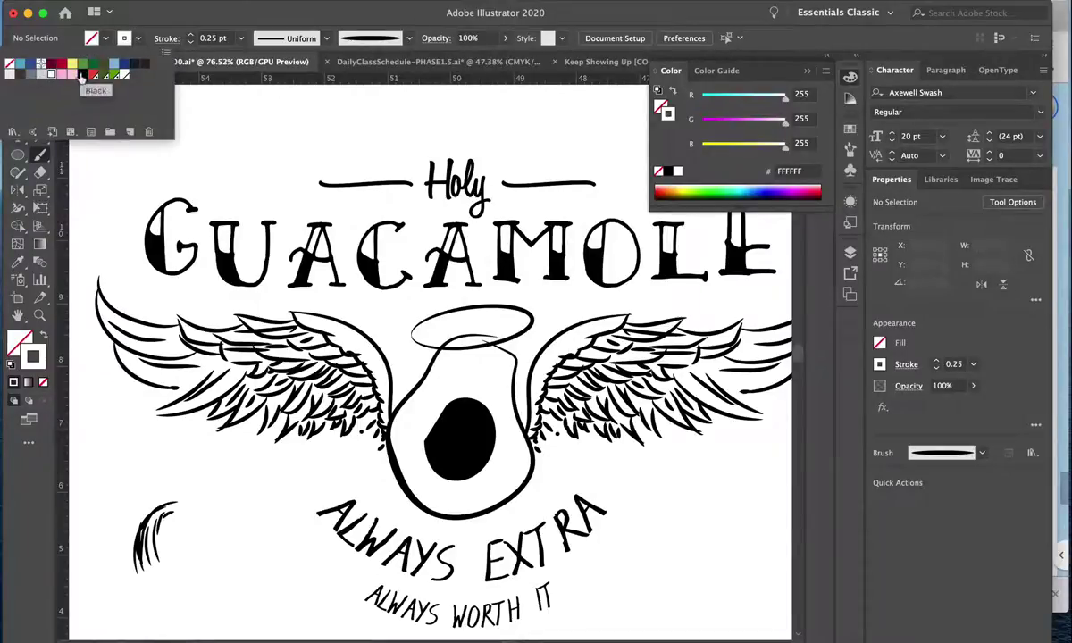
left_click(81, 75)
left_click(50, 75)
left_click(454, 406)
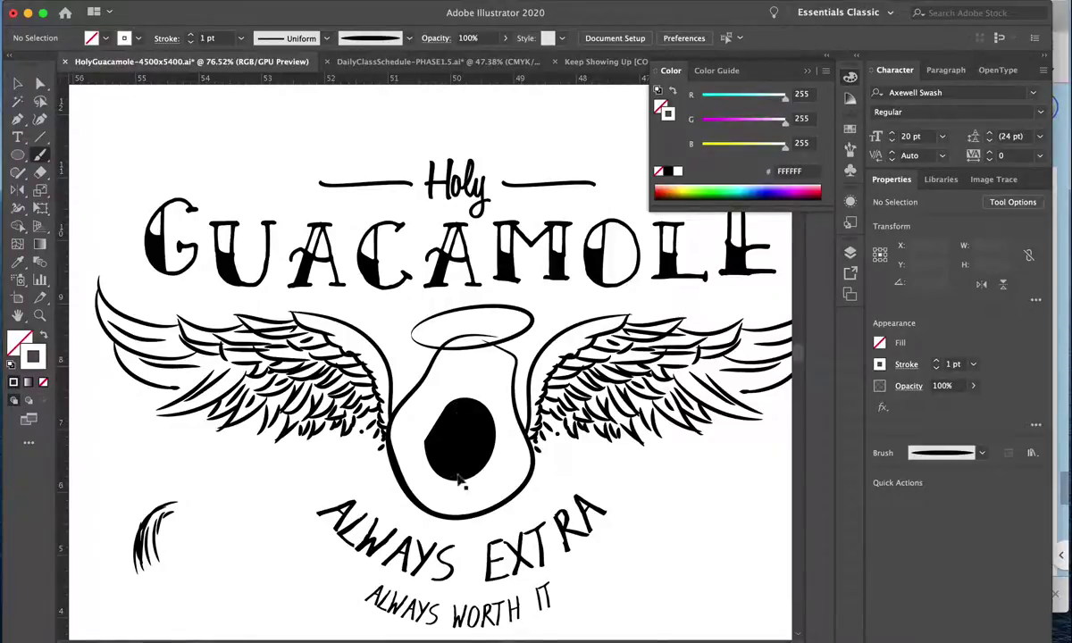
left_click_drag(458, 480, 451, 411)
Try out brushes, including the 5 pt. Round and a tapered calligraphic brush.
left_click(106, 38)
left_click(137, 38)
left_click(380, 38)
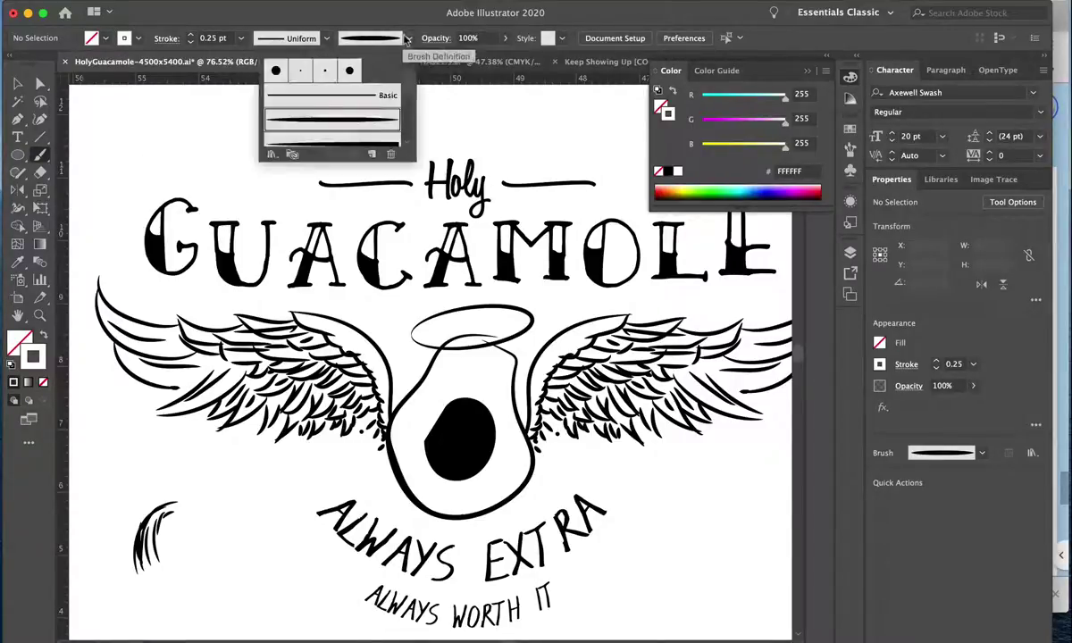
left_click(301, 75)
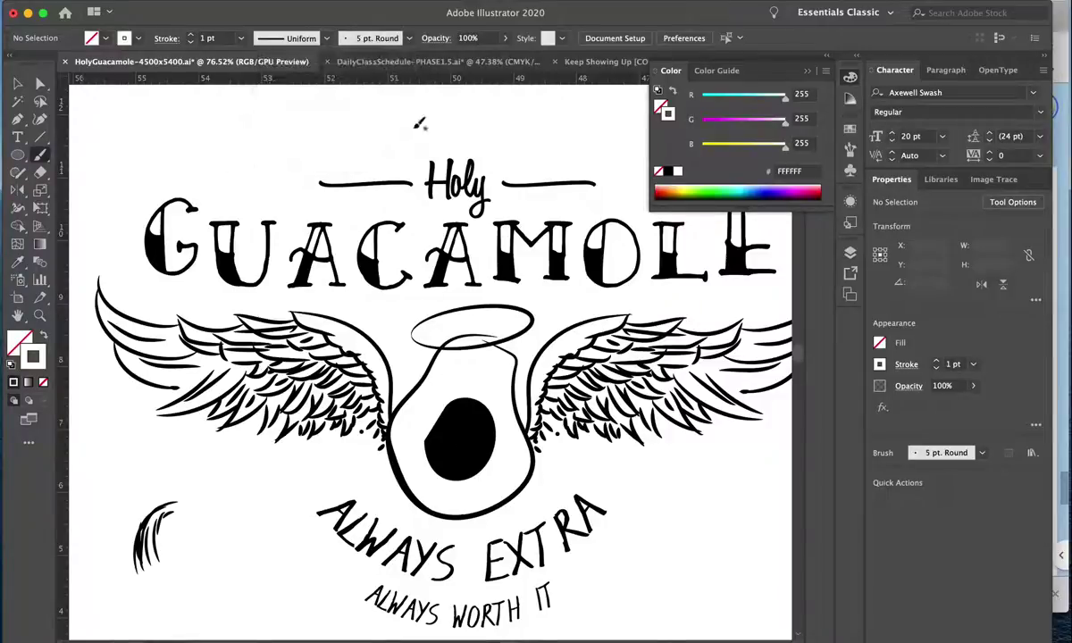
left_click(409, 38)
left_click(313, 111)
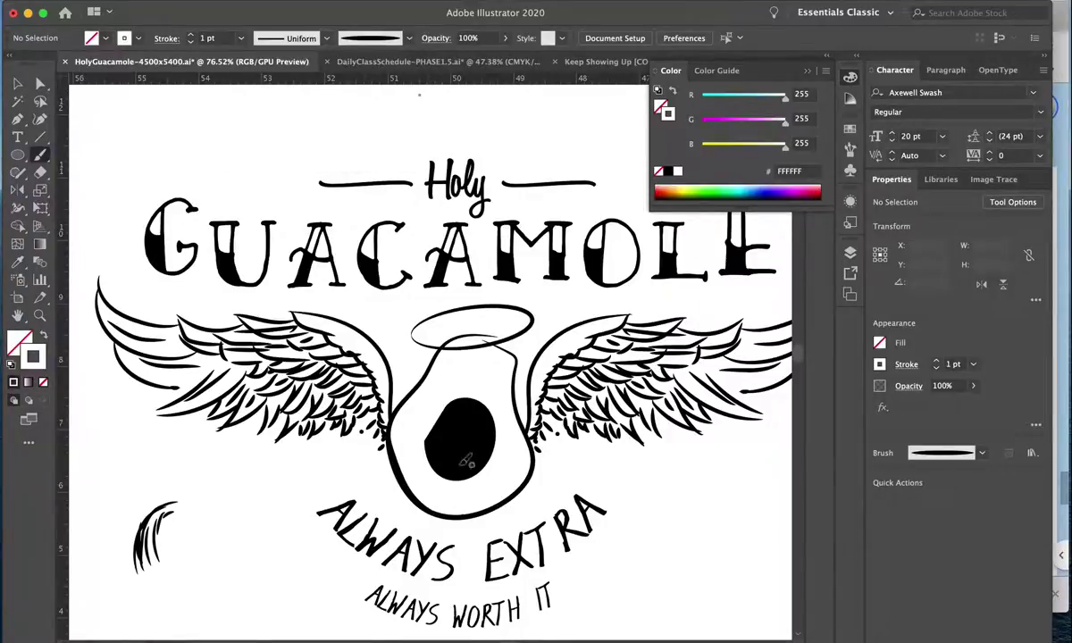
left_click(409, 39)
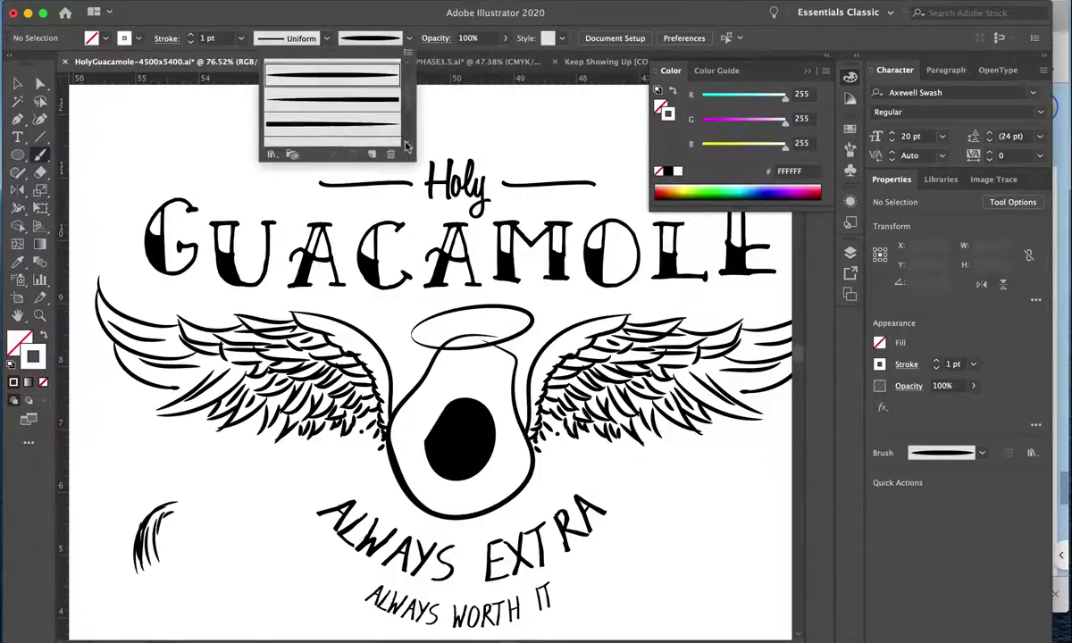
scroll(404, 145, "down", 3)
scroll(405, 69, "up", 3)
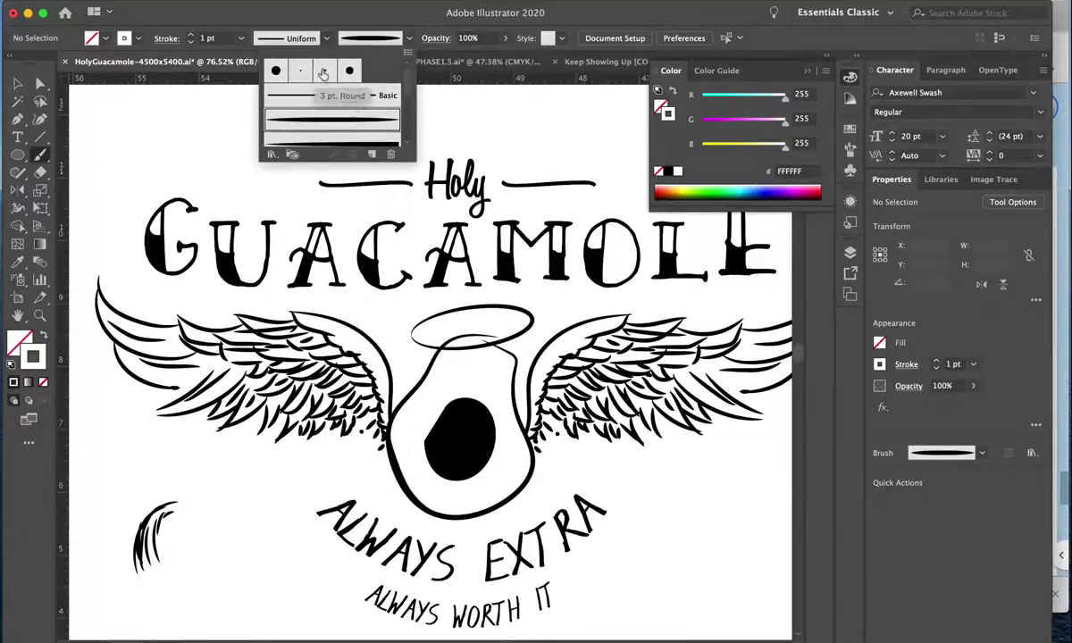
left_click(464, 454)
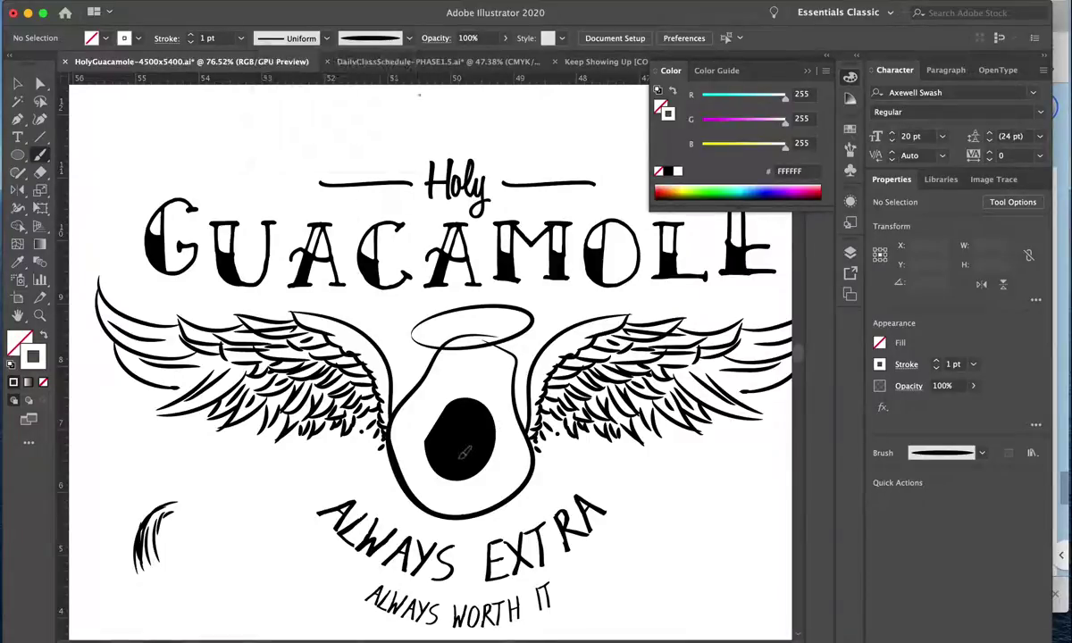
left_click(409, 37)
left_click(373, 95)
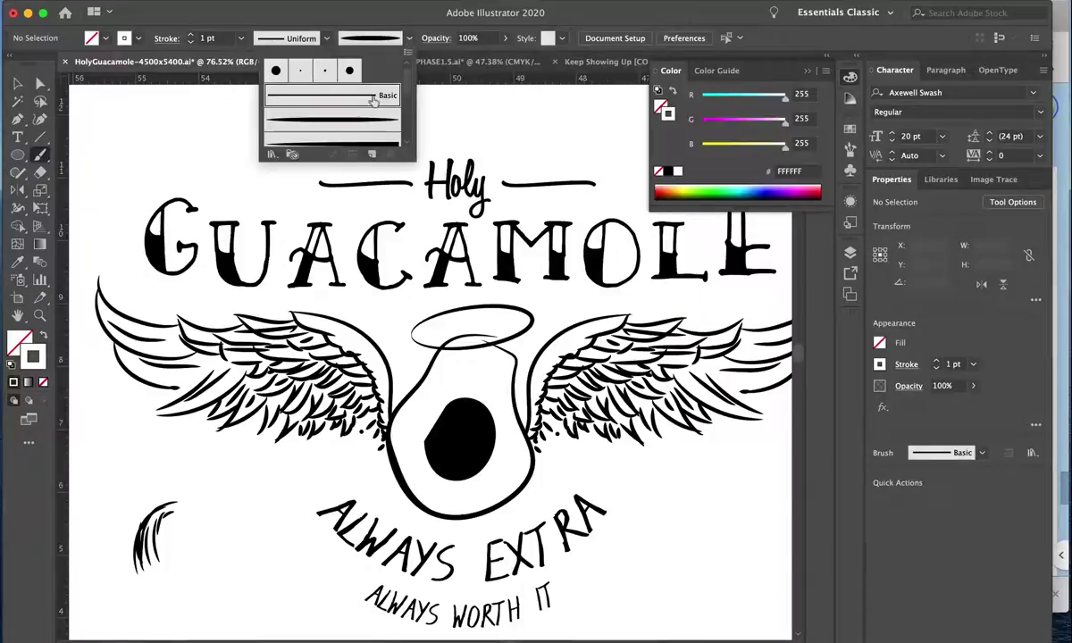
Settle on the 5 pt. Round brush with a tapered ellipse width profile.
left_click(277, 72)
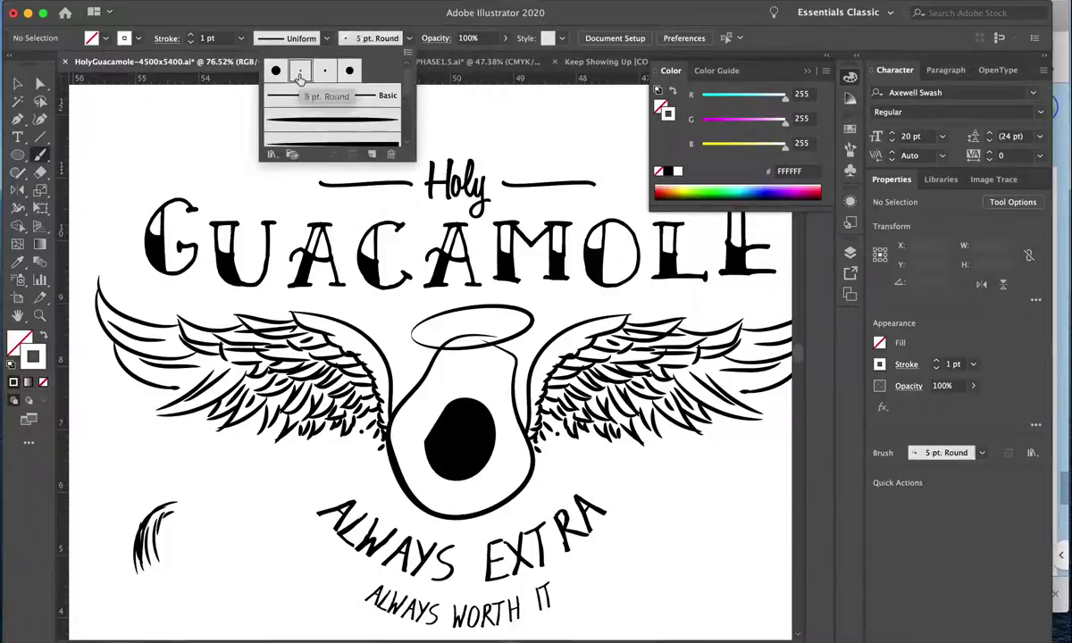
left_click(241, 37)
left_click(215, 39)
left_click(304, 37)
left_click(286, 85)
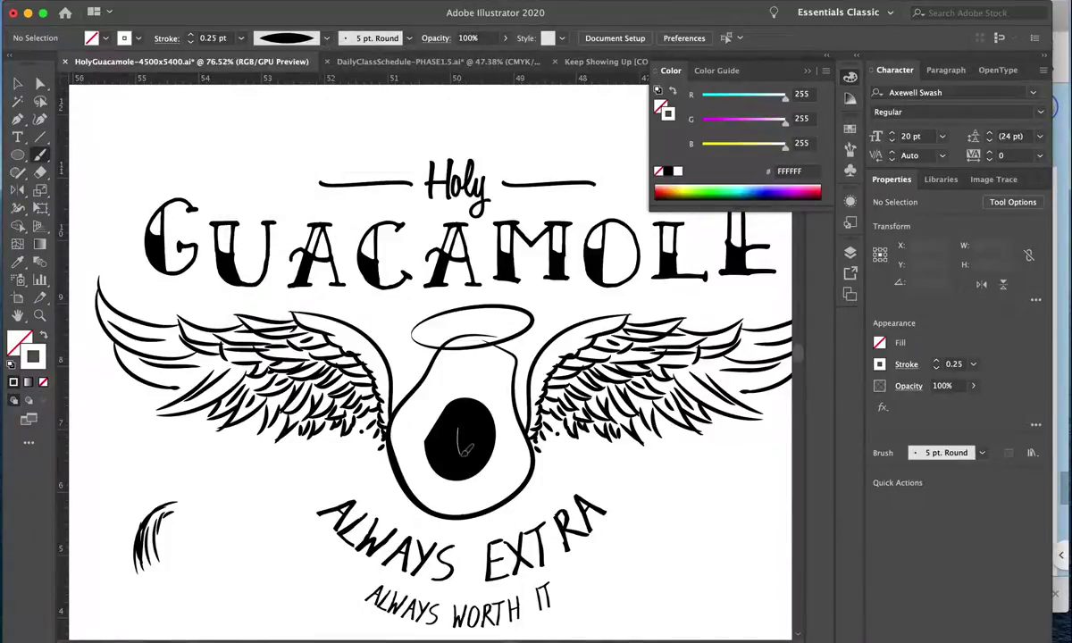
Zoom in on the pit and test white strokes with a one-sided tapered profile, undoing them.
scroll(469, 445, "up", 3)
left_click_drag(409, 319, 404, 473)
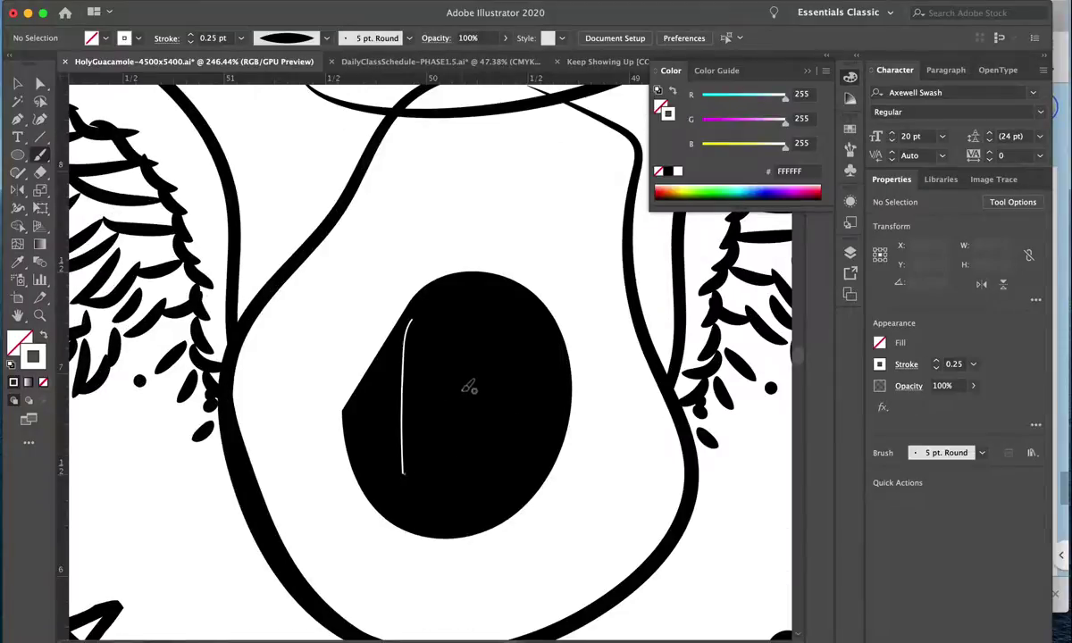
key("ctrl+z")
left_click(308, 40)
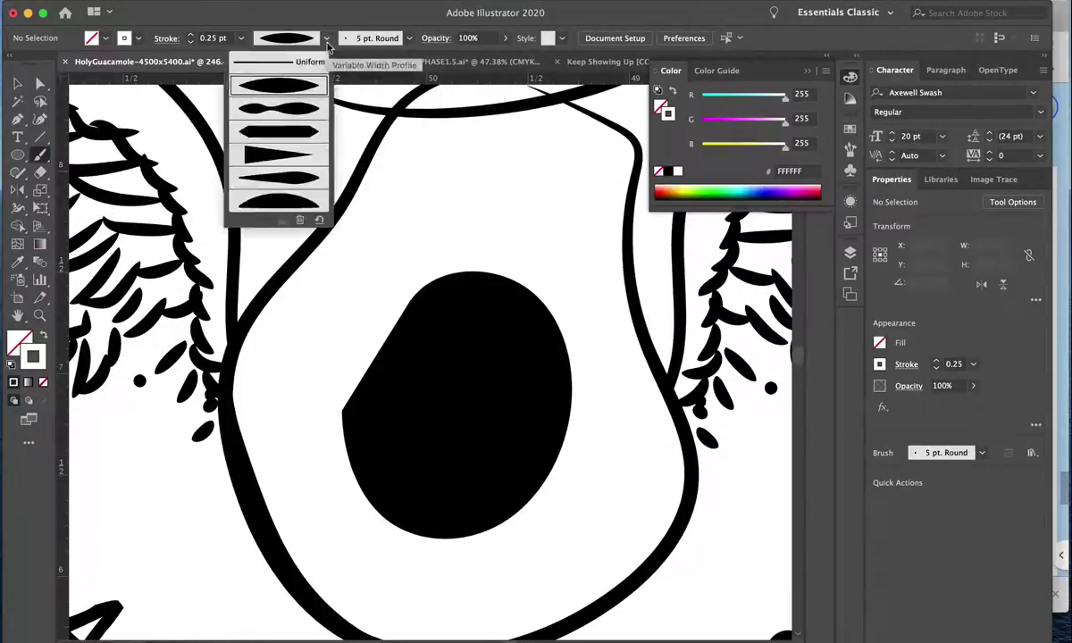
left_click(278, 169)
left_click_drag(398, 297, 359, 467)
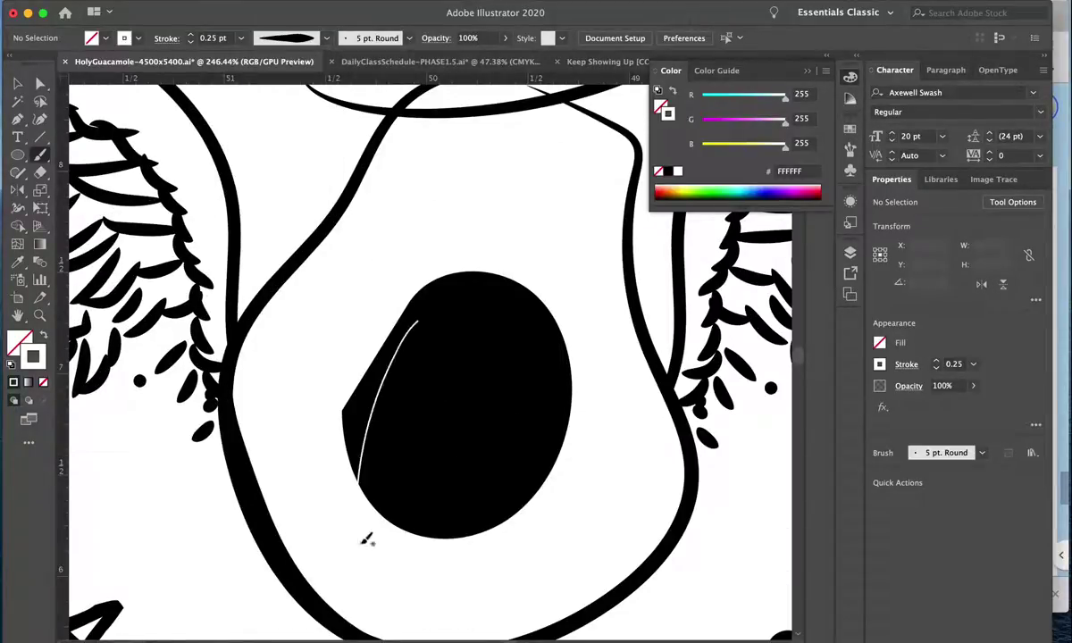
key("ctrl+z")
left_click_drag(386, 339, 392, 455)
key("ctrl+z")
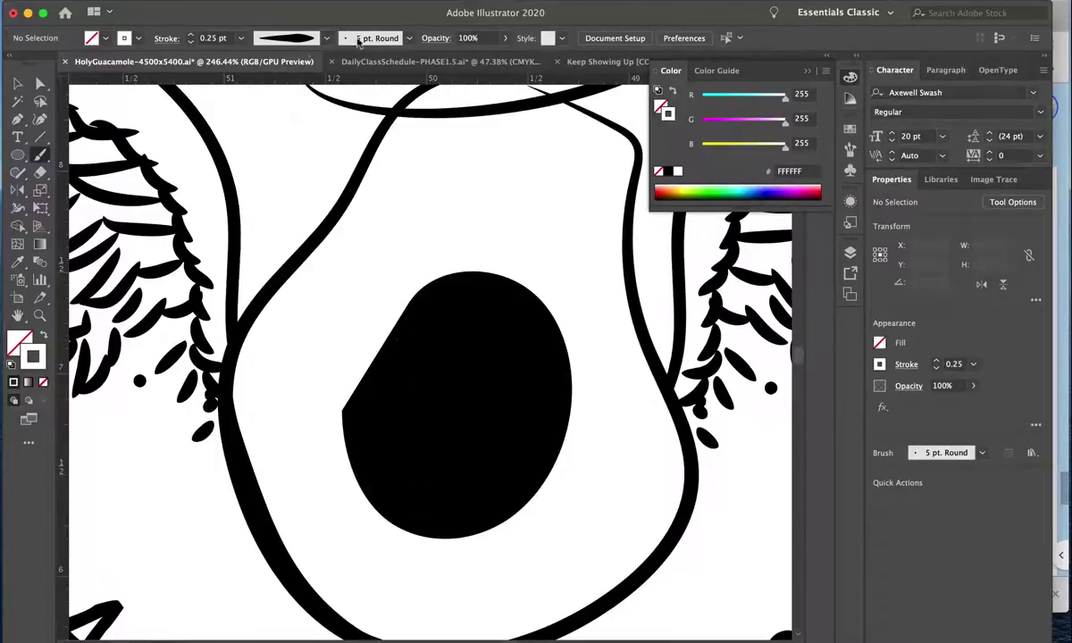
Switch to the 3 pt. Round brush and test several white highlights, undoing each.
left_click(408, 38)
left_click(324, 71)
left_click_drag(389, 338, 393, 438)
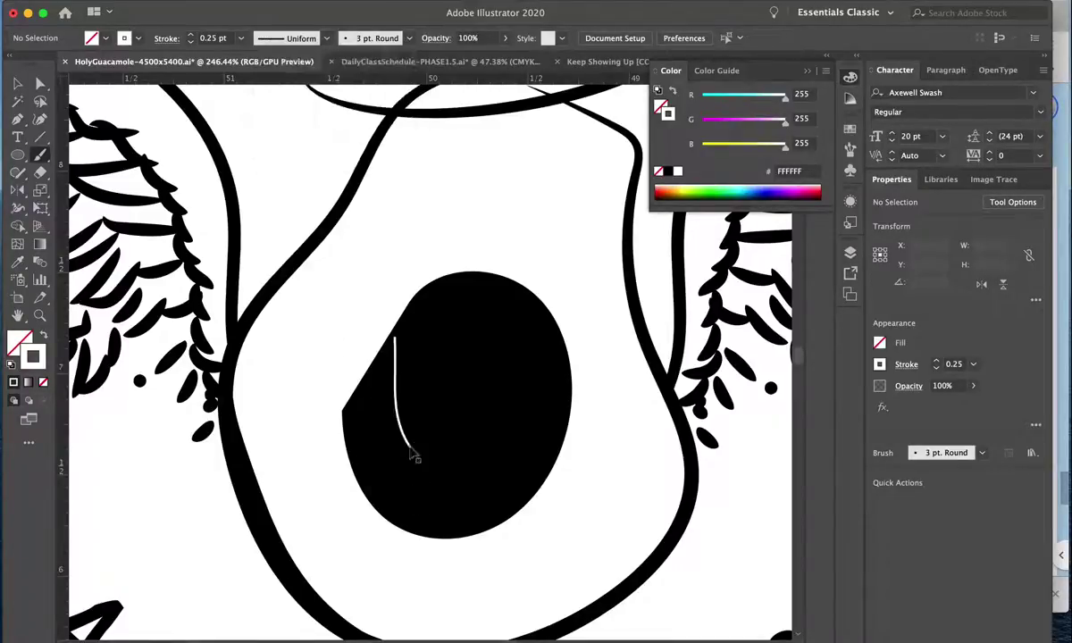
key("ctrl+z")
left_click_drag(394, 299, 378, 493)
key("ctrl+z")
left_click_drag(375, 324, 389, 436)
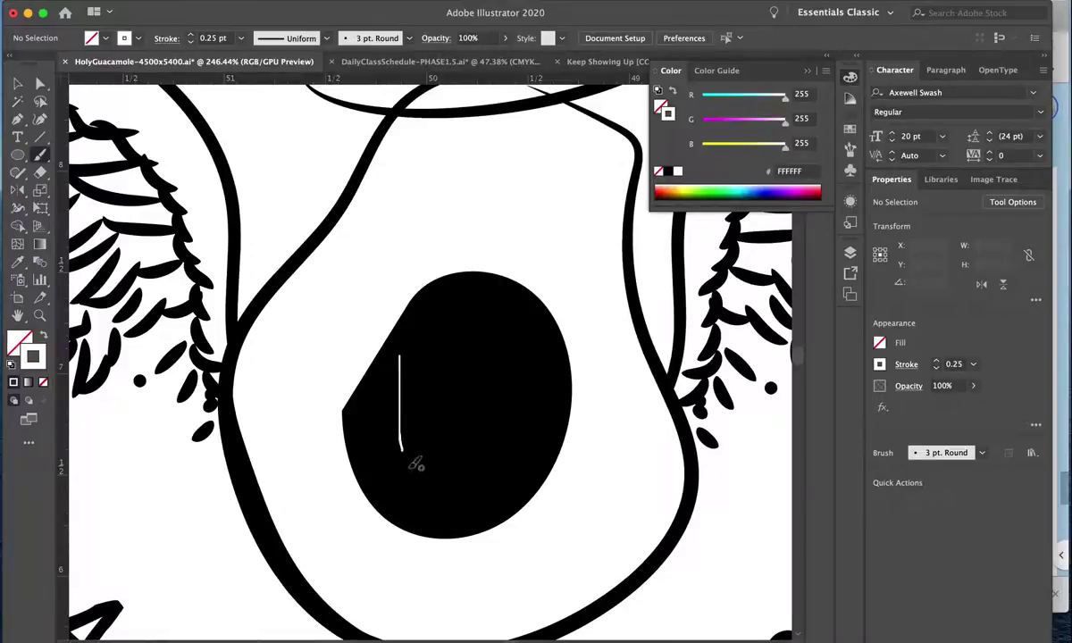
key("ctrl+z")
Apply a tapered width profile and test more highlight strokes, undoing them.
left_click(326, 39)
left_click(285, 81)
left_click_drag(430, 331, 435, 475)
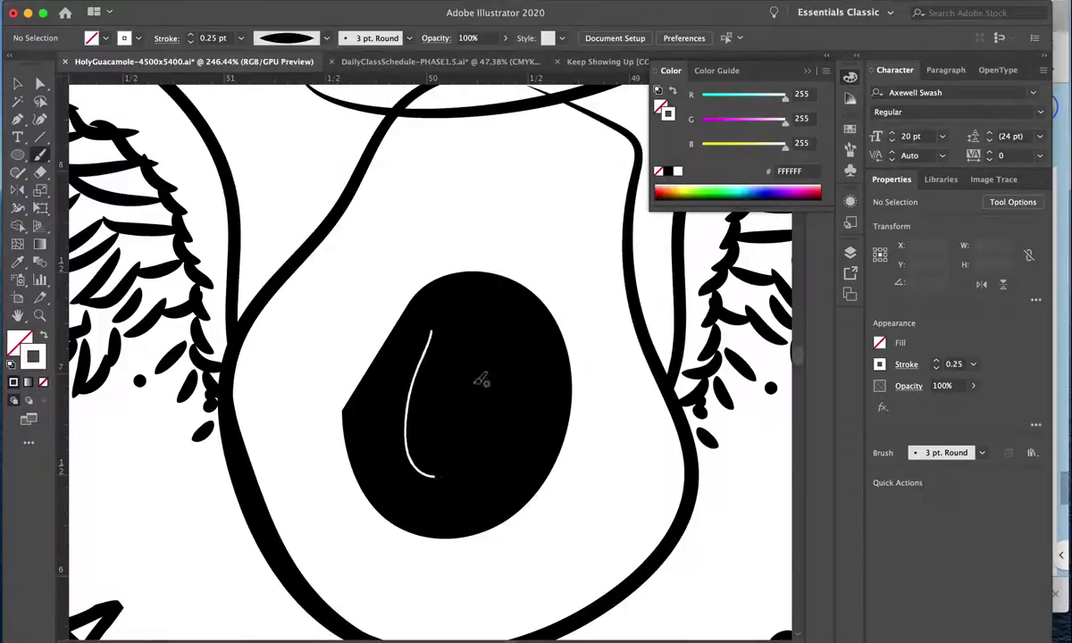
key("ctrl+z")
left_click_drag(382, 294, 358, 435)
key("ctrl+z")
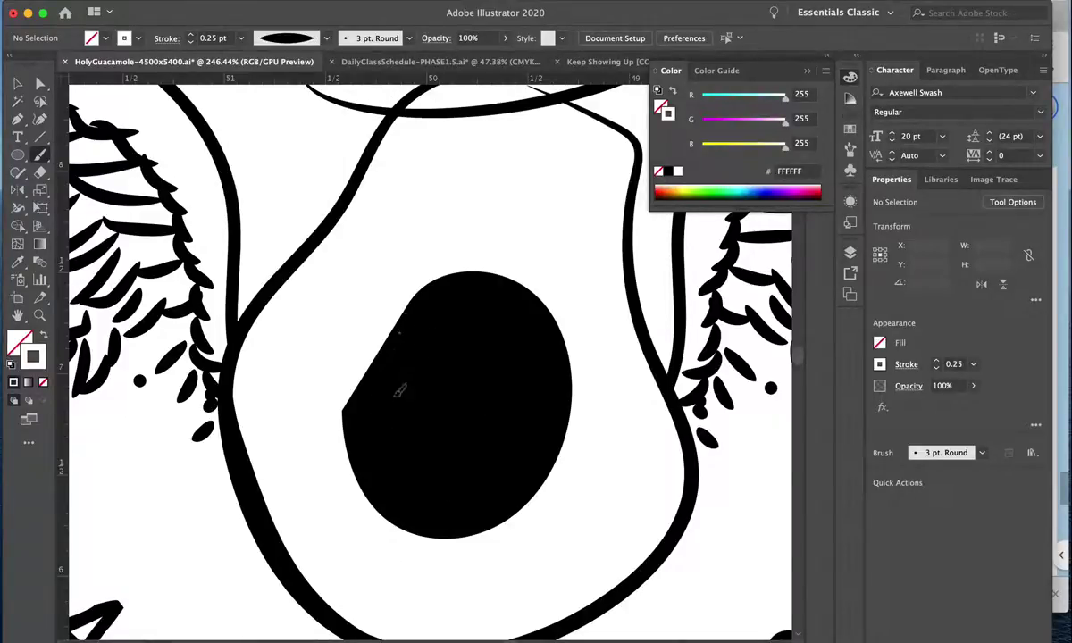
key("ctrl+z")
Paint the final curved white highlight strokes down the pit's lower-left edge.
left_click_drag(382, 312, 362, 458)
left_click_drag(389, 350, 377, 498)
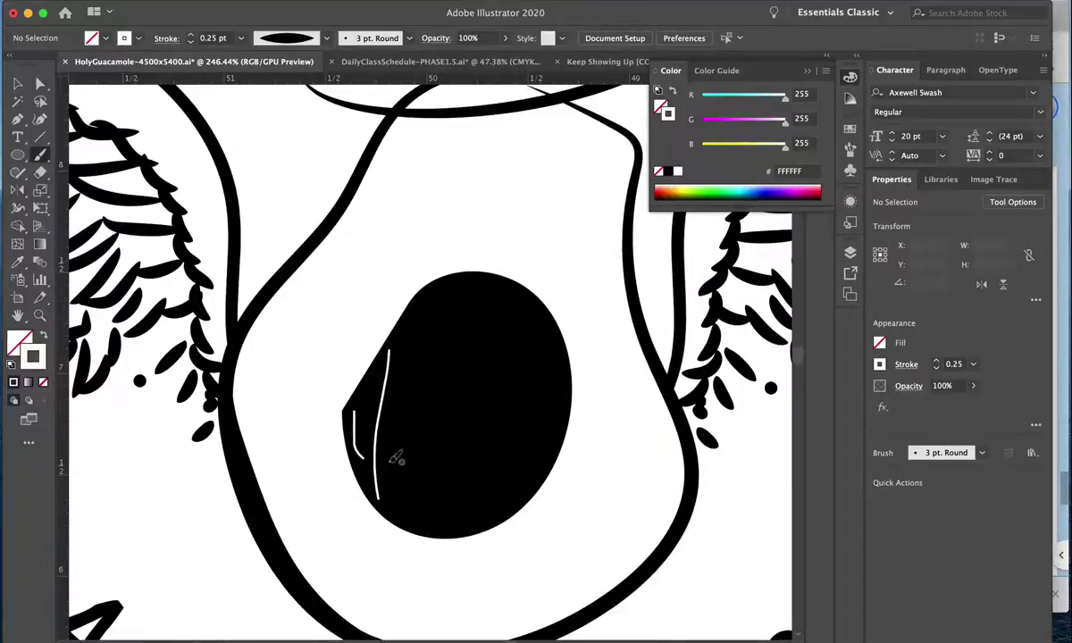
key("ctrl+z")
key("ctrl+z")
left_click_drag(388, 355, 406, 462)
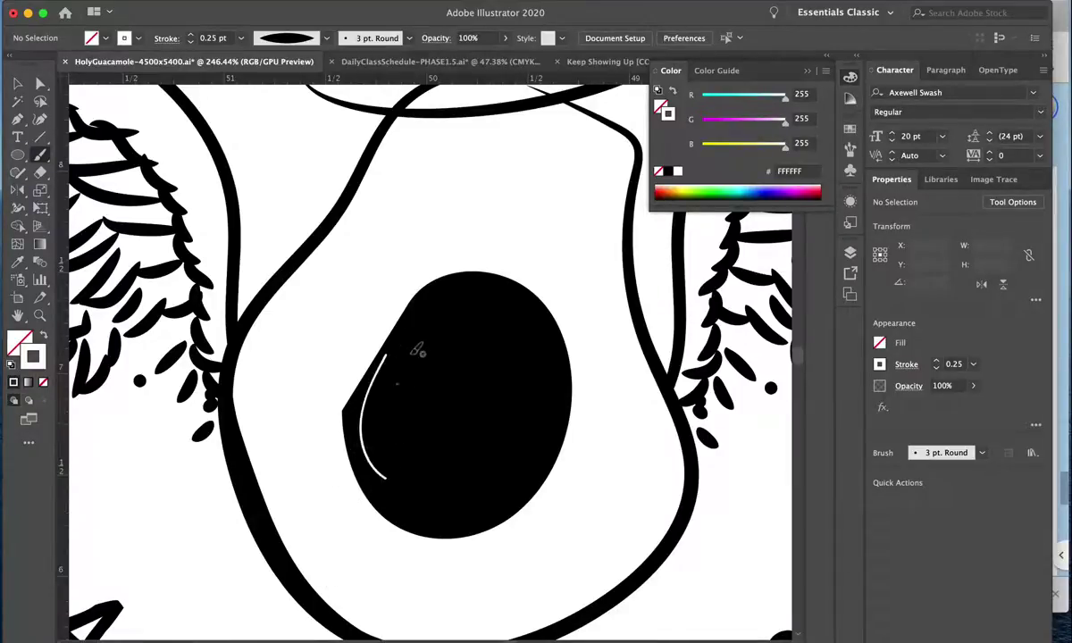
left_click_drag(409, 317, 386, 477)
left_click_drag(361, 384, 416, 482)
mouse_move(355, 352)
left_mouse_down()
mouse_move(393, 469)
mouse_move(437, 534)
left_mouse_up()
left_click_drag(347, 397, 396, 512)
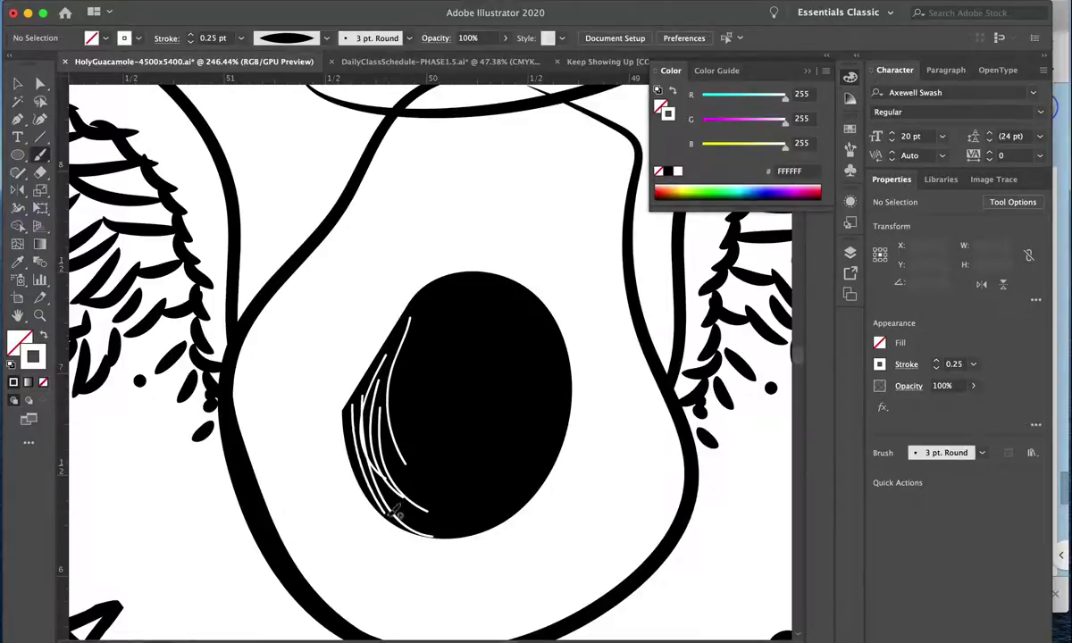
With a 1 pt tapered brush, paint black strokes to round out the pit's upper-left edge.
left_click(391, 37)
left_click(359, 111)
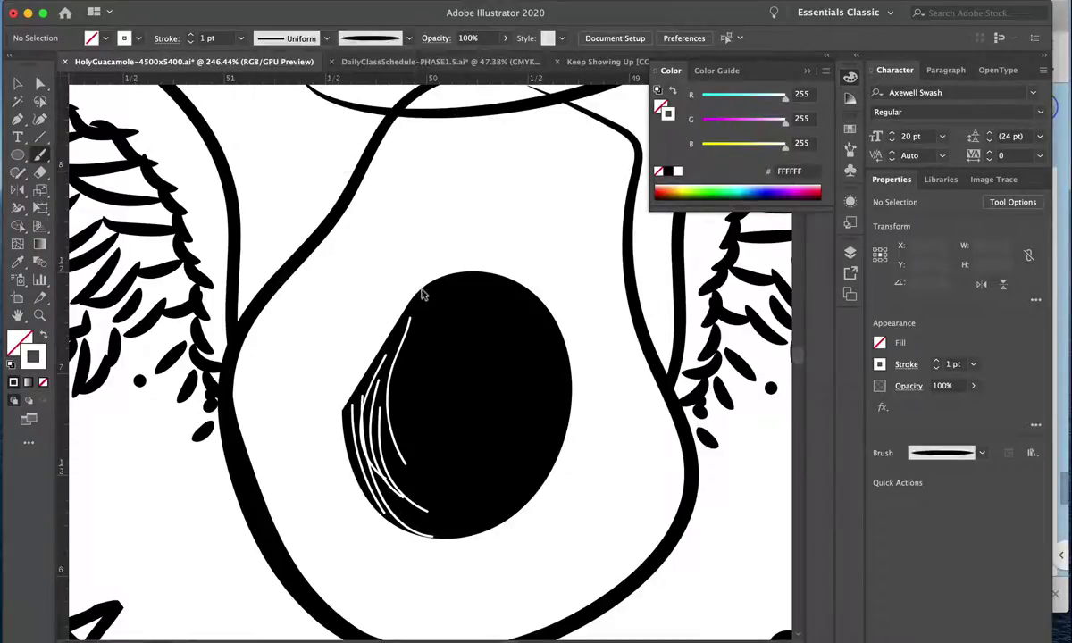
left_click_drag(410, 288, 344, 397)
left_click_drag(398, 275, 348, 393)
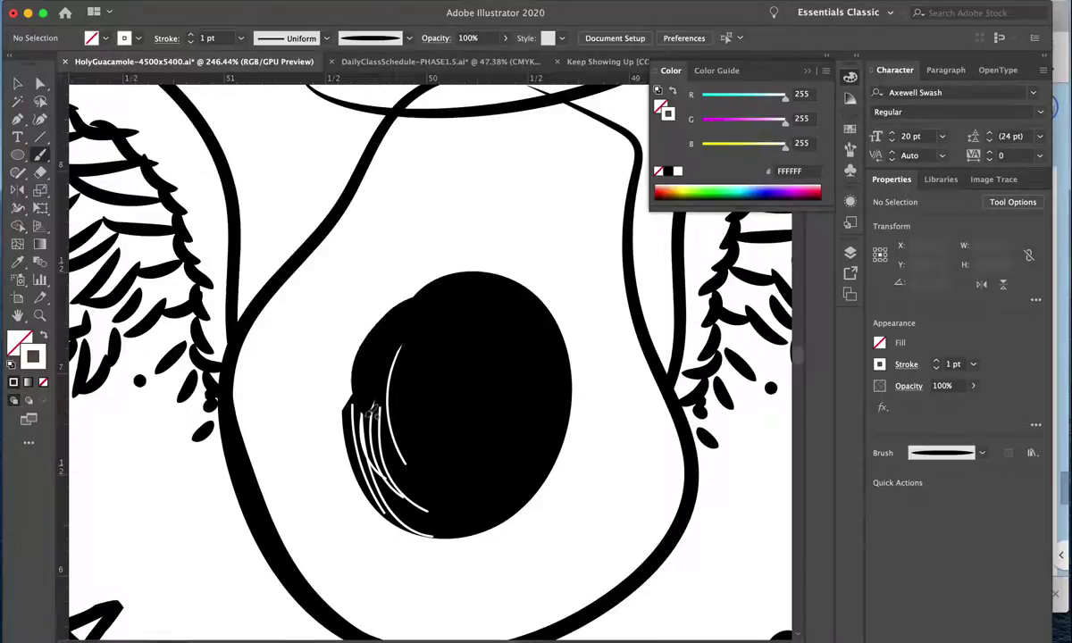
left_click_drag(439, 283, 365, 429)
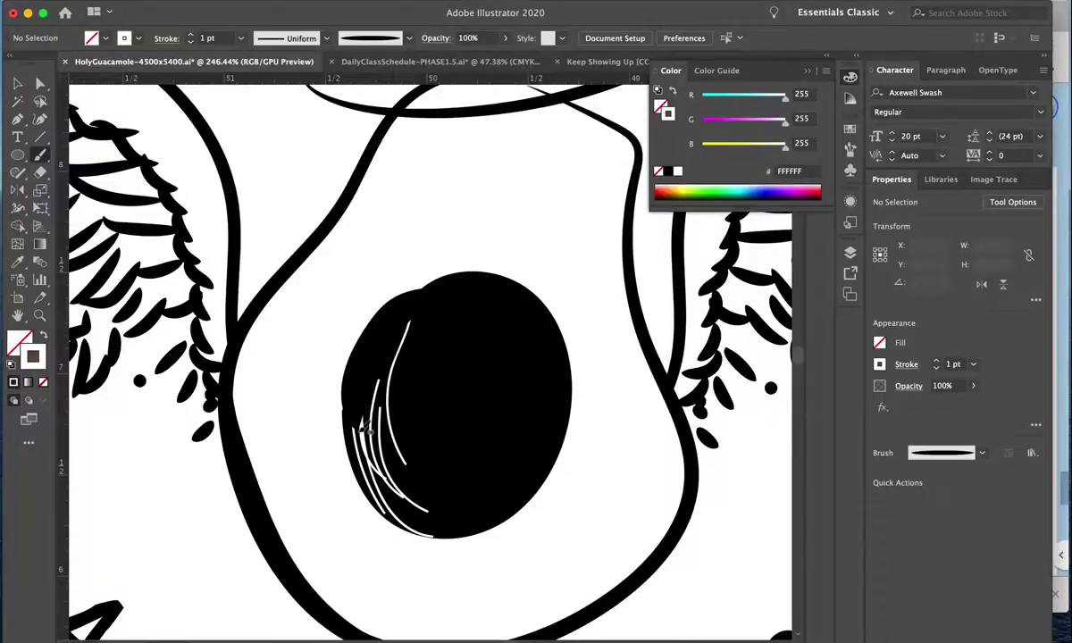
Select a highlight stroke on the pit and nudge it slightly upward.
left_click(17, 83)
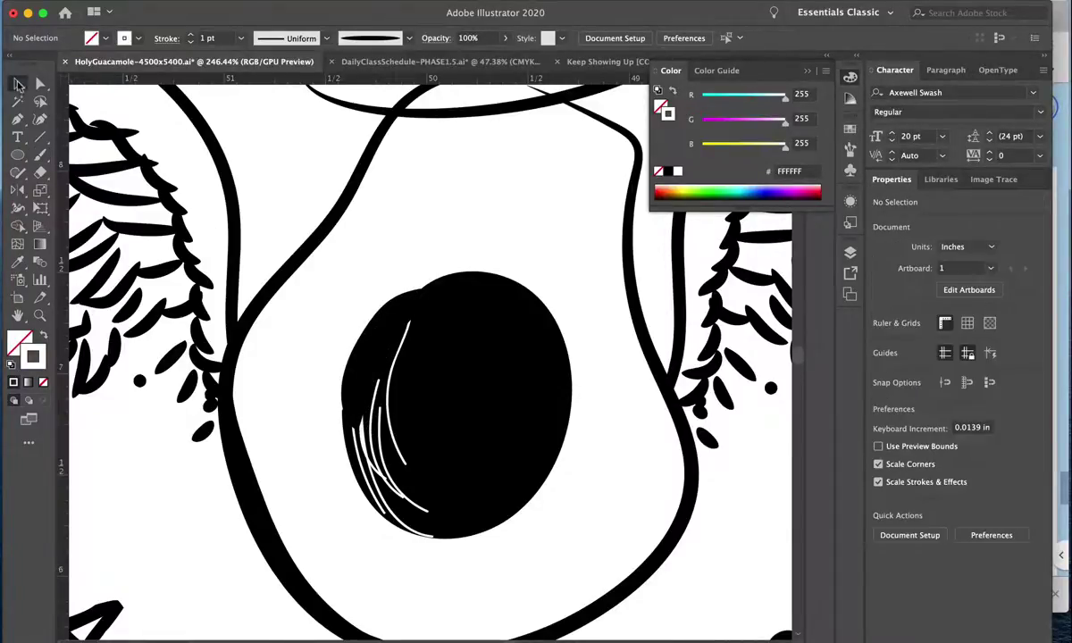
left_click(473, 380)
left_click(393, 330)
left_click_drag(388, 326, 388, 323)
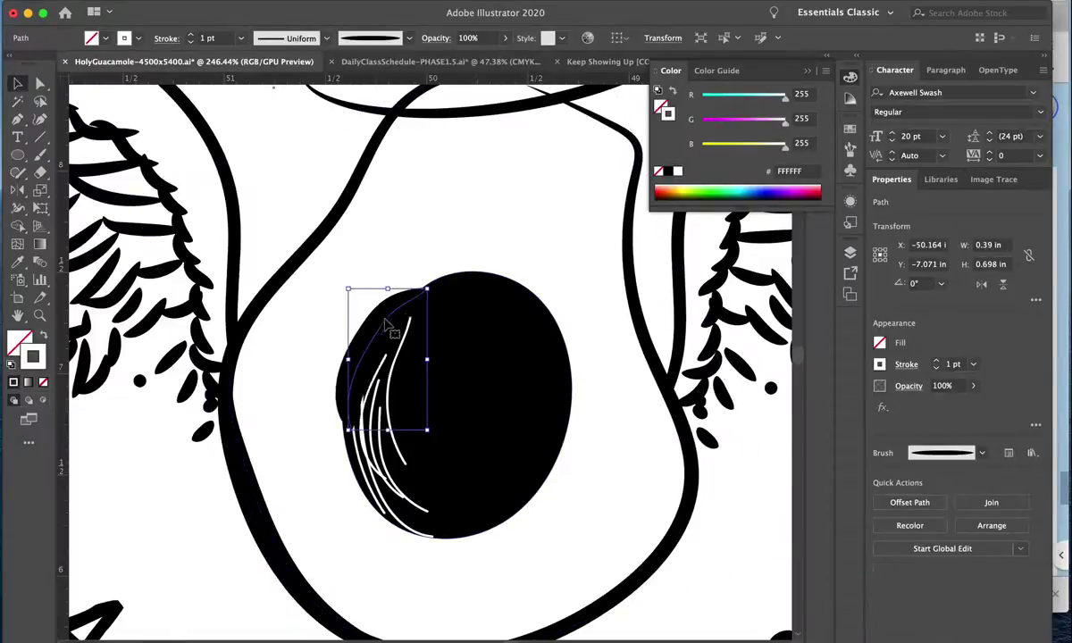
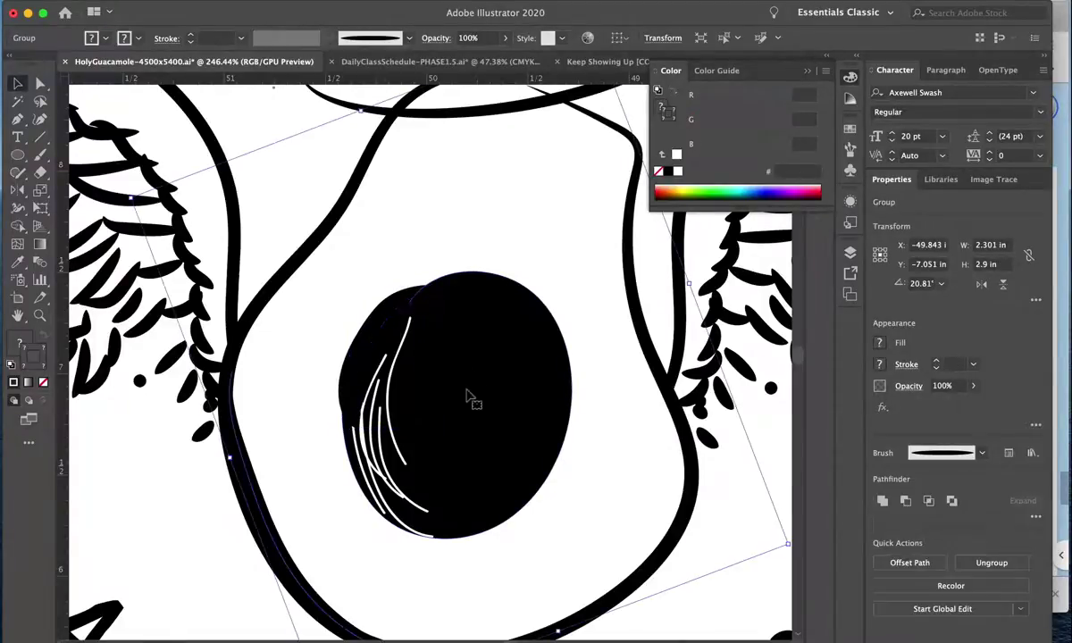
Isolate the black avocado pit path for editing.
double_click(380, 321)
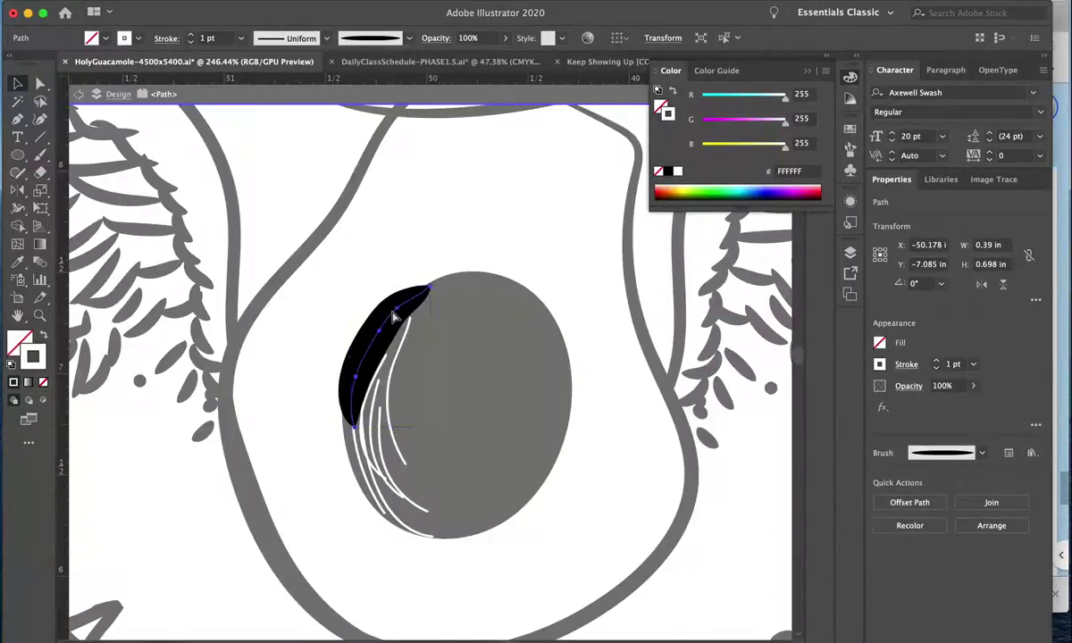
double_click(436, 227)
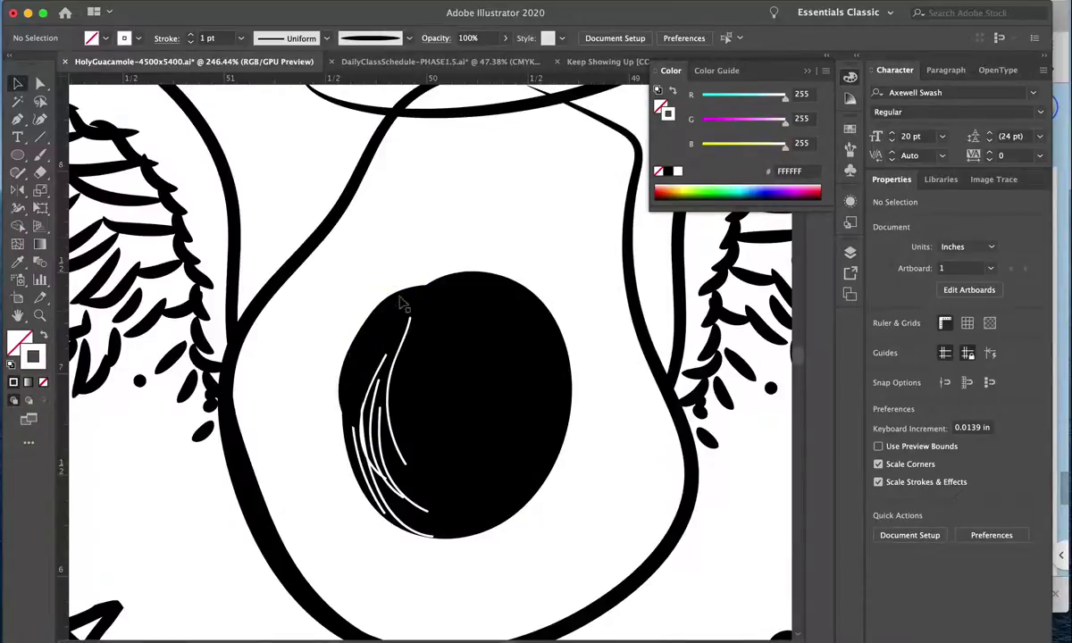
left_click(504, 346)
double_click(453, 324)
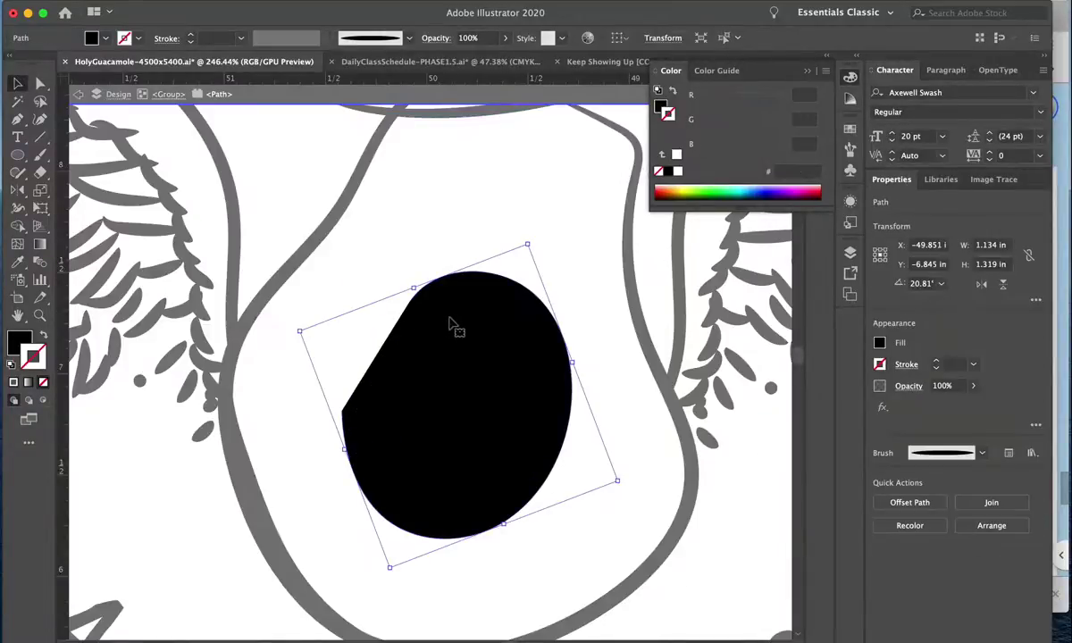
Draw a new ellipse, then rotate, move and enlarge it to cover the tilted pit.
left_click(17, 154)
left_click_drag(453, 306, 655, 564)
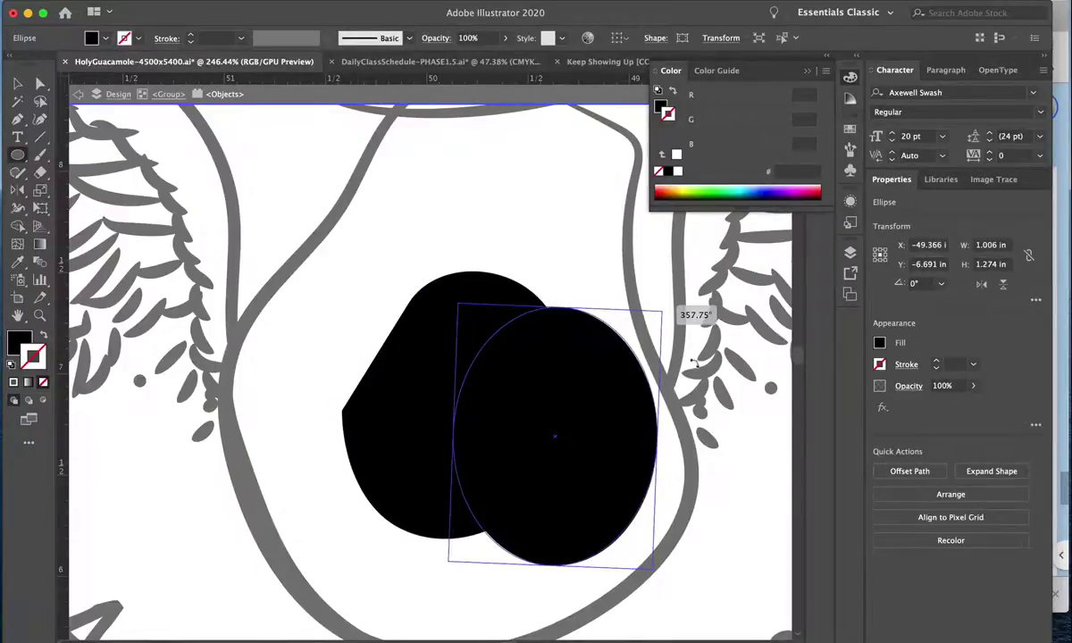
left_click_drag(662, 307, 704, 361)
key("v")
left_click_drag(562, 385, 462, 339)
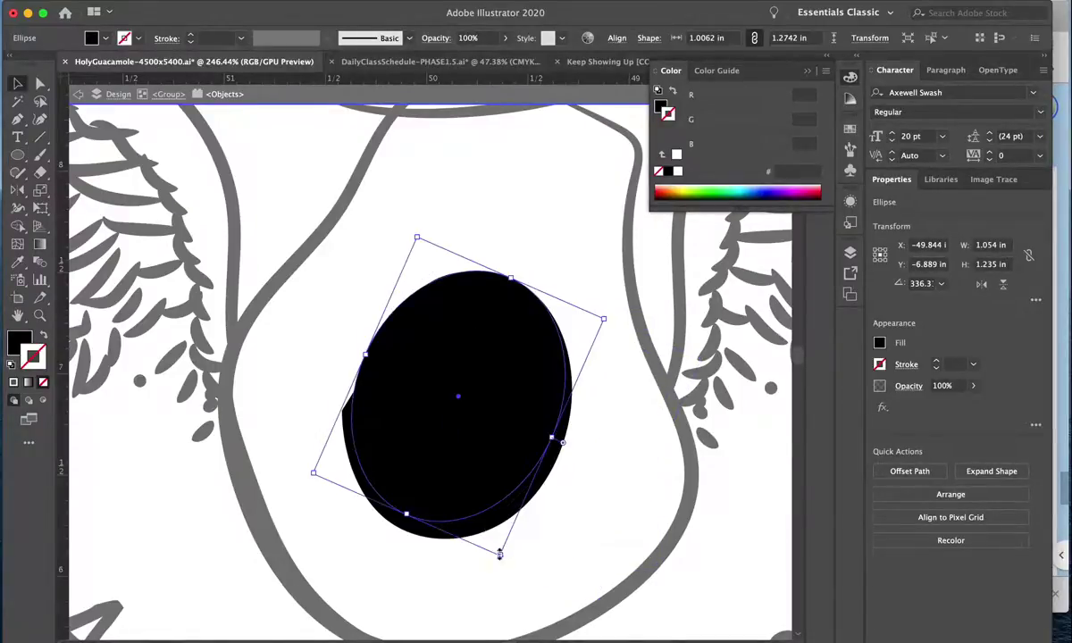
left_click_drag(502, 550, 507, 579)
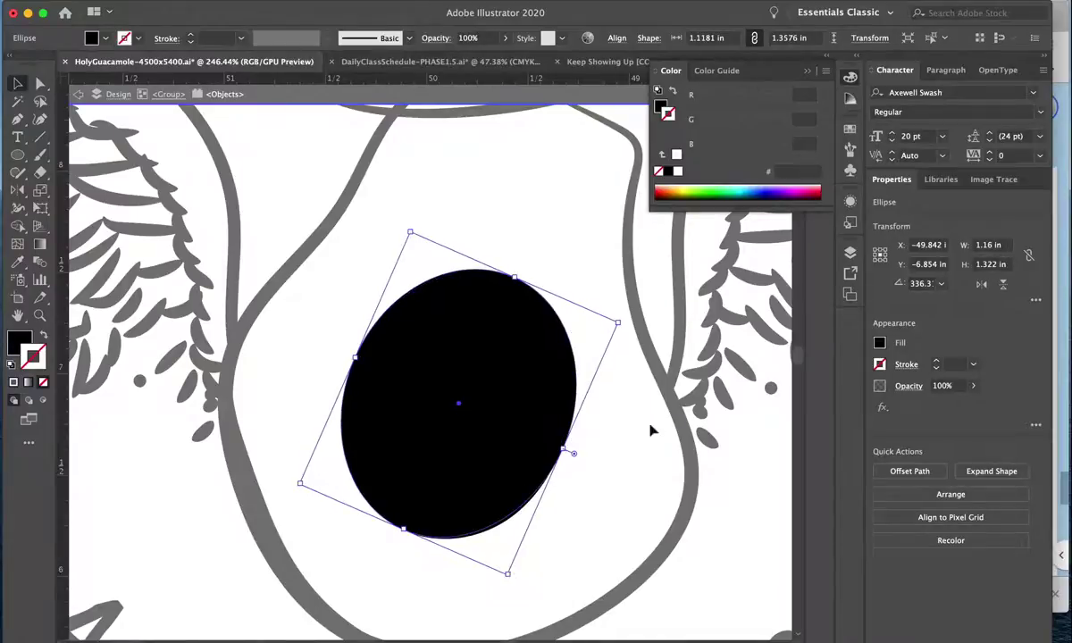
Exit pit isolation, check the pit ellipse sits beneath the white highlight strokes, and fit the artboard.
left_click(477, 411)
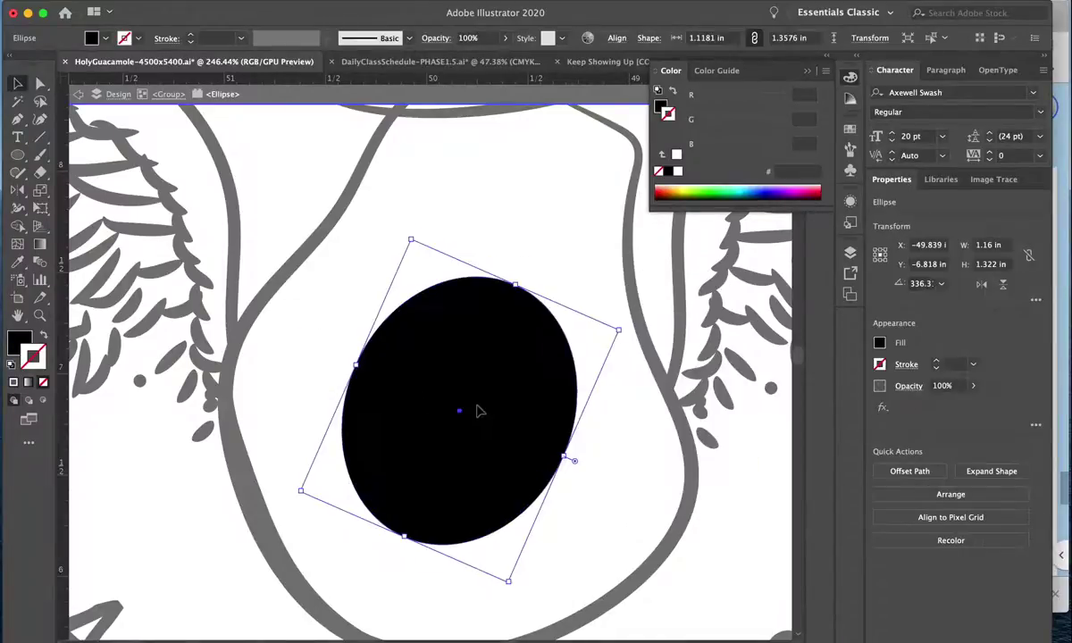
double_click(611, 503)
left_click(420, 406)
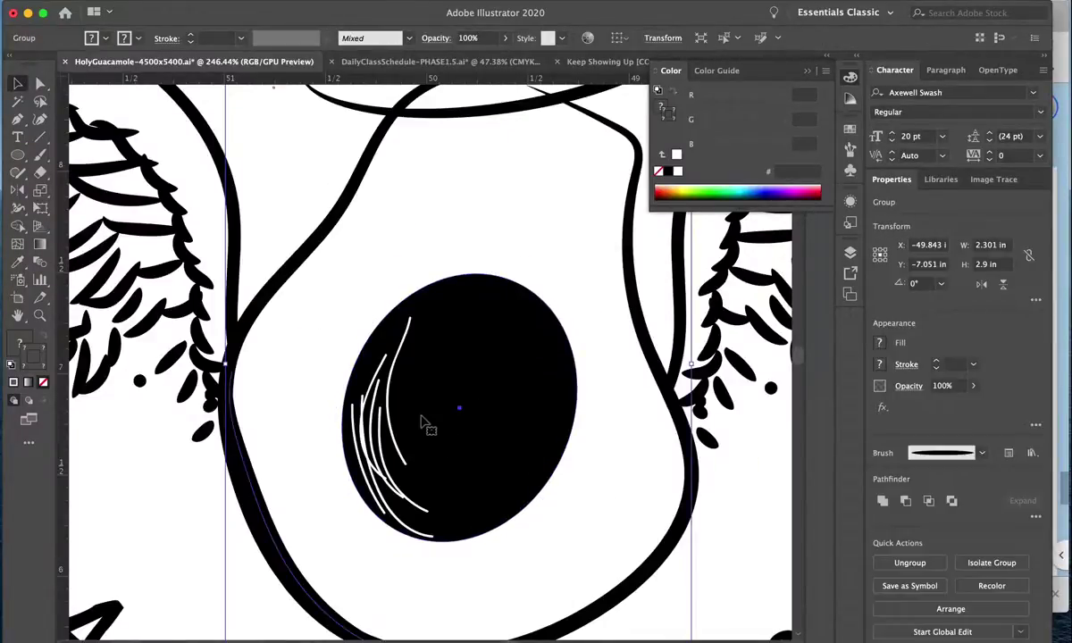
left_click(423, 423)
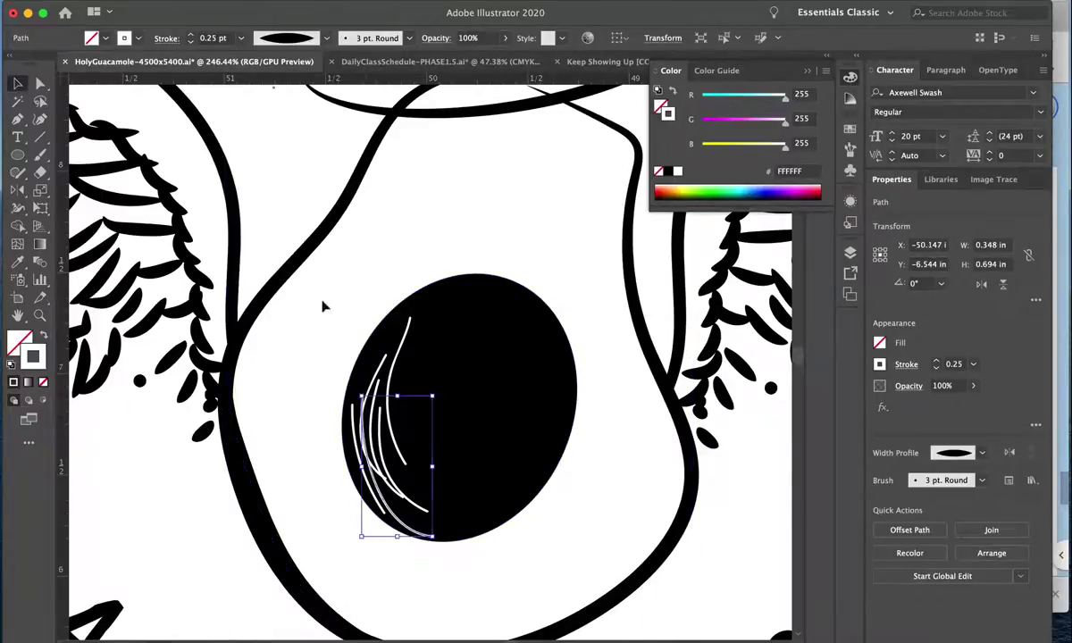
left_click(323, 346, "shift")
left_click(495, 340, "shift")
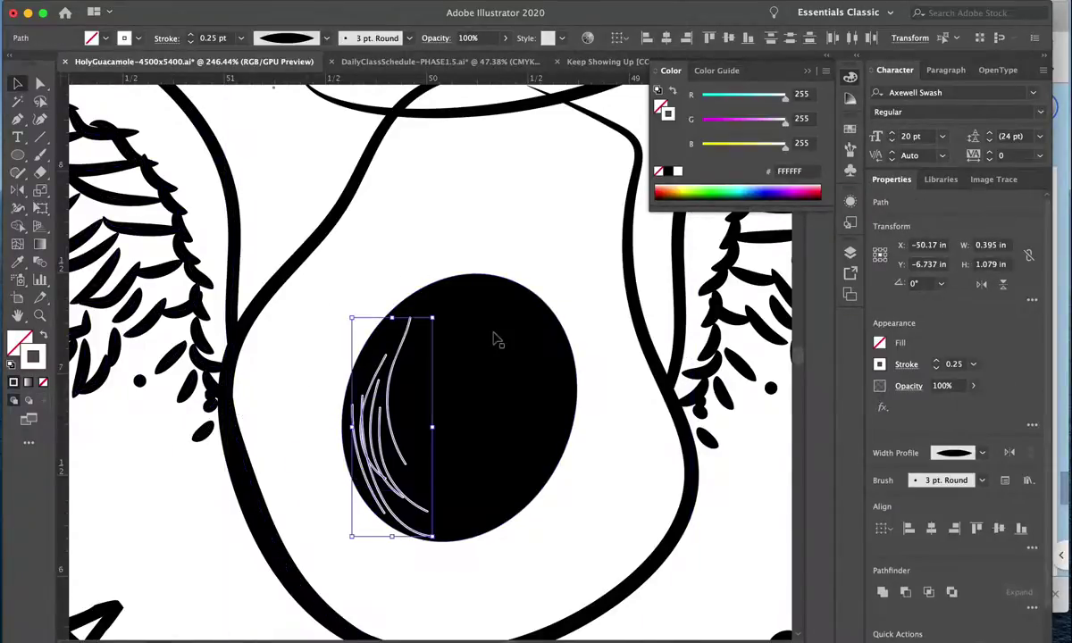
key("ctrl+shift+a")
key("ctrl+0")
left_click(187, 299)
Scale up the first G of GUACAMOLE inside the isolated lettering group, then exit isolation.
double_click(186, 294)
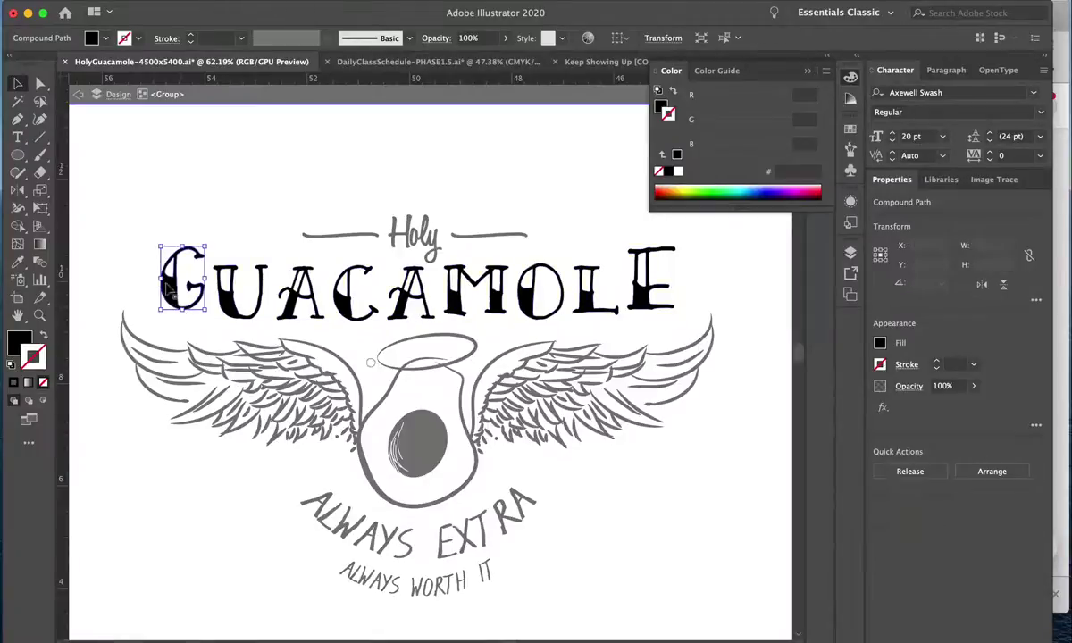
left_click_drag(150, 241, 147, 238)
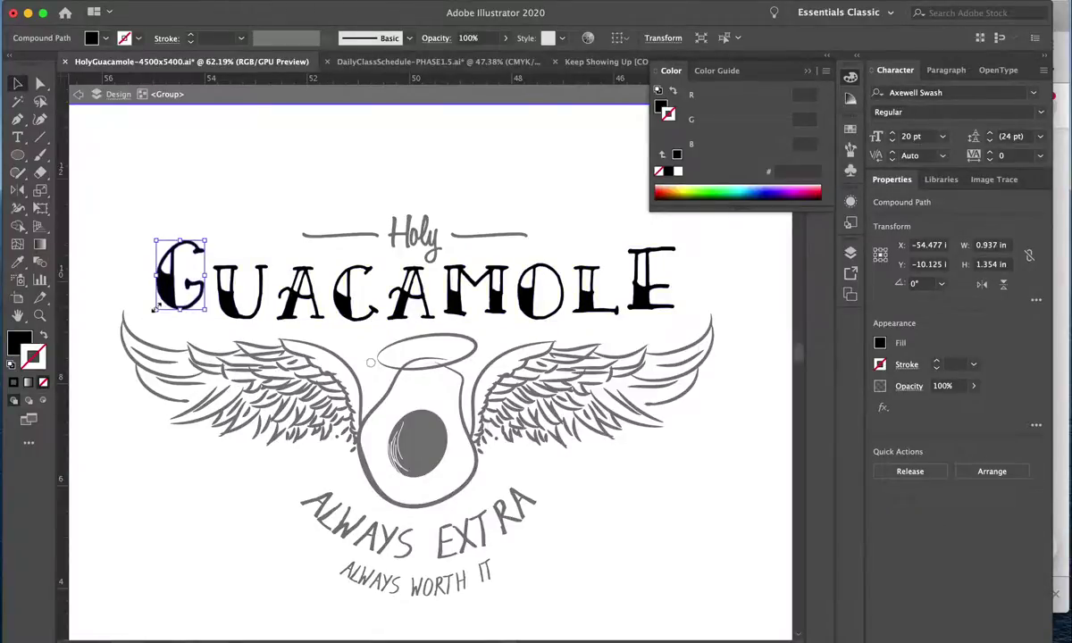
key("ctrl+shift+a")
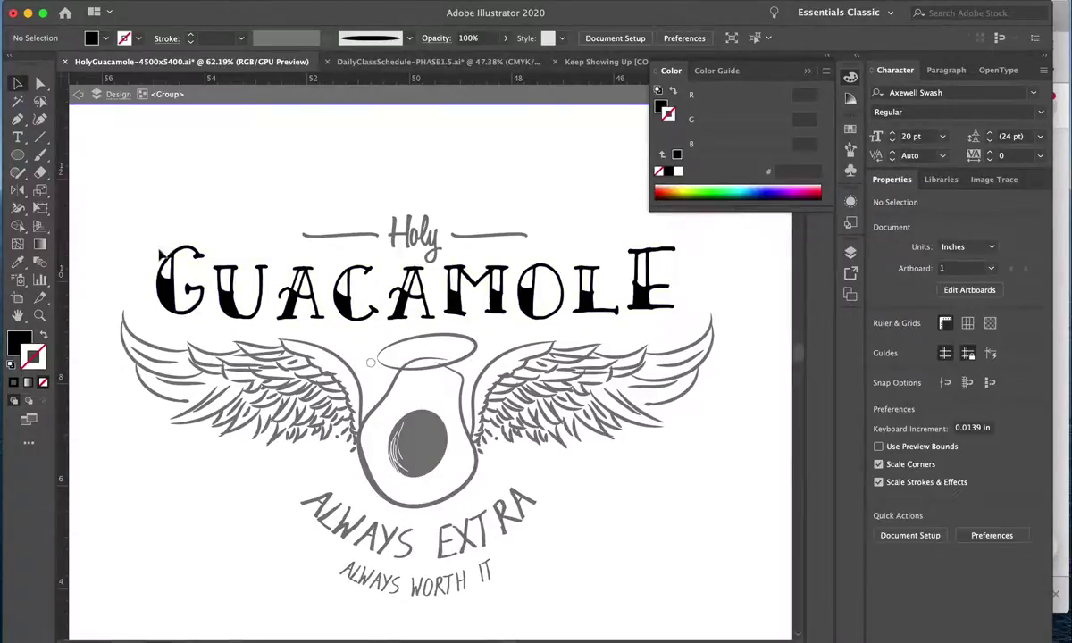
left_click(160, 255)
left_click_drag(152, 241, 142, 308)
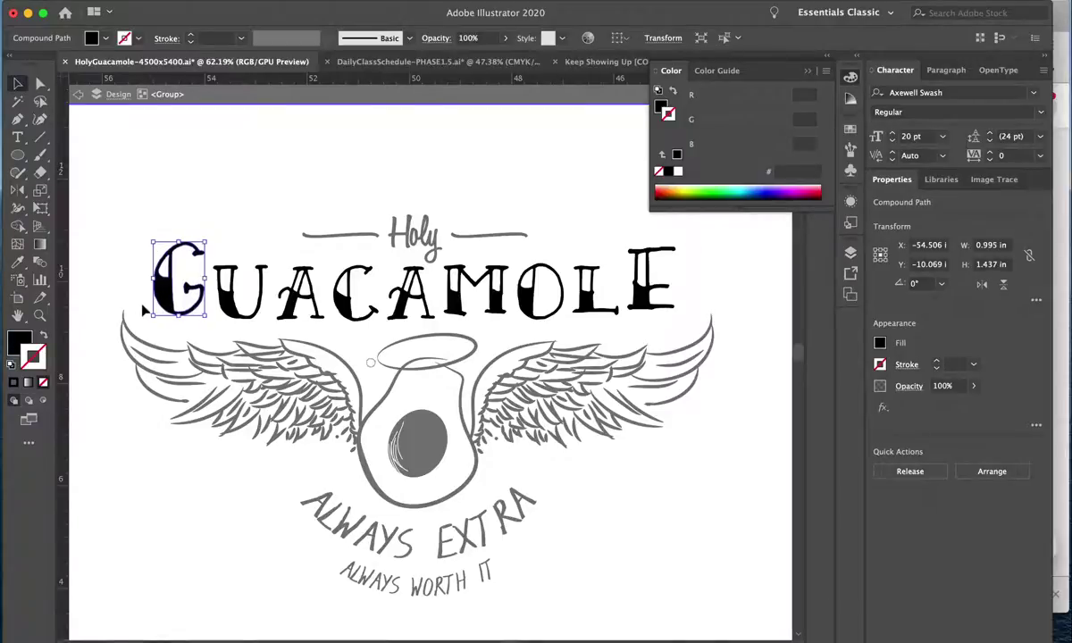
left_click(152, 480)
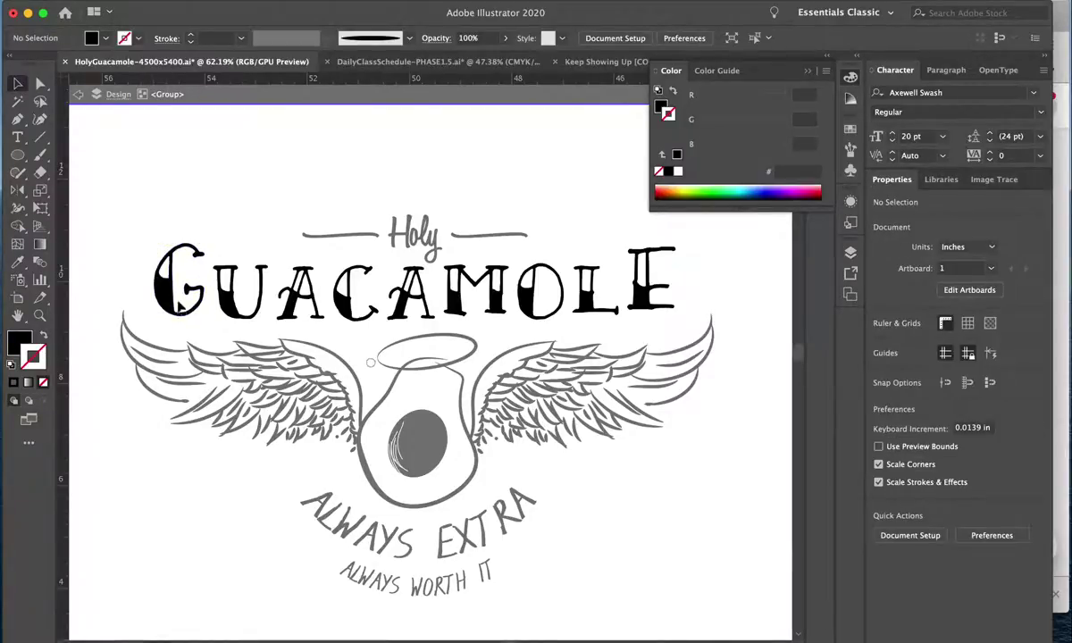
left_click(178, 306)
double_click(189, 527)
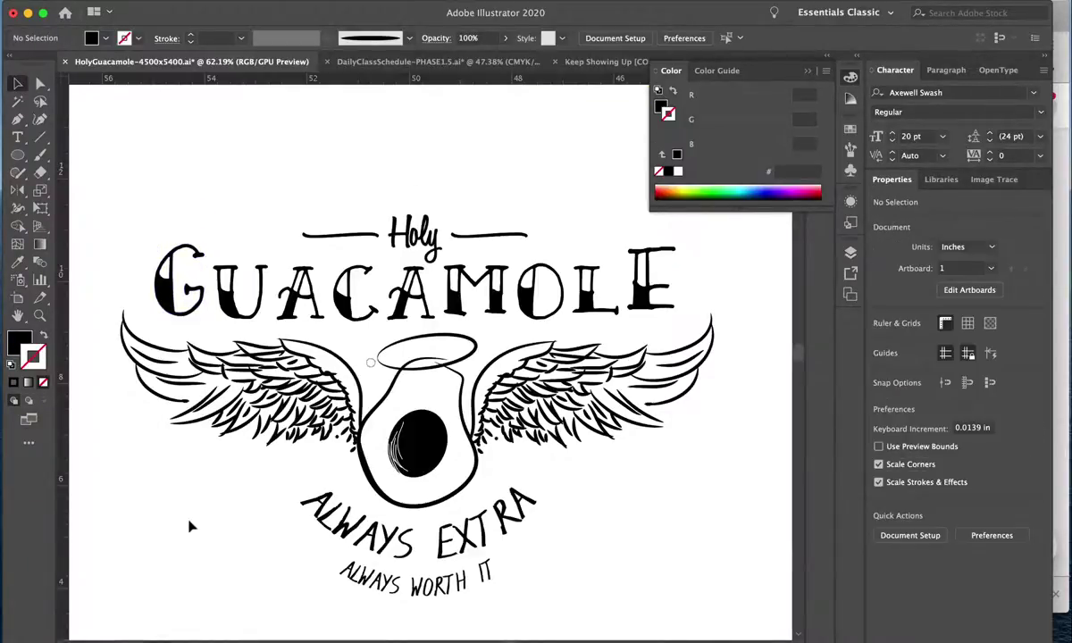
Switch to View > Outline and inspect the halo and wing paths as wireframes.
left_click(397, 2)
left_click(359, 24)
scroll(395, 353, "up", 3)
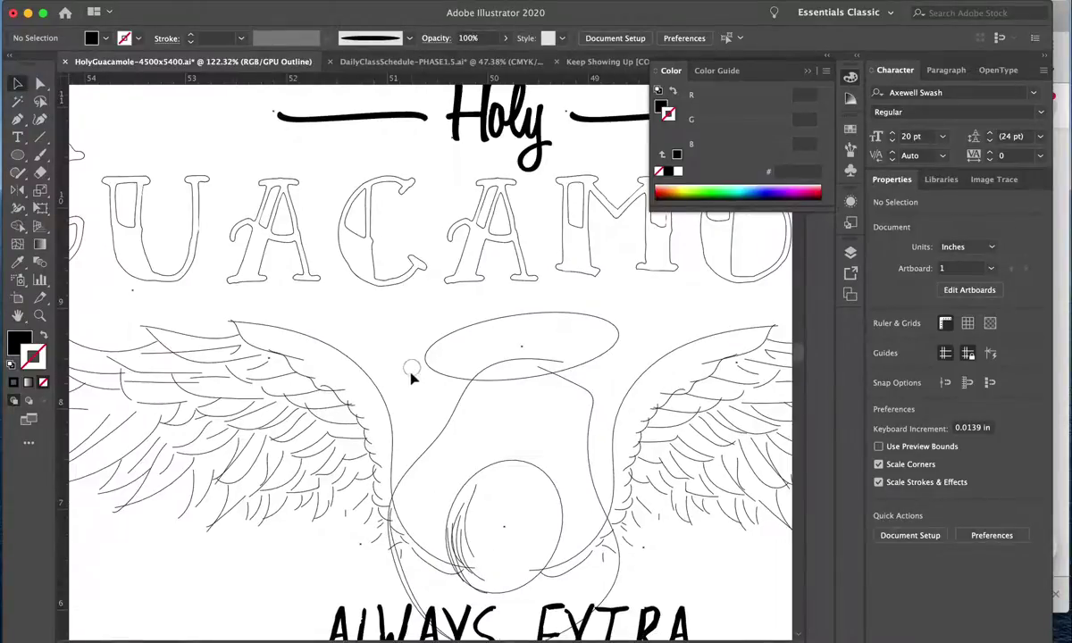
left_click(472, 383)
scroll(414, 377, "up", 5)
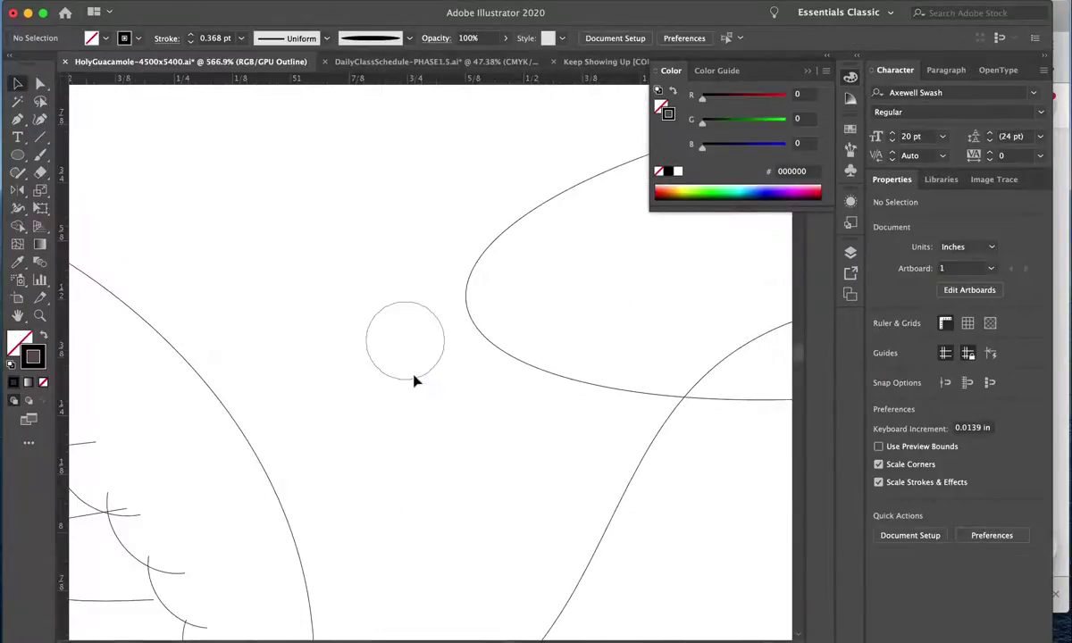
scroll(376, 361, "down", 5)
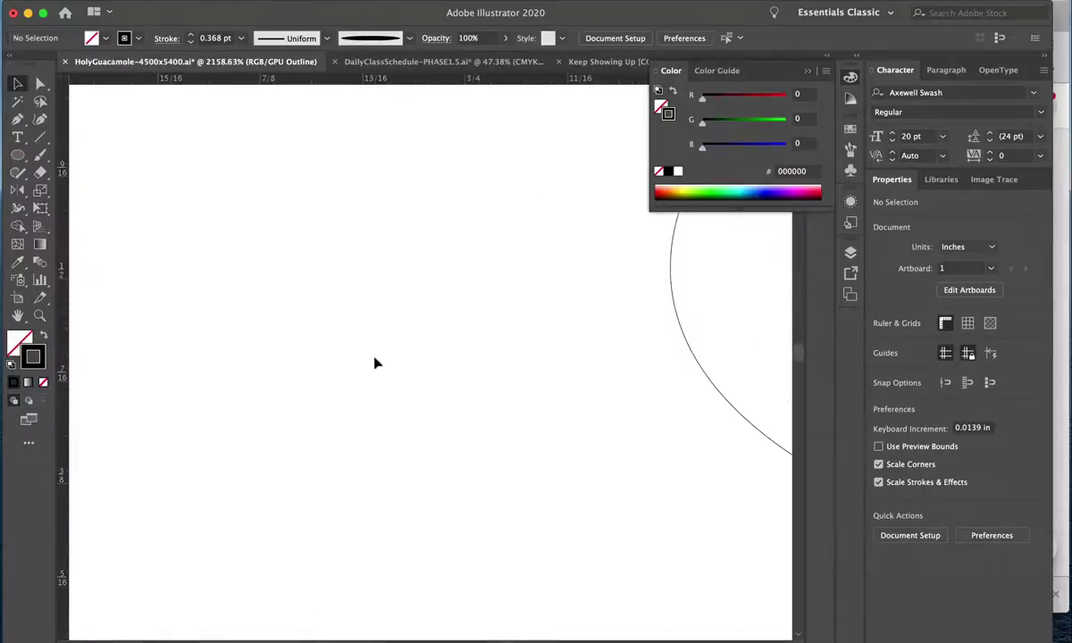
left_click(538, 433)
left_click(571, 539)
scroll(572, 538, "up", 3)
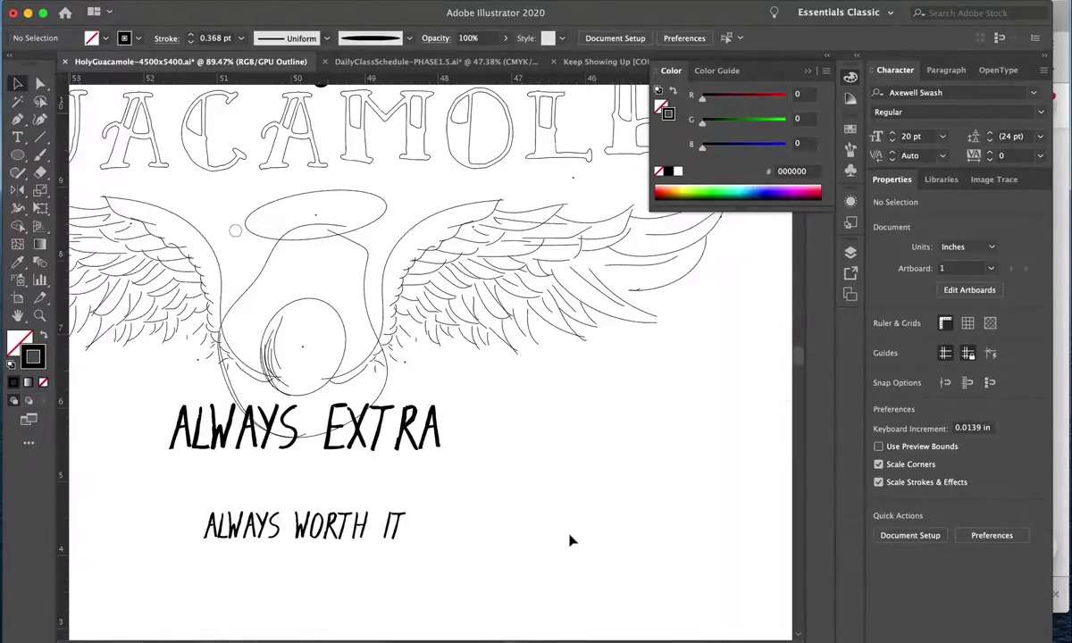
scroll(571, 538, "down", 3)
Convert the Holy lettering to outlines.
left_click(409, 297)
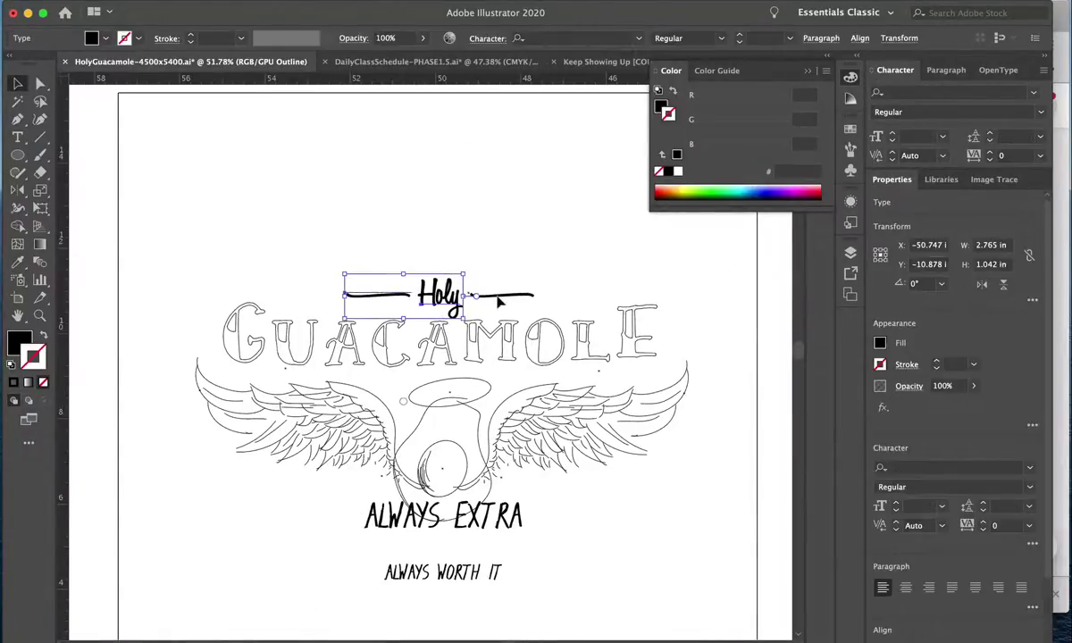
left_click(228, 3)
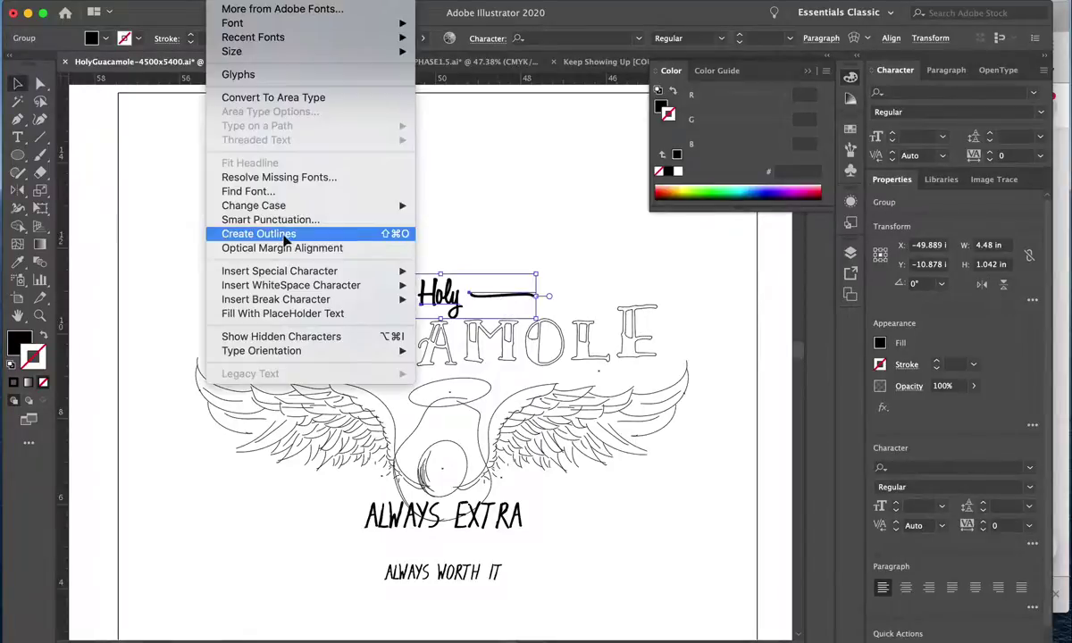
left_click(282, 236)
left_click(351, 249)
scroll(527, 499, "up", 2, "alt")
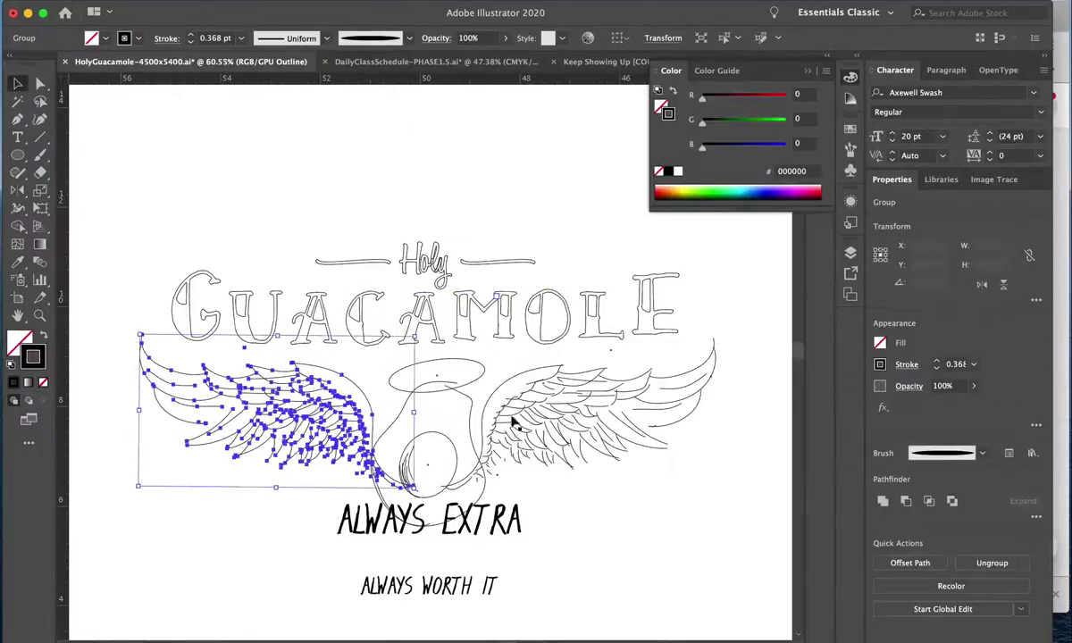
Return to Preview mode and nudge the left and right wings into place.
mouse_move(507, 421)
left_mouse_down()
mouse_move(490, 418)
mouse_move(516, 433)
left_mouse_up()
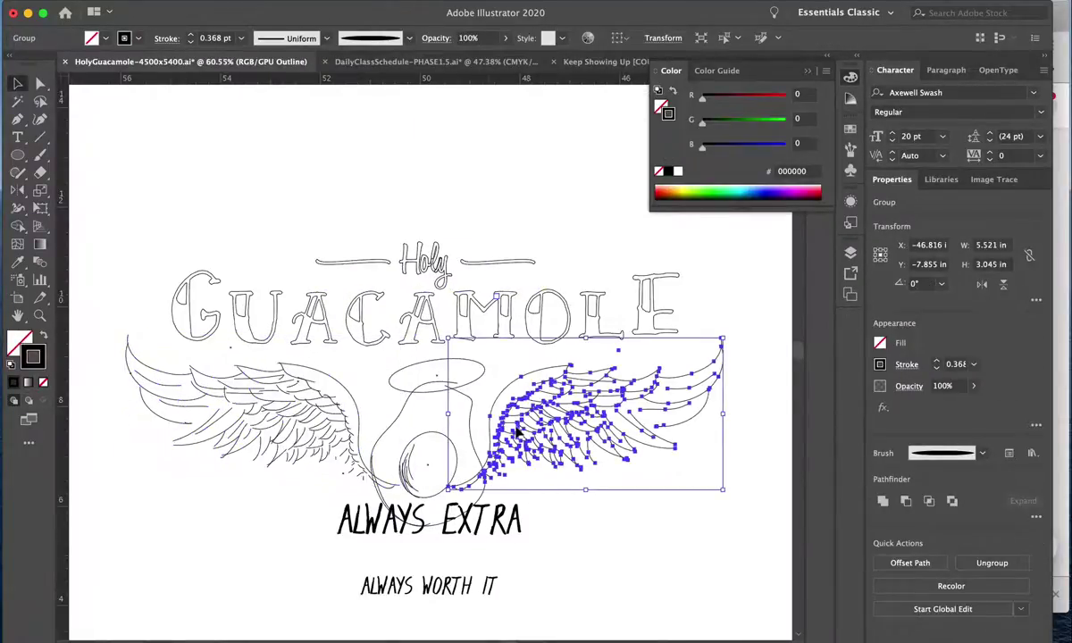
left_click(402, 258)
left_click(349, 0)
left_click(349, 24)
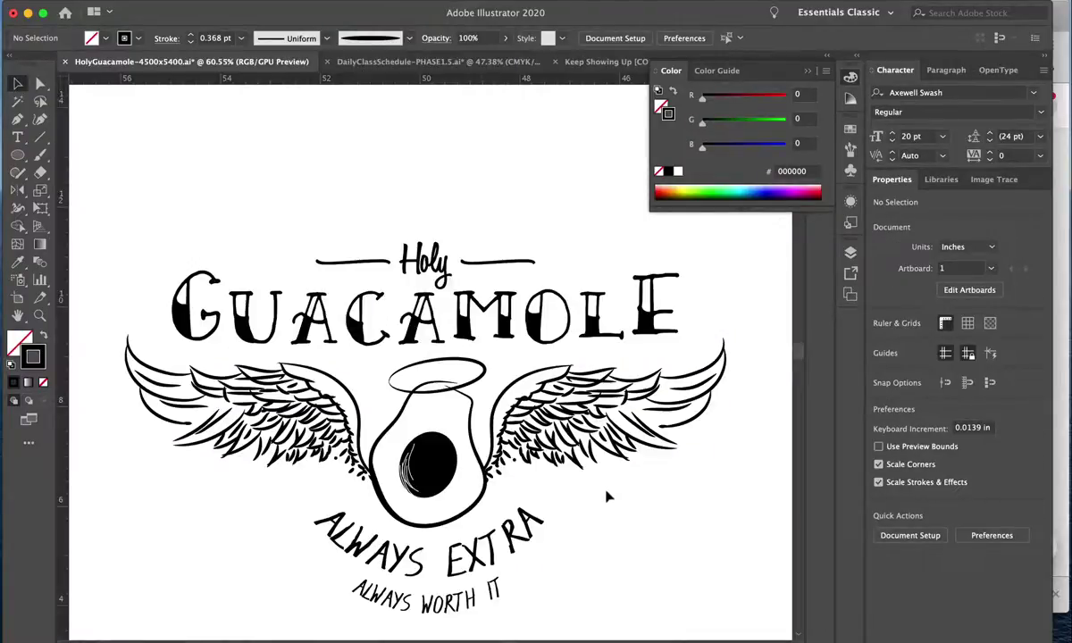
left_click_drag(505, 464, 512, 465)
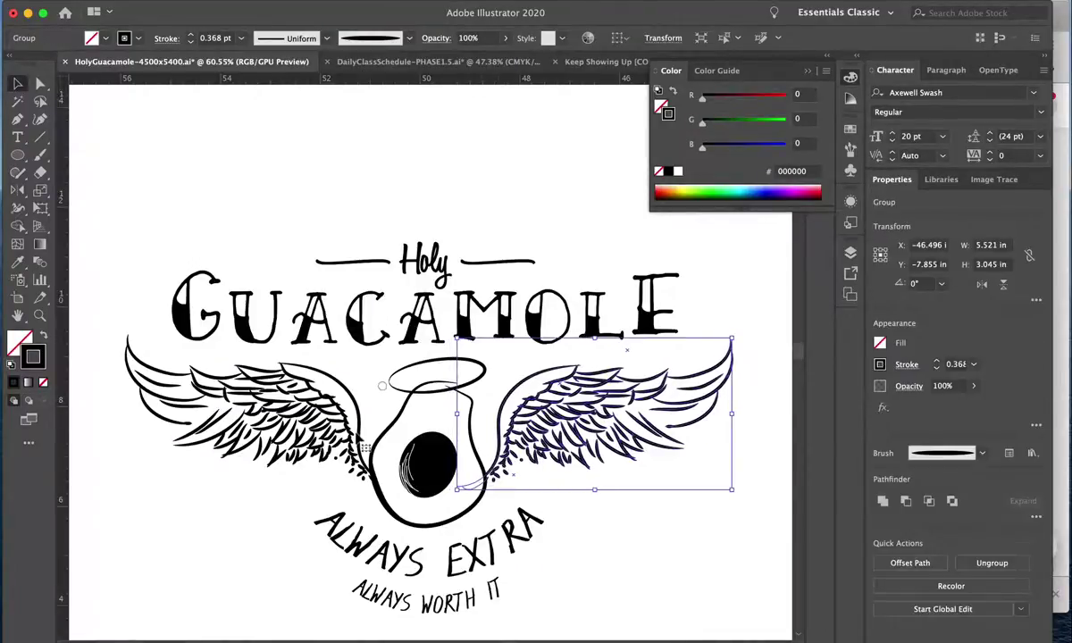
left_click_drag(362, 438, 355, 437)
left_click(505, 428)
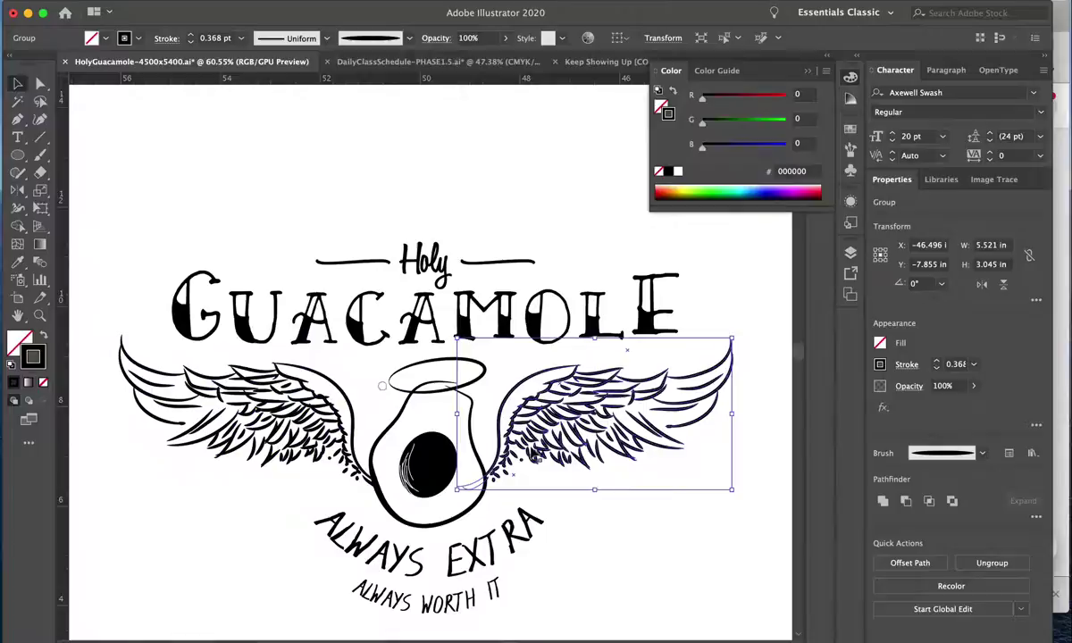
left_click(610, 549)
scroll(609, 549, "down", 2)
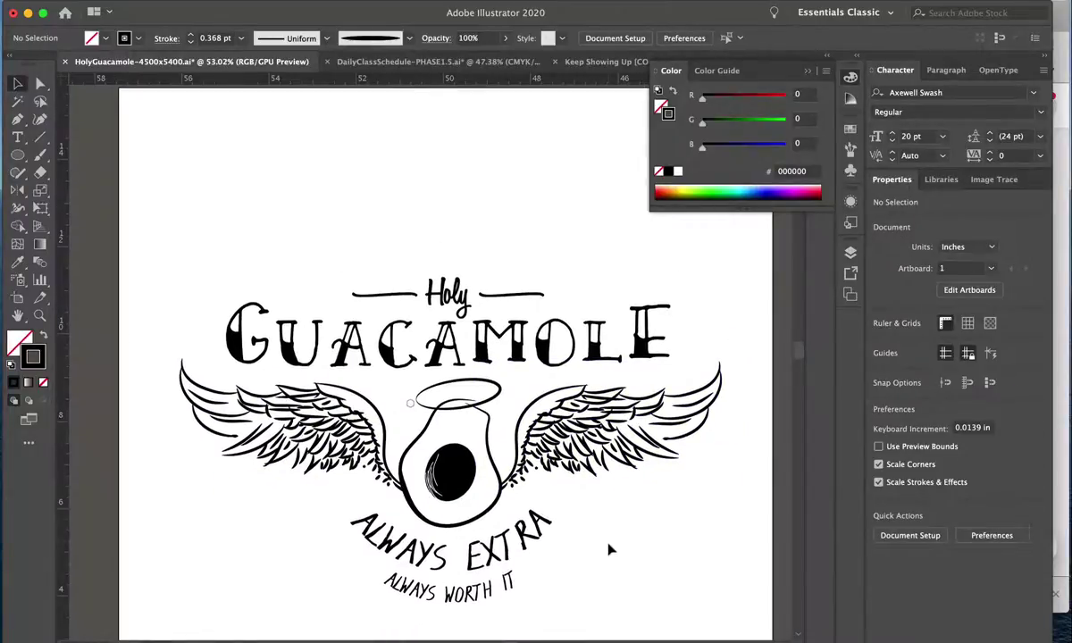
Close the Color panel and save the document.
left_click(490, 597)
left_click(585, 582)
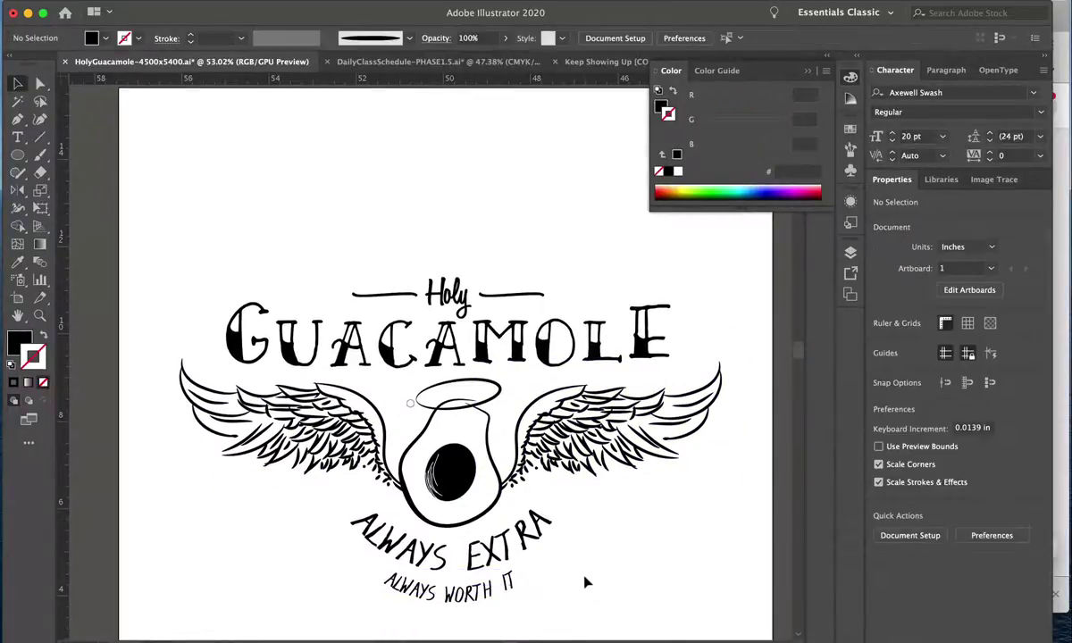
scroll(504, 585, "down", 2)
scroll(505, 585, "right", 2)
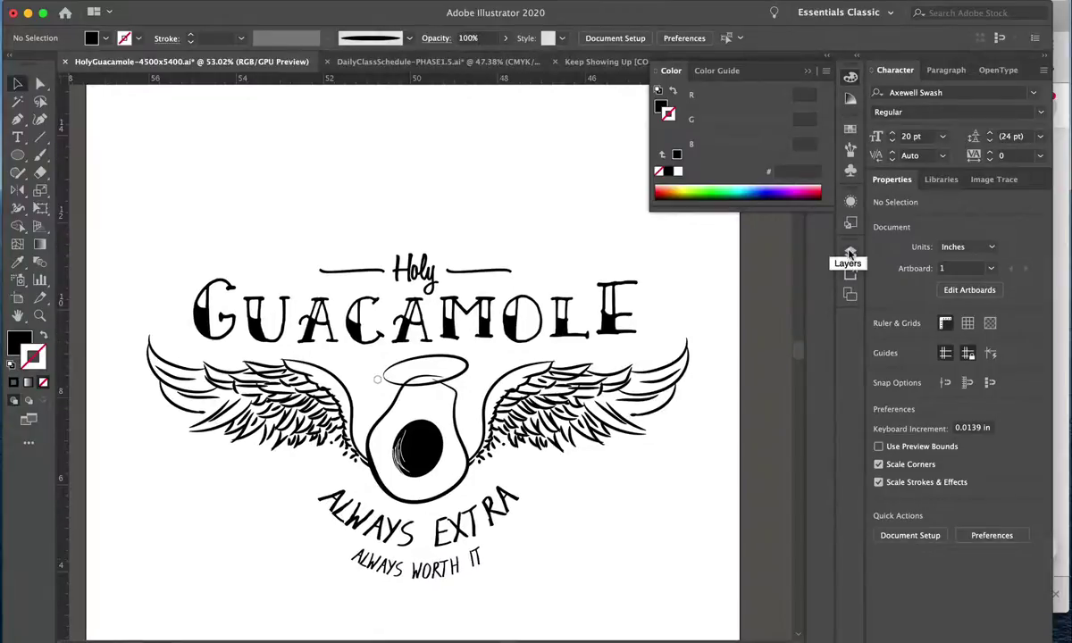
left_click(806, 71)
scroll(682, 430, "down", 1)
scroll(681, 430, "down", 1)
key("ctrl+s")
Select the ALWAYS WORTH IT text.
scroll(683, 429, "down", 1)
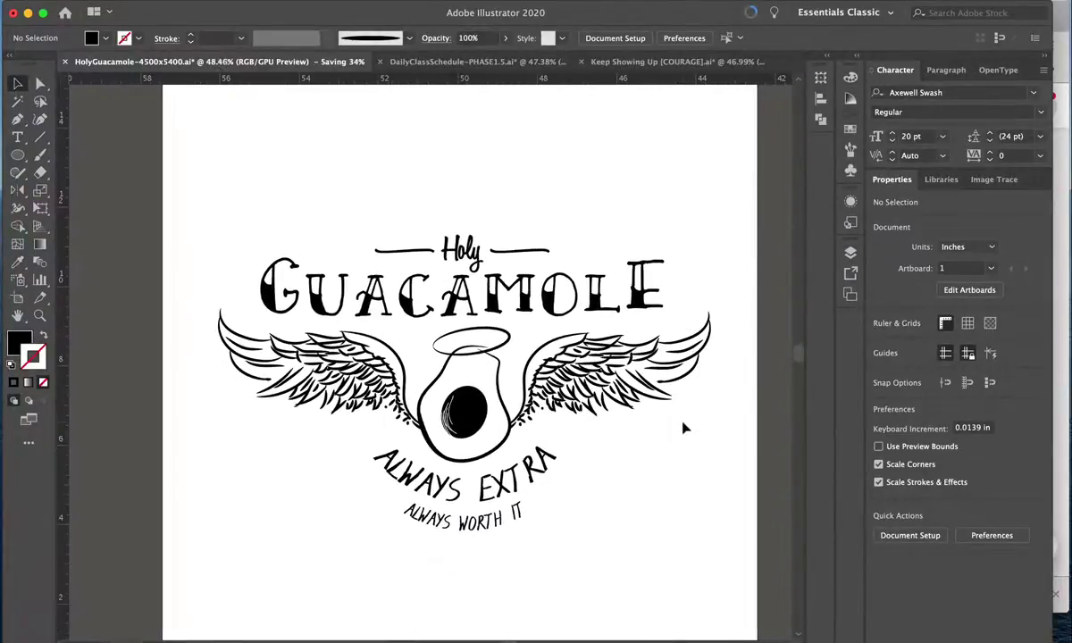
scroll(682, 429, "right", 2)
scroll(683, 427, "up", 1)
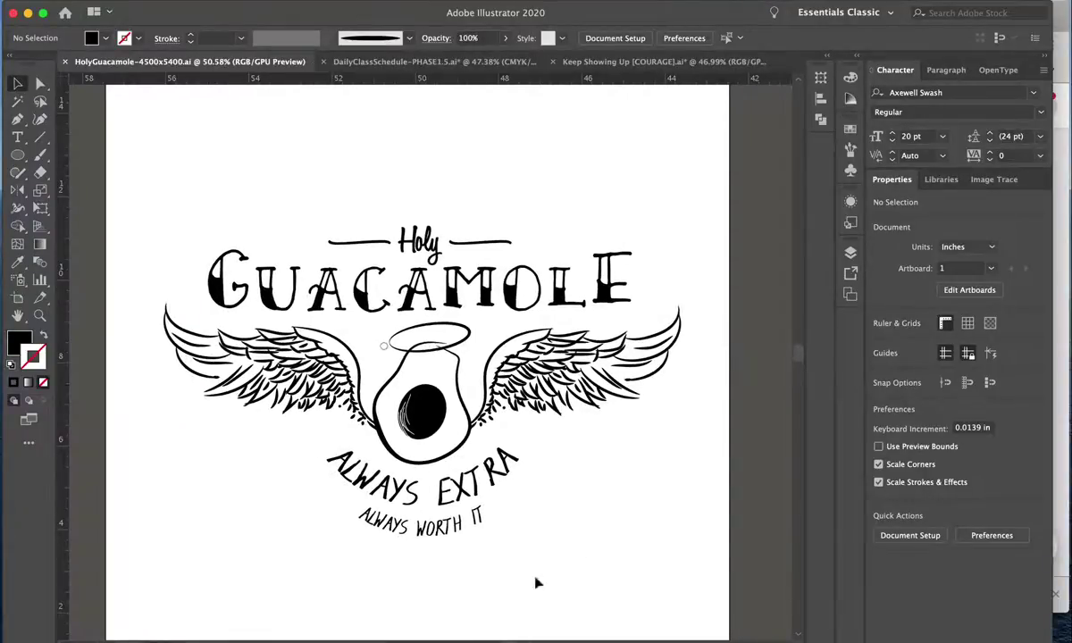
left_click(427, 520)
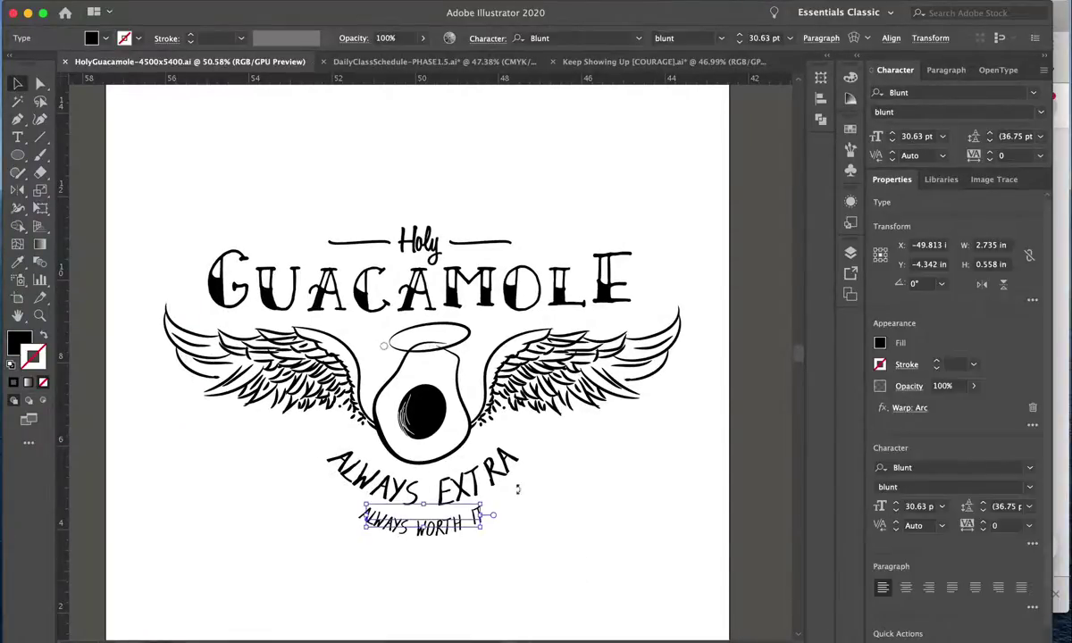
scroll(547, 281, "down", 2)
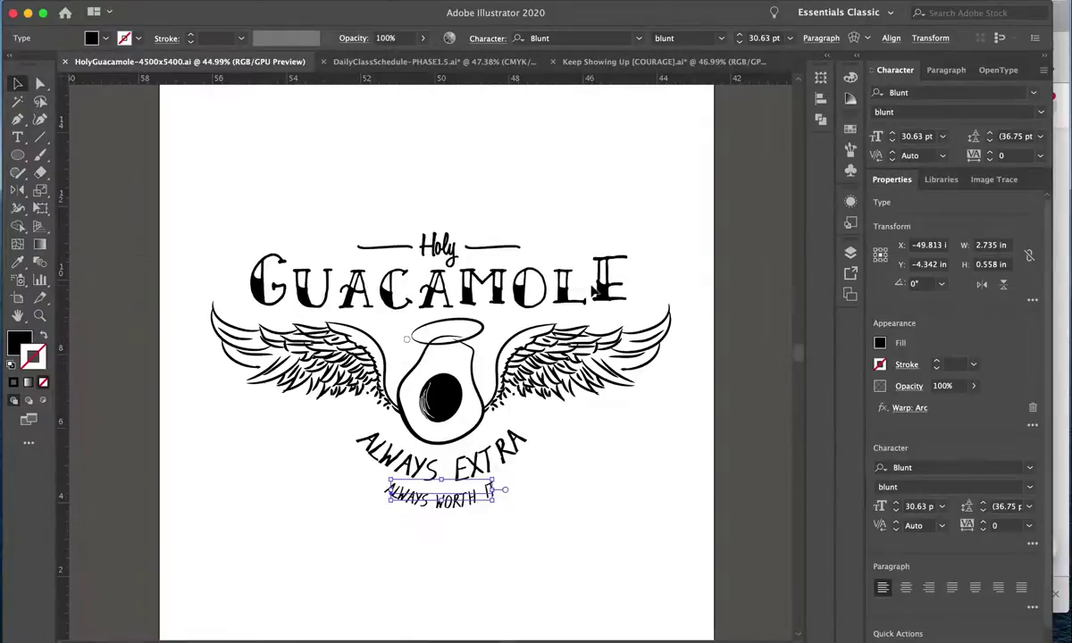
Make the Colors layer and its Dark heather sublayer visible as the shirt background.
left_click(850, 252)
left_click(667, 300)
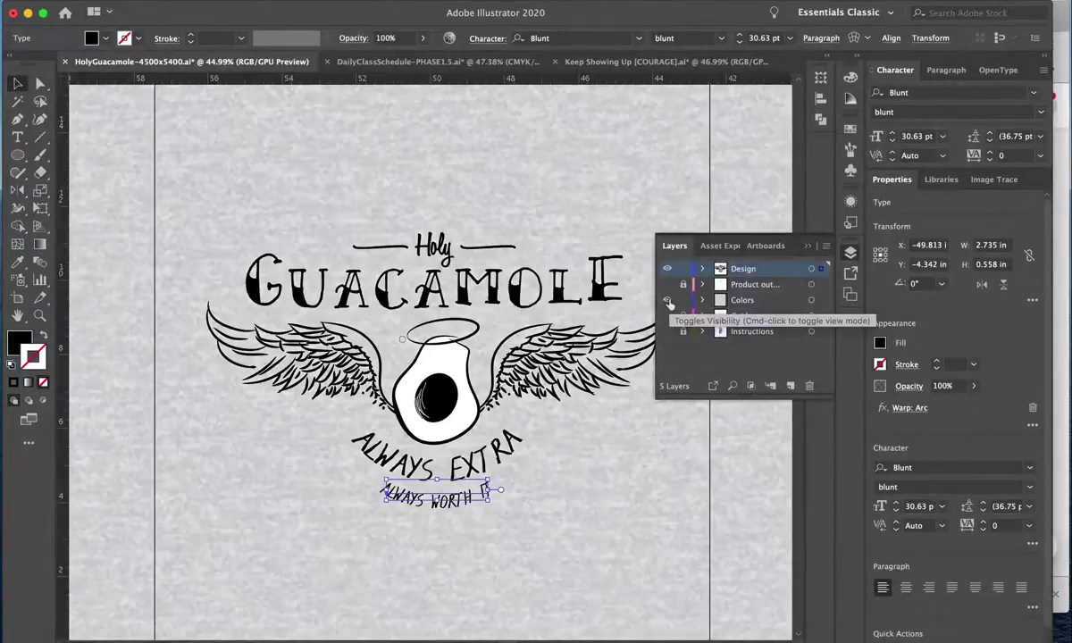
left_click(808, 245)
scroll(731, 415, "up", 1)
scroll(730, 415, "up", 1)
scroll(731, 415, "up", 1)
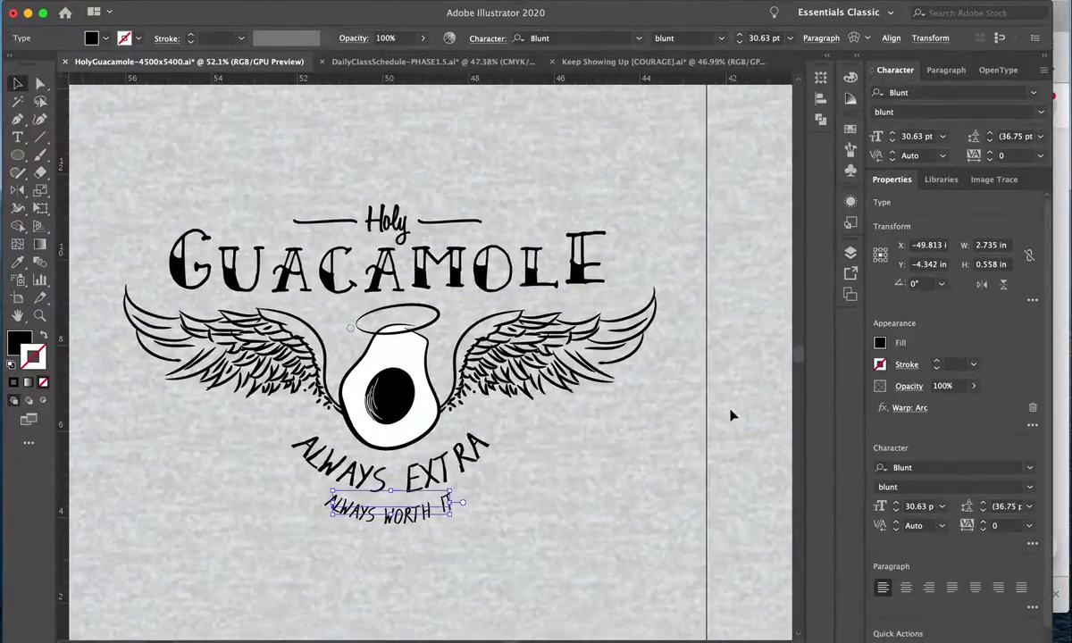
left_click(850, 253)
left_click(693, 300)
left_click(667, 318)
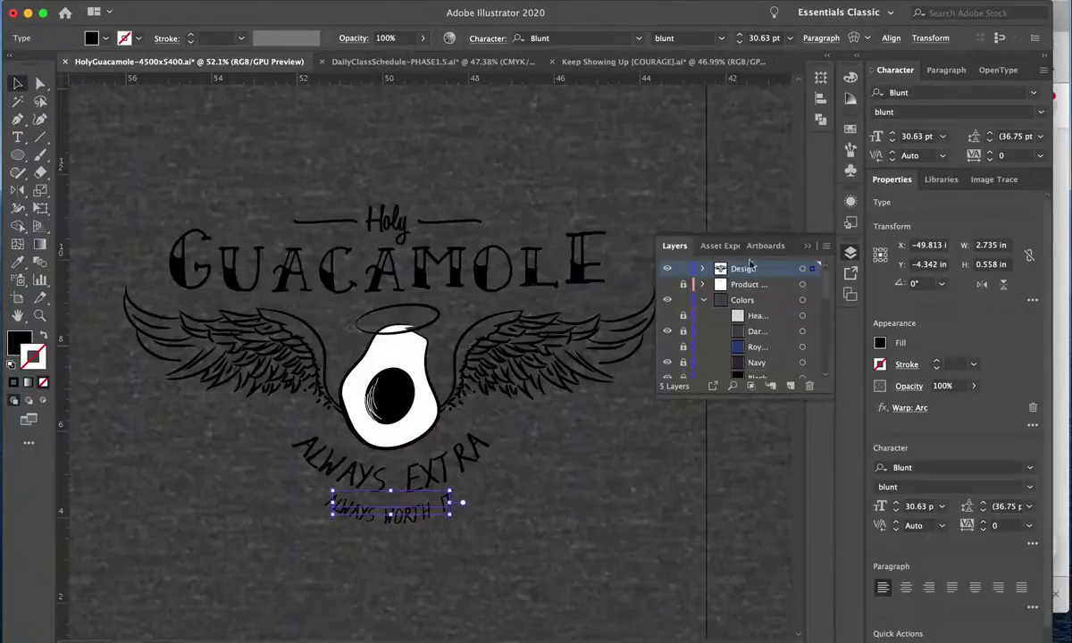
left_click(433, 430, "shift")
Fill the ALWAYS lines and the Holy Guacamole lettering with white.
left_click(850, 77)
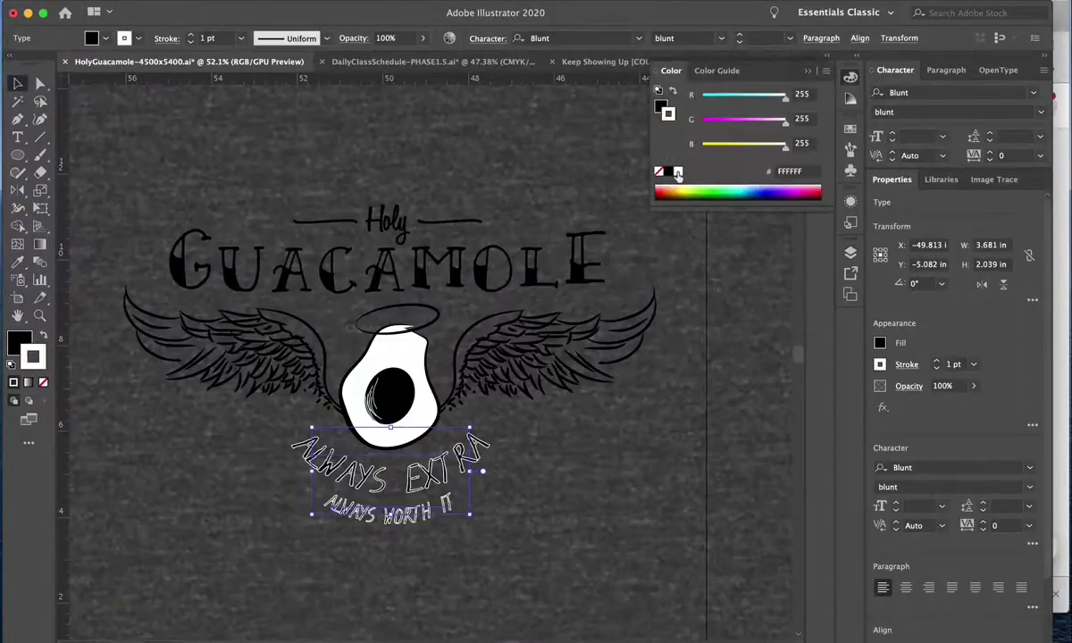
left_click(677, 170)
left_click(536, 553)
left_click(397, 263)
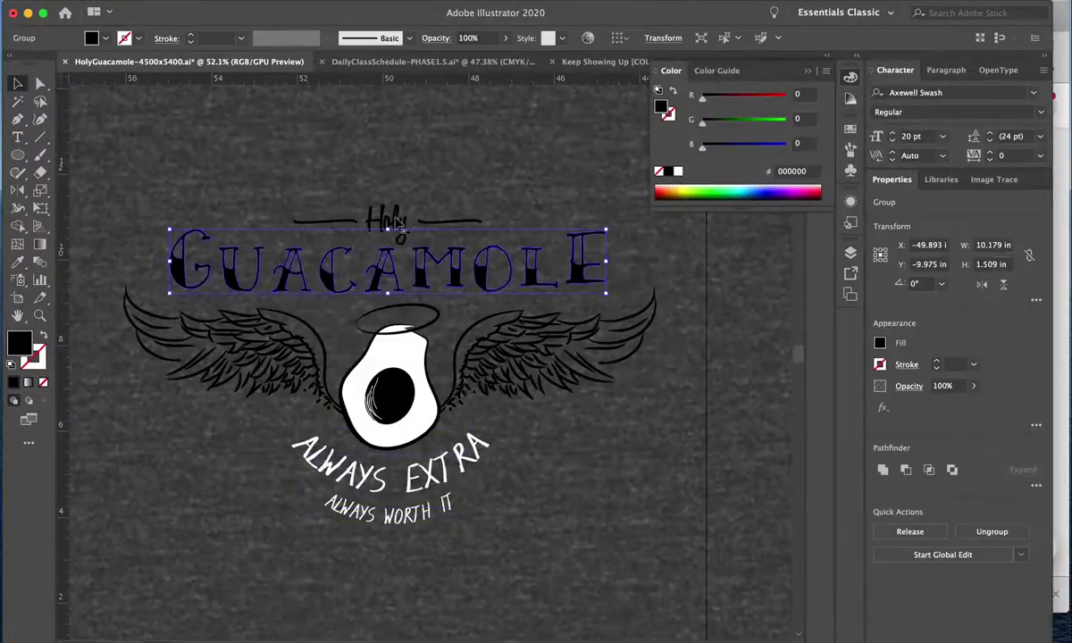
left_click(676, 171)
left_click(578, 490)
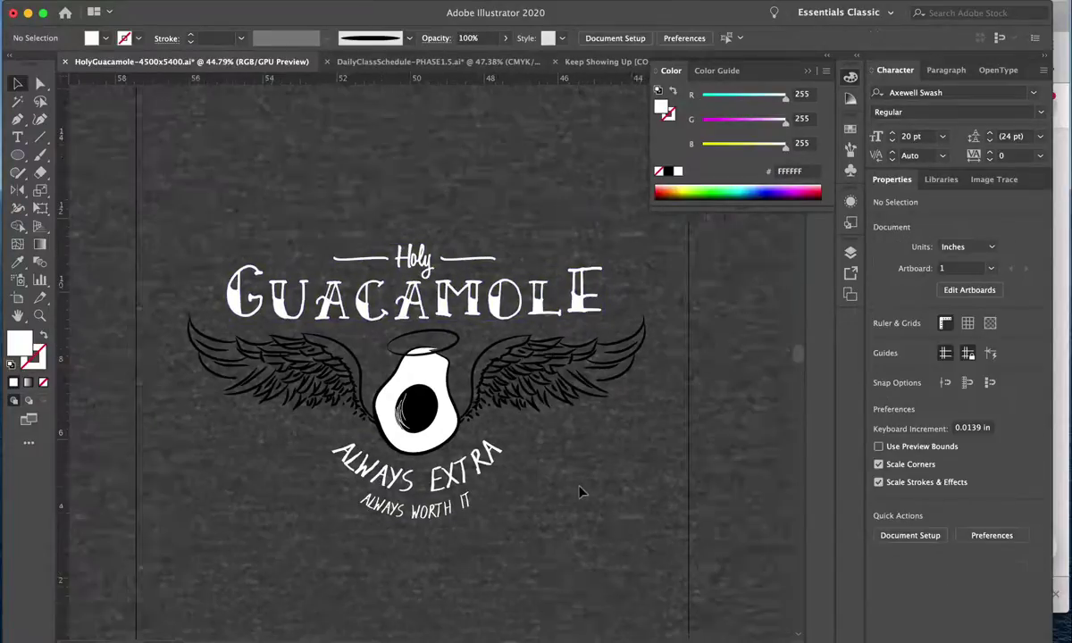
scroll(579, 491, "down", 1)
Set both wings' stroke colour to white.
left_click(571, 366)
left_click(364, 381, "shift")
left_click(678, 172)
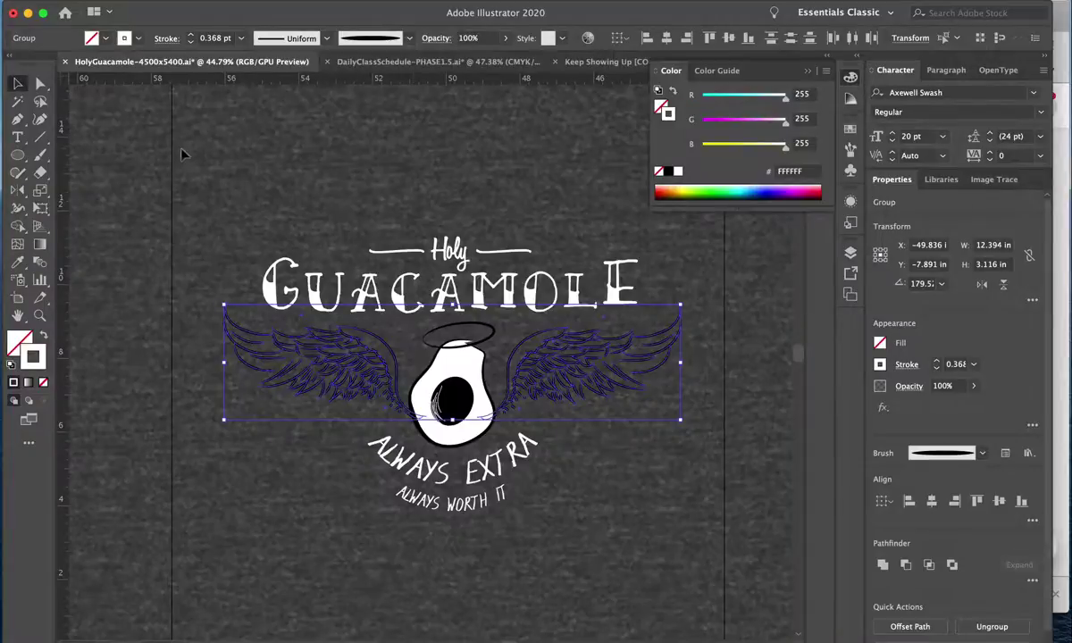
left_click(582, 421)
scroll(582, 422, "up", 2)
scroll(565, 398, "down", 1)
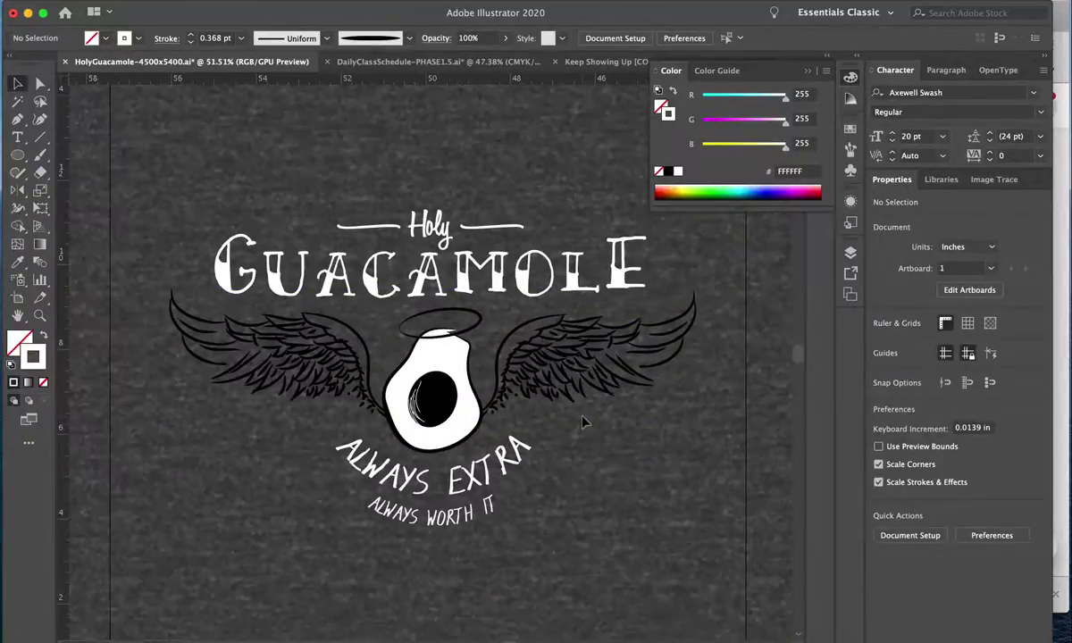
Expand the halo ellipse's appearance into a solid white filled shape.
left_click(443, 390)
double_click(443, 391)
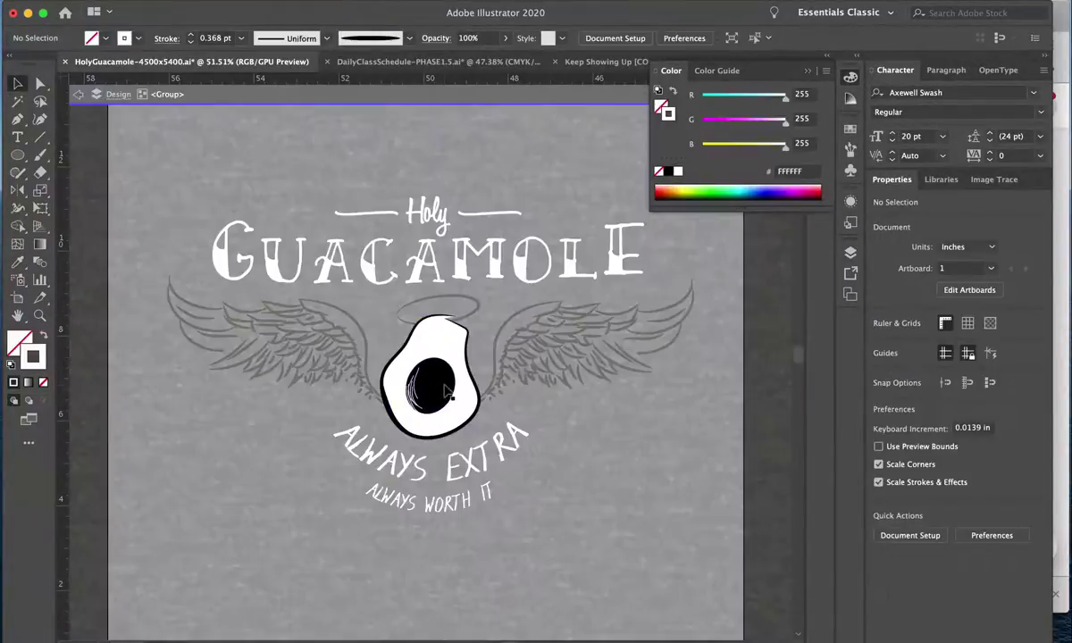
left_click(431, 384)
double_click(569, 429)
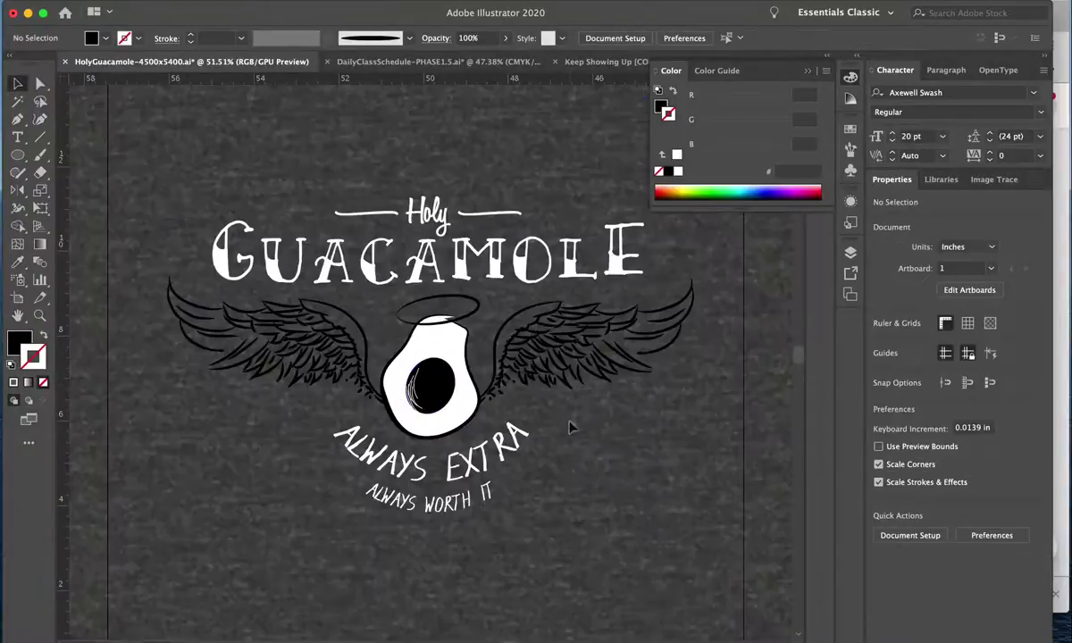
left_click(708, 1)
left_click(741, 36)
left_click(447, 304)
left_click(179, 0)
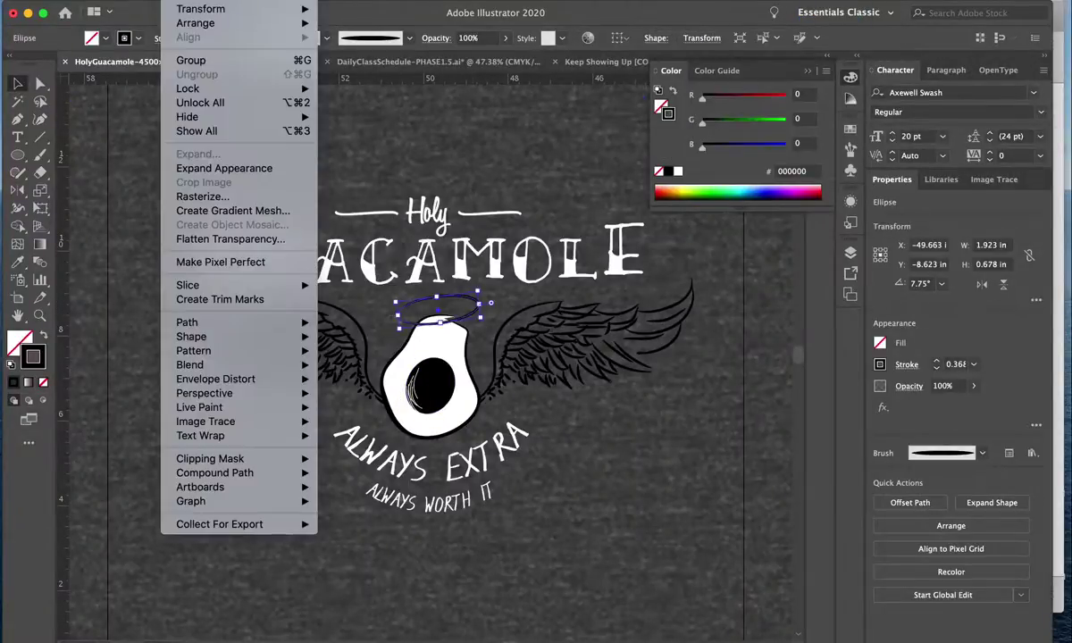
left_click(223, 167)
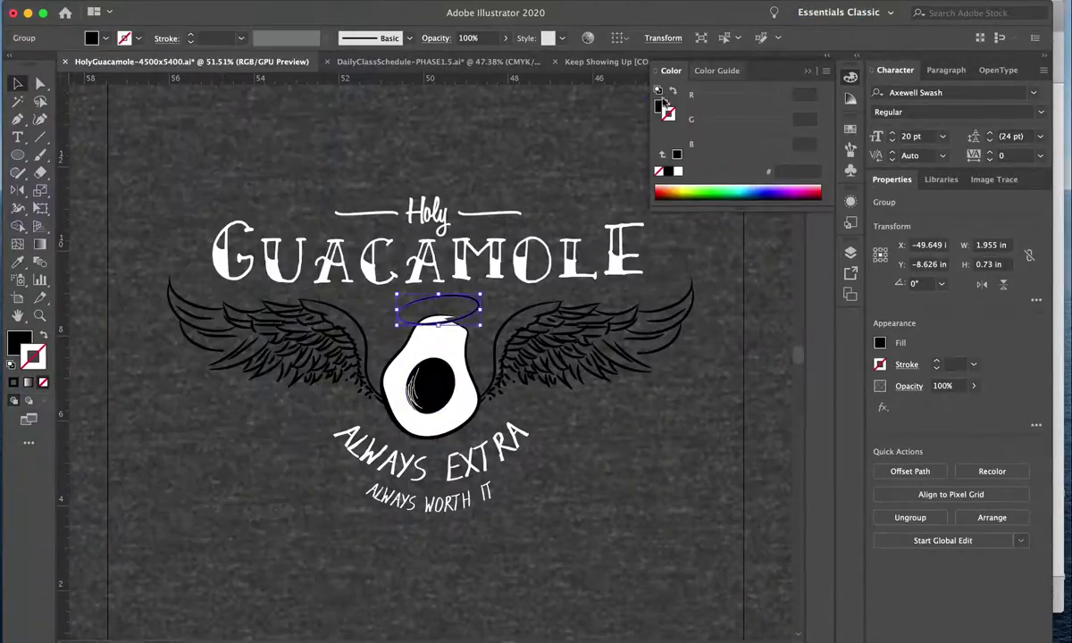
left_click(617, 319)
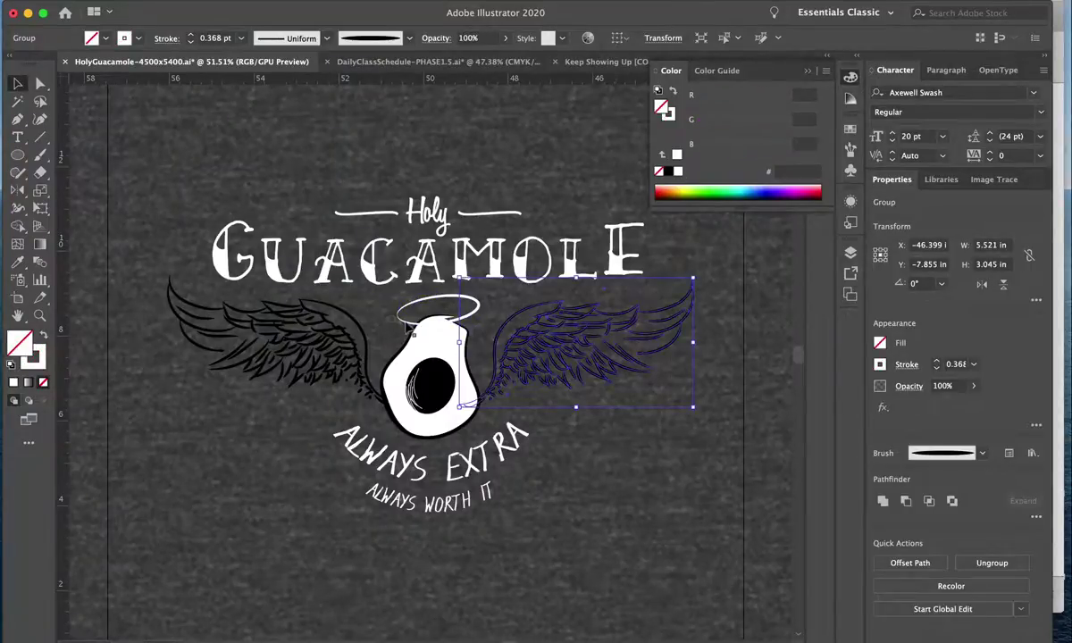
left_click(475, 314)
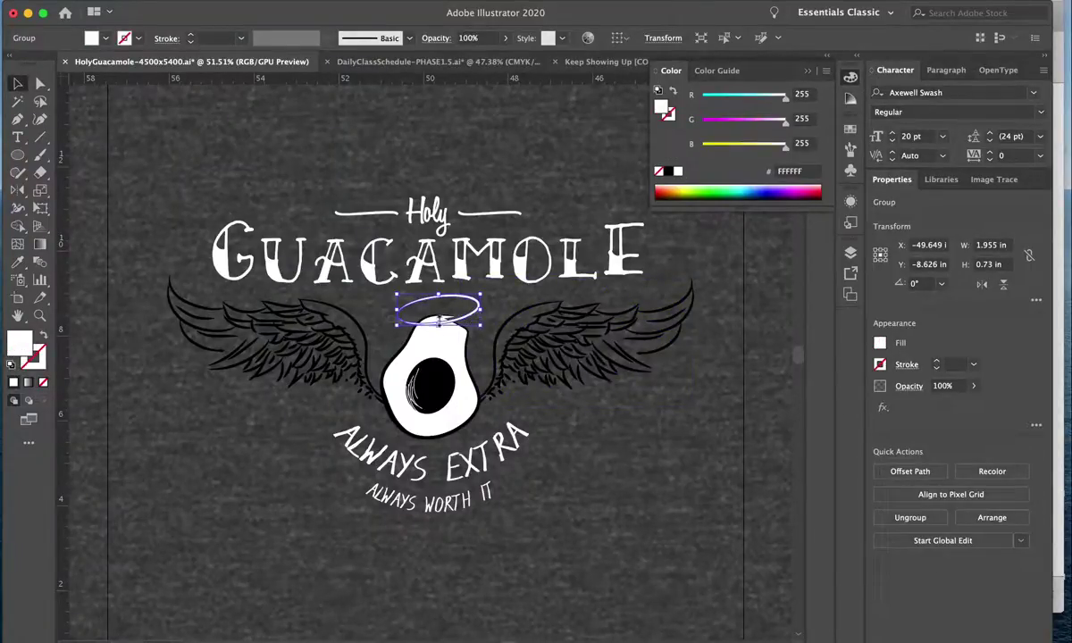
Expand the right wing's appearance and swap its white stroke to a white fill.
left_click(504, 306)
left_click(538, 317)
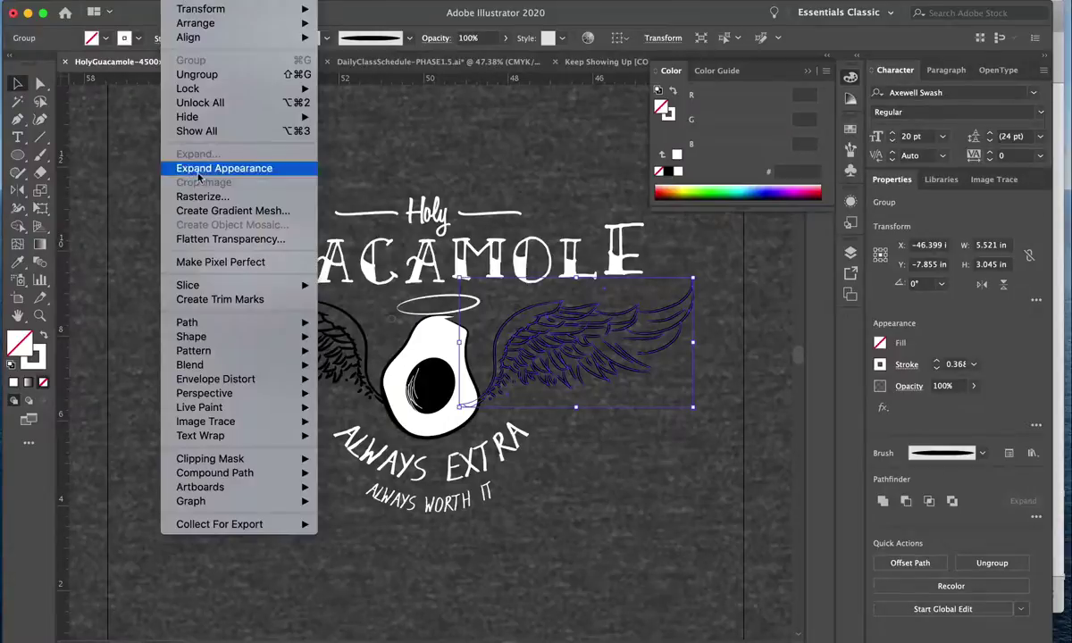
left_click(227, 167)
left_click(676, 155)
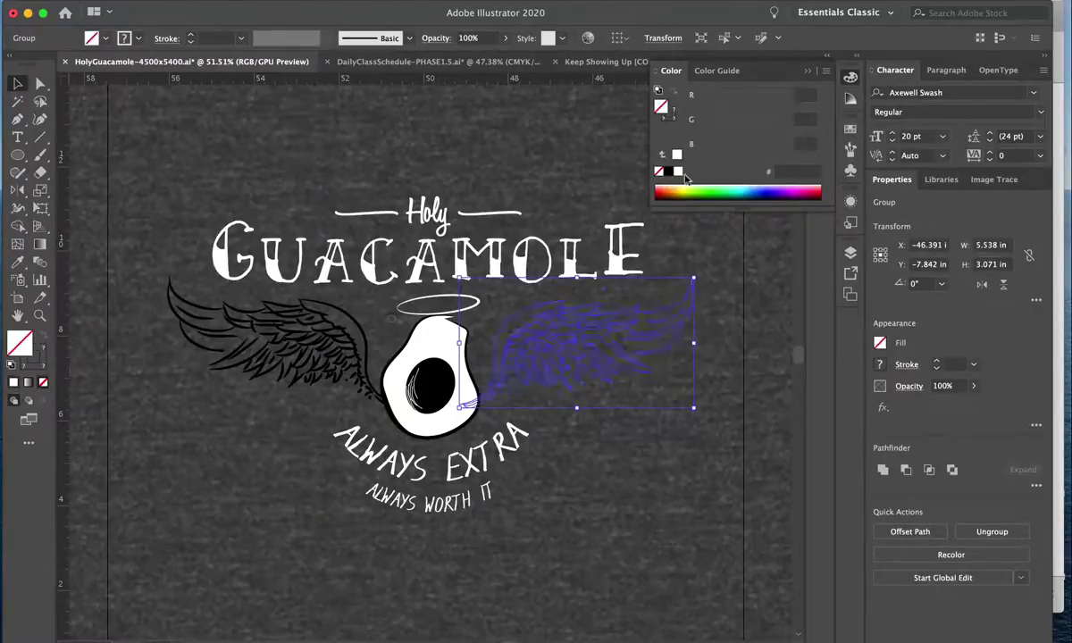
left_click(658, 92)
key("shift+x")
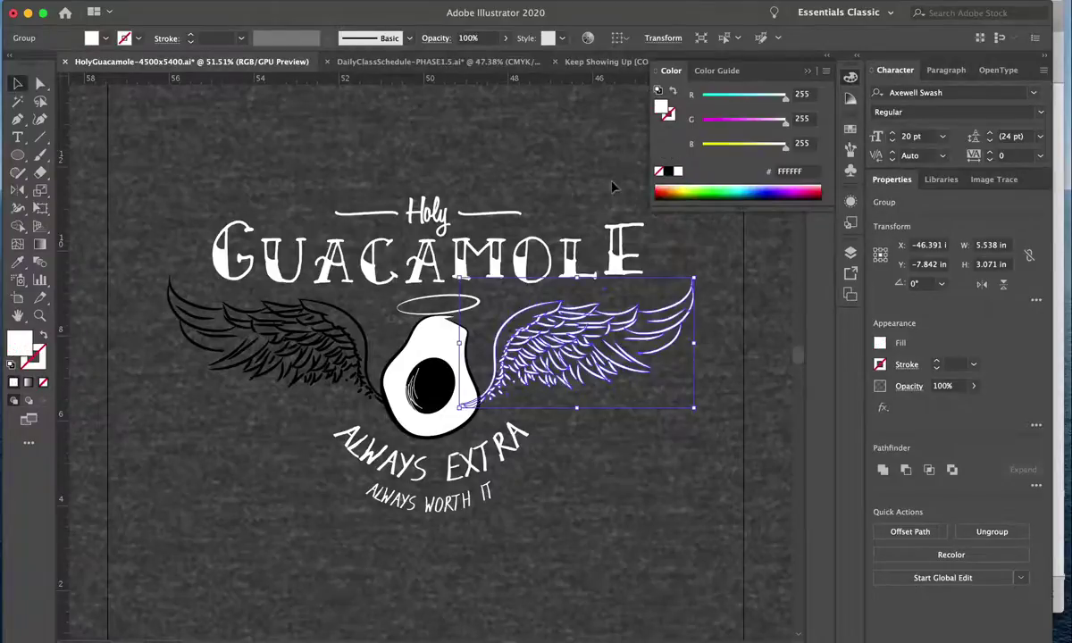
left_click(453, 380)
Expand the left wing's appearance and swap it to a white fill.
left_click(343, 326)
left_click(190, 161)
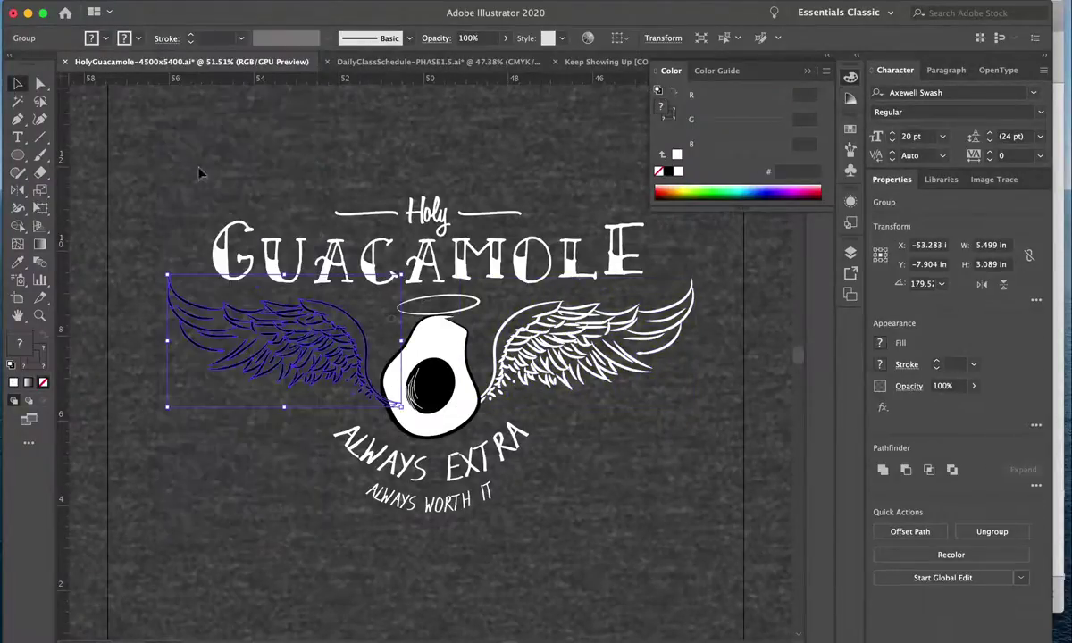
key("shift+x")
left_click(583, 411)
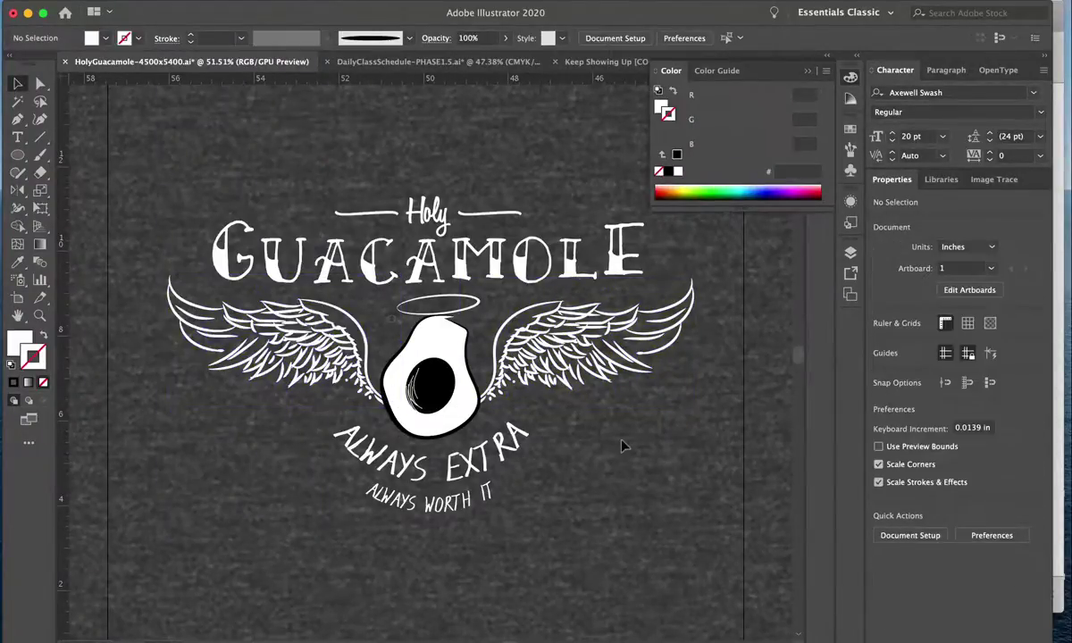
Check the ALWAYS EXTRA text by selecting and deselecting it.
left_click(469, 403)
left_click(467, 355)
scroll(585, 483, "down", 2)
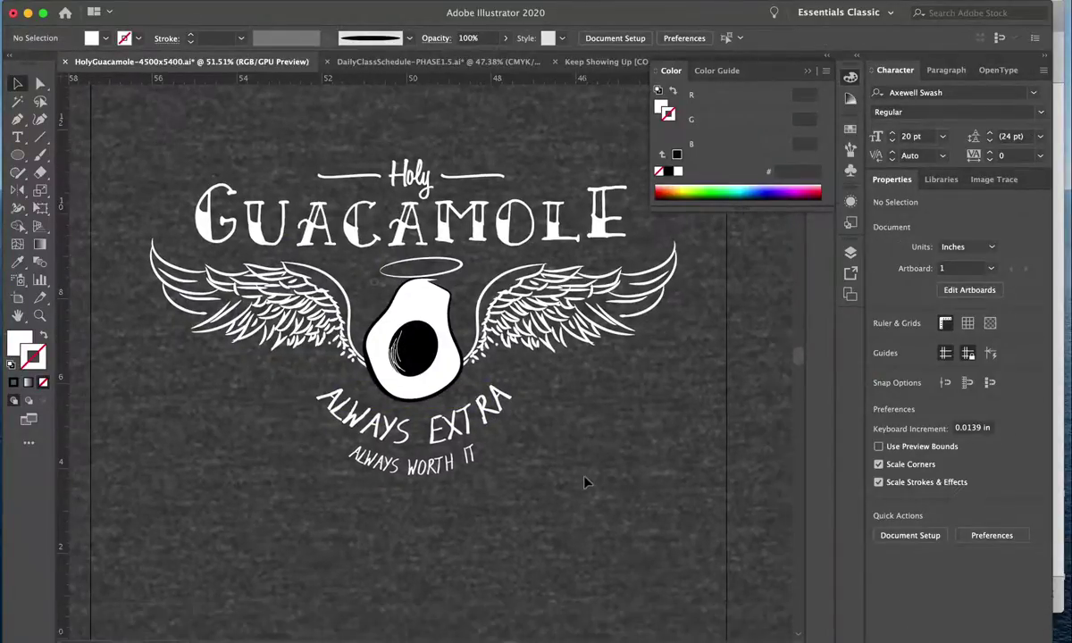
left_click(429, 442)
left_click(409, 308)
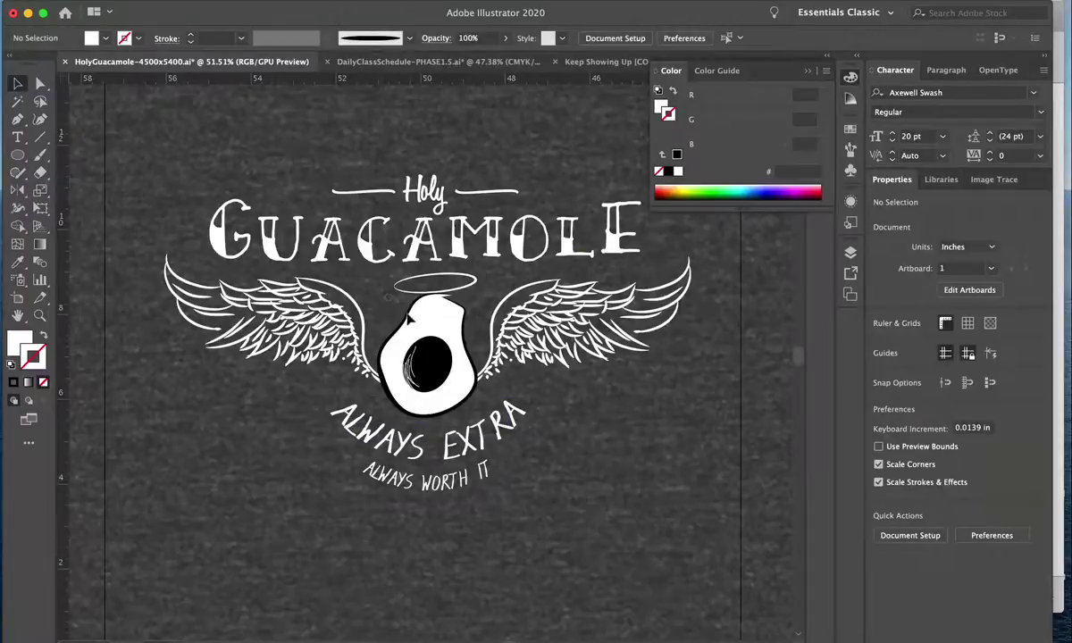
Leave isolation on the dark heather background and select the avocado group from the Layers panel.
double_click(426, 350)
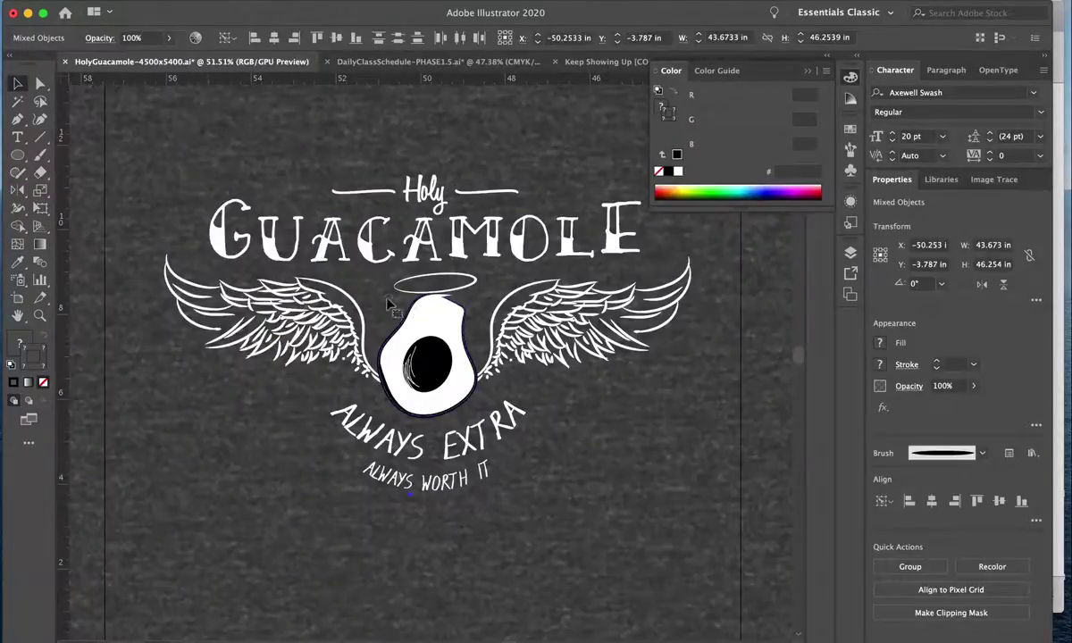
key("ctrl+3")
left_click(393, 307)
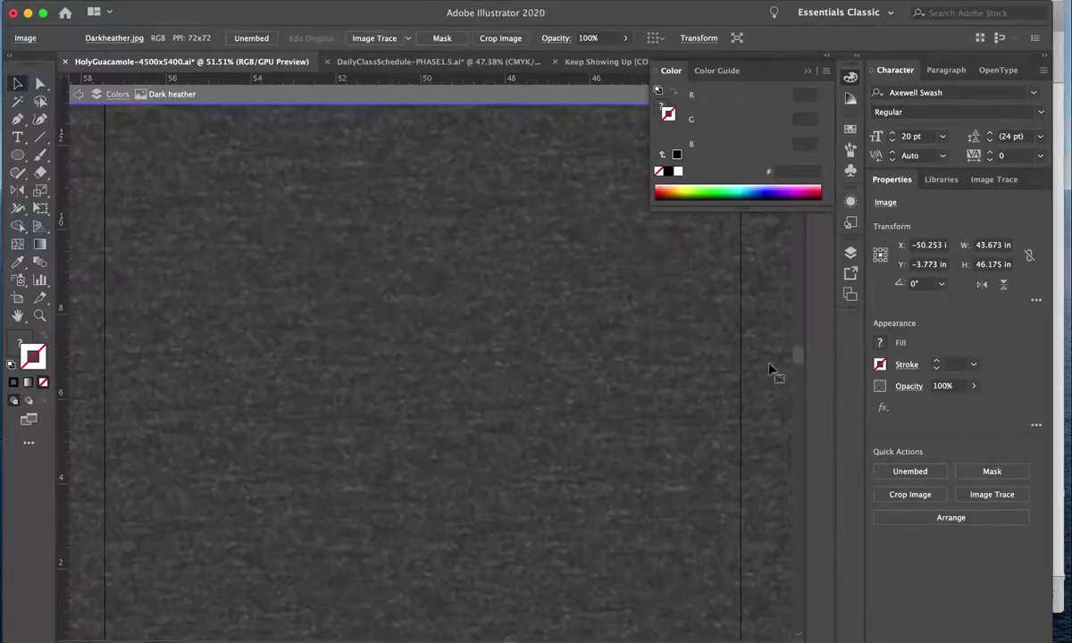
left_click(75, 94)
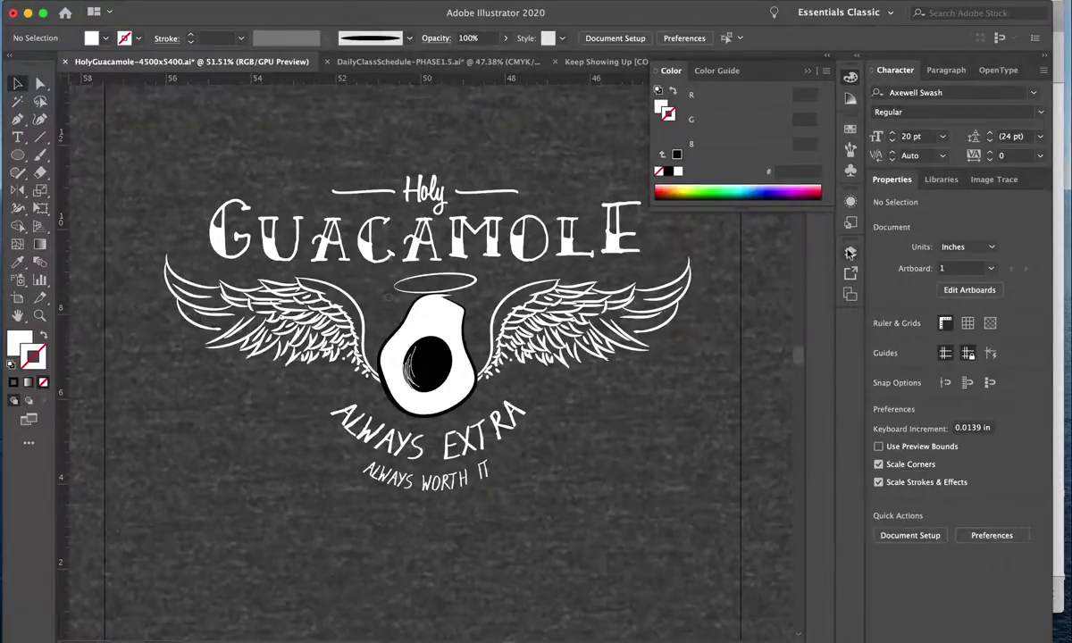
left_click(849, 253)
left_click(676, 299)
left_click(466, 366)
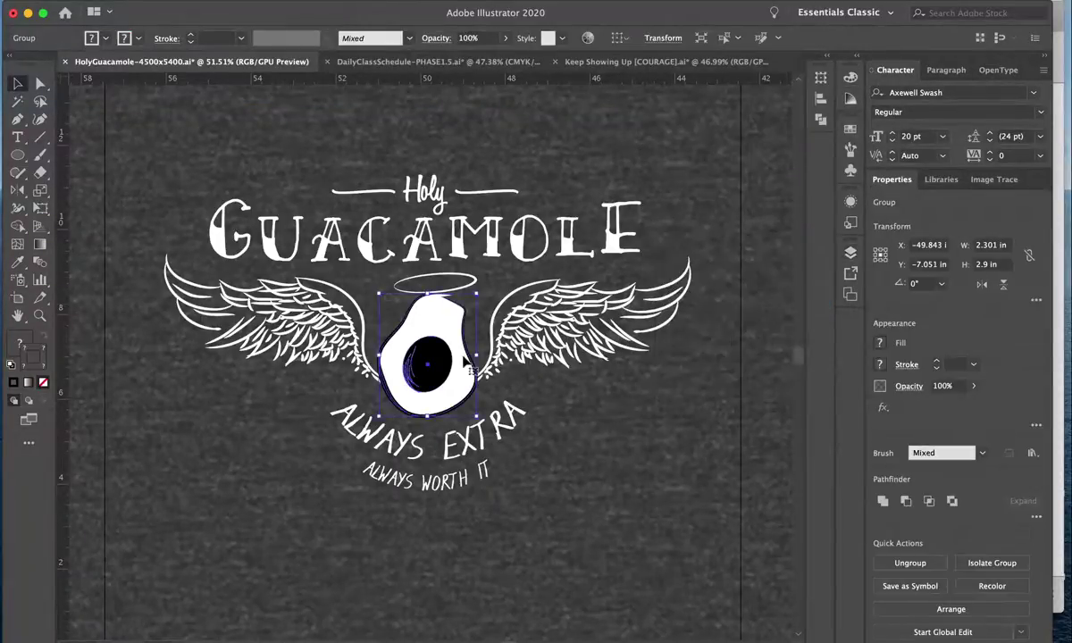
scroll(395, 305, "up", 5)
left_click(353, 271)
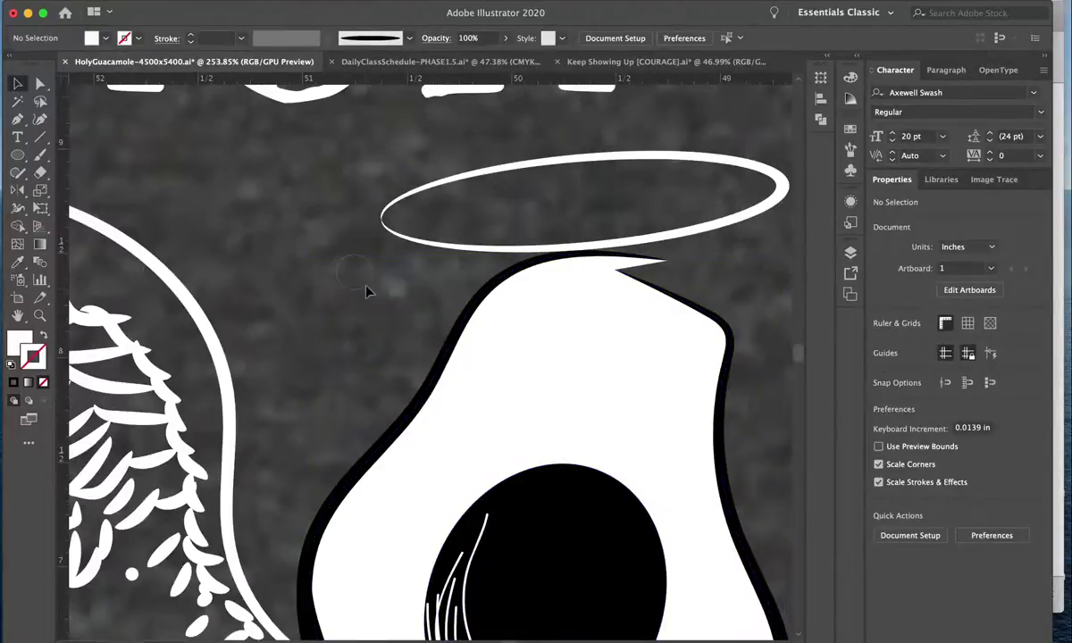
Set the avocado path's stroke to None inside the avocado group.
double_click(496, 337)
double_click(366, 286)
double_click(487, 332)
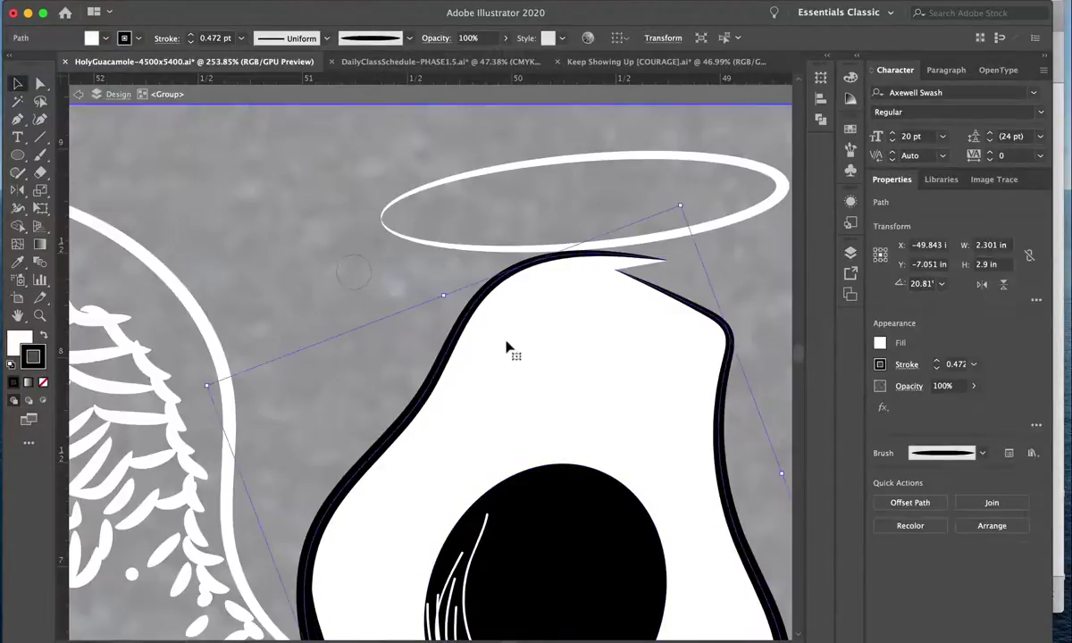
scroll(487, 335, "down", 3)
left_click(821, 77)
left_click(659, 172)
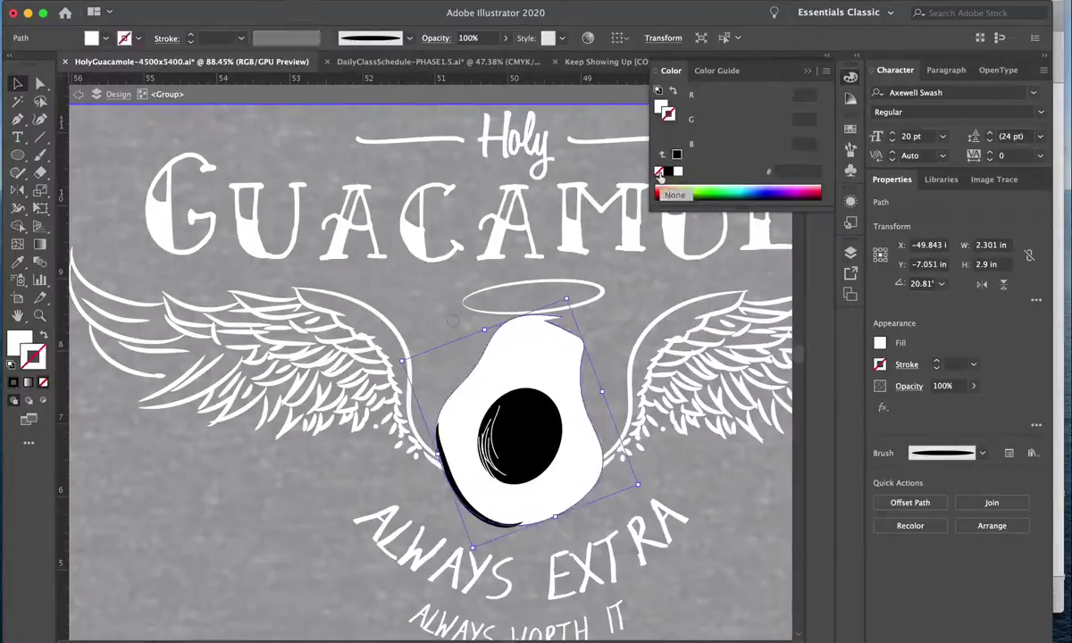
Delete the leftover black edge path on the avocado's left and review the finished design.
double_click(500, 540)
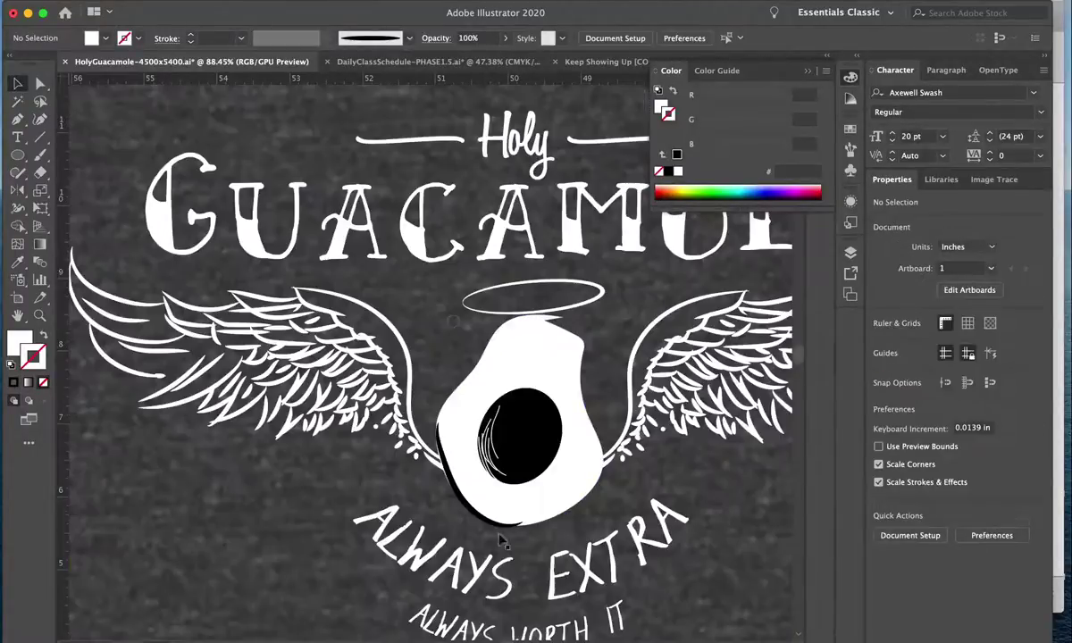
left_click(466, 502)
double_click(456, 482)
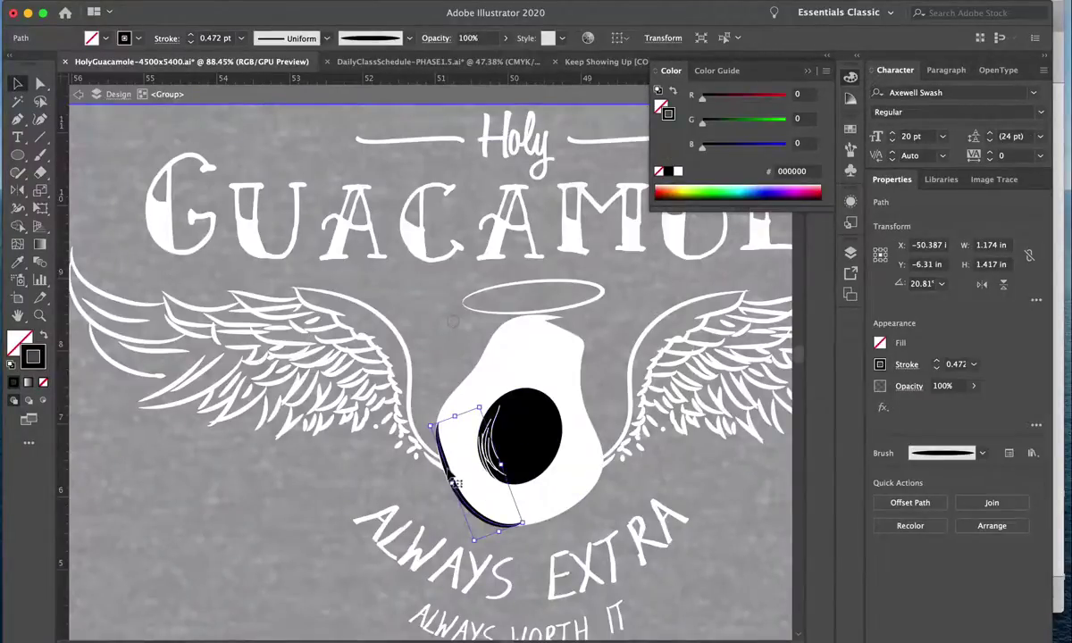
key("Delete")
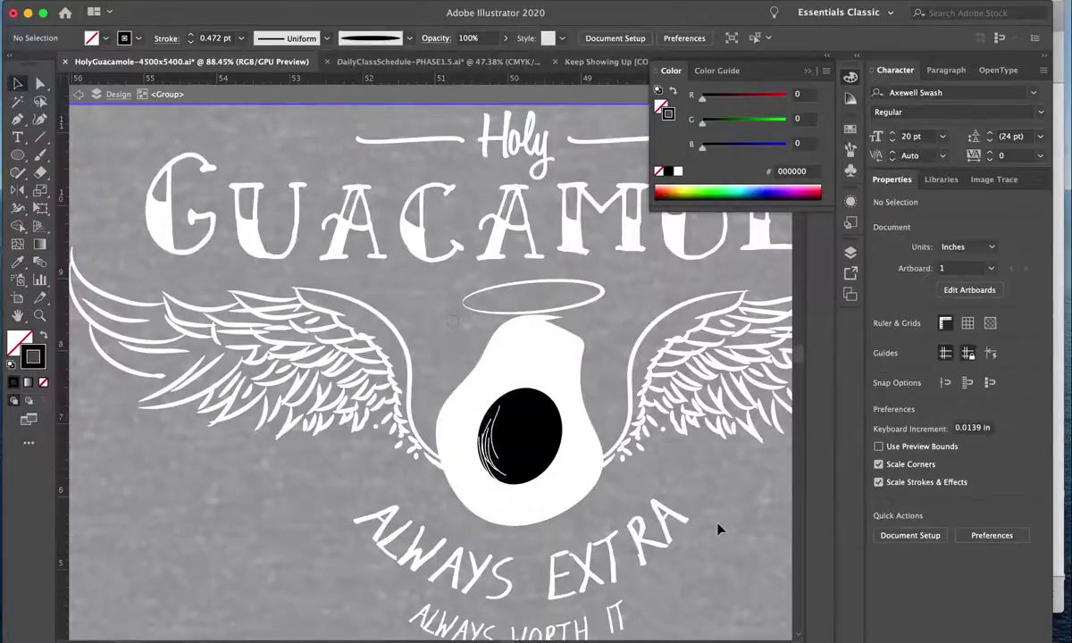
double_click(718, 529)
scroll(625, 465, "down", 3, "alt")
scroll(616, 456, "right", 2)
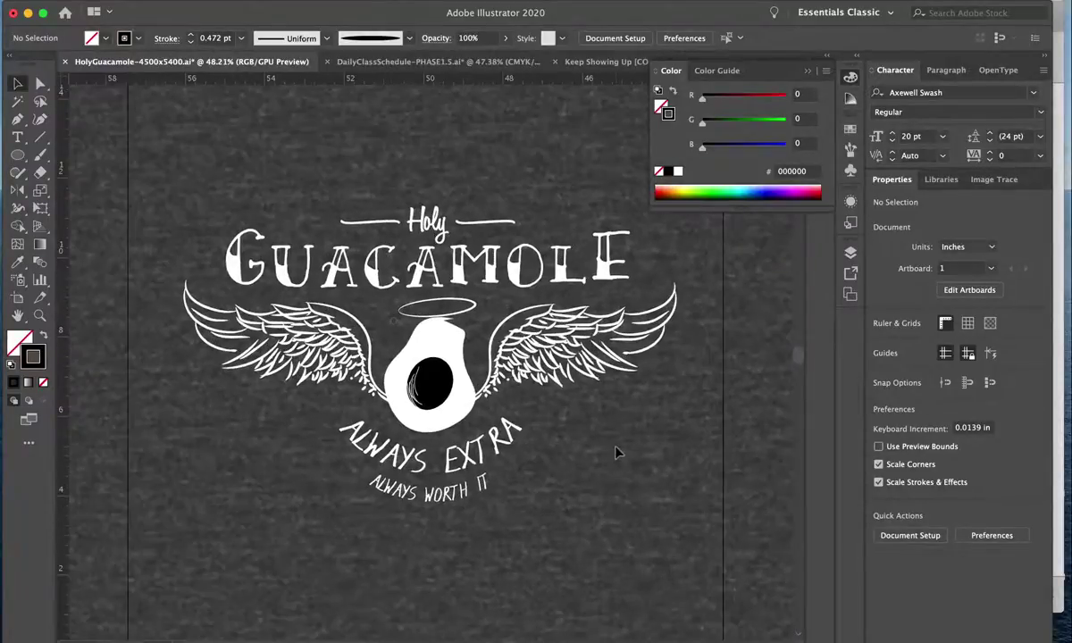
scroll(614, 454, "up", 2, "alt")
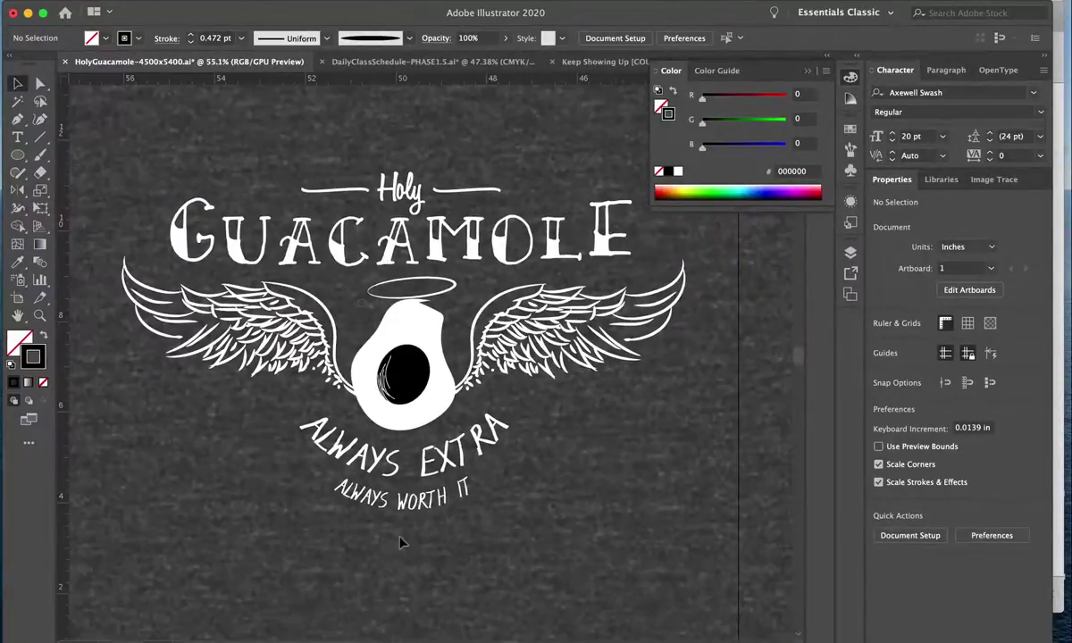
left_click_drag(399, 541, 397, 142)
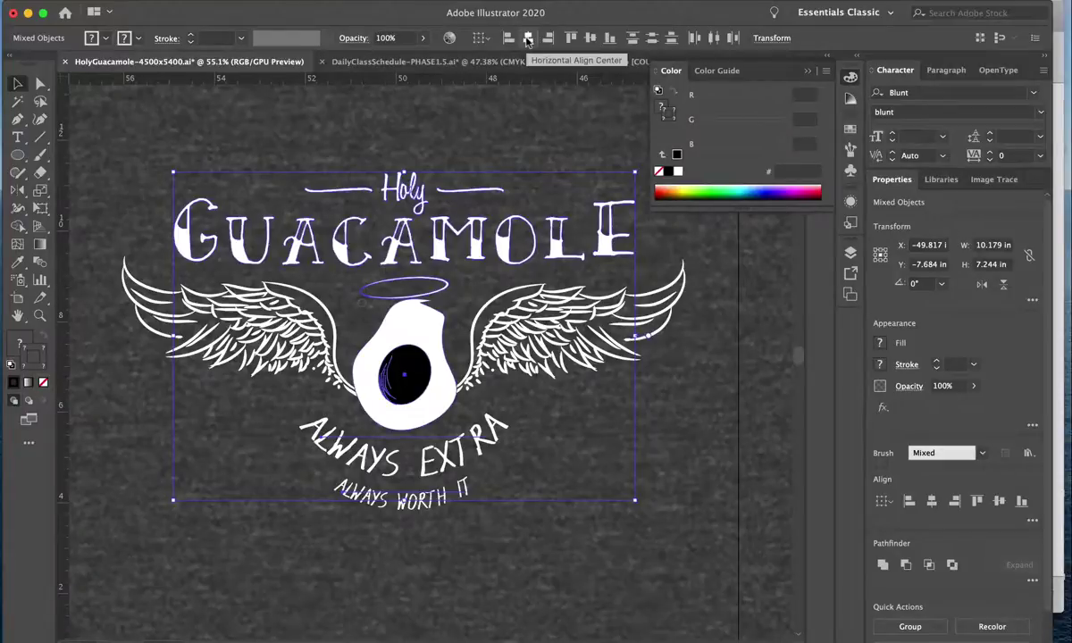
left_click(375, 125)
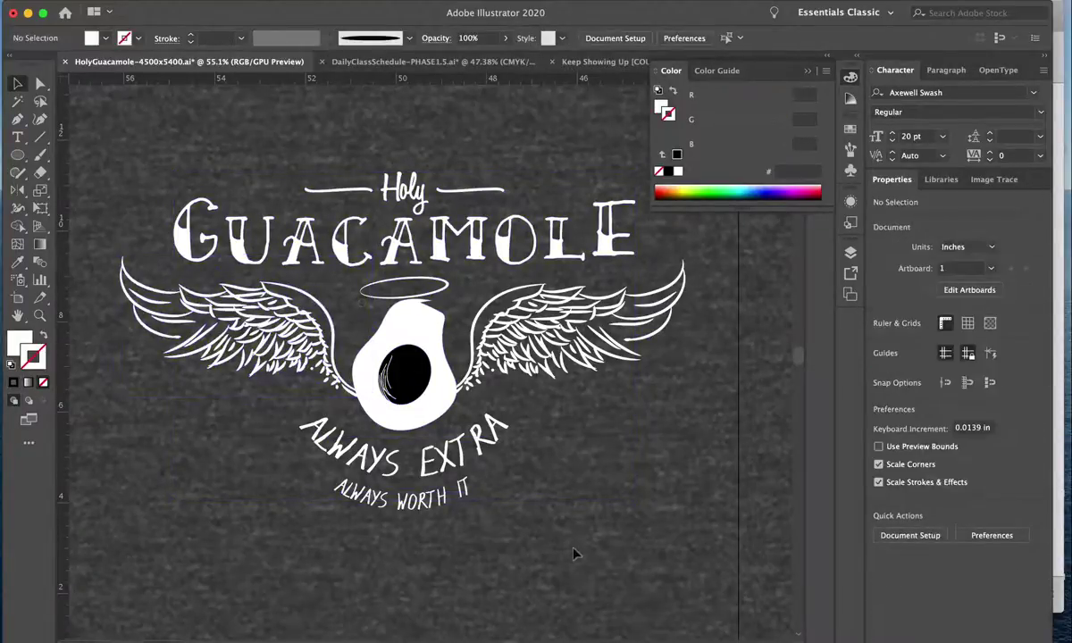
scroll(574, 553, "down", 1, "alt")
Select the word Holy with its side lines and fill them with Kelly Green.
left_click(668, 6)
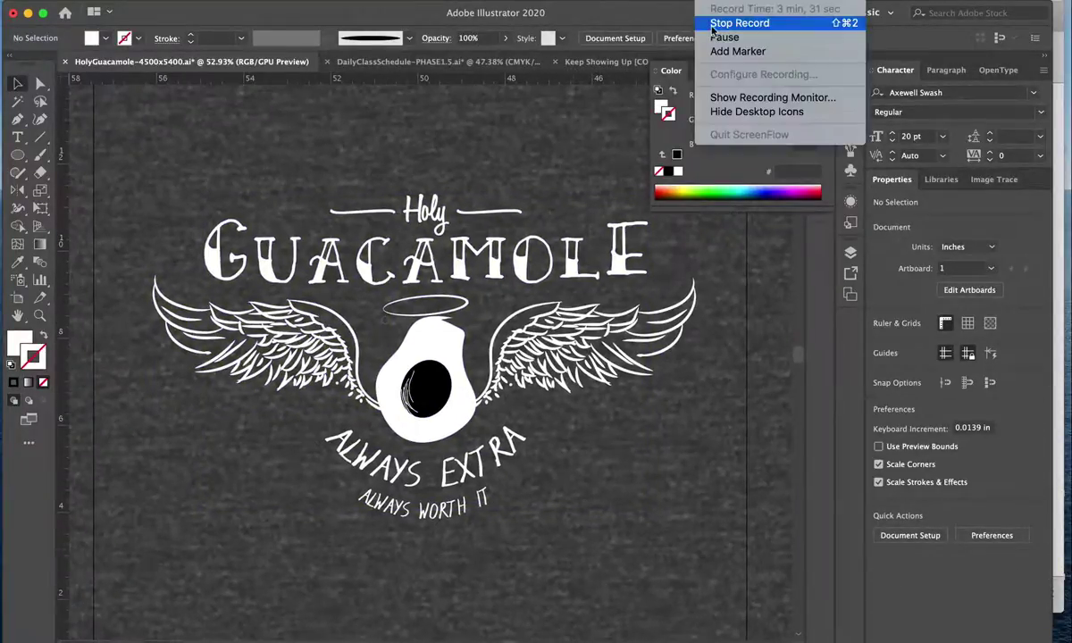
left_click(427, 196)
left_click(717, 70)
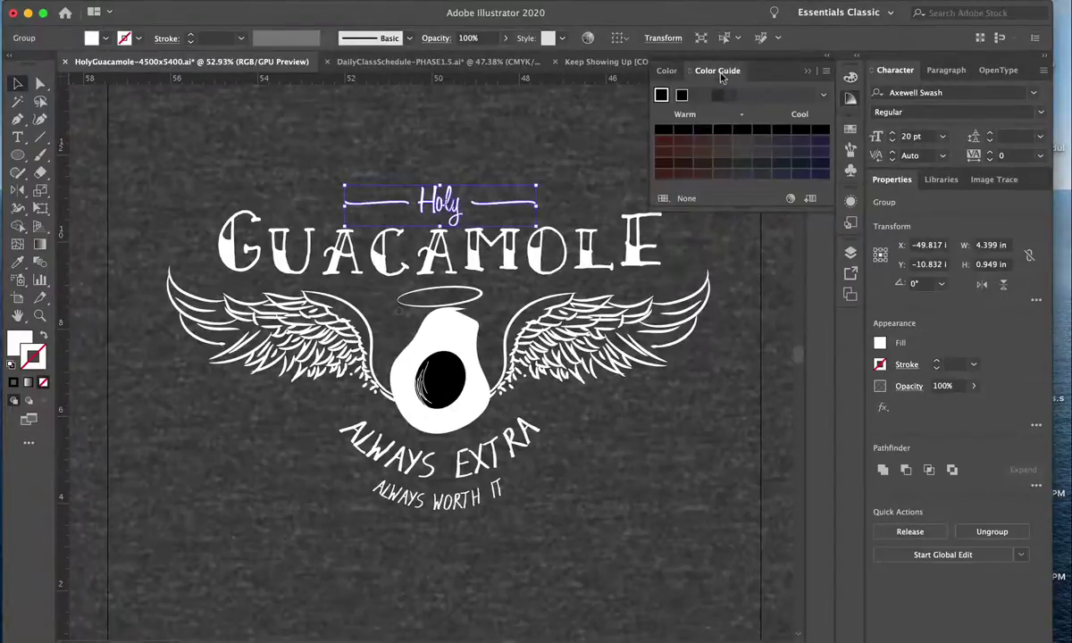
left_click(666, 71)
left_click(851, 130)
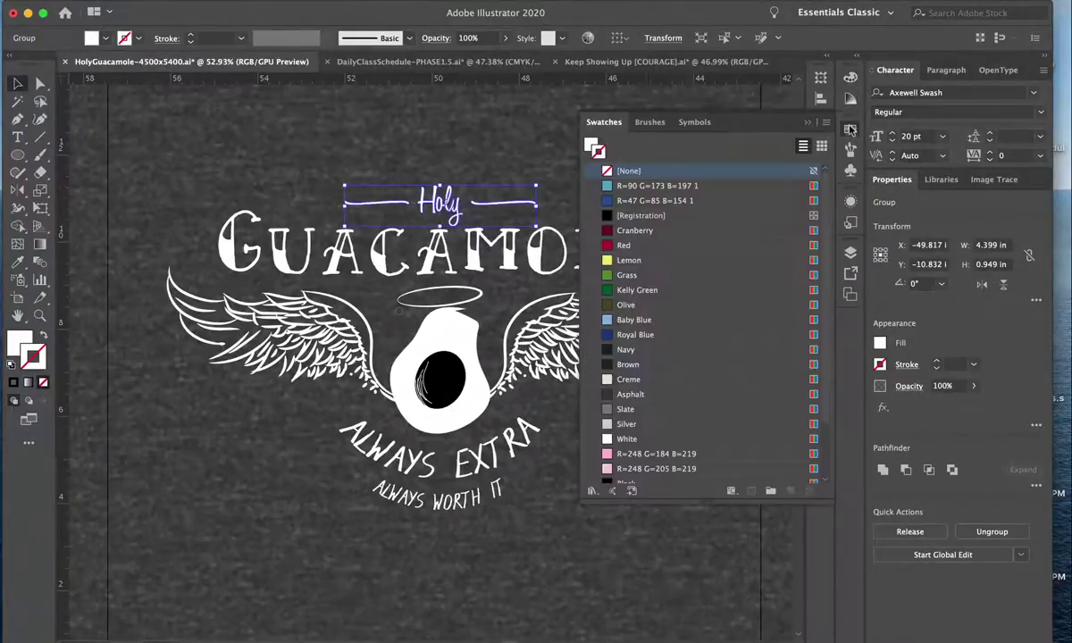
left_click(631, 290)
Remove Holy's stroke and try brighter and darker greens with the Color sliders.
left_click(668, 114)
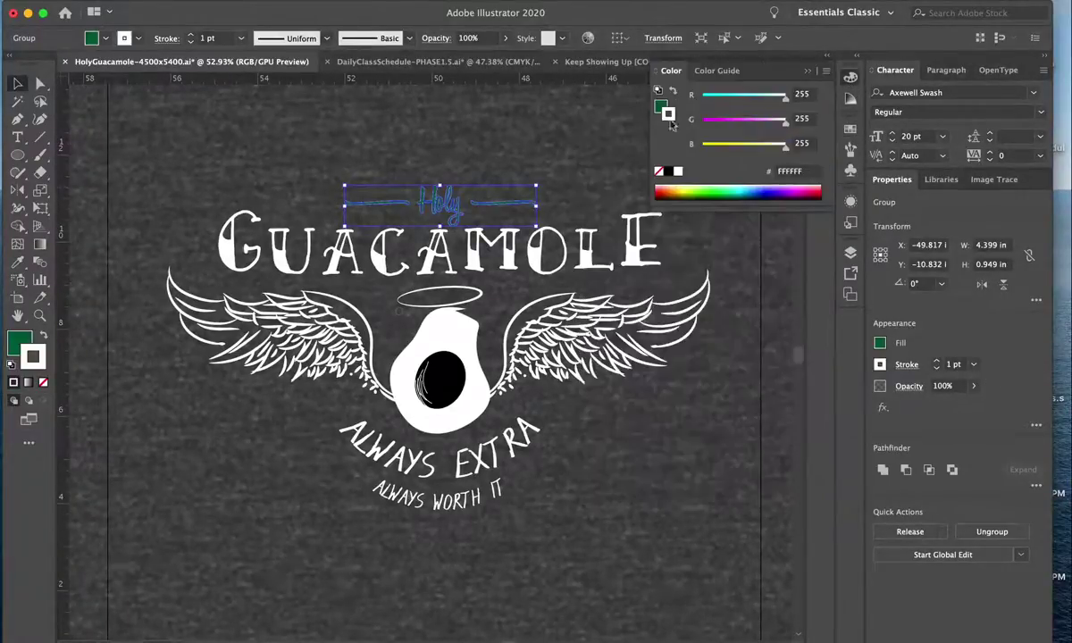
left_click(659, 172)
left_click(661, 106)
left_click_drag(741, 120, 790, 121)
left_click_drag(720, 145, 679, 154)
left_click(760, 125)
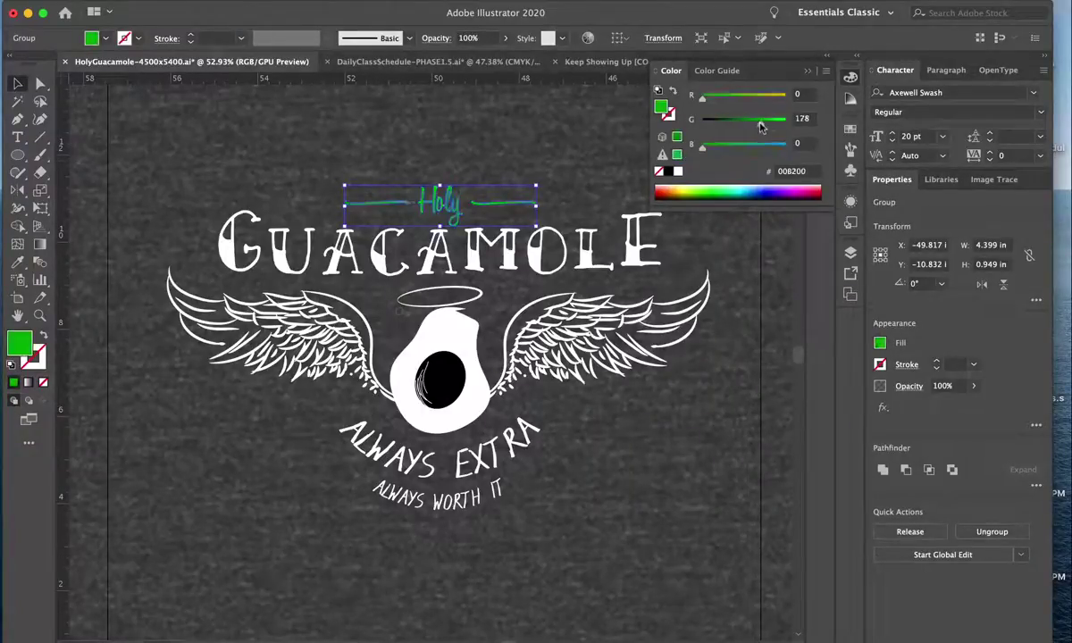
Apply the Grass swatch as the fill of Holy and its side lines.
left_click(851, 129)
left_click(625, 275)
left_click(518, 151)
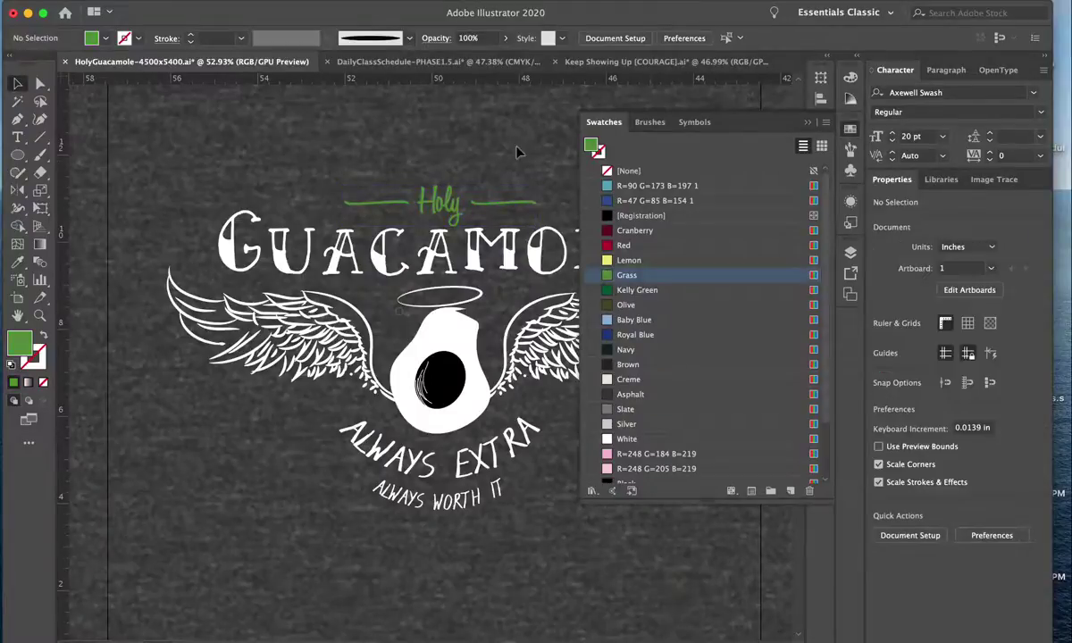
left_click(465, 467)
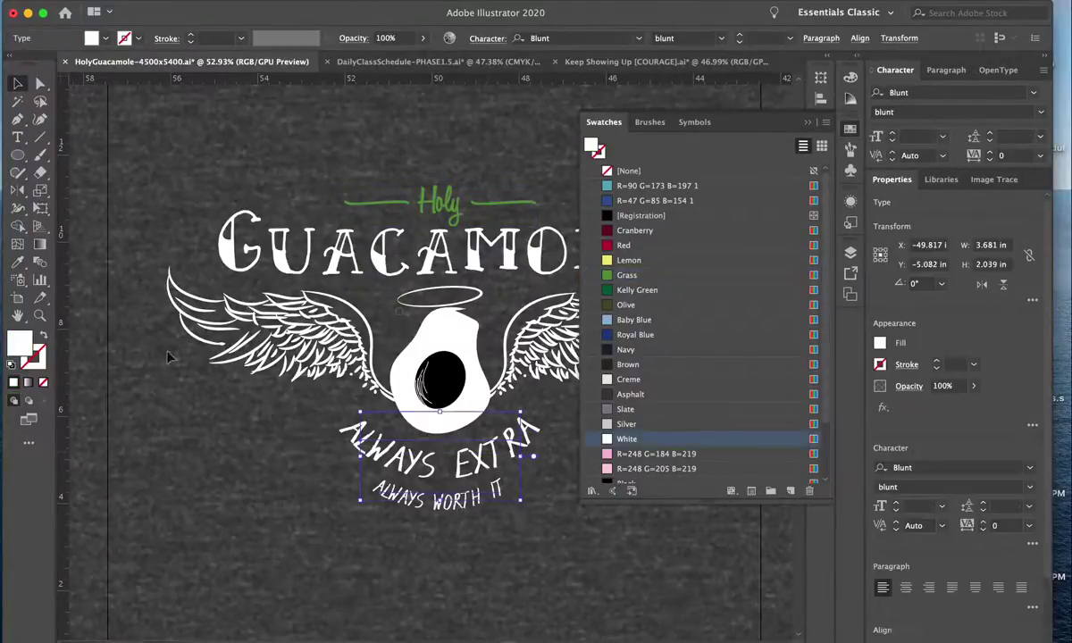
Make the tagline Grass green and give the avocado body Grass fill with Kelly Green stroke.
left_click(608, 275)
left_click(437, 319)
double_click(438, 320)
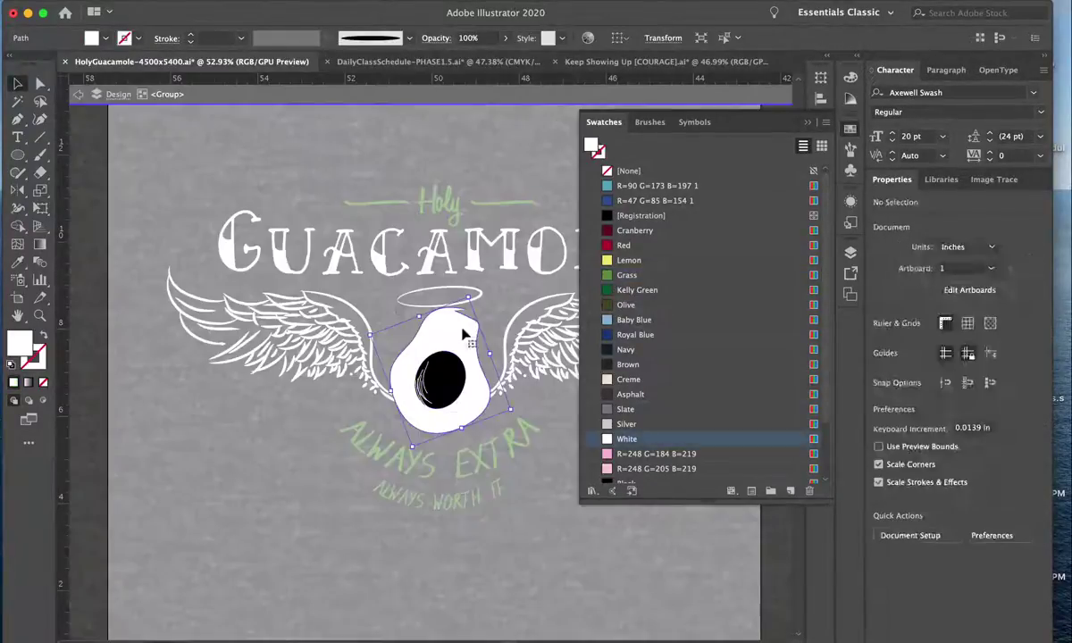
left_click(608, 276)
key("x")
left_click(607, 291)
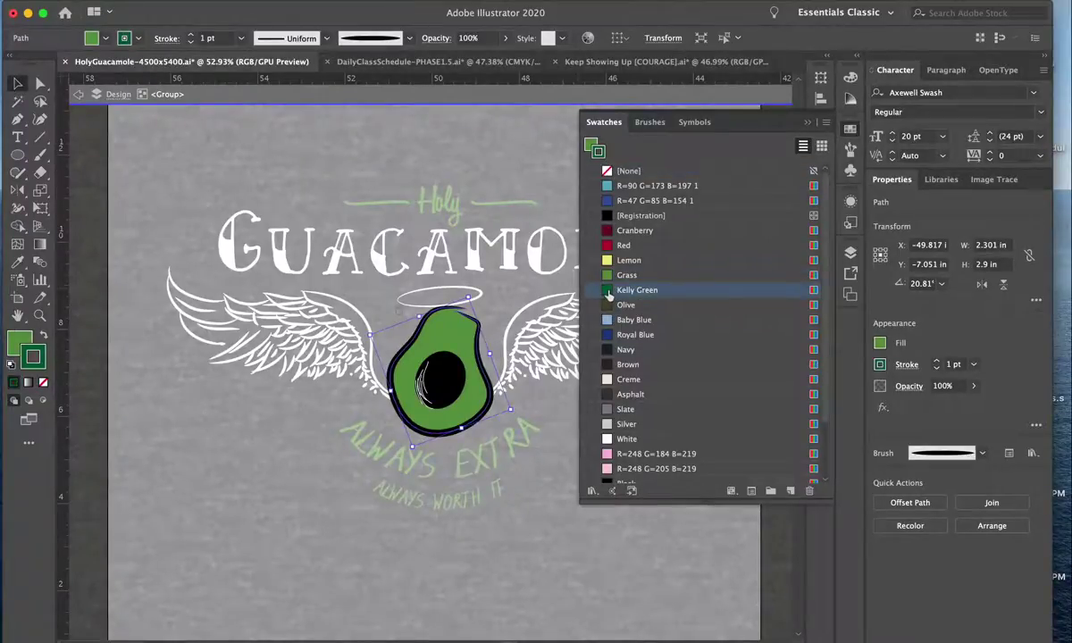
Fill the avocado pit with dark Olive, set its stroke to None, and exit isolation.
left_click(424, 350)
left_click(607, 305)
left_click(43, 332)
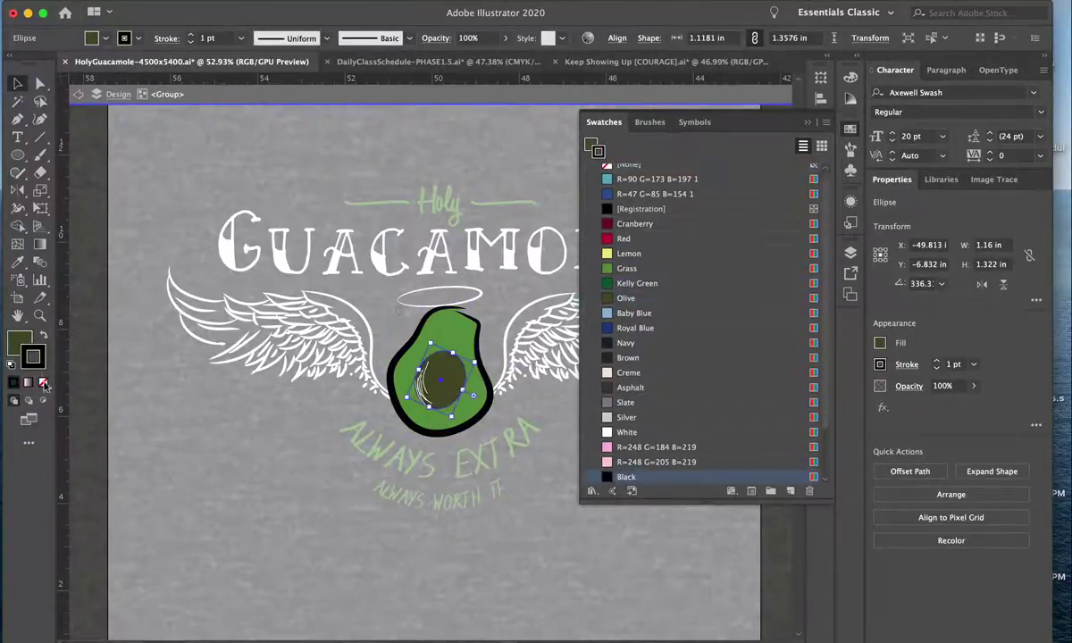
left_click(43, 382)
key("Escape")
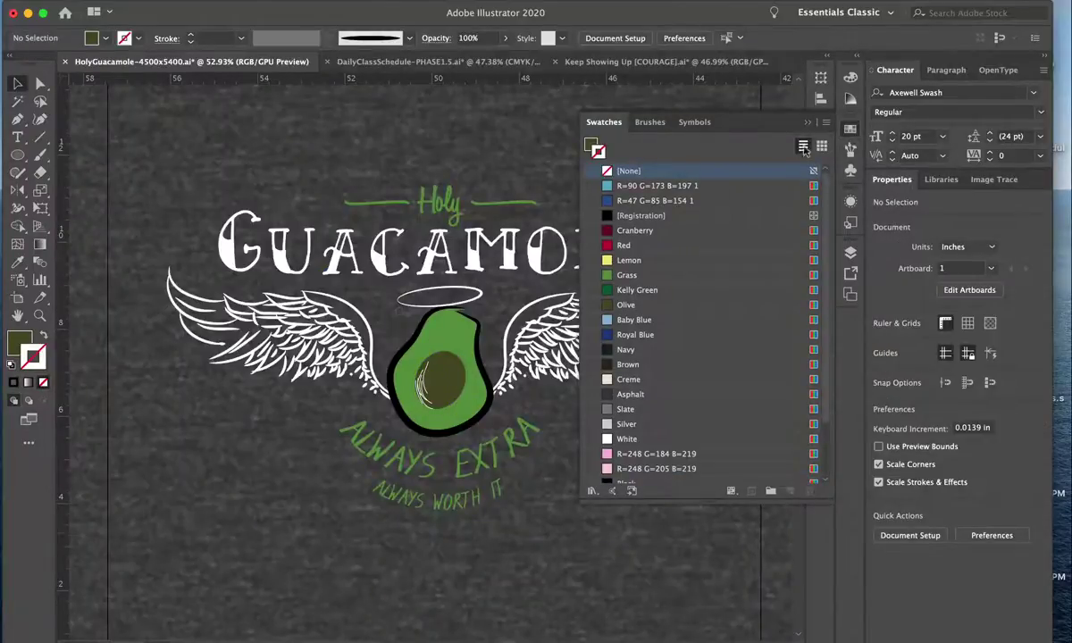
Reselect the avocado group and enter it again for editing.
left_click(673, 129)
scroll(533, 534, "down", 3)
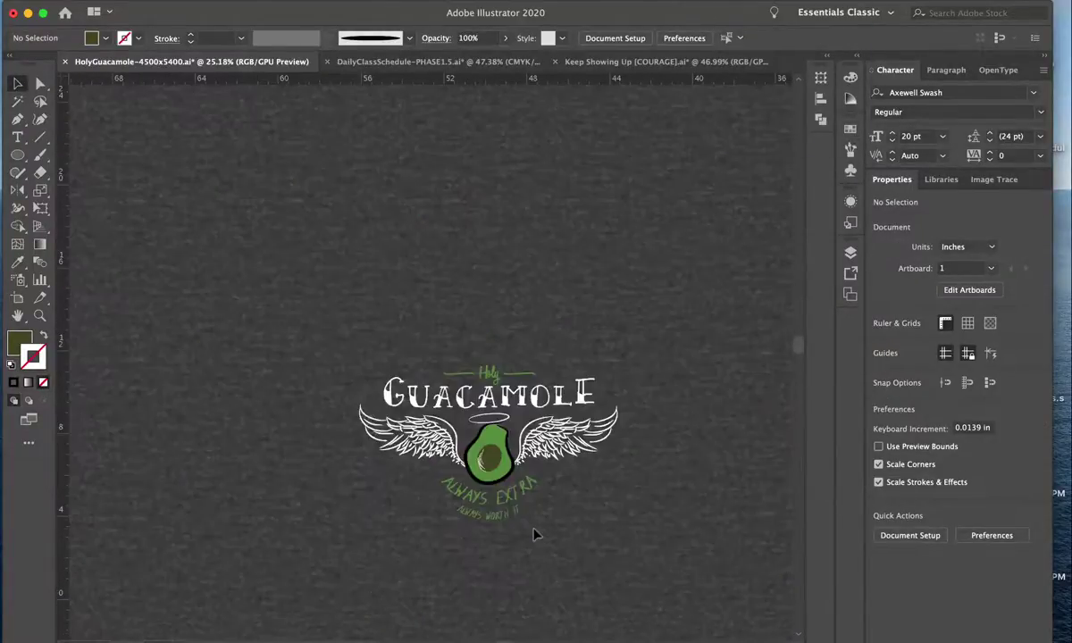
scroll(533, 534, "up", 3)
scroll(533, 534, "up", 2)
left_click(460, 456)
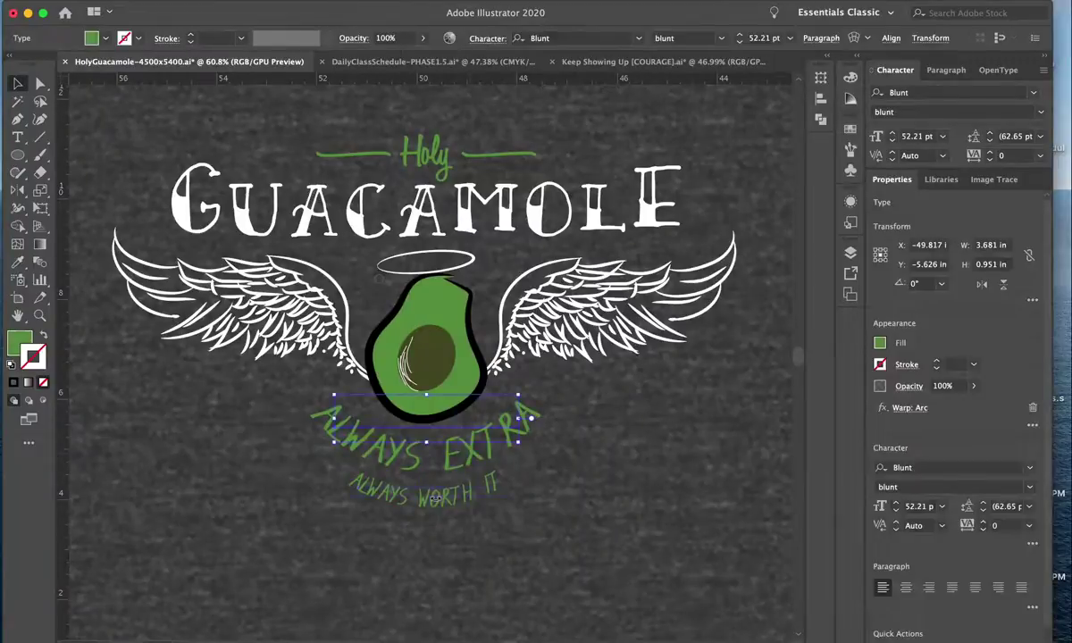
left_click(478, 370)
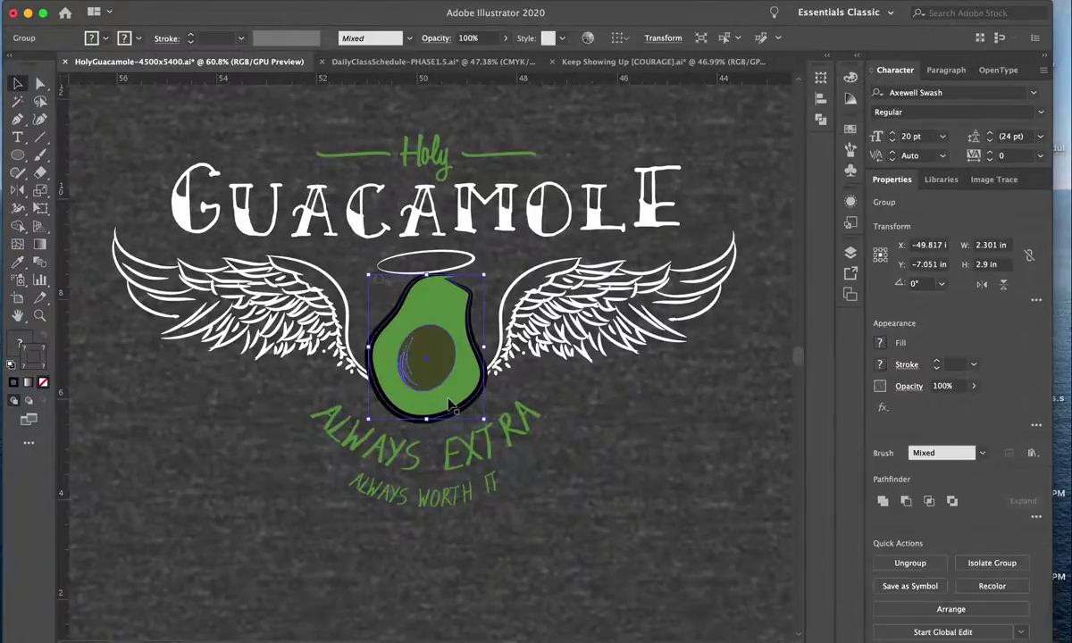
key("ctrl+shift+a")
left_click(433, 304)
double_click(433, 303)
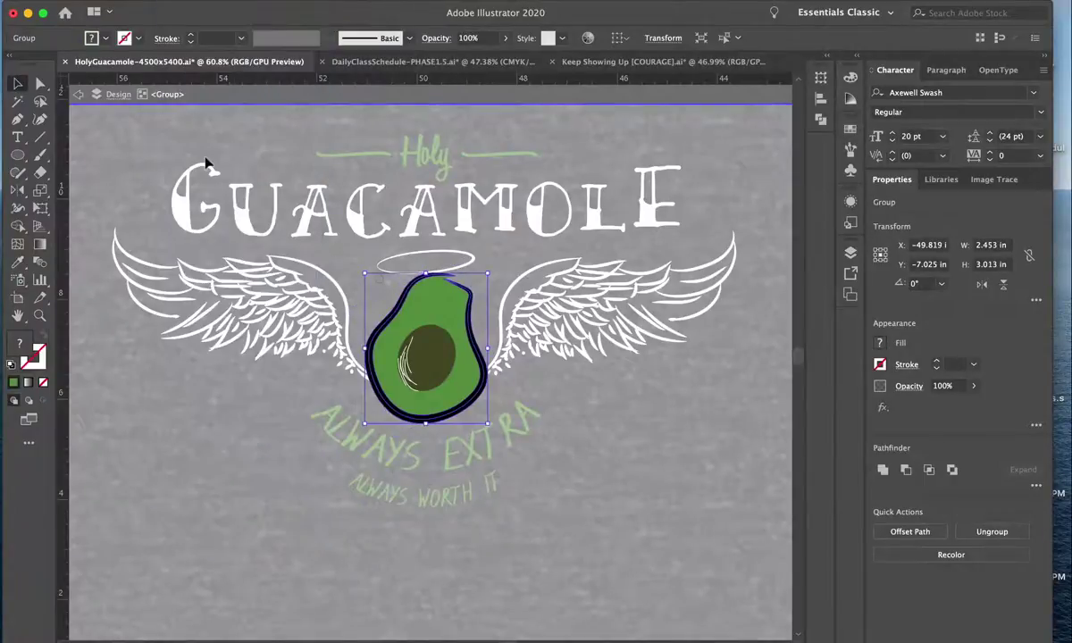
left_click(187, 2)
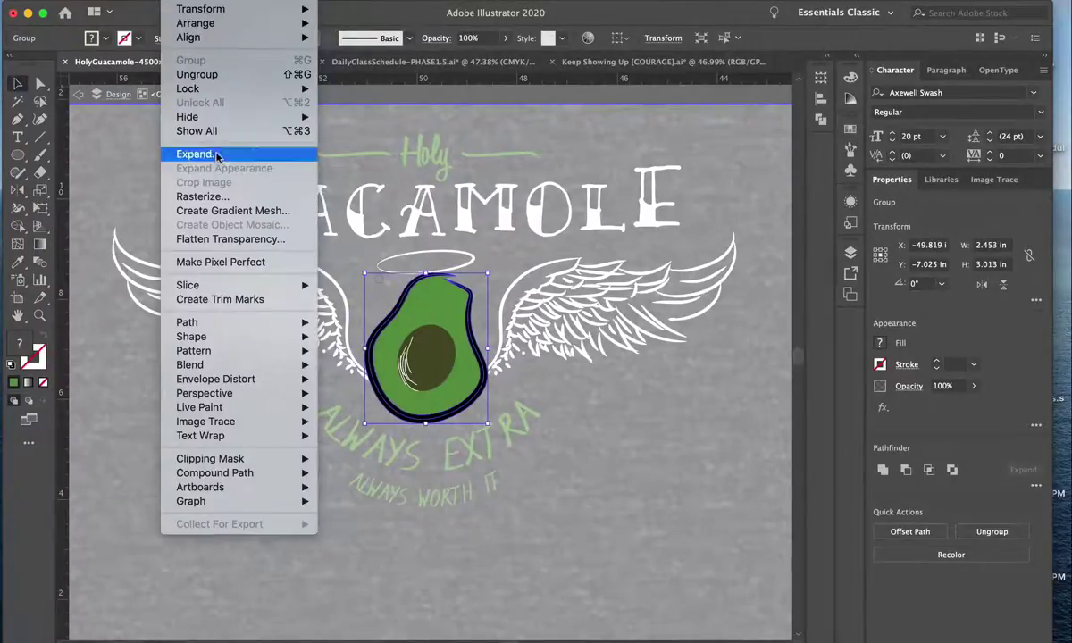
Delete the old pit and expand the avocado into plain filled shapes.
left_click(409, 313)
key("Delete")
left_click(187, 3)
left_click(214, 154)
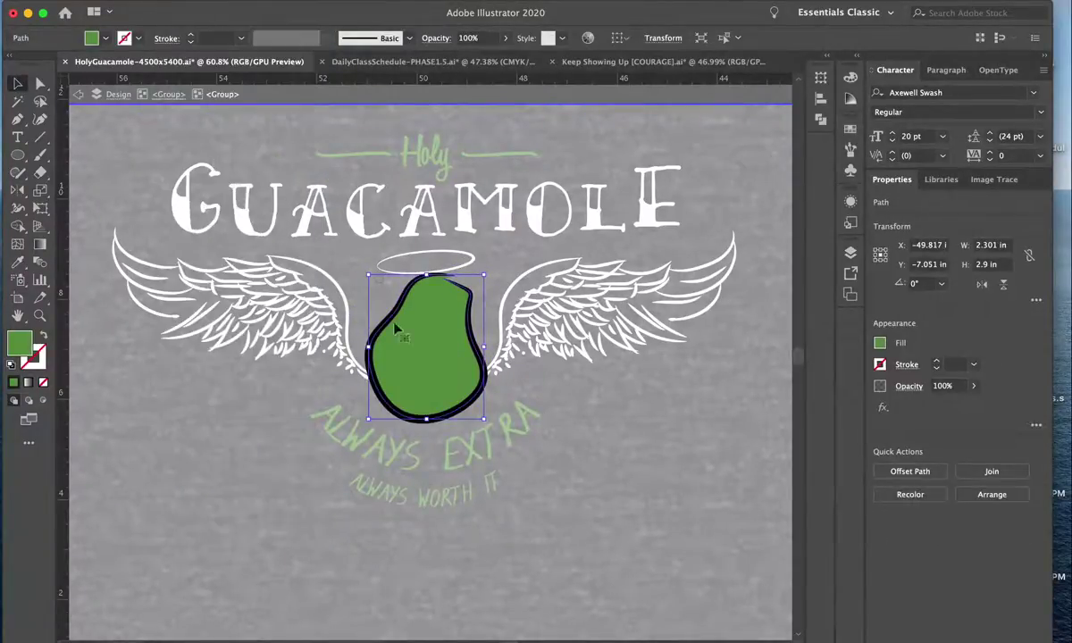
scroll(340, 296, "up", 5)
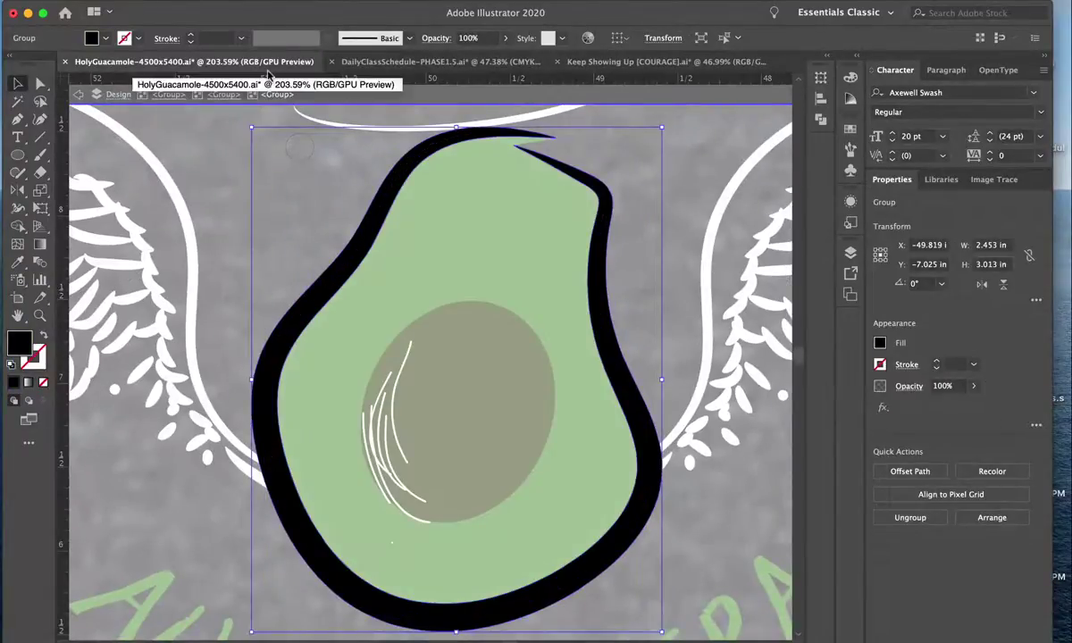
Make the avocado outline Kelly Green, then re-enter the avocado group.
left_click(849, 130)
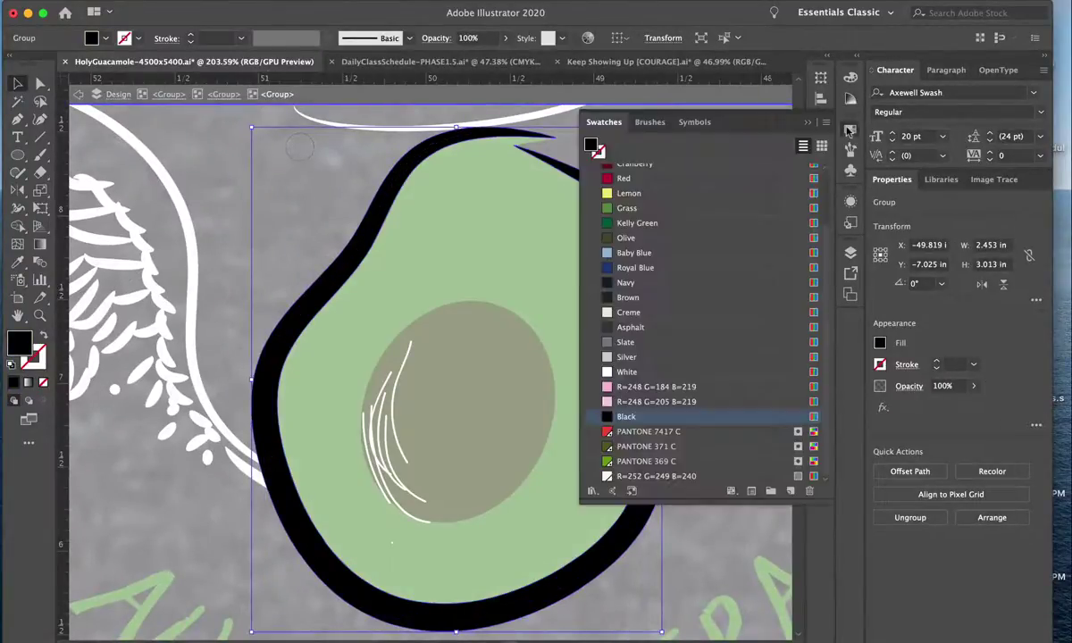
left_click(607, 223)
double_click(337, 205)
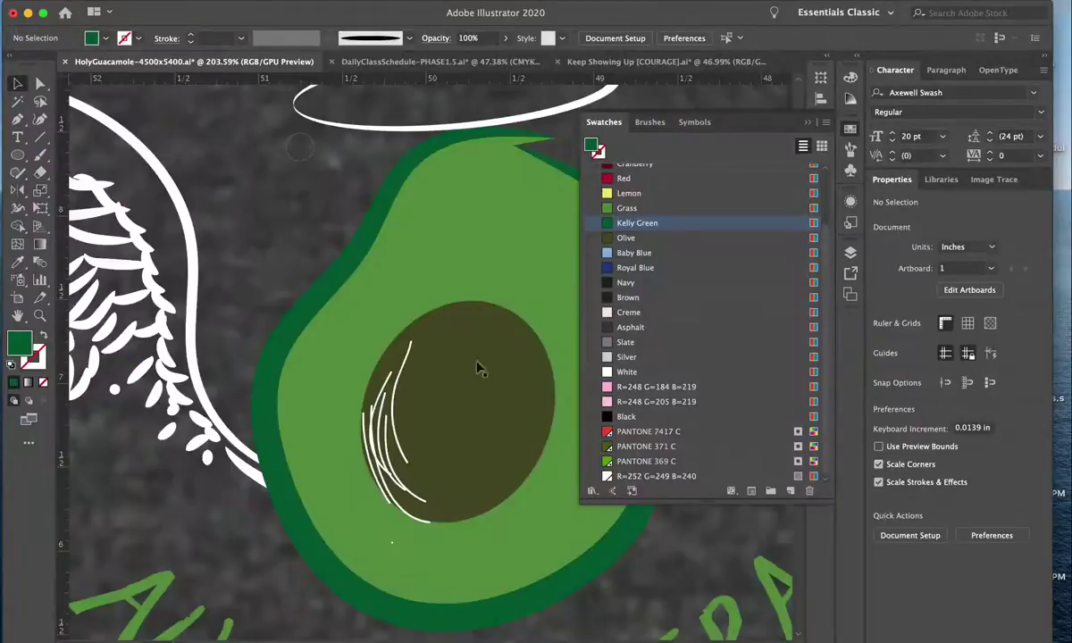
left_click(433, 387)
double_click(433, 387)
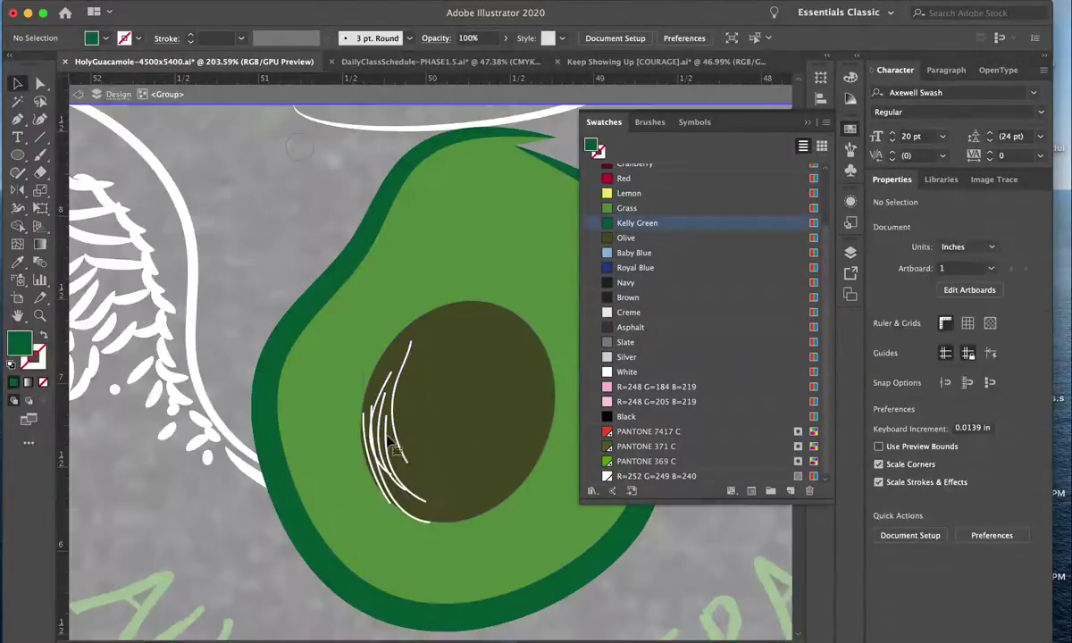
Fill the pit ellipse with Brown and lighten it to medium brown using HSB sliders.
left_click(430, 398)
left_click(634, 364)
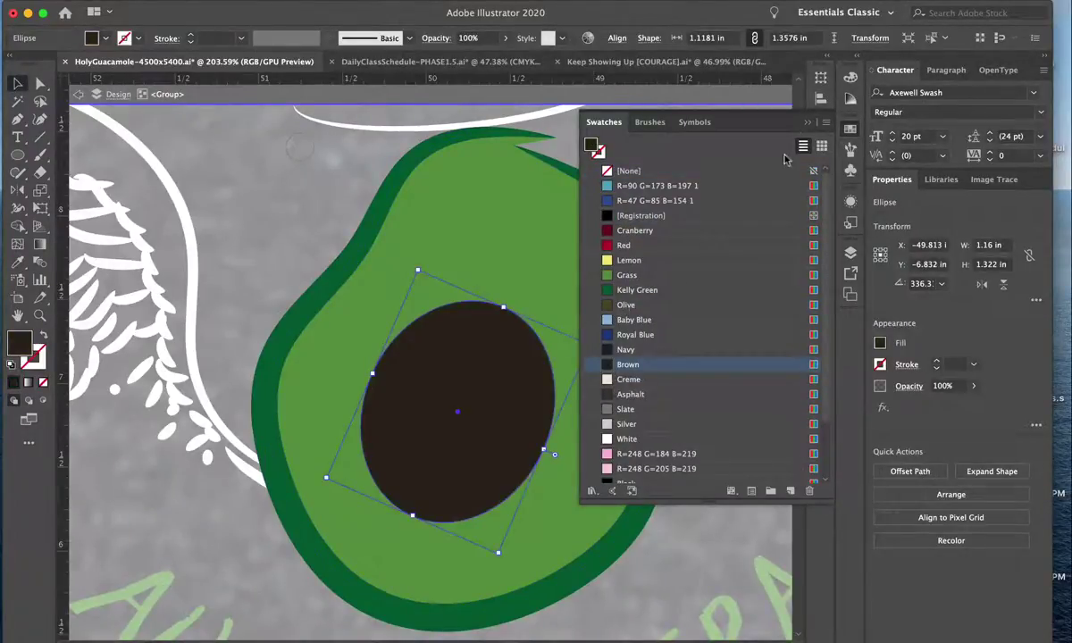
left_click(850, 80)
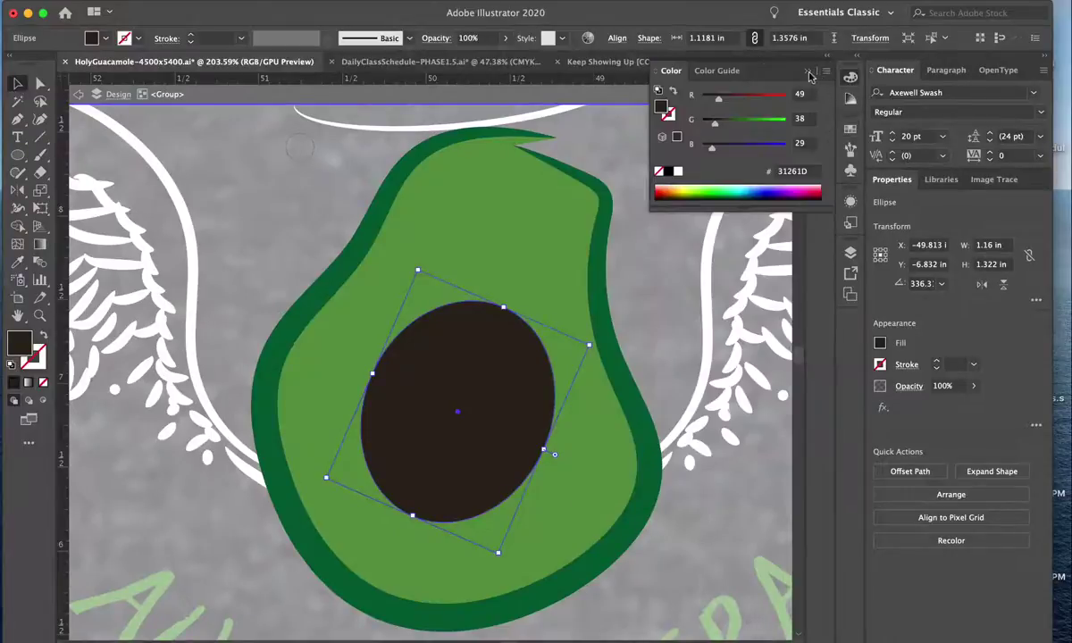
left_click(807, 70)
left_click(804, 117)
left_click_drag(718, 146, 737, 146)
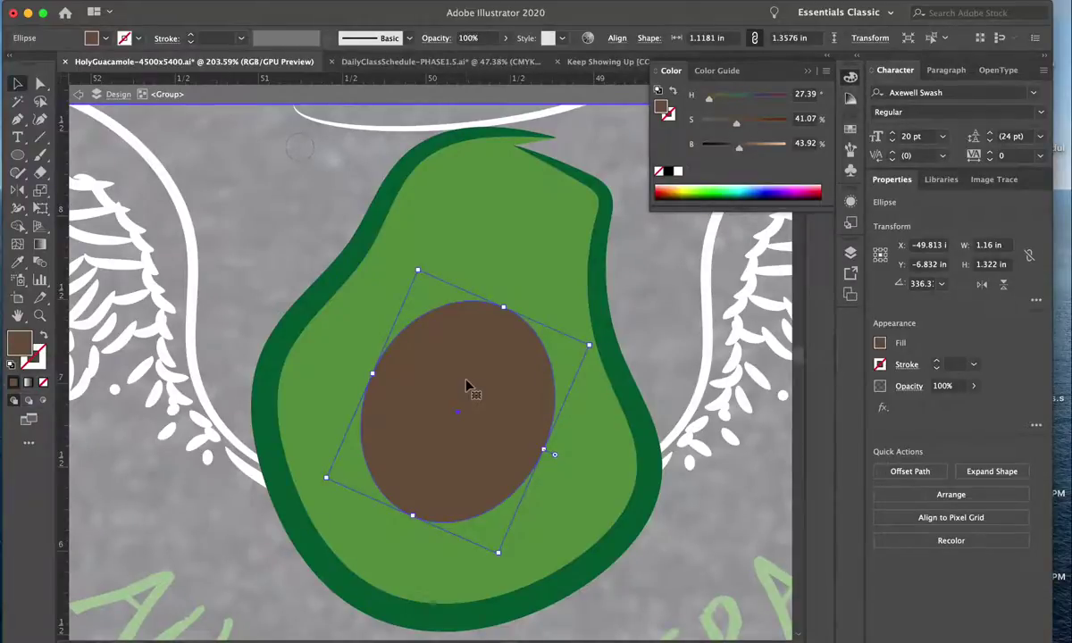
Copy the pit ellipse and cut with Minus Front to form a crescent.
left_click_drag(465, 385, 404, 369)
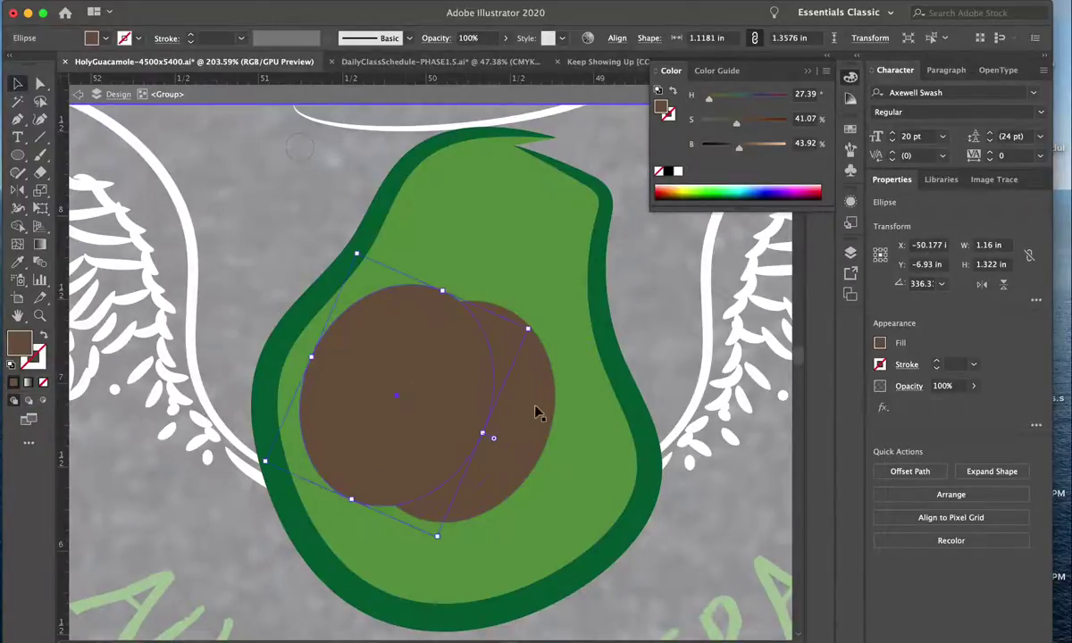
left_click(192, 55)
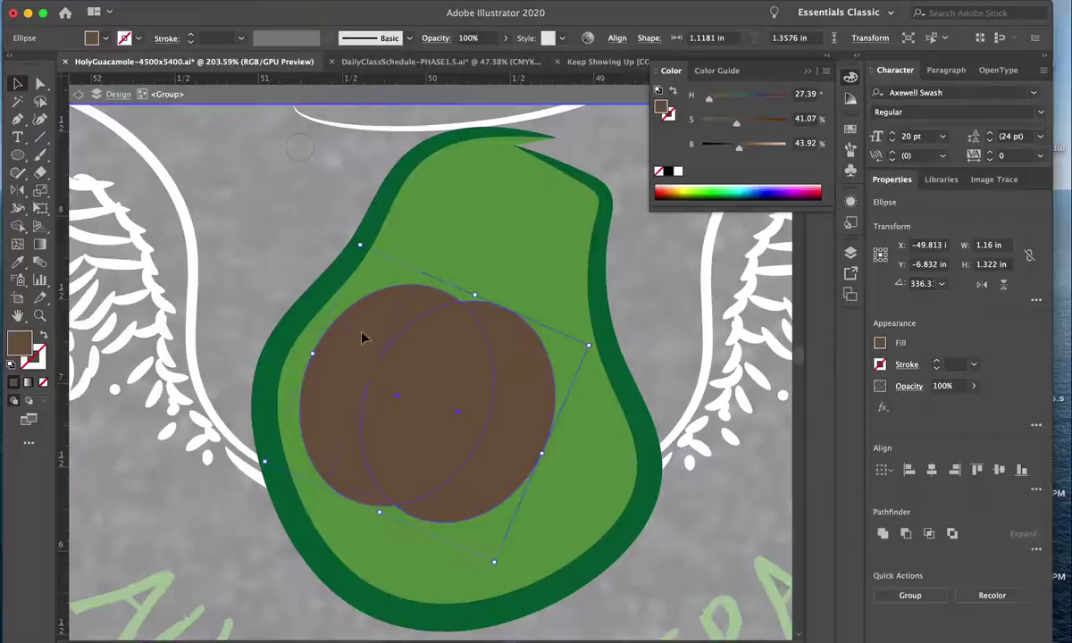
left_click(498, 457)
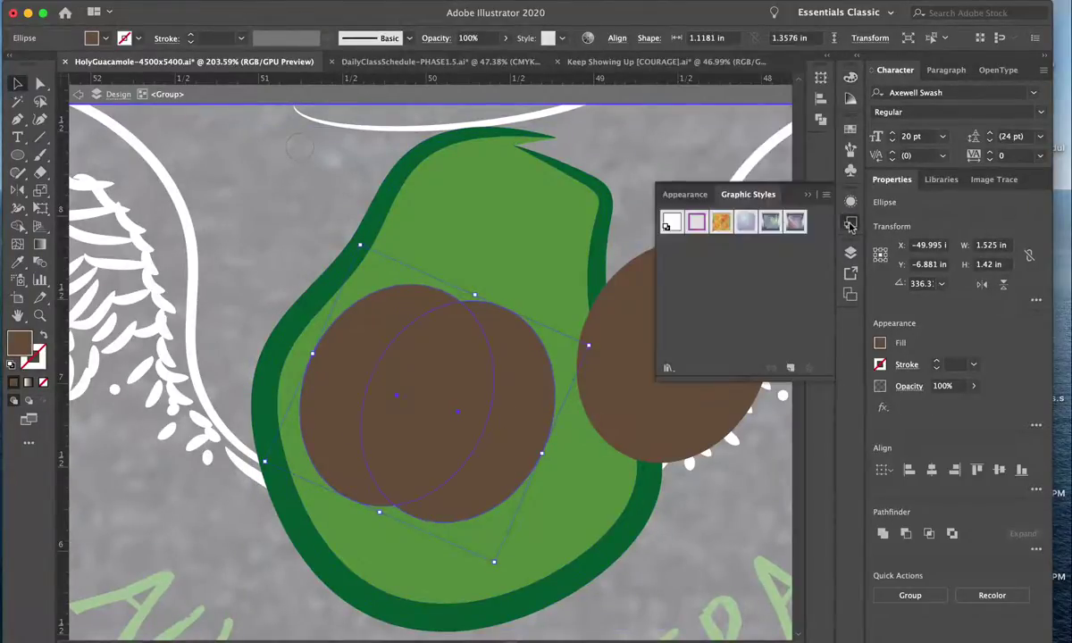
left_click(666, 110)
left_click(629, 361)
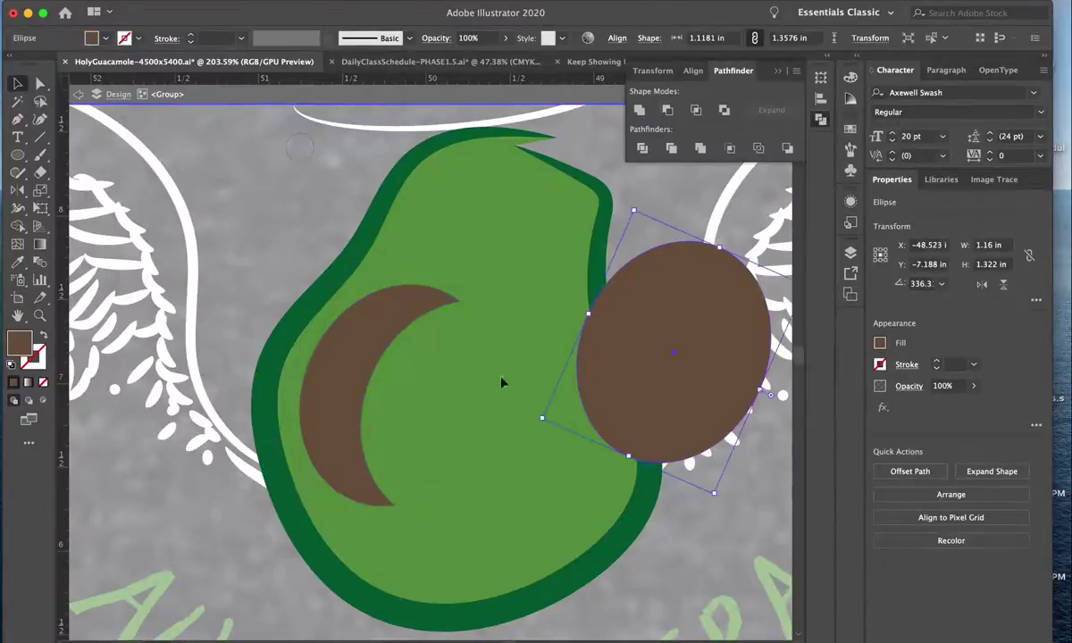
left_click_drag(585, 286, 349, 335)
left_click(192, 0)
left_click(358, 23)
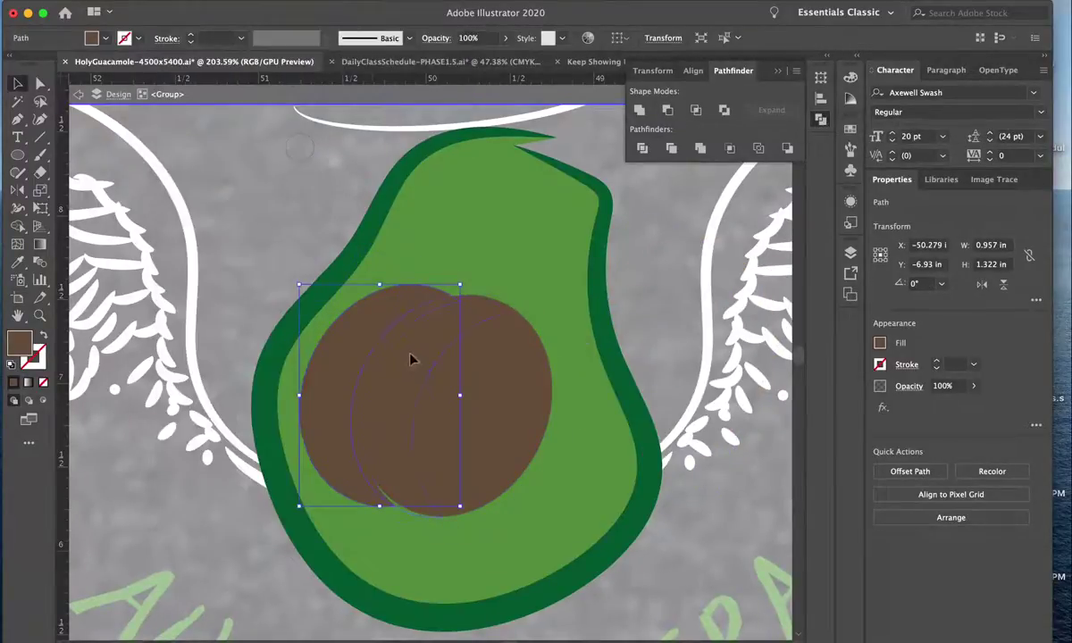
Position the crescent over the pit's left edge and darken its brown.
left_click_drag(412, 359, 465, 370)
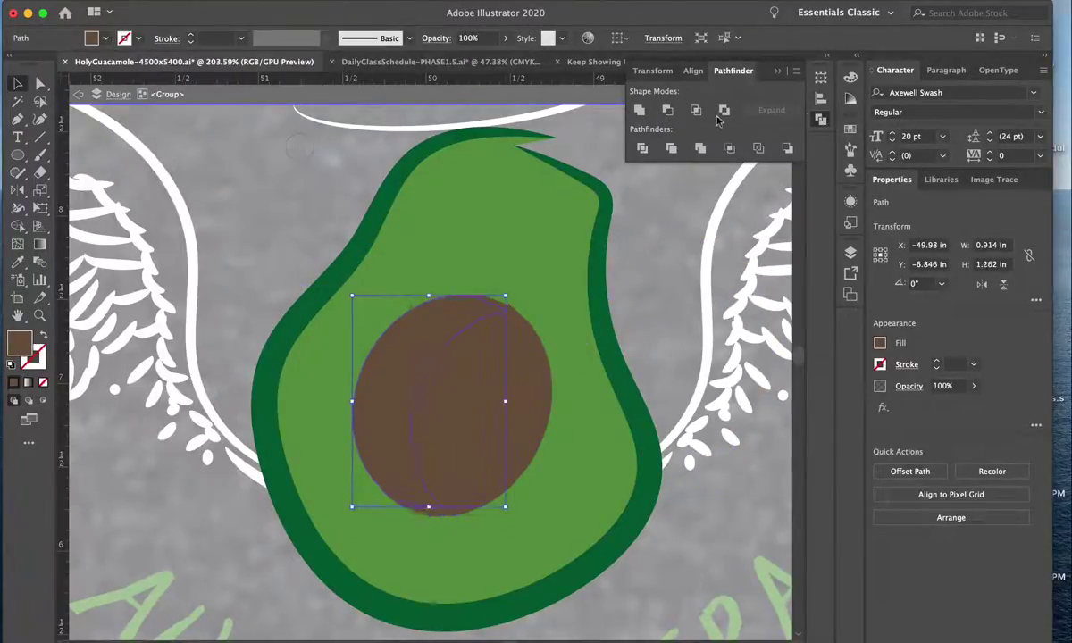
left_click(849, 77)
left_click_drag(750, 144, 730, 143)
left_click(640, 297)
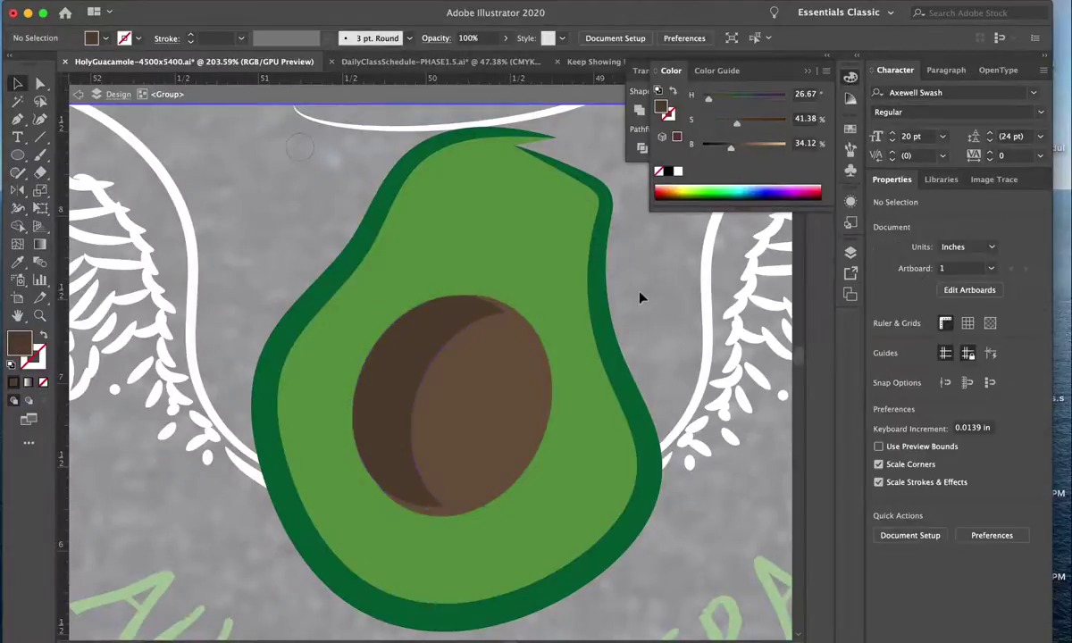
scroll(639, 297, "down", 5)
Set the ALWAYS EXTRA text fill to white and save the document.
scroll(625, 357, "down", 3)
scroll(611, 427, "up", 1)
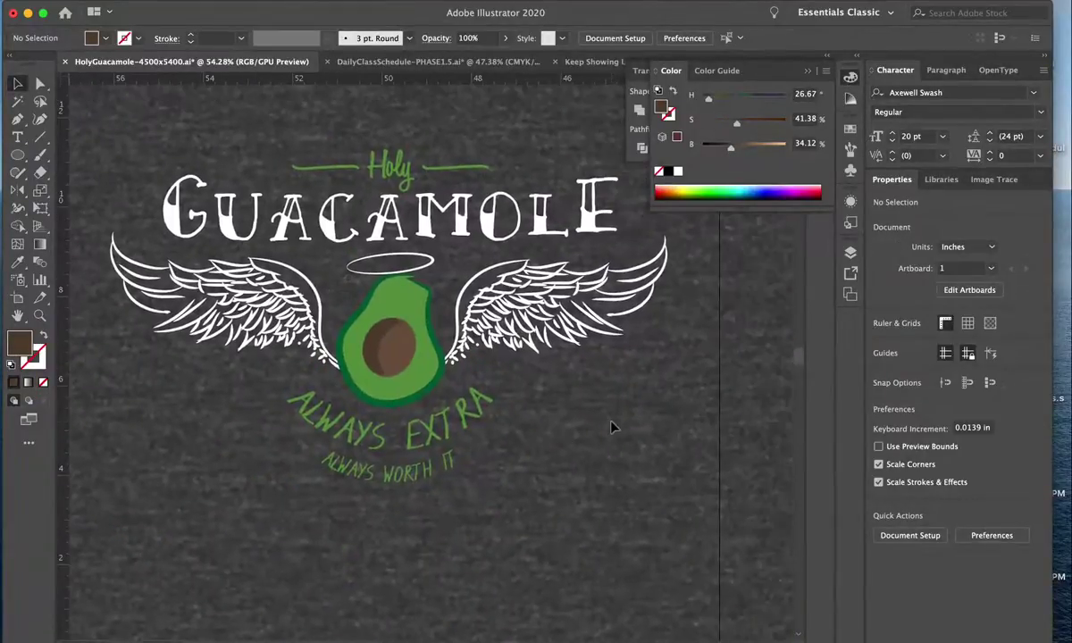
scroll(610, 427, "up", 2)
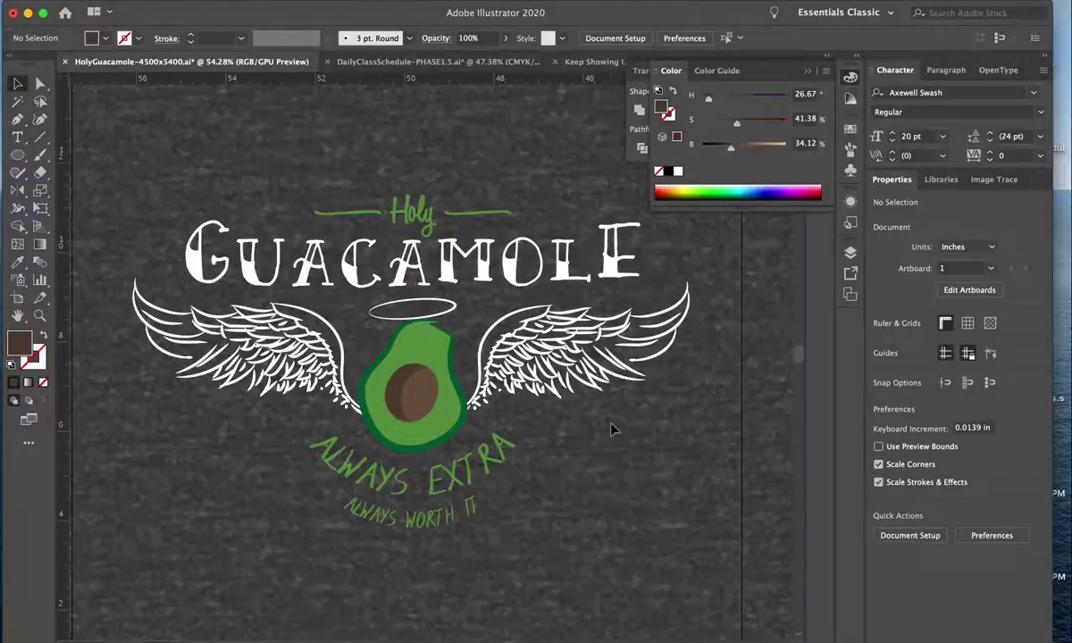
left_click(433, 442)
left_click(676, 170)
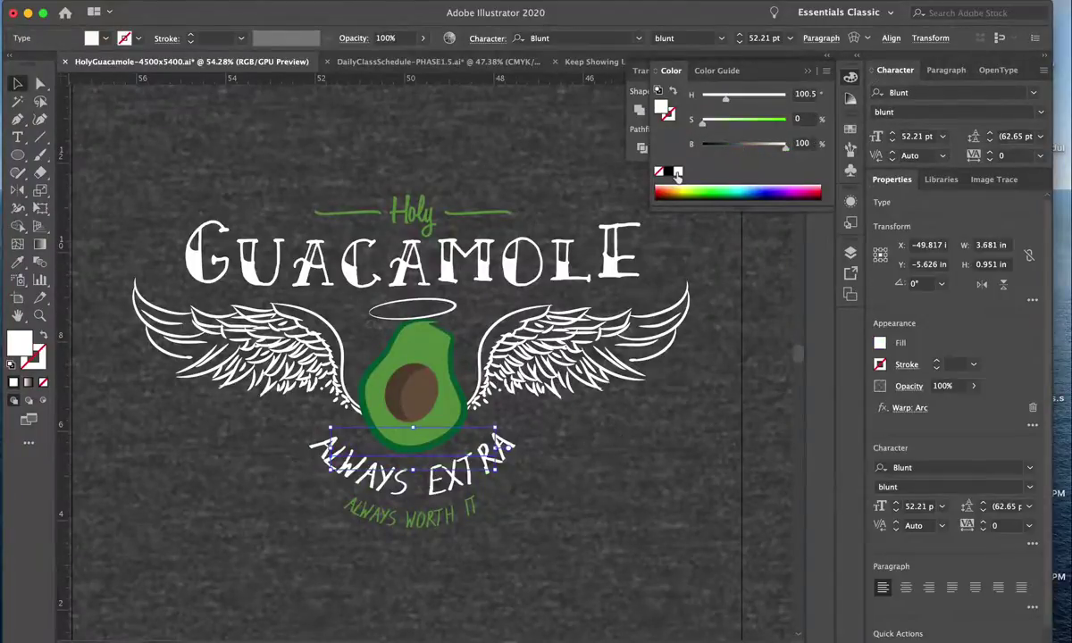
left_click(560, 519)
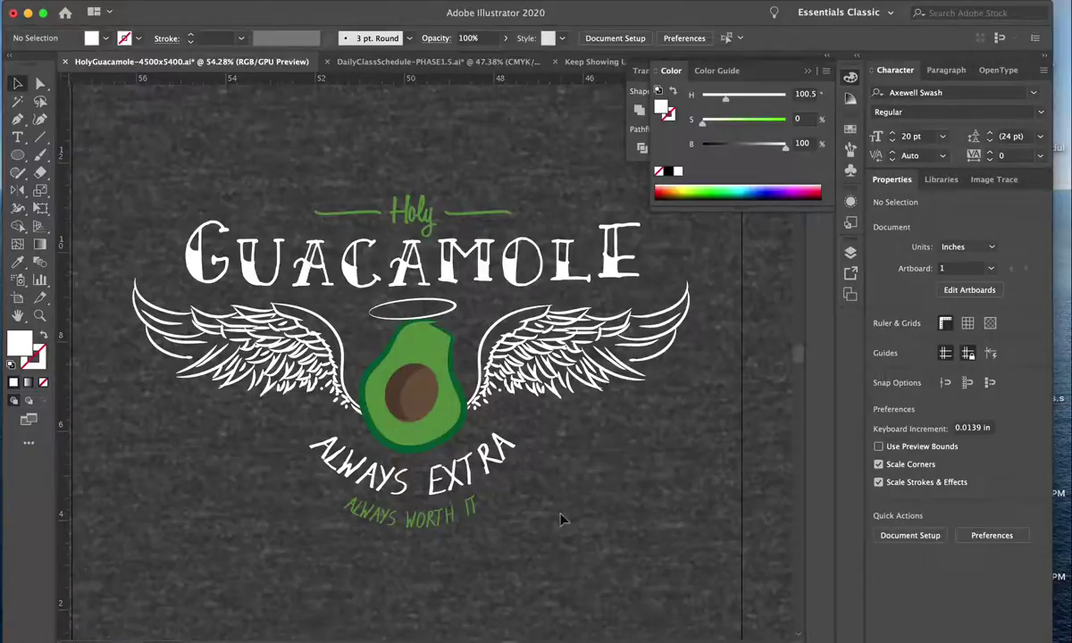
key("ctrl+s")
Enlarge the wings slightly around their centre and nudge them up.
left_click(392, 207)
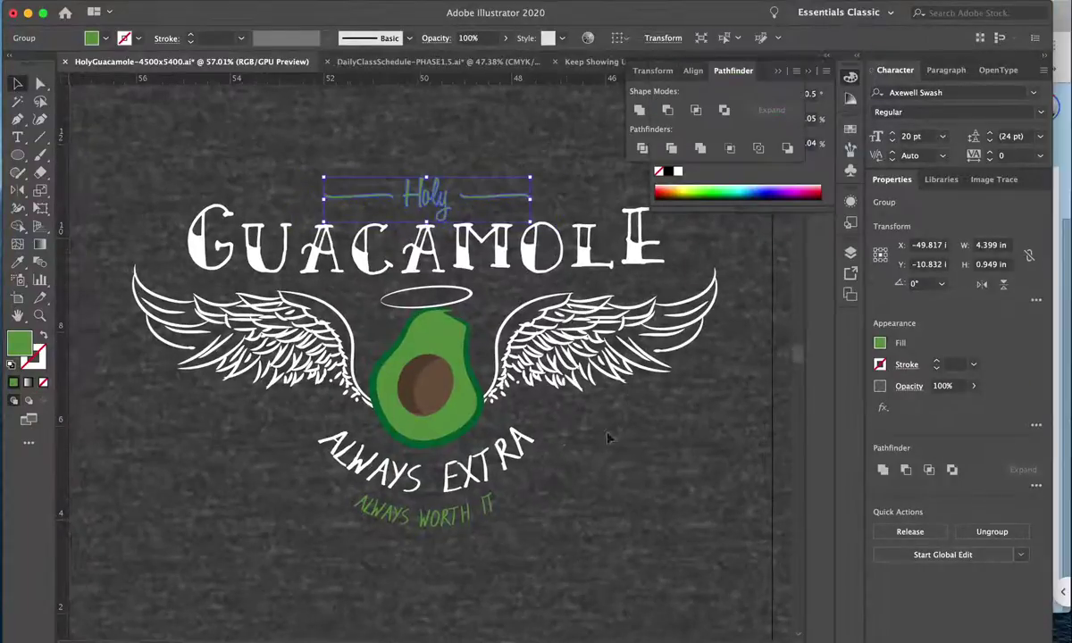
left_click(627, 478)
scroll(627, 479, "down", 3)
left_click(516, 458)
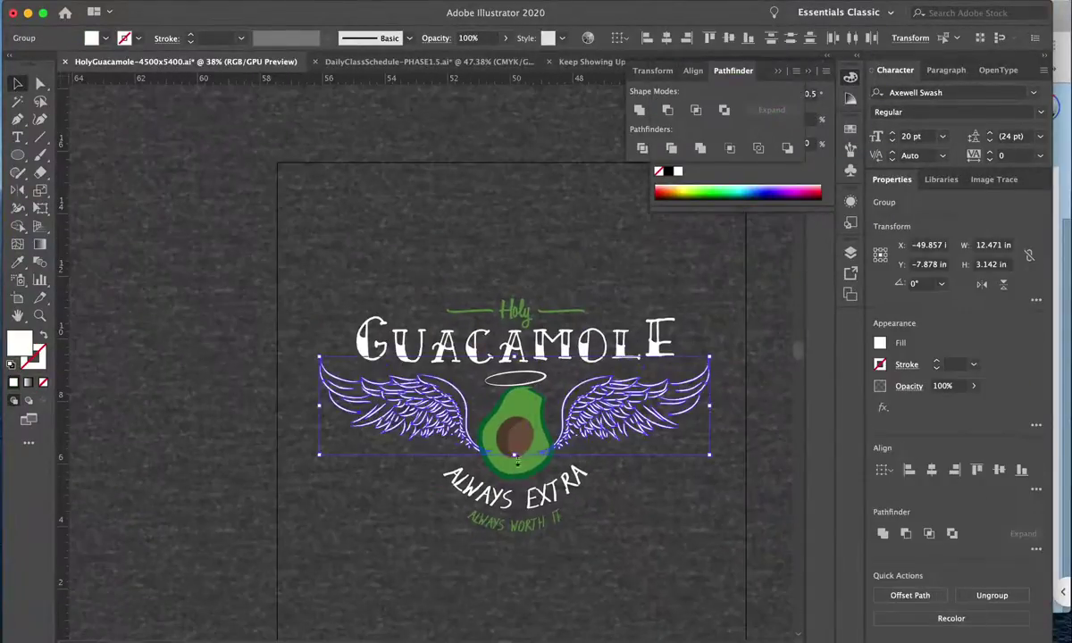
left_click_drag(515, 457, 515, 461)
key("Up")
key("Up")
key("Up")
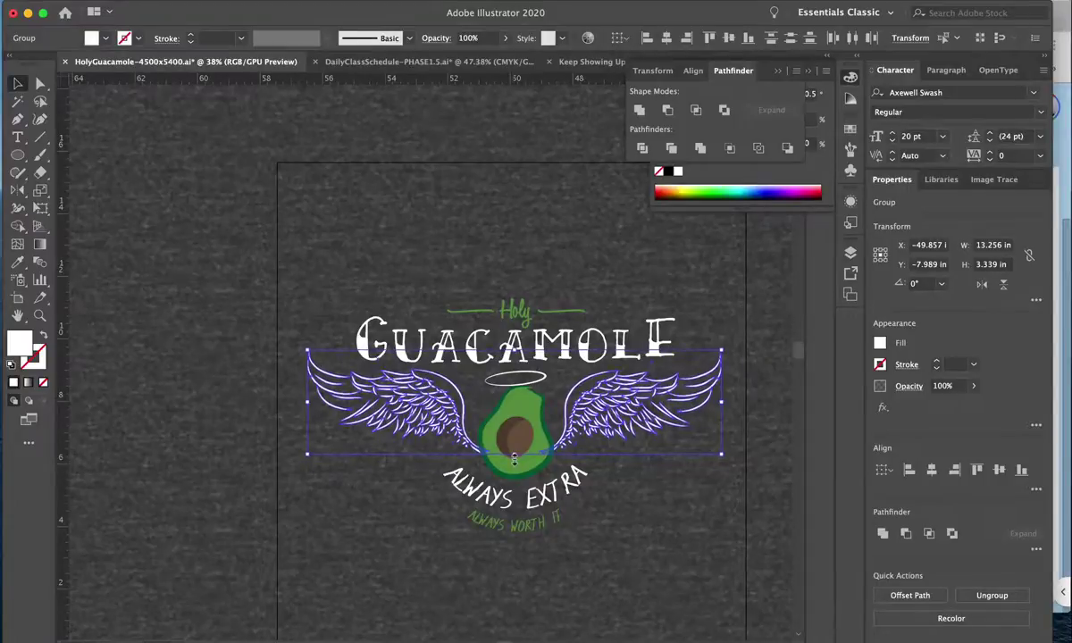
left_click(598, 564)
Lower the halo slightly toward the avocado.
scroll(598, 564, "up", 3)
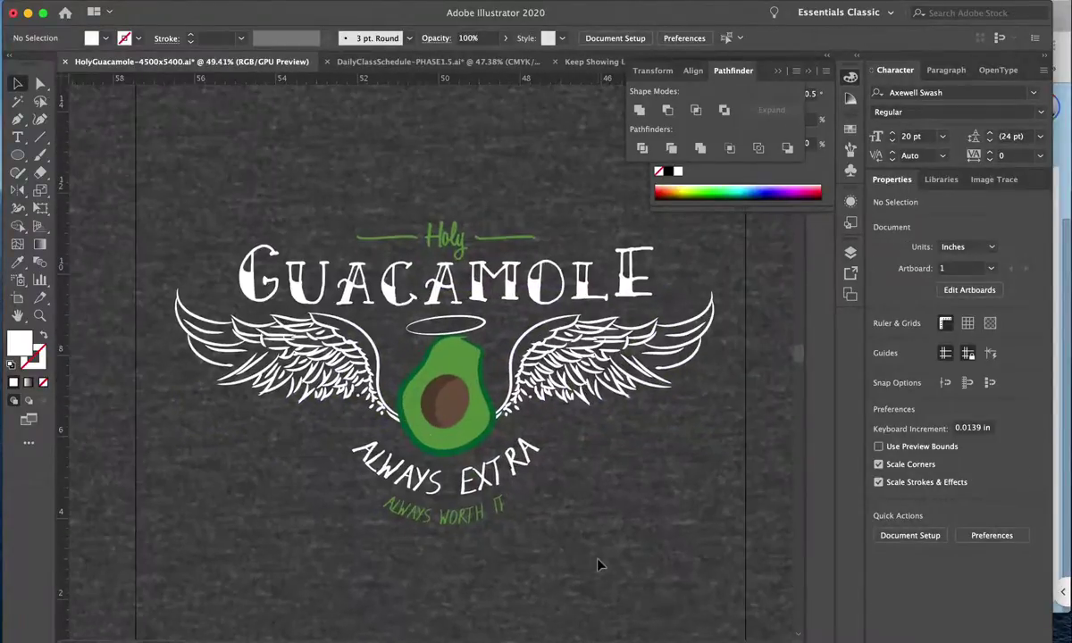
left_click(449, 319)
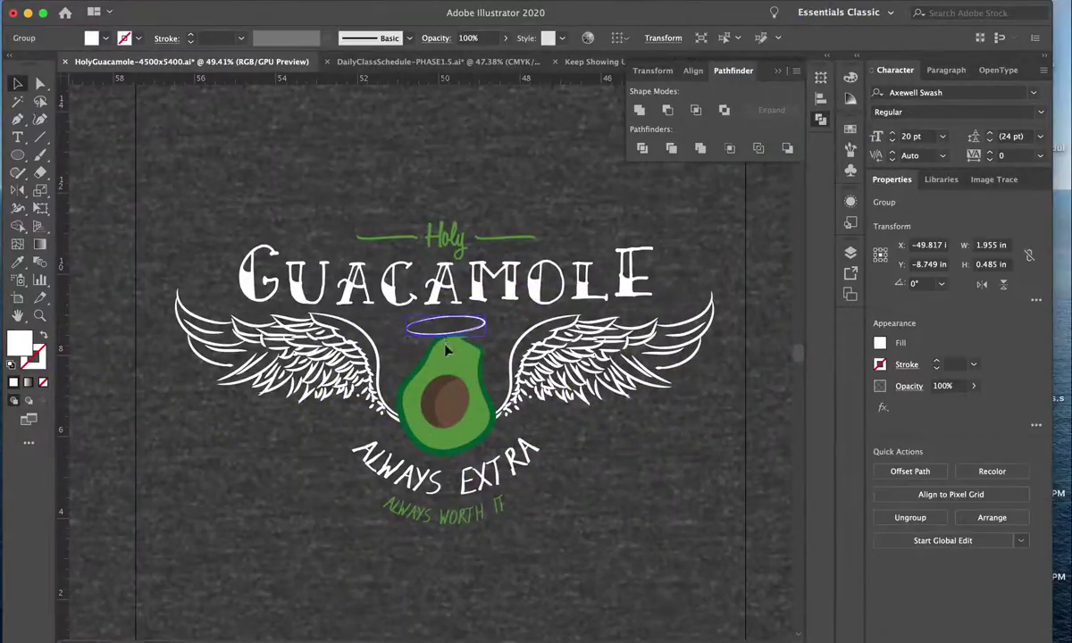
left_click(578, 454)
left_click(482, 339)
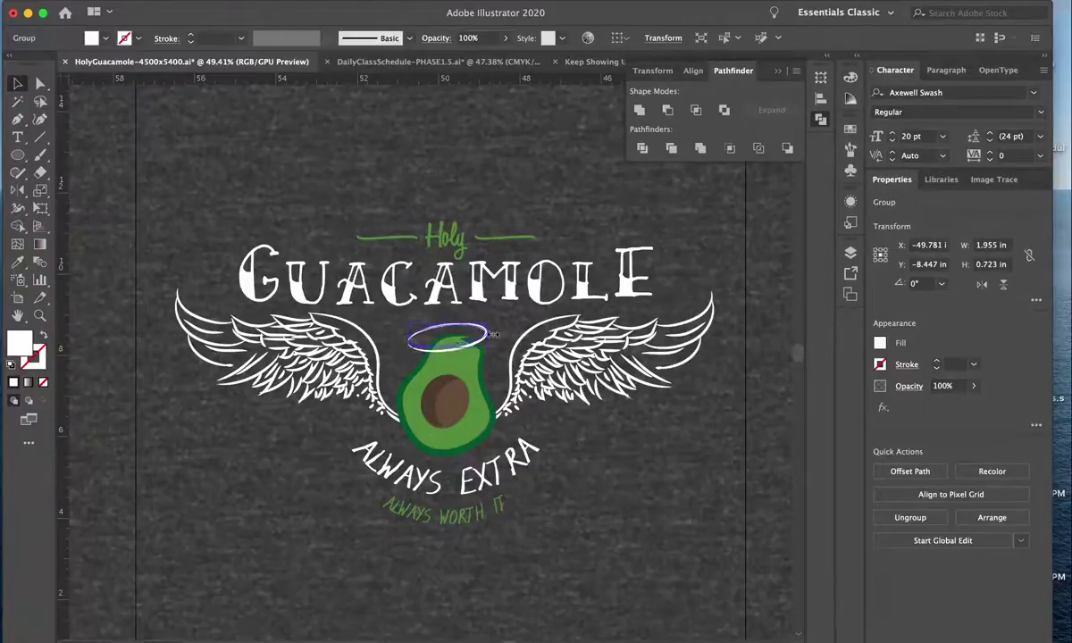
left_click_drag(450, 349, 451, 352)
left_click(463, 516)
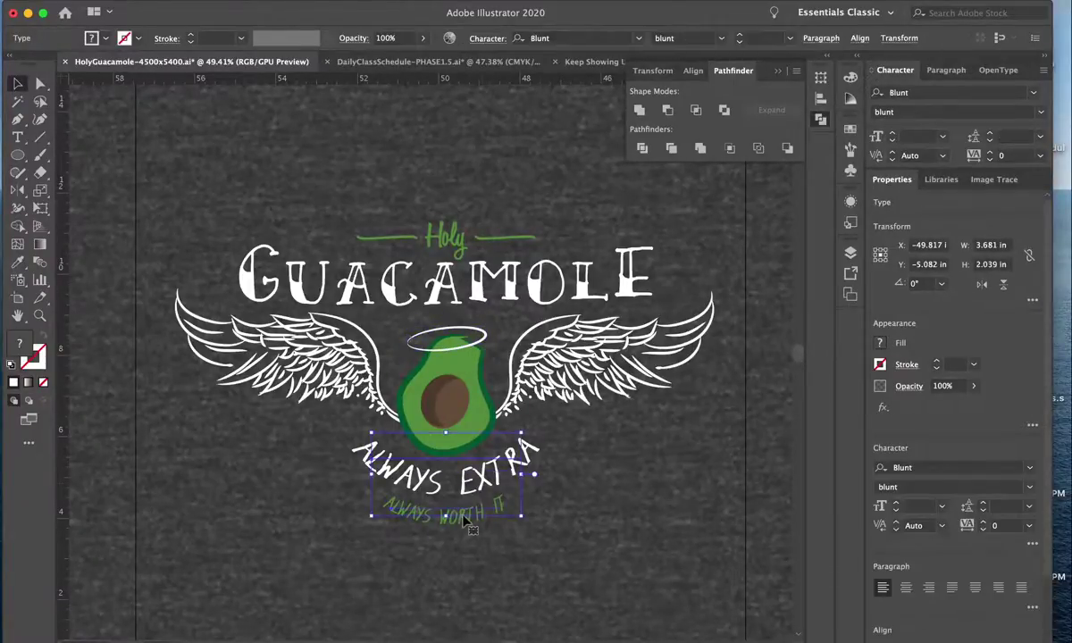
left_click(571, 487)
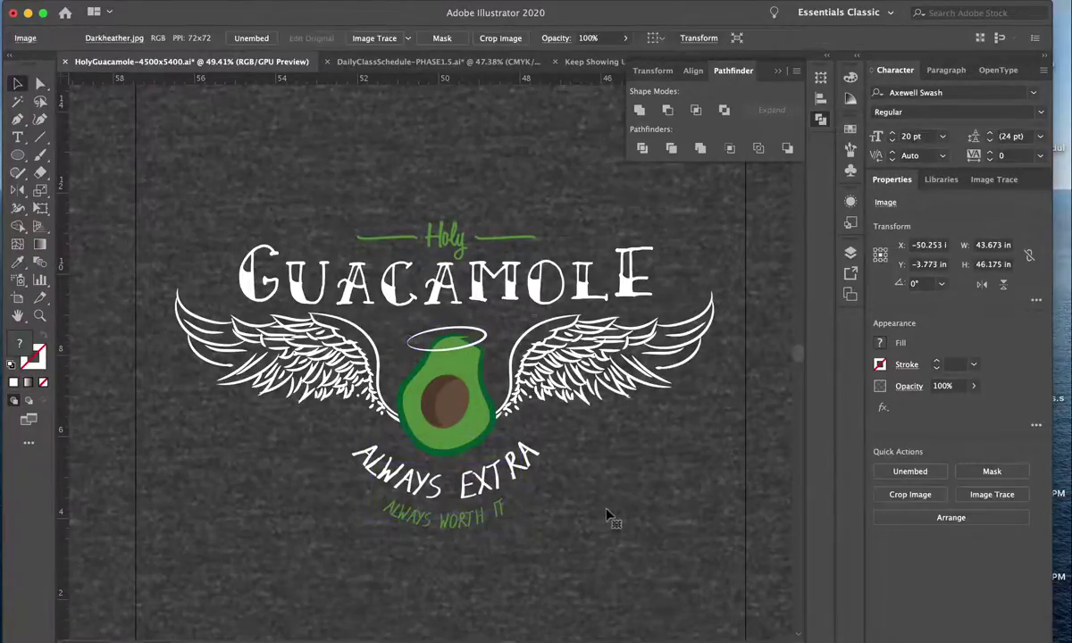
Select the Holy lettering, then hide the background image in the Layers panel.
left_click(446, 237)
left_click(451, 237)
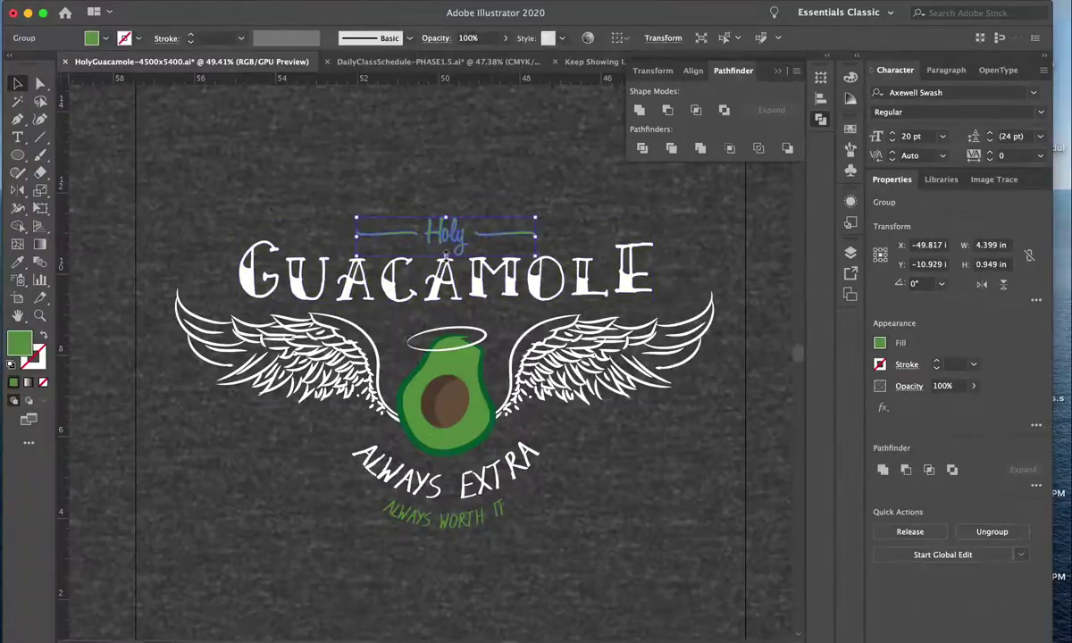
left_click(445, 191)
scroll(547, 494, "up", 1)
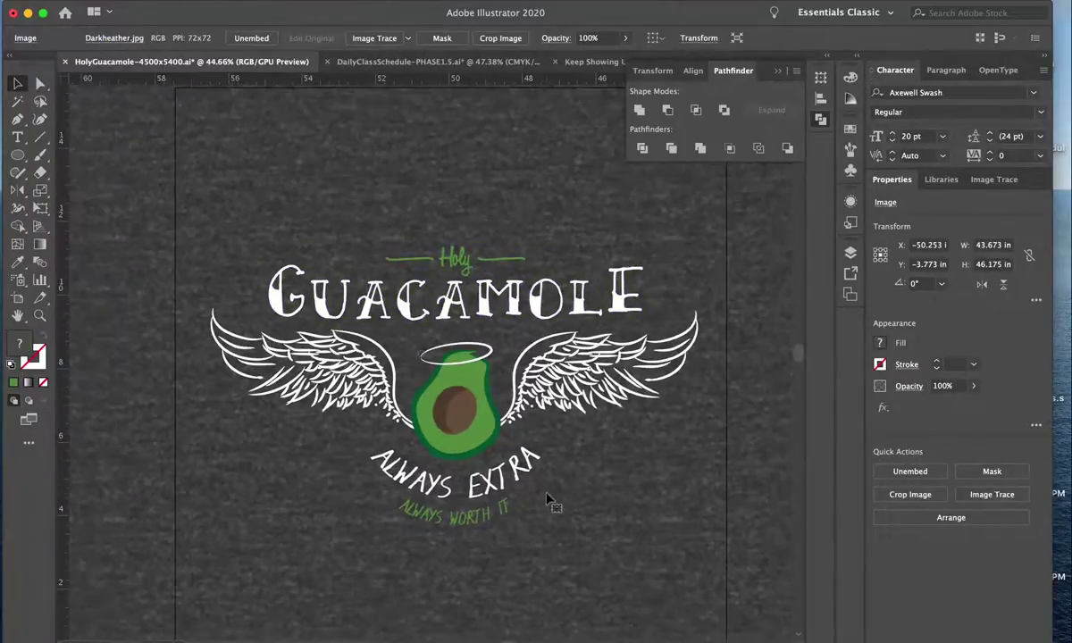
scroll(553, 502, "up", 1)
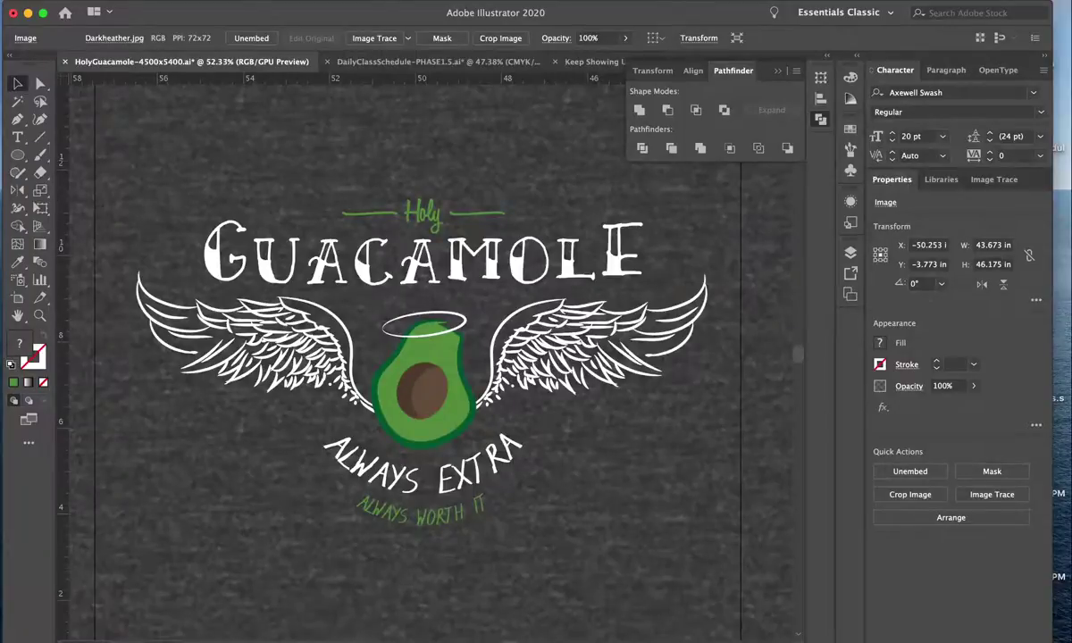
key("F7")
left_click(625, 312)
Collapse the floating panels, show the Layers list from the dock, and open the File menu.
key("F7")
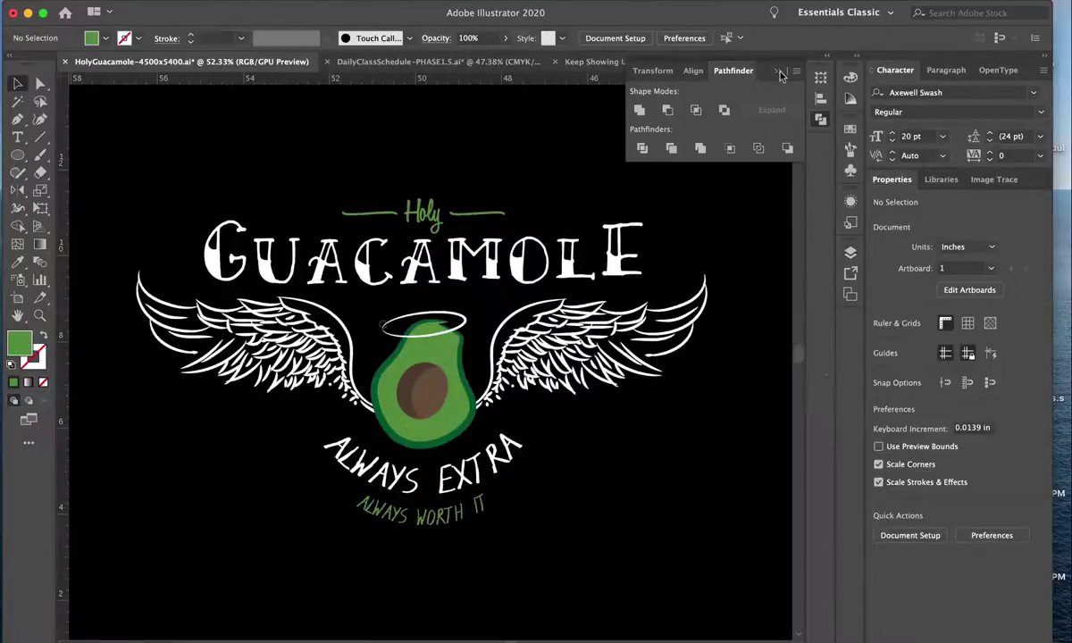
left_click(777, 71)
key("Tab")
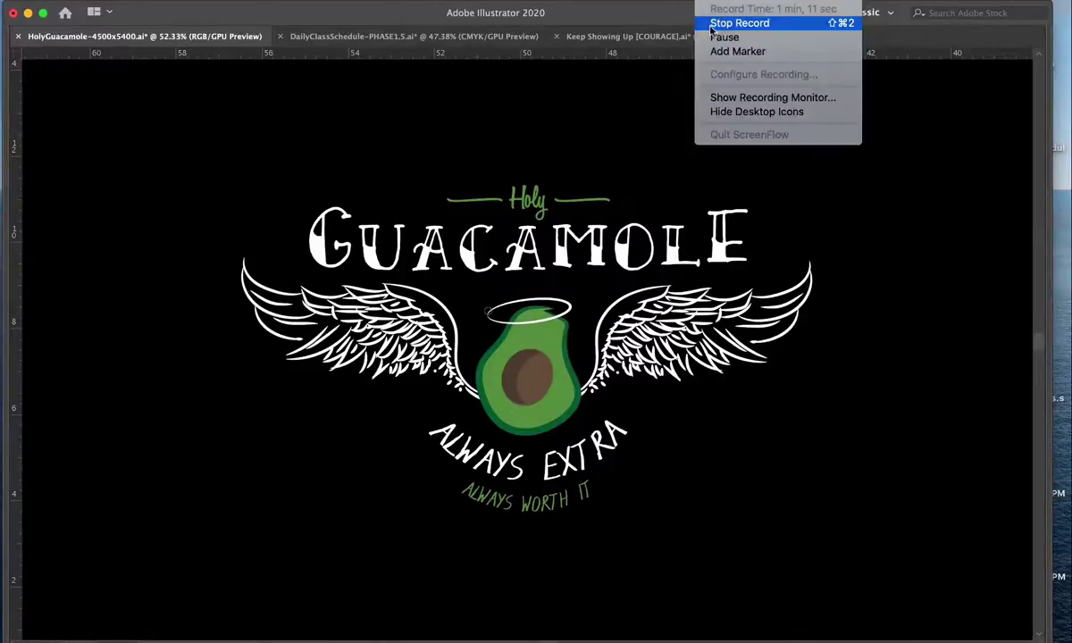
scroll(657, 482, "down", 1)
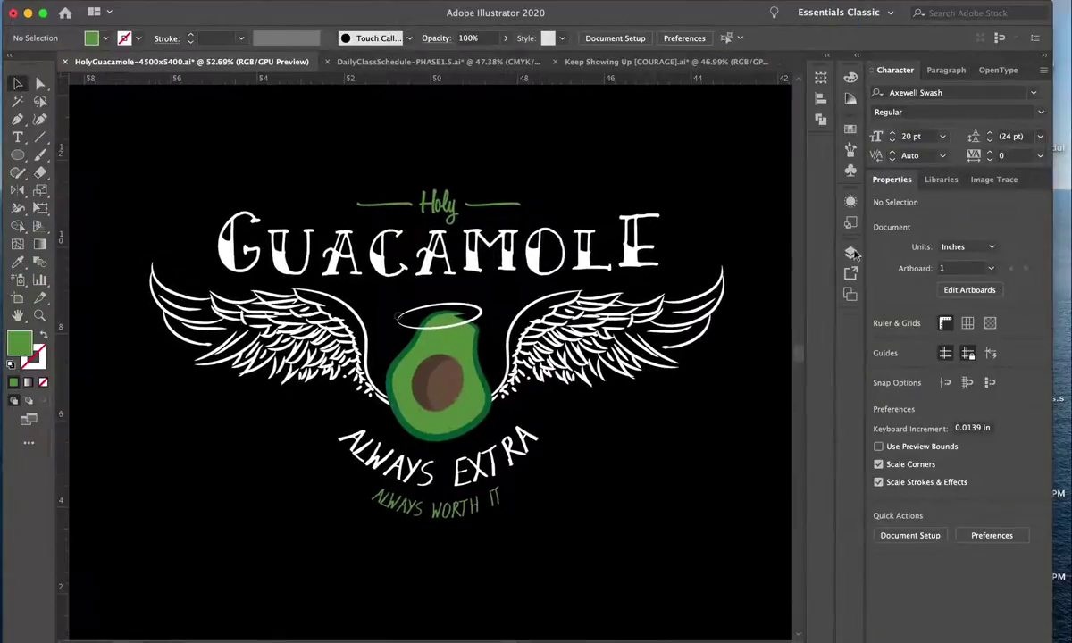
left_click(850, 254)
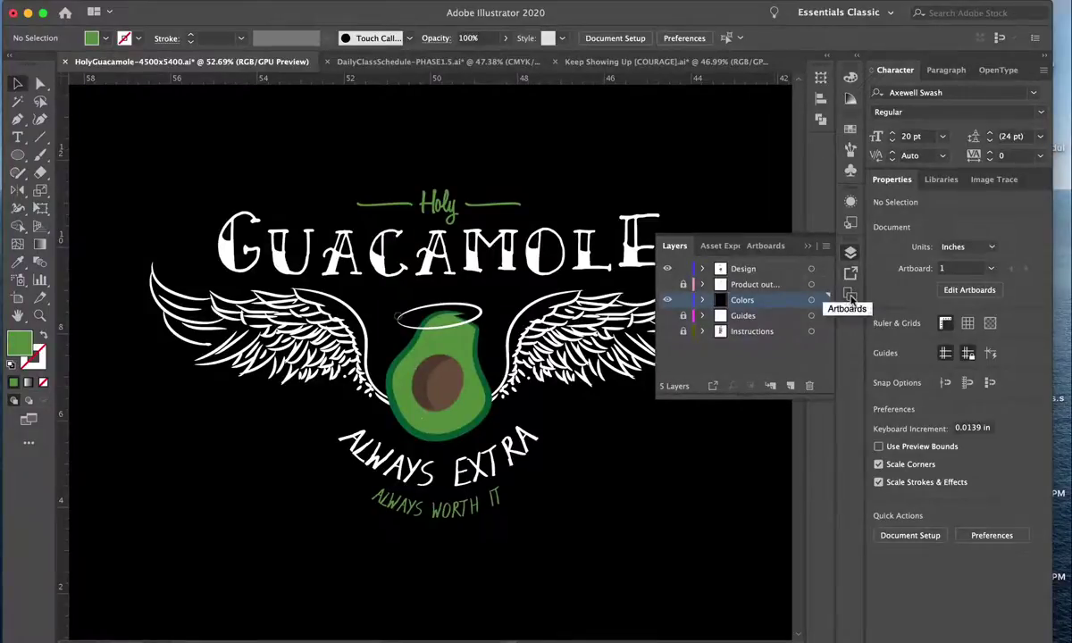
left_click(116, 3)
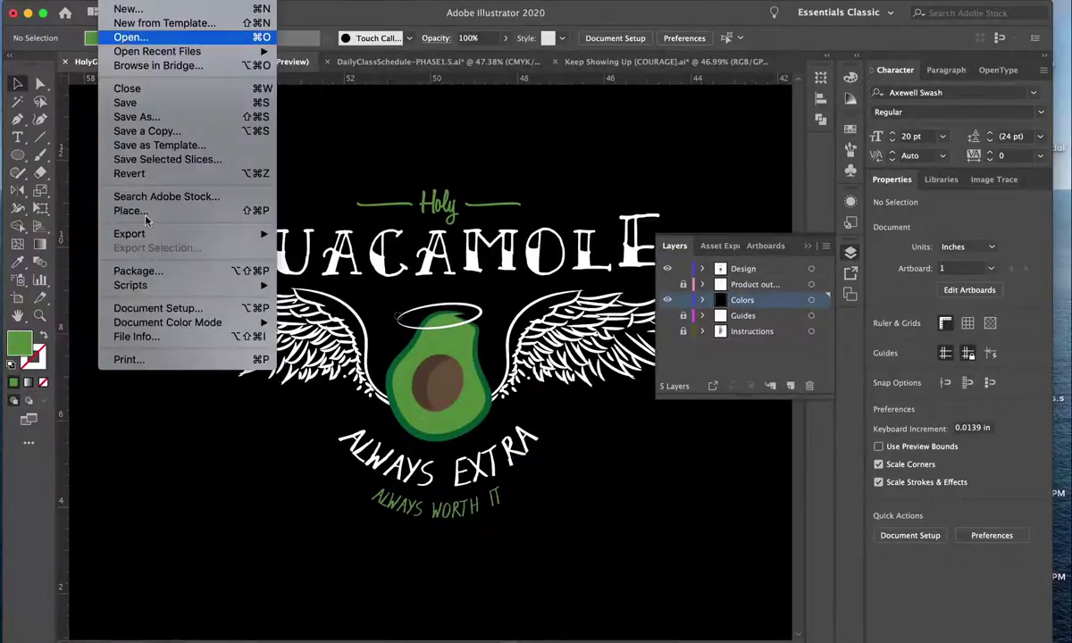
Start File > Place and browse Dropbox through design assets to the freepik resources folder.
left_click(143, 213)
left_click(58, 82)
left_click(212, 61)
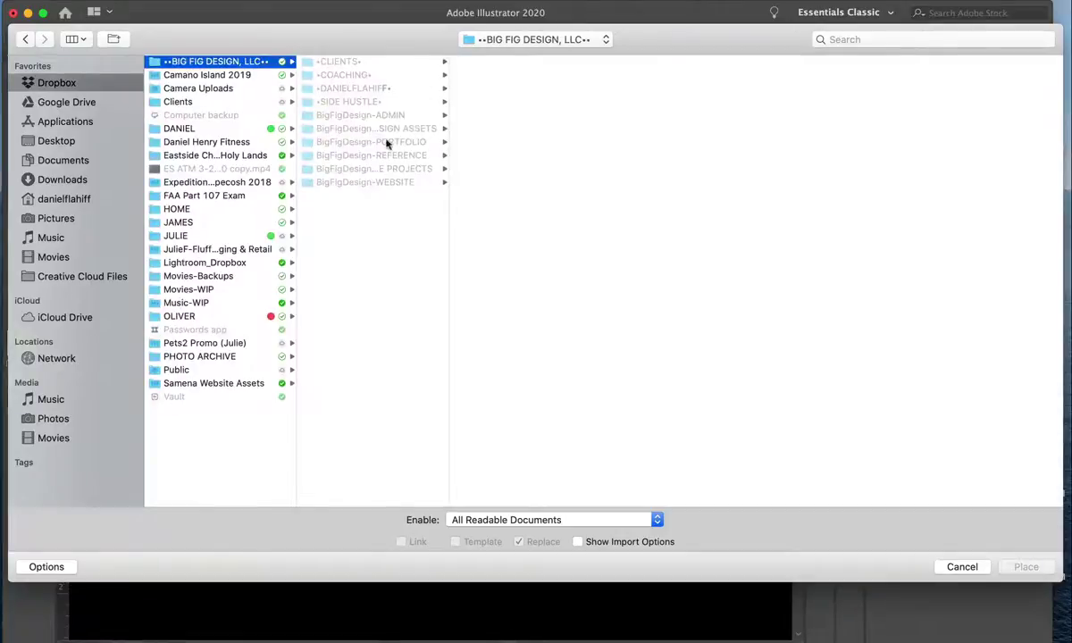
left_click(379, 128)
left_click(486, 87)
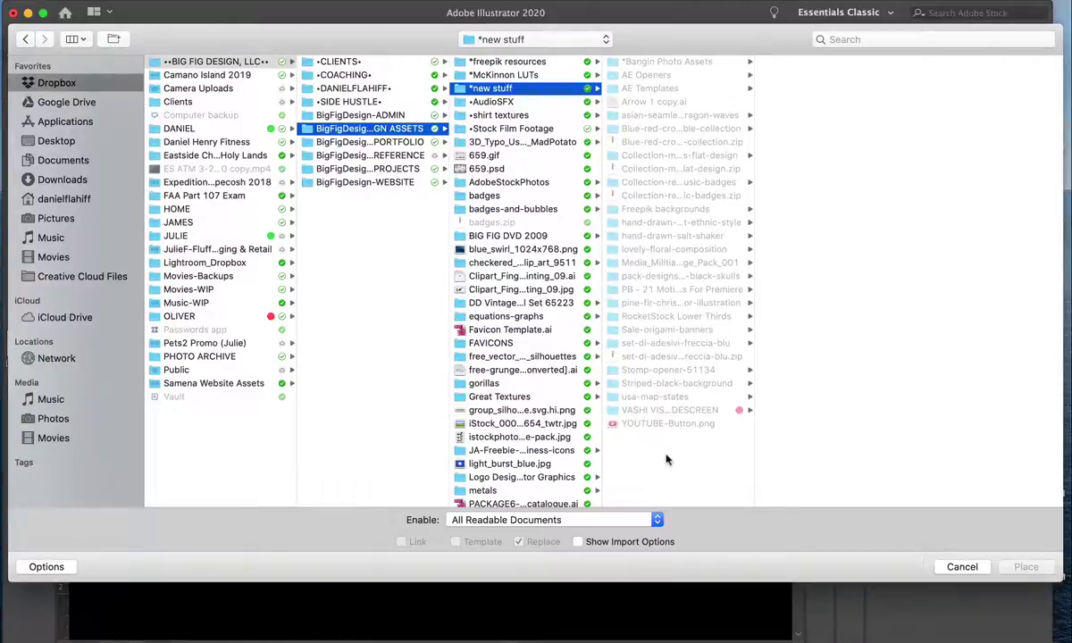
left_click(543, 63)
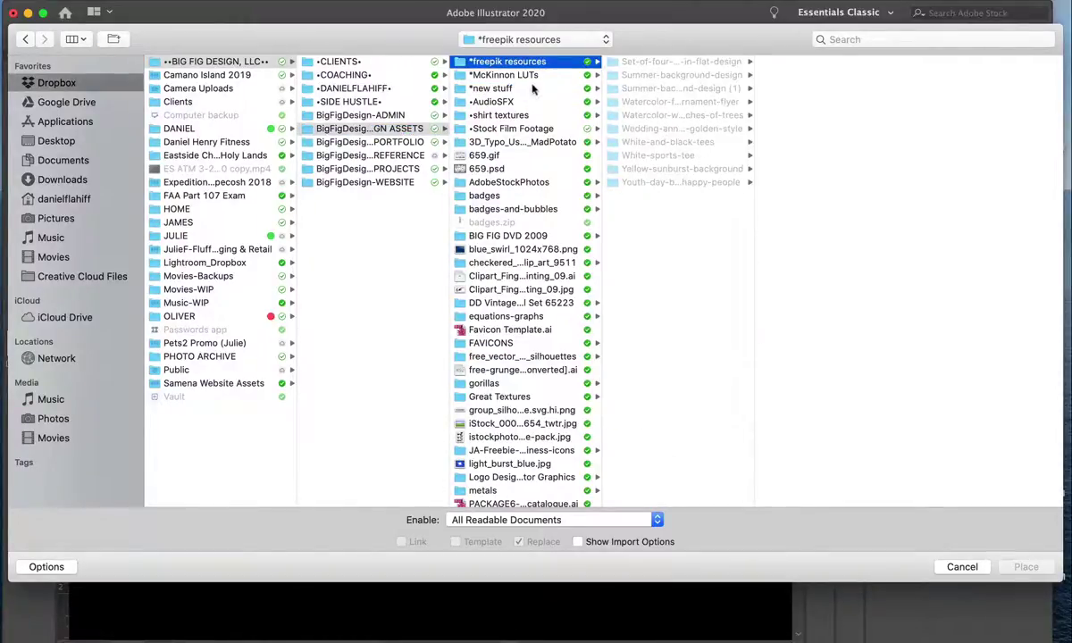
Go into shirt textures > Washed & Worn Textures and pick Washed & Worn 9.
key("Down")
key("Down")
key("Down")
key("Right")
key("Down")
key("Up")
key("Down")
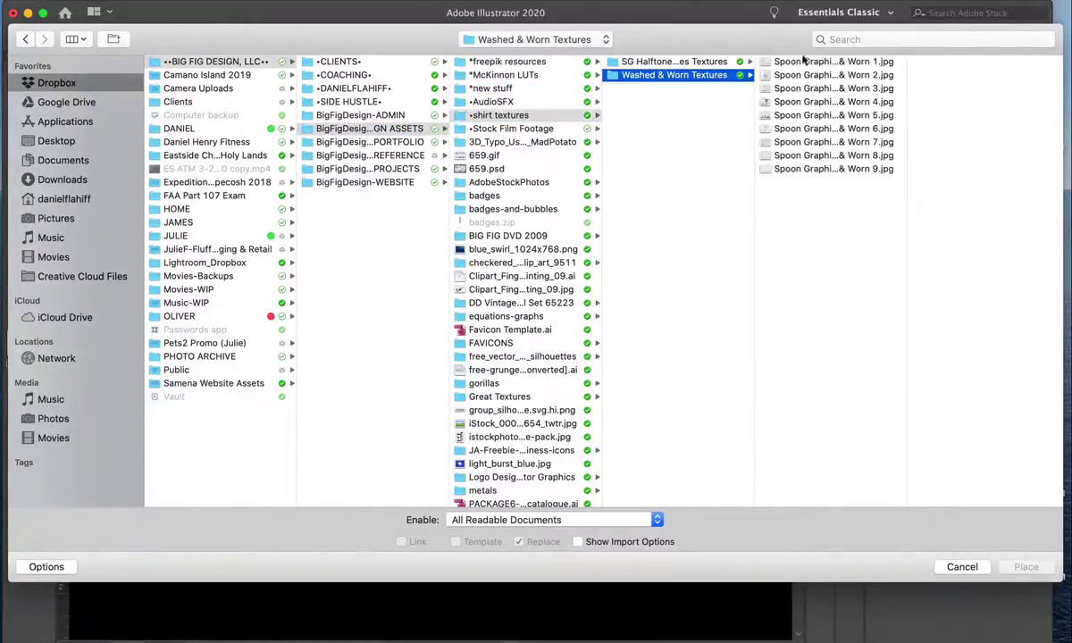
key("Right")
key("Down")
key("Down")
key("Down")
key("Down")
key("Down")
key("Down")
key("Down")
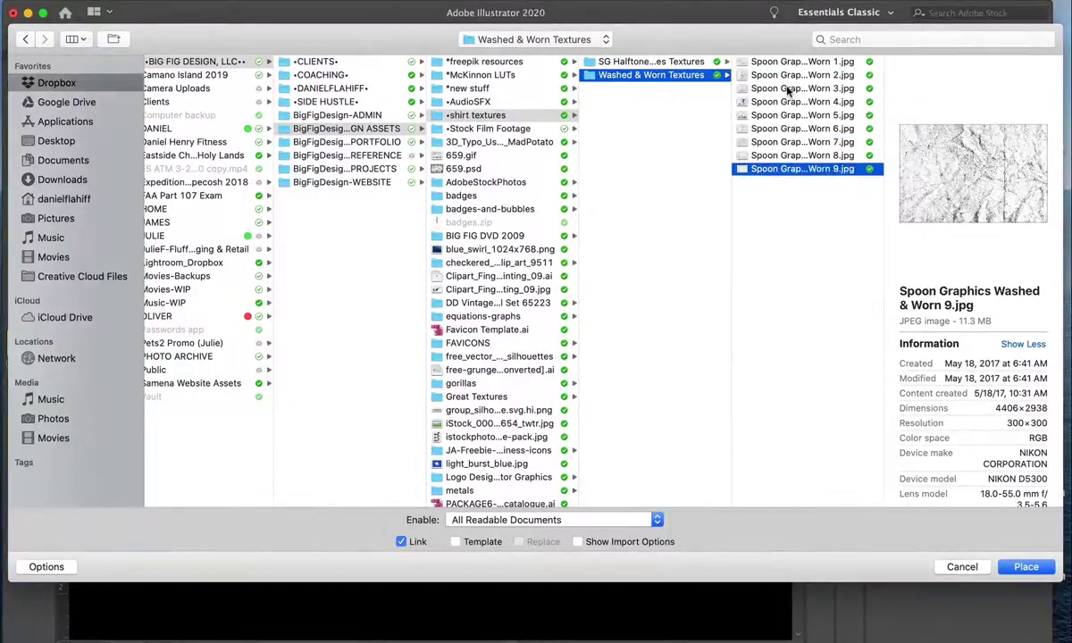
Place the texture across the whole artwork and nudge it slightly down and left.
left_click(1024, 568)
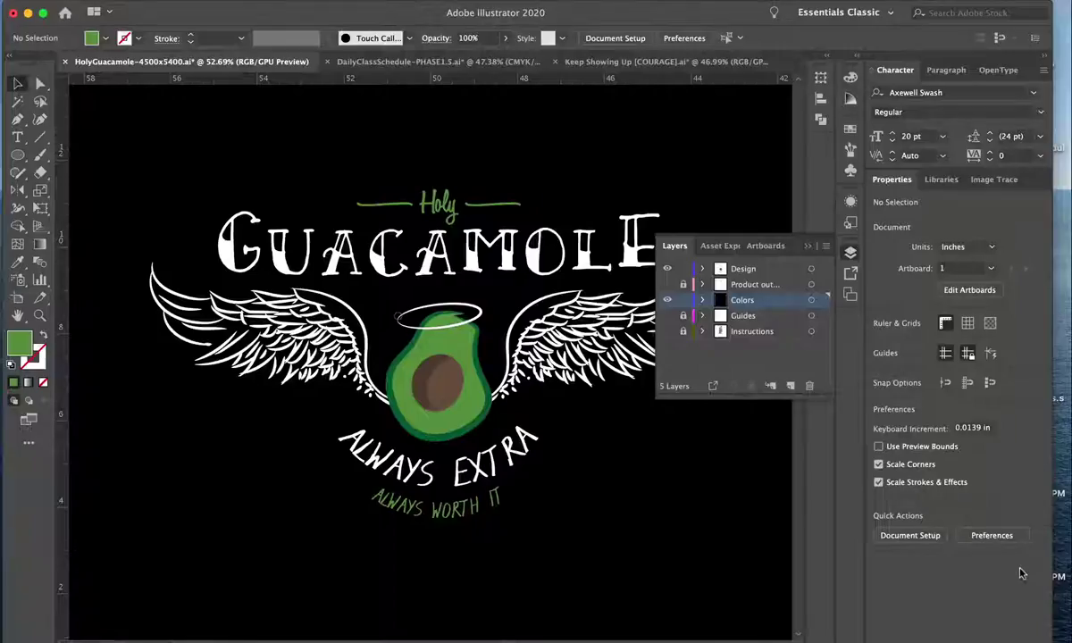
left_click_drag(112, 140, 748, 317)
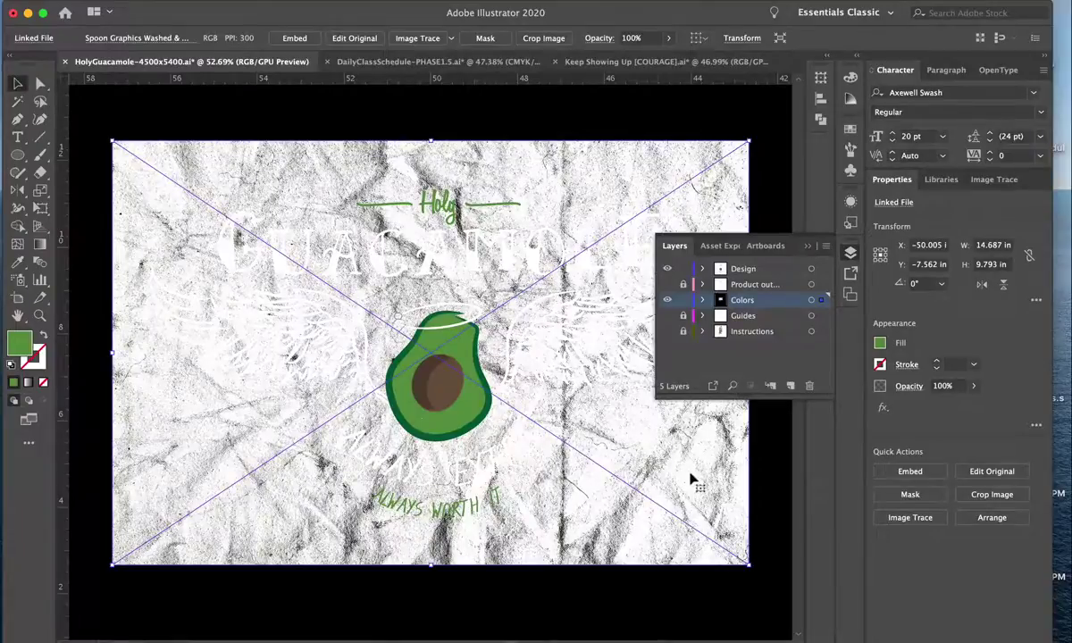
left_click(811, 246)
left_click_drag(697, 466, 694, 473)
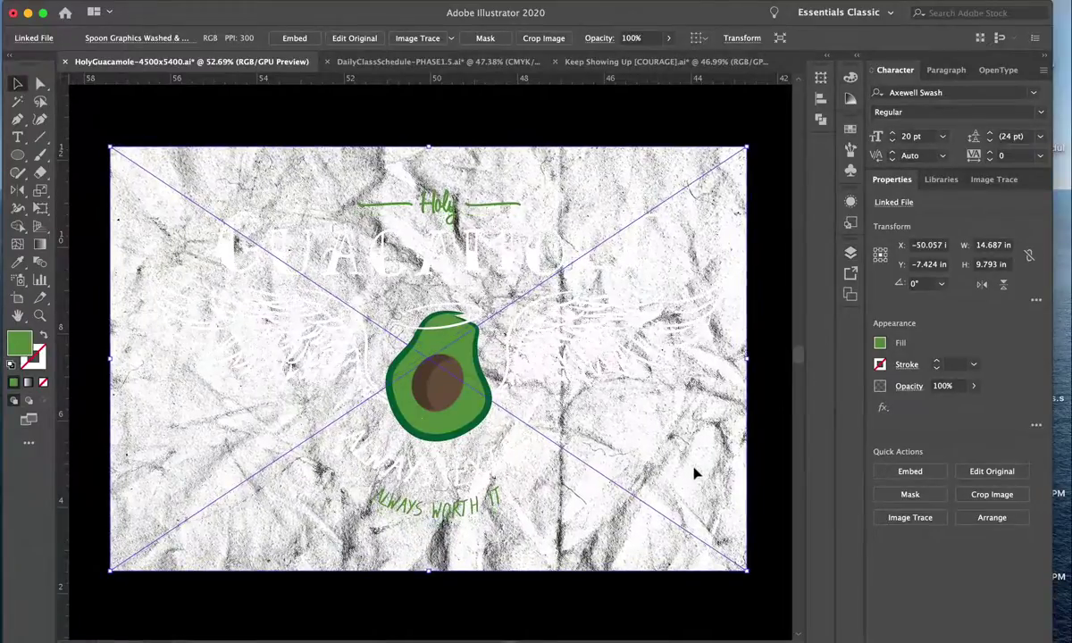
Toggle the texture's visibility in Layers, then select it and cut it from the artwork.
left_click(851, 255)
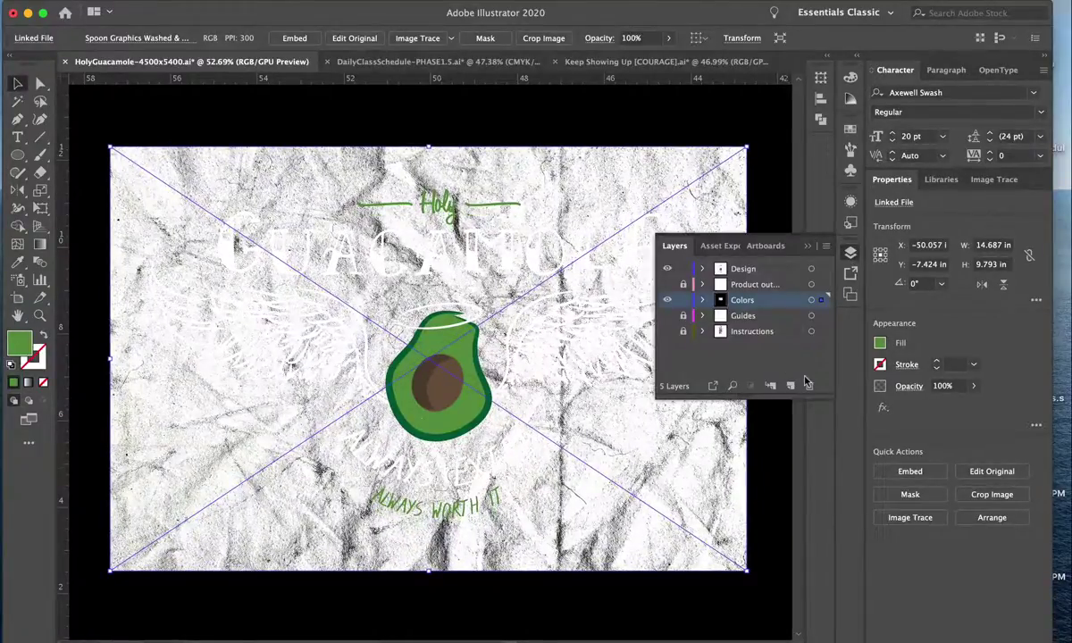
key("Delete")
left_click(761, 268)
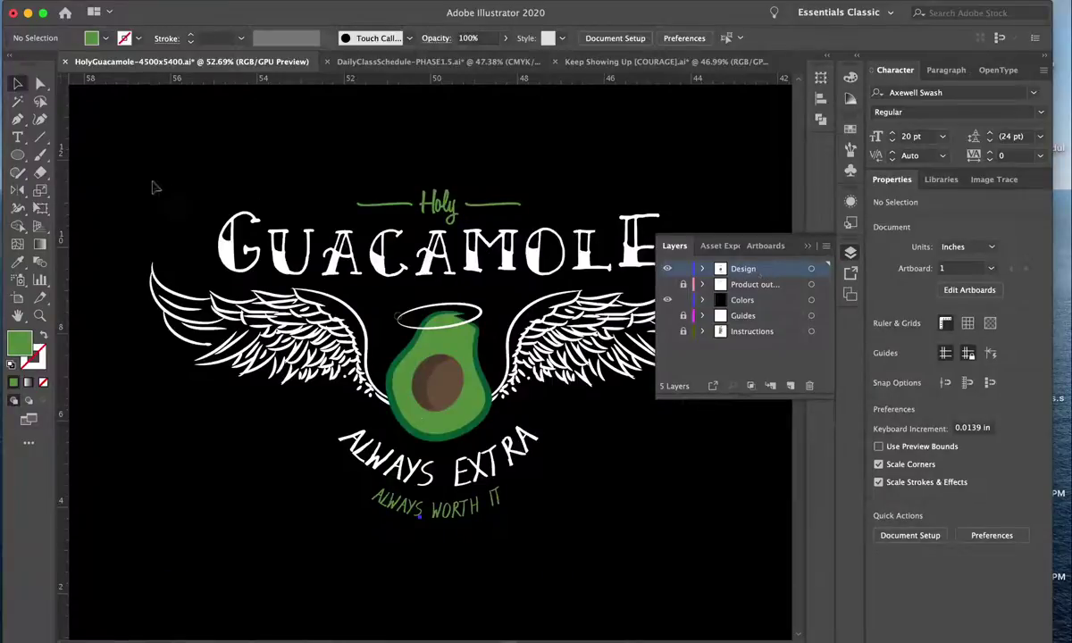
left_click(705, 488)
key("super+z")
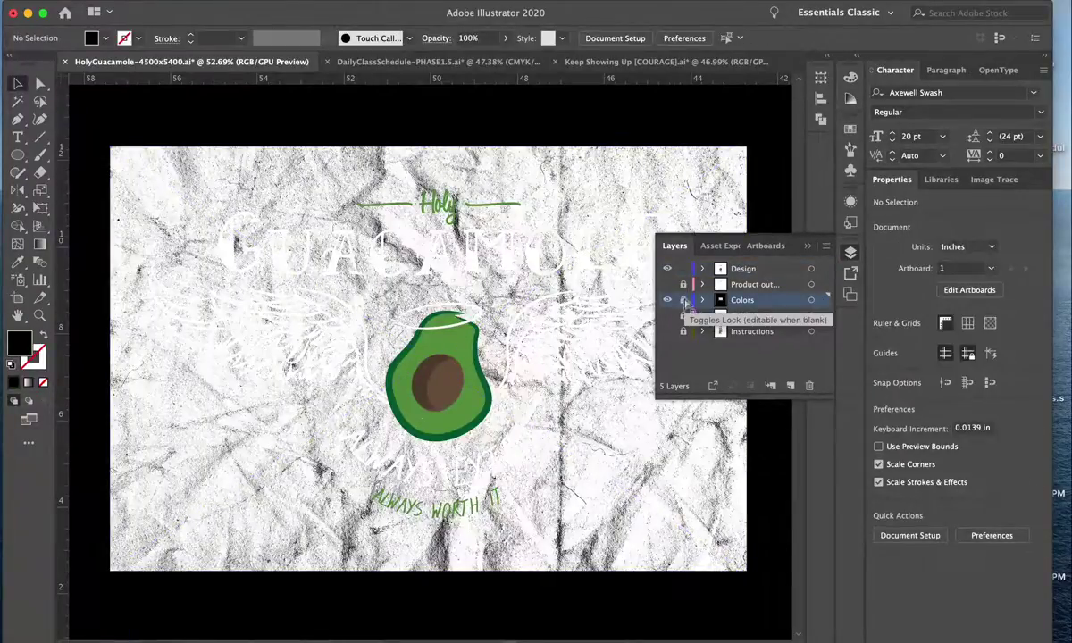
key("ctrl+a")
key("Delete")
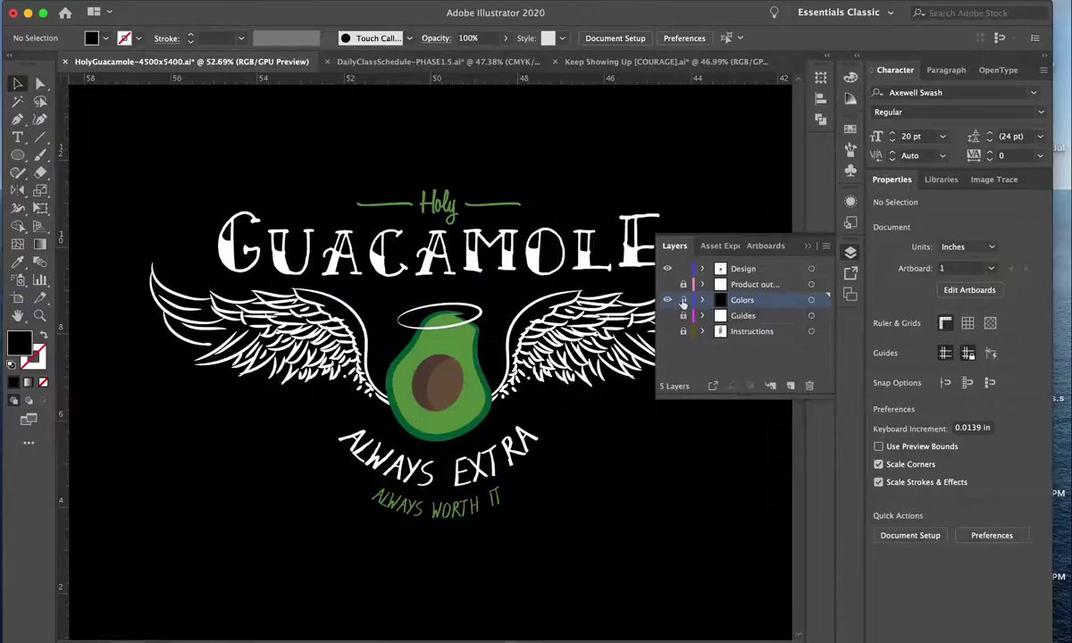
key("super+a")
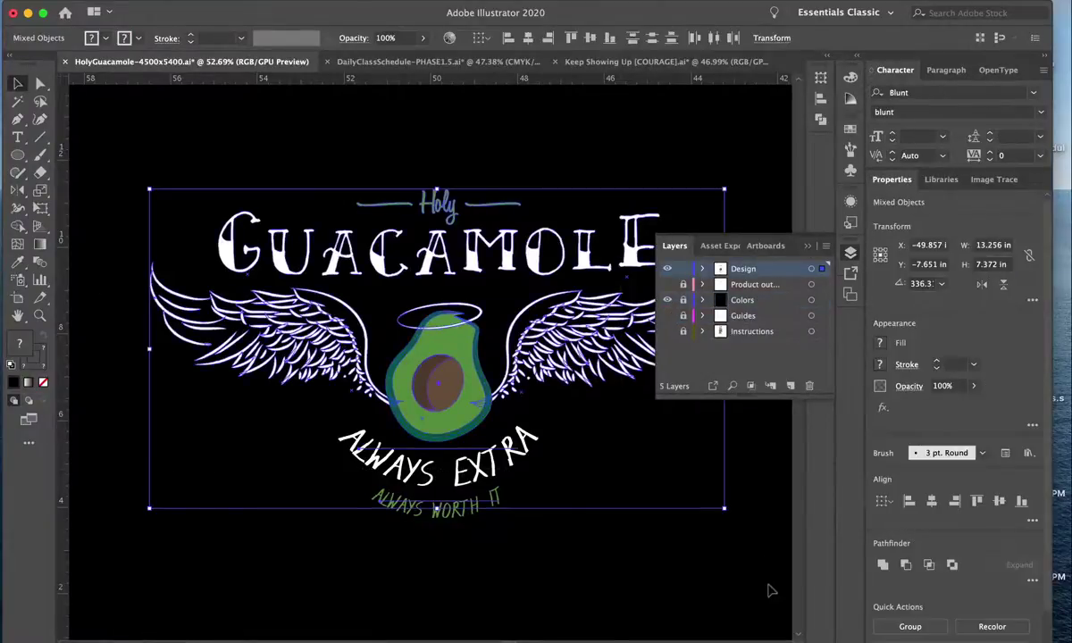
Select the winged-avocado artwork, paste the texture over it, and try Make Mask before undoing.
key("super+shift+a")
left_click(478, 469)
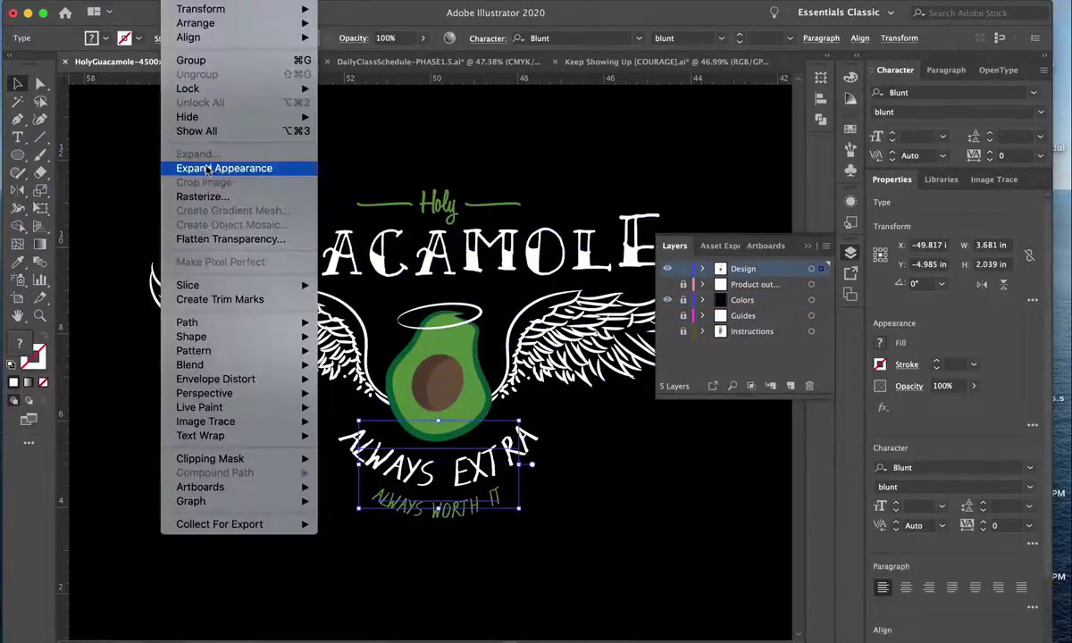
left_click_drag(428, 580, 531, 161)
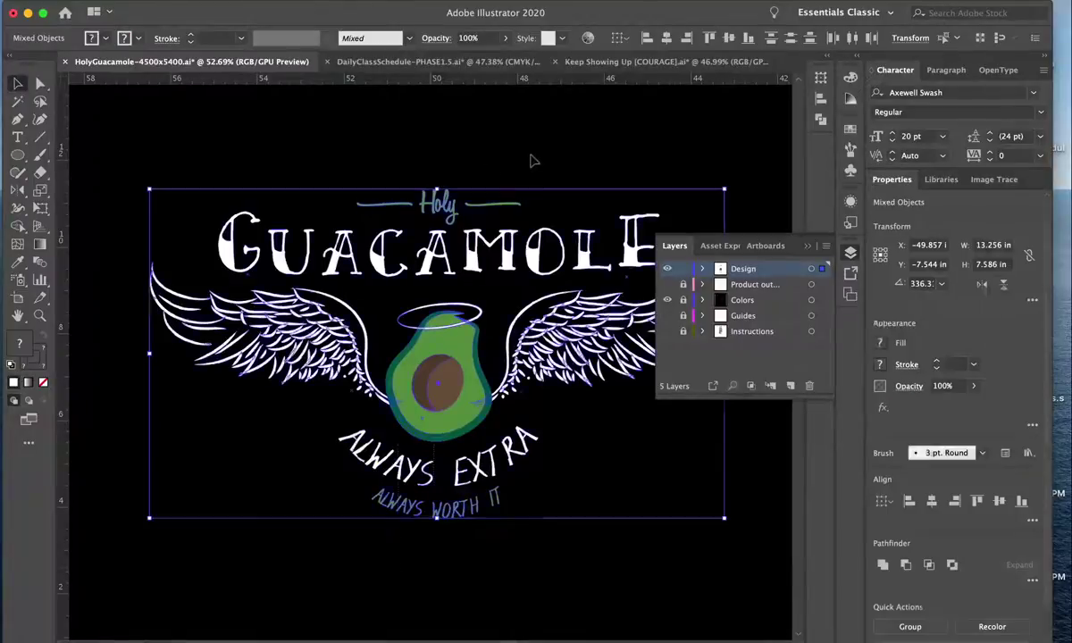
key("super+v")
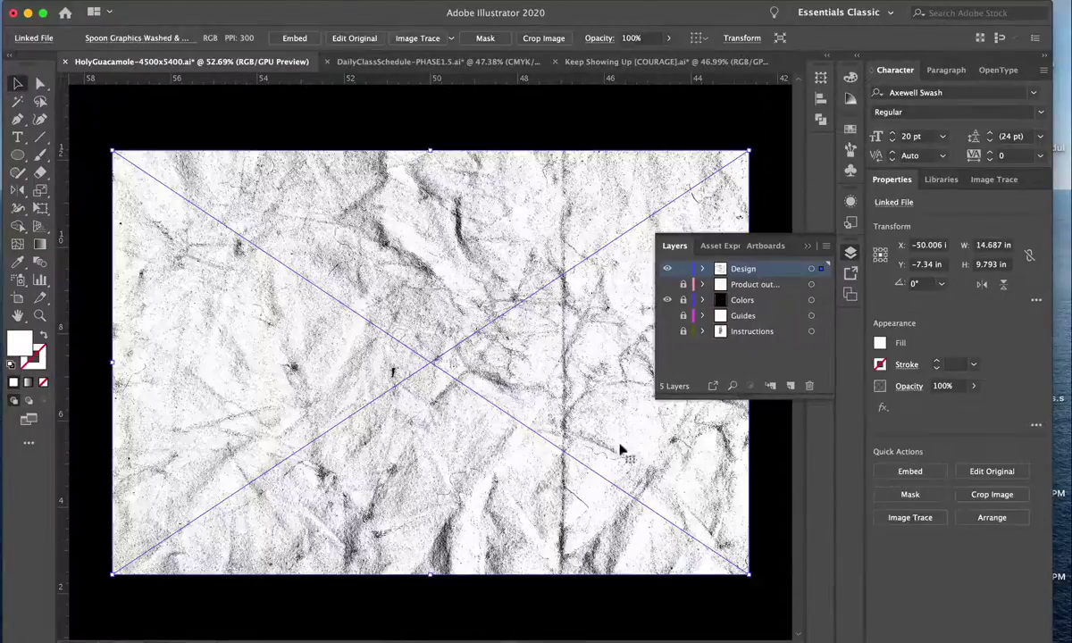
left_click(908, 386)
left_click(881, 437)
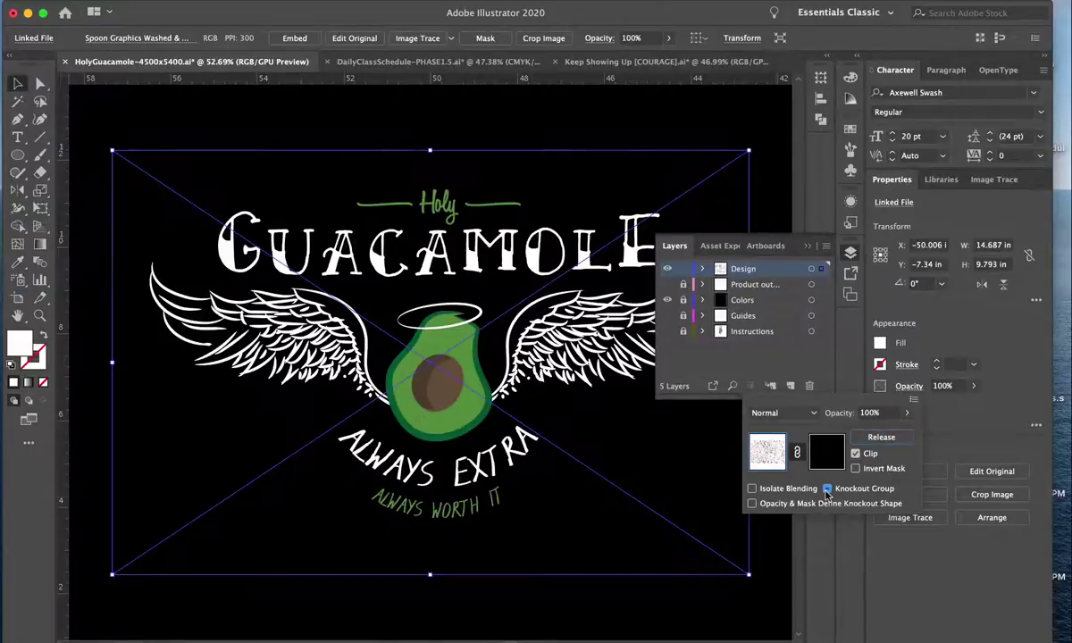
key("super+z")
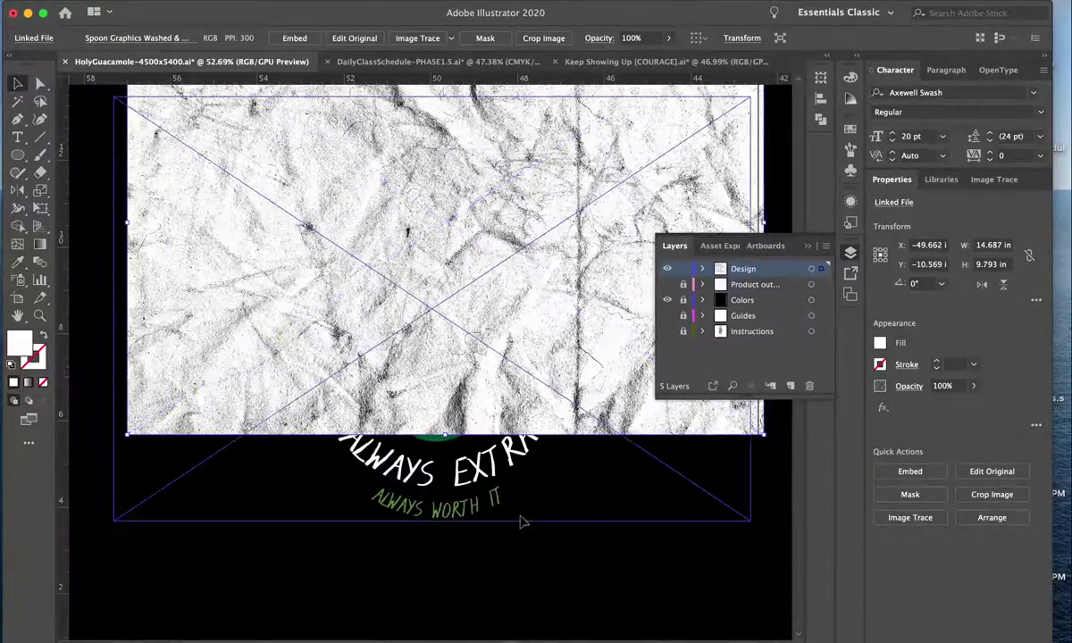
Select the texture with the artwork, apply Make Mask, and preview the distressed design.
left_click_drag(540, 503, 522, 526)
key("super+a")
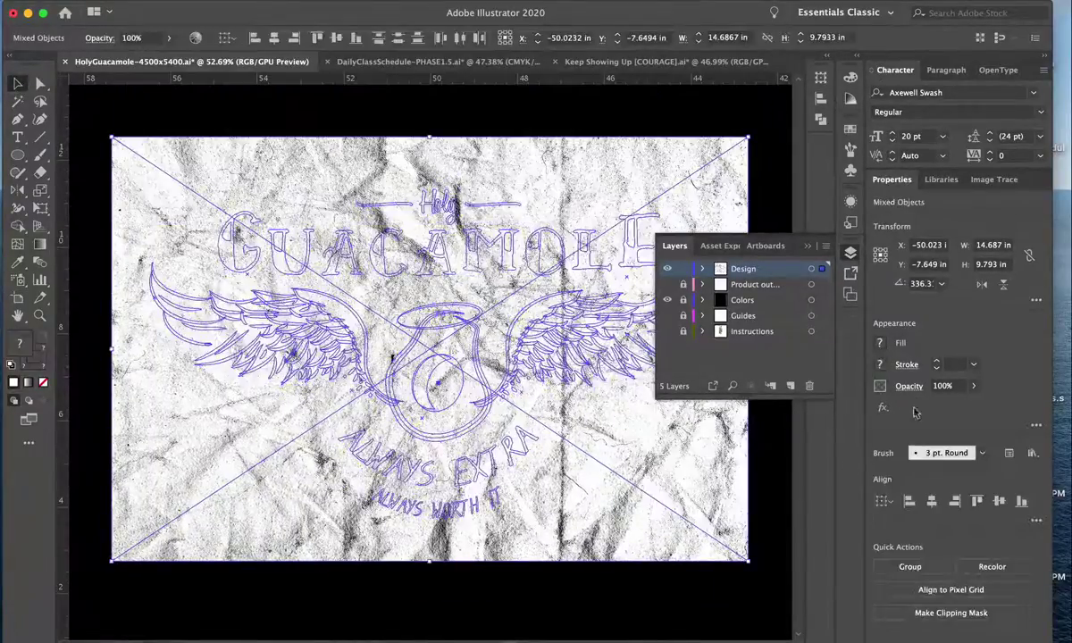
left_click(909, 386)
left_click(882, 437)
left_click(683, 600)
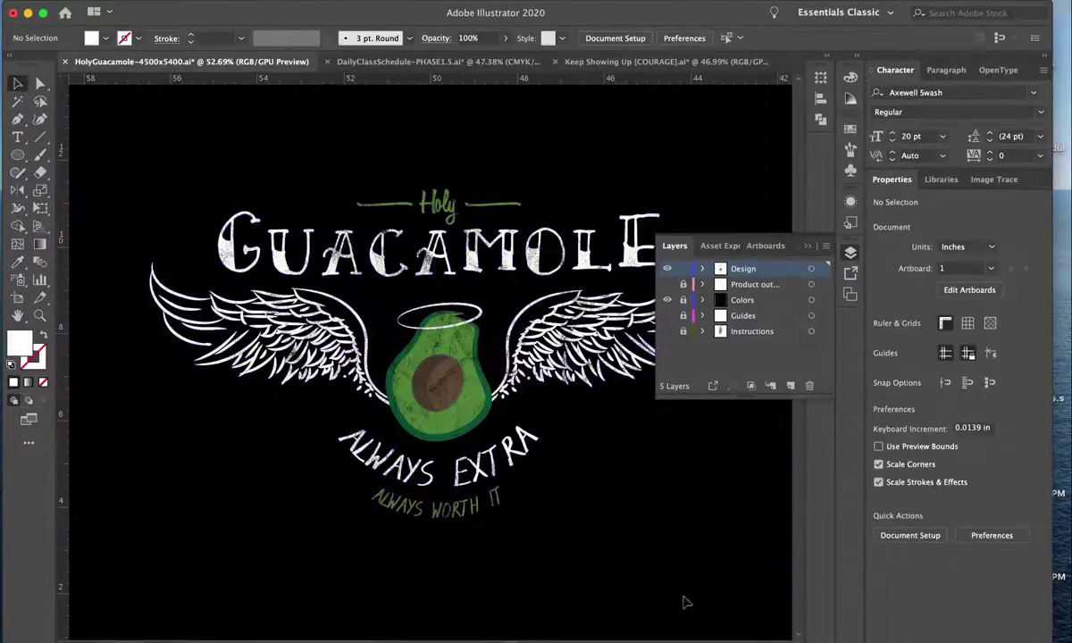
left_click(806, 247)
key("Tab")
scroll(637, 451, "up", 3)
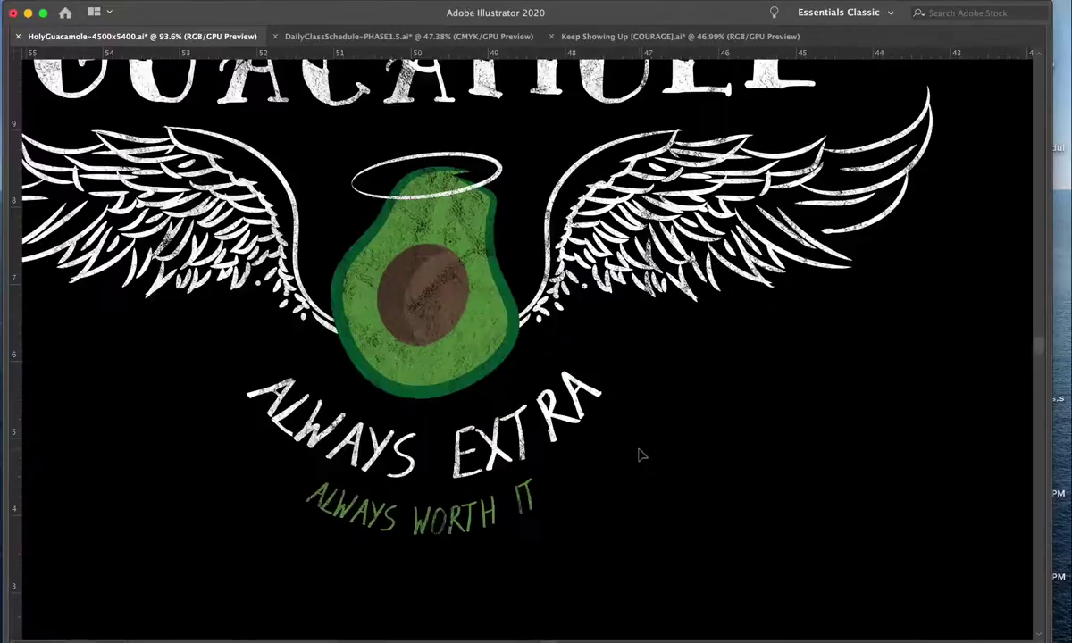